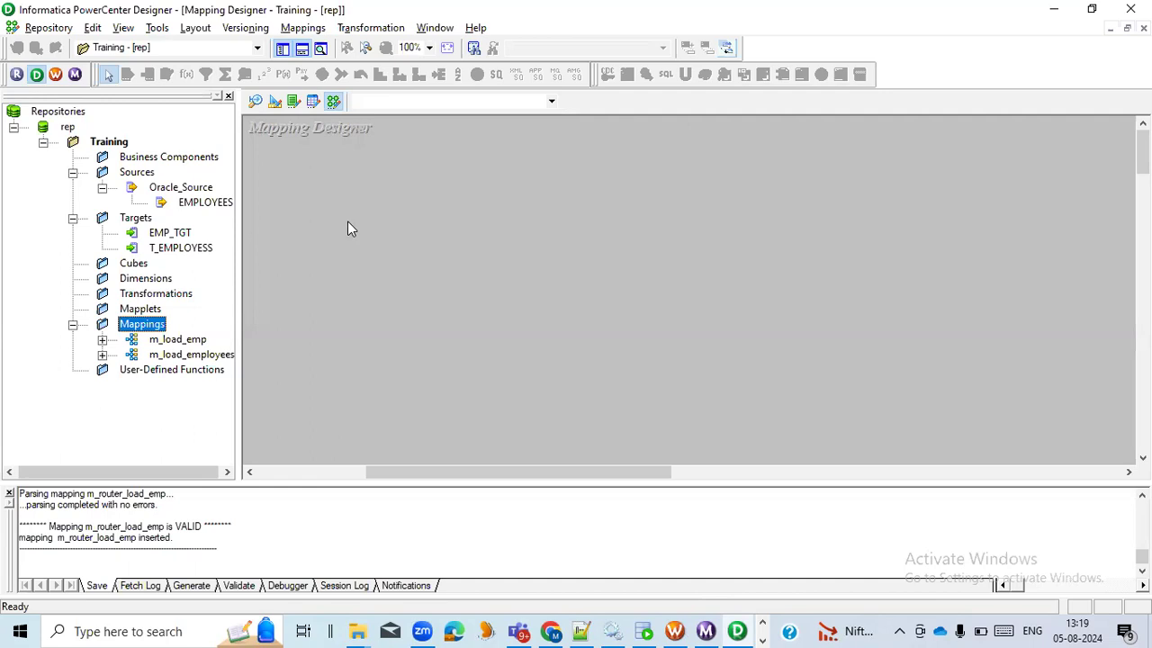
Switch to the Book1 workbook in Excel and go through the router transformation topics from introduction to interview questions
key(alt+Tab)
key(alt+Tab)
key(alt+Tab)
key(alt+Tab)
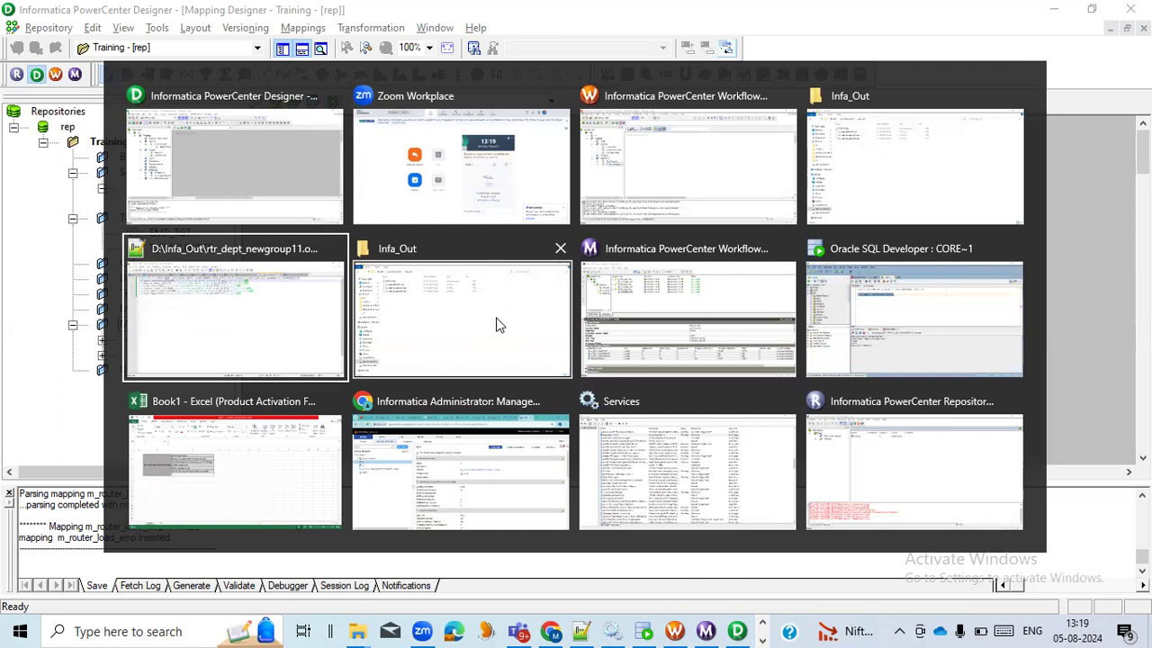
click(281, 474)
click(263, 399)
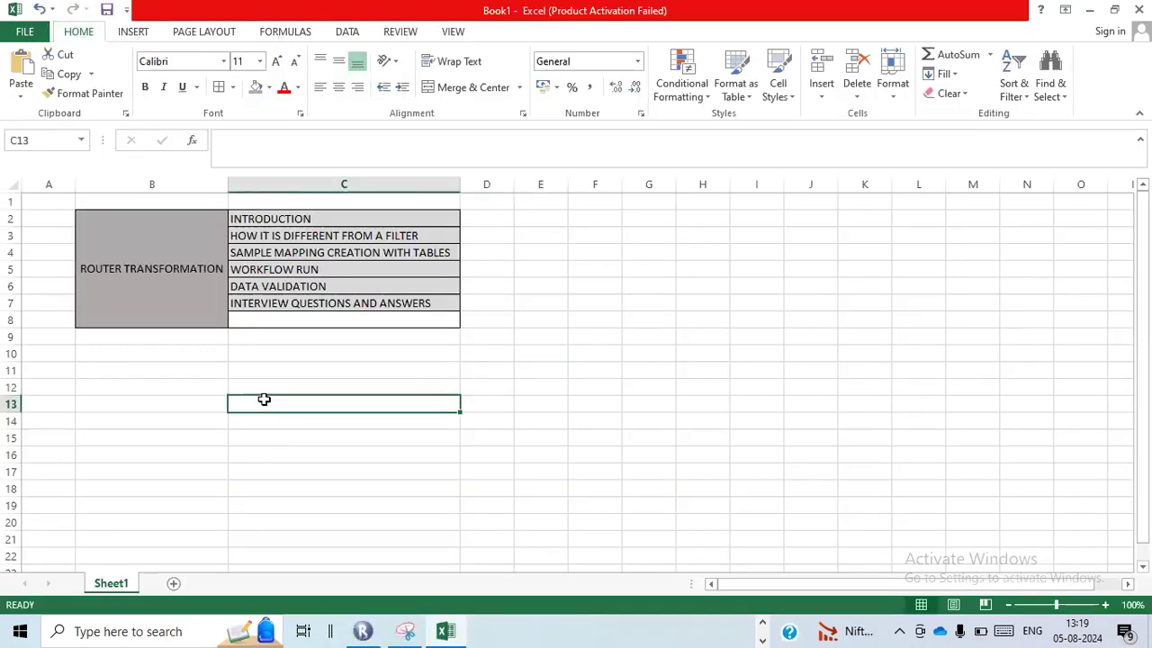
click(206, 287)
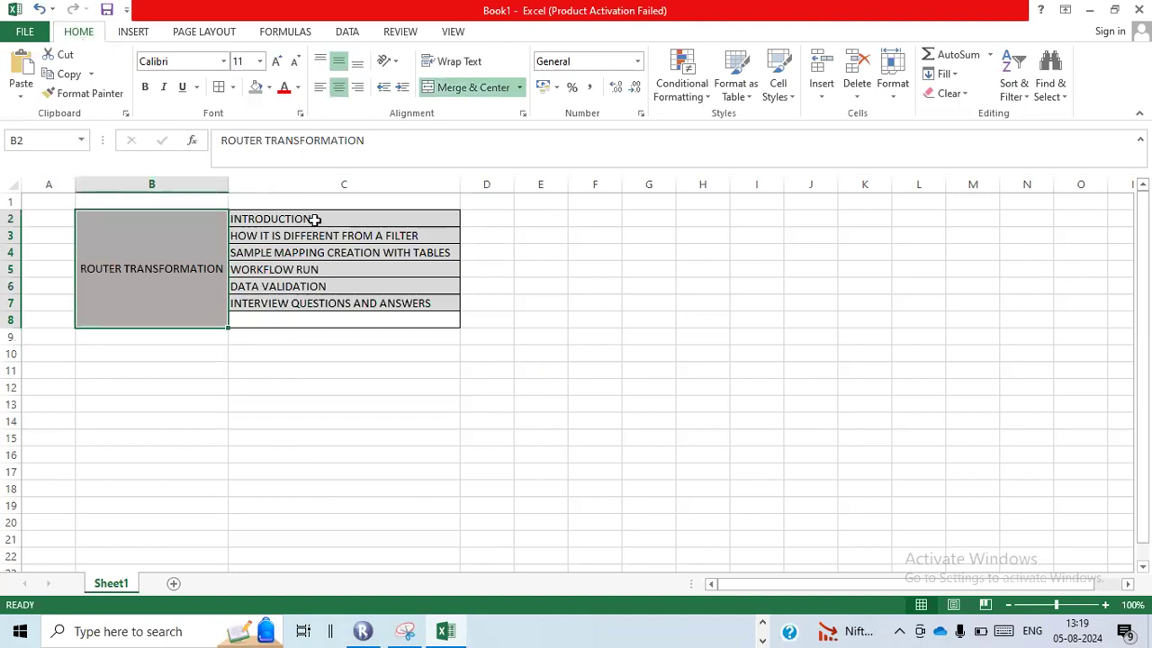
click(314, 218)
click(318, 235)
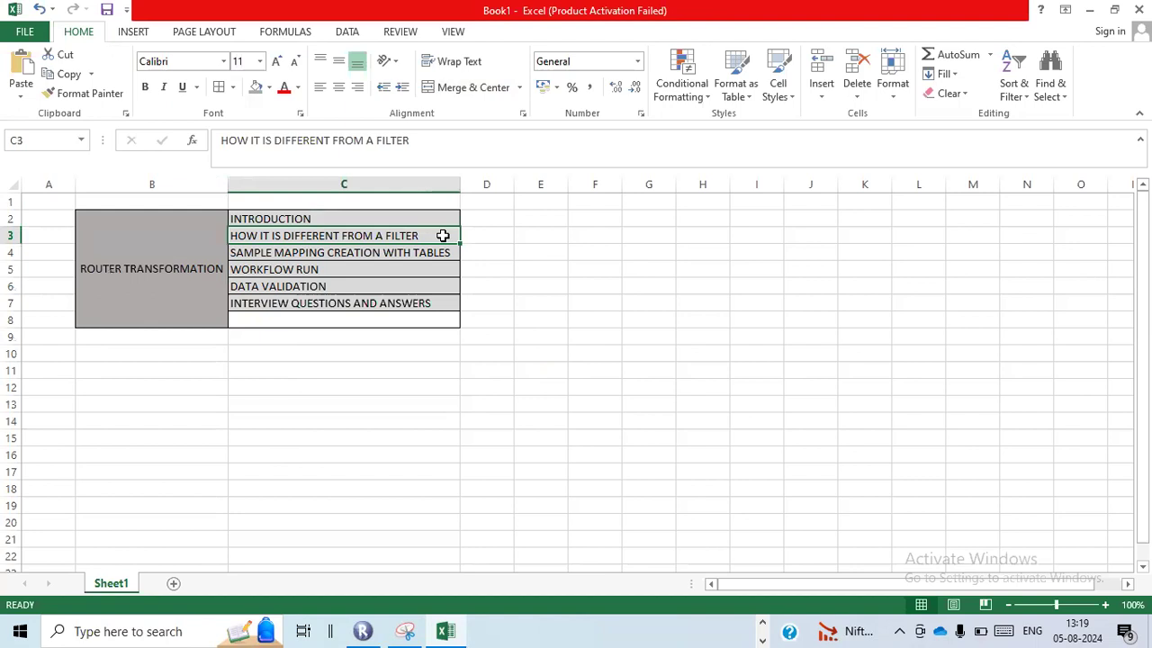
click(383, 258)
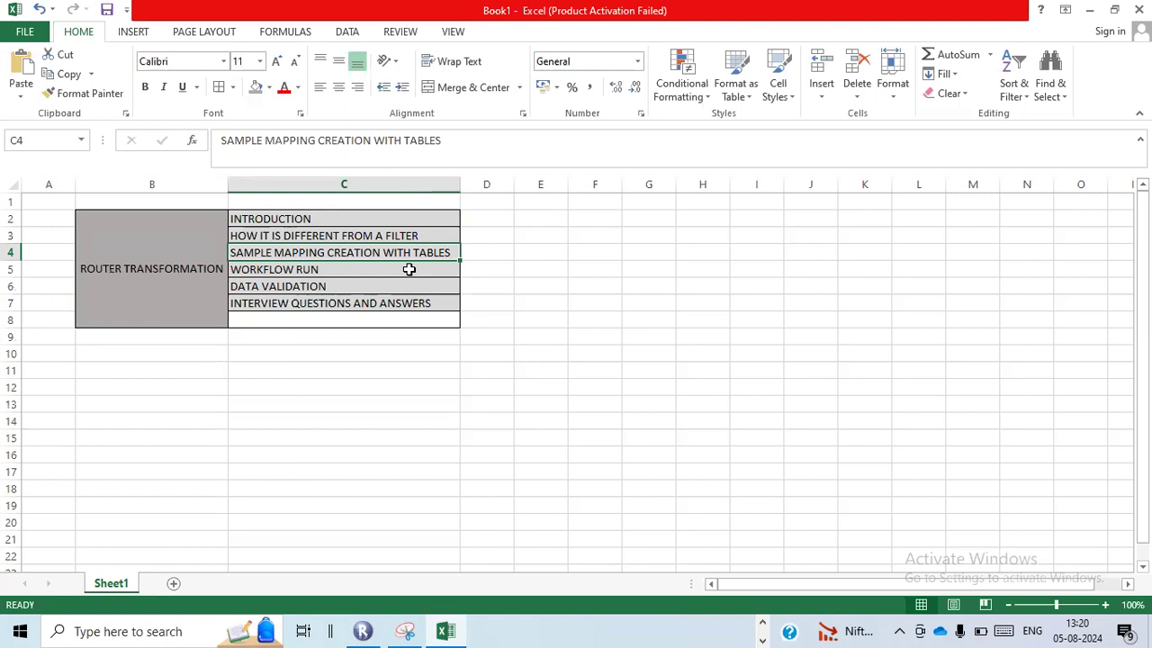
click(409, 269)
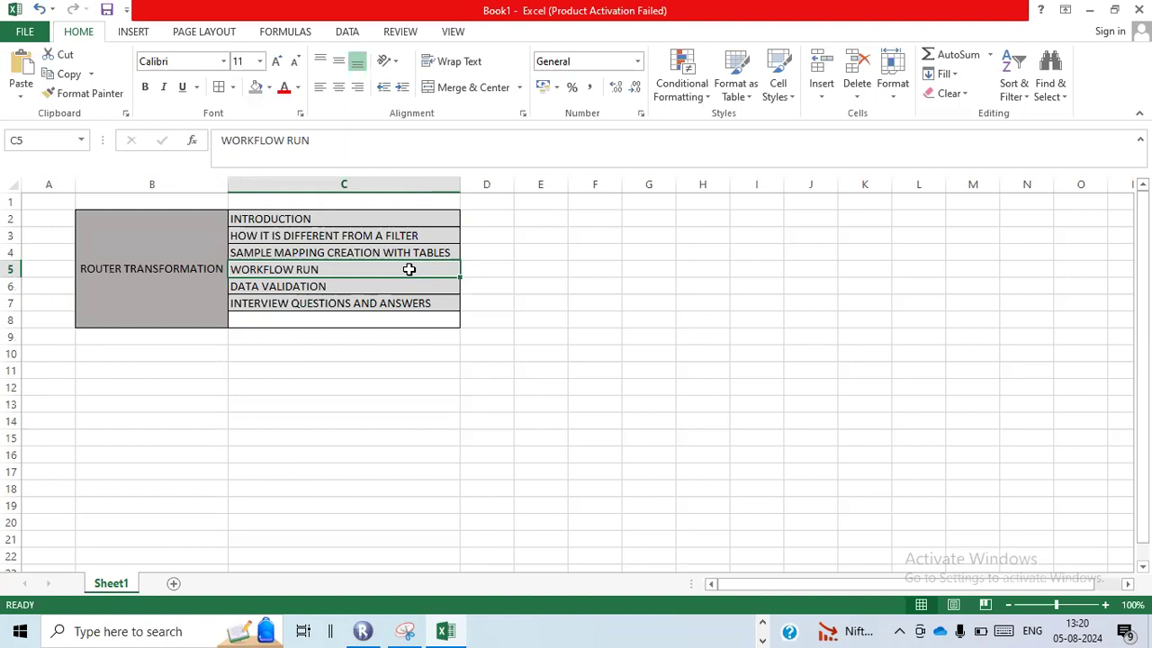
click(392, 283)
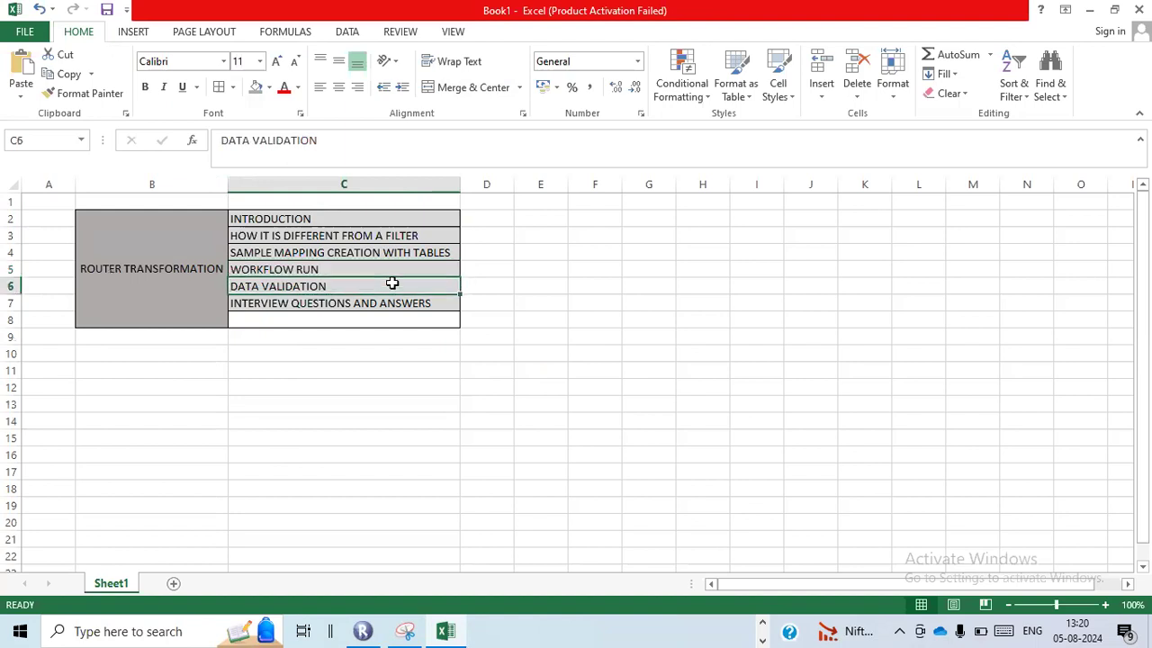
click(398, 304)
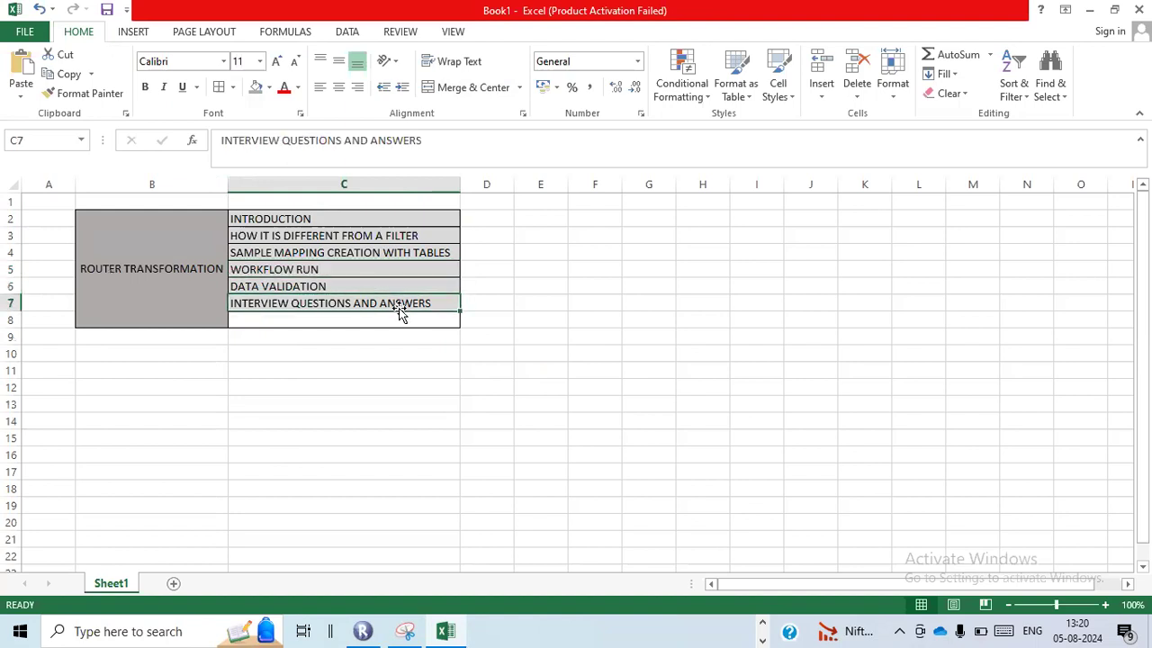
Append "/FILE" to the sample mapping creation topic in cell C4
double_click(450, 254)
text(/FIL)
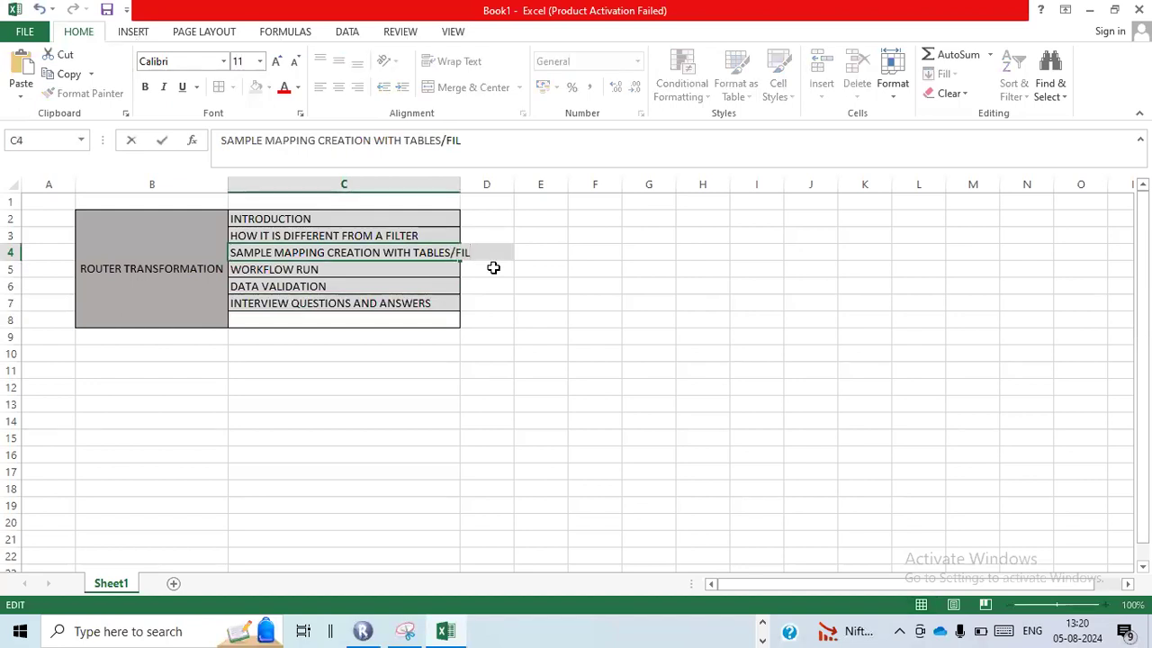
text(E)
click(493, 267)
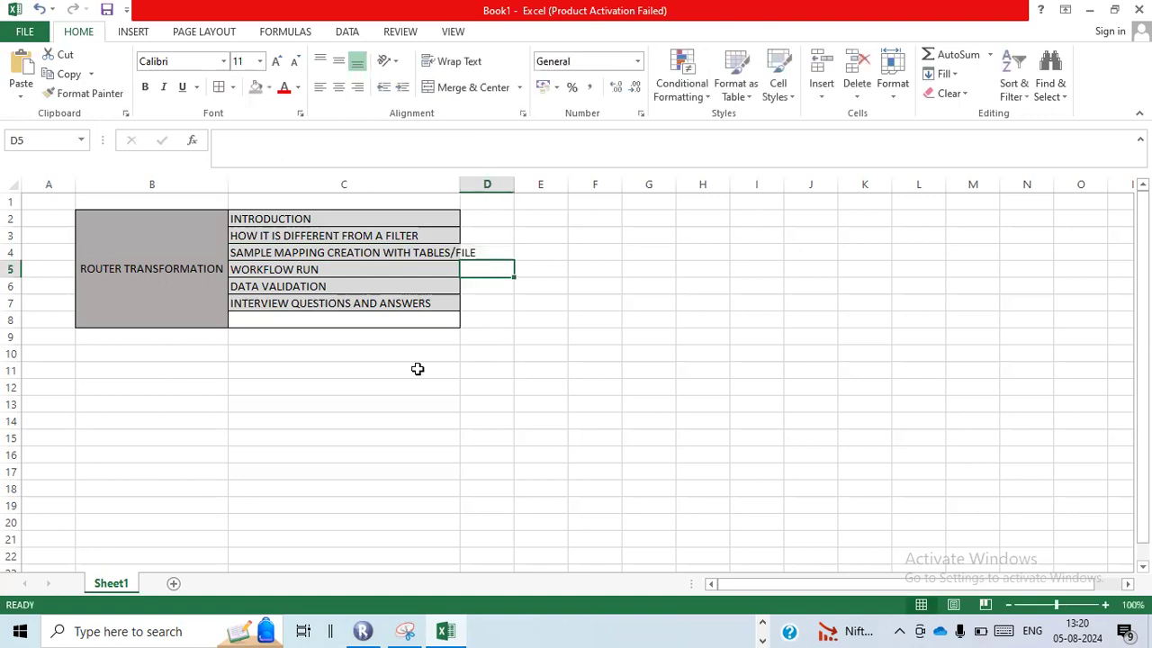
click(486, 221)
click(171, 293)
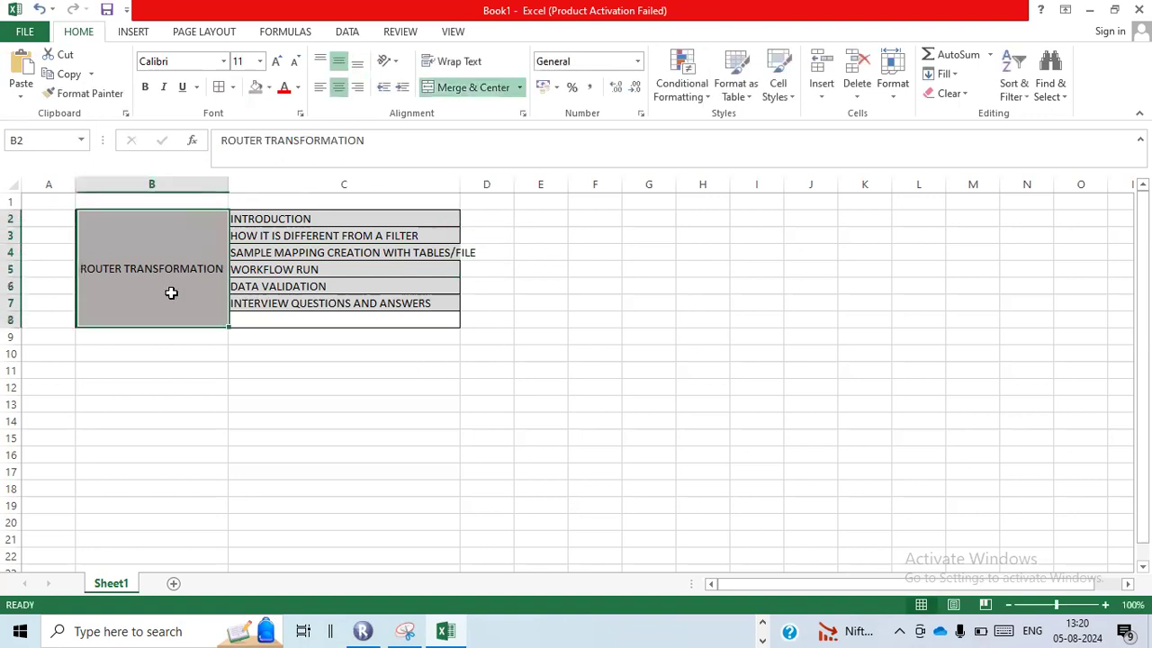
click(176, 351)
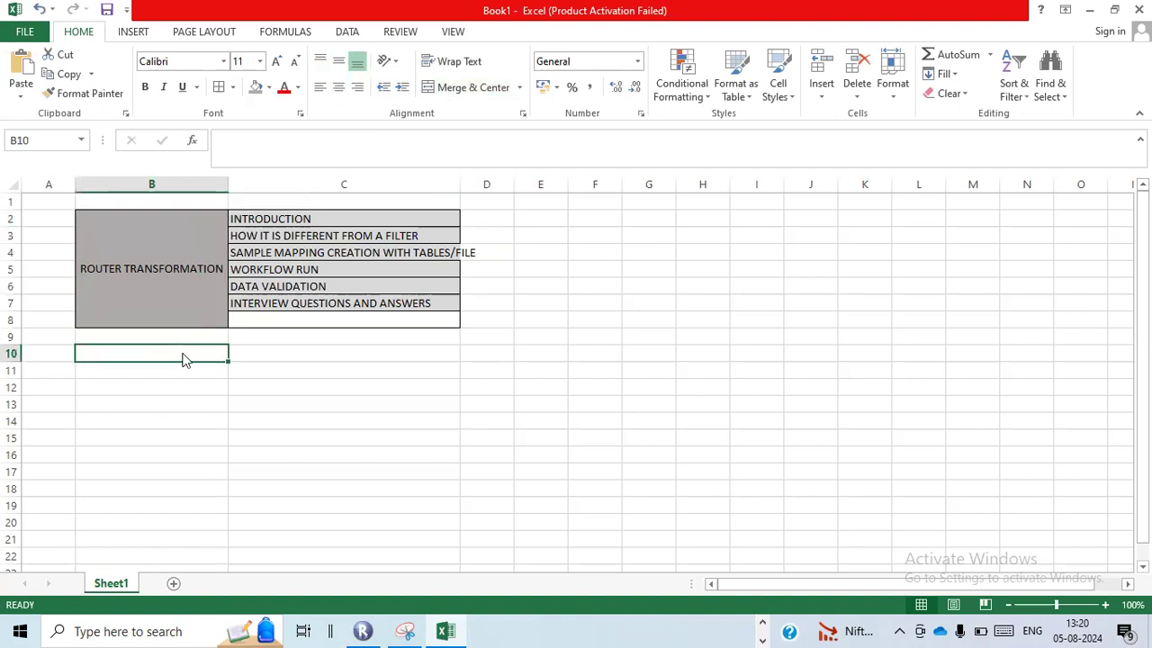
Switch to Informatica PowerCenter Designer and open the m_load_employees mapping, followed by the m_load_emp mapping
key(alt+Tab)
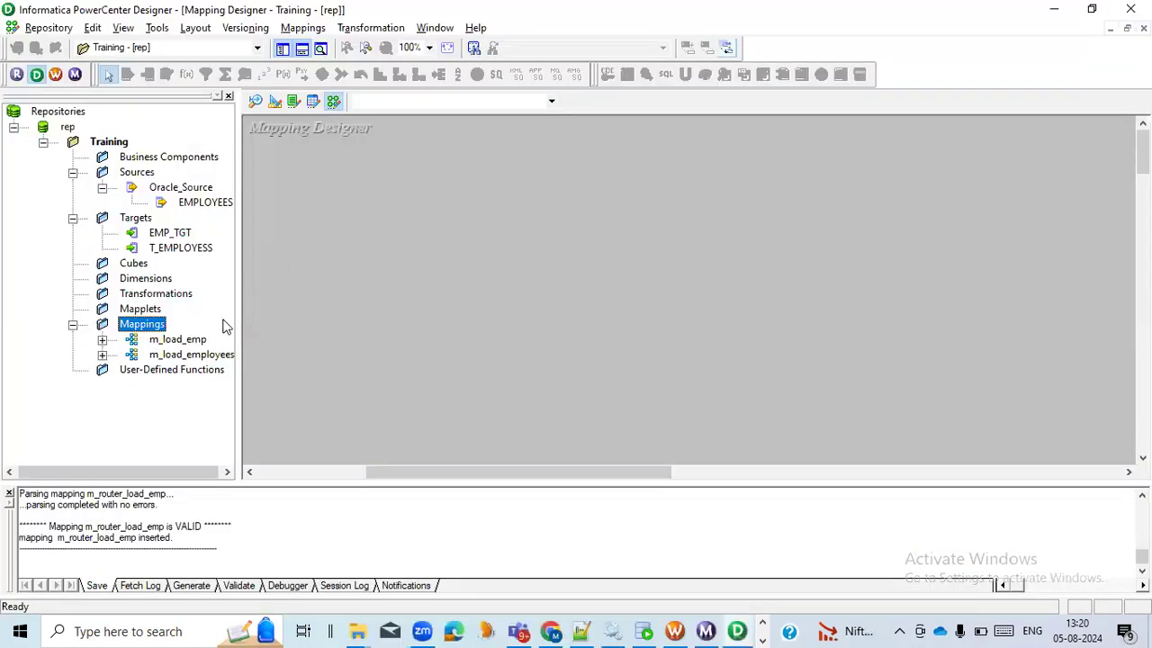
click(203, 356)
right_click(204, 357)
click(247, 407)
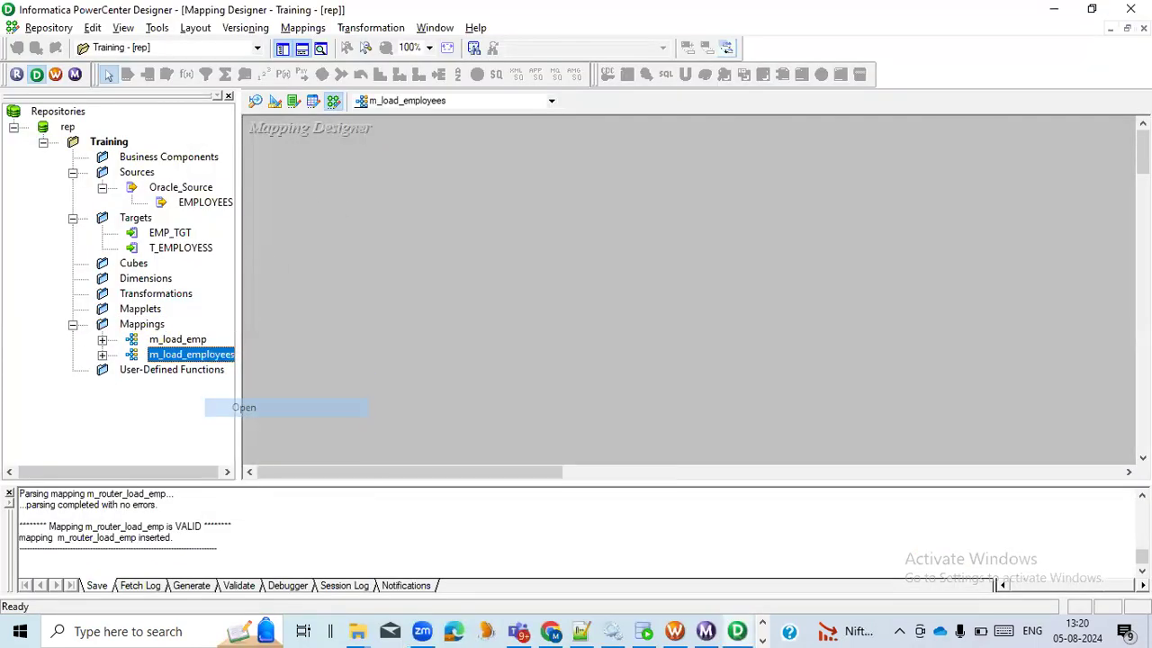
right_click(200, 343)
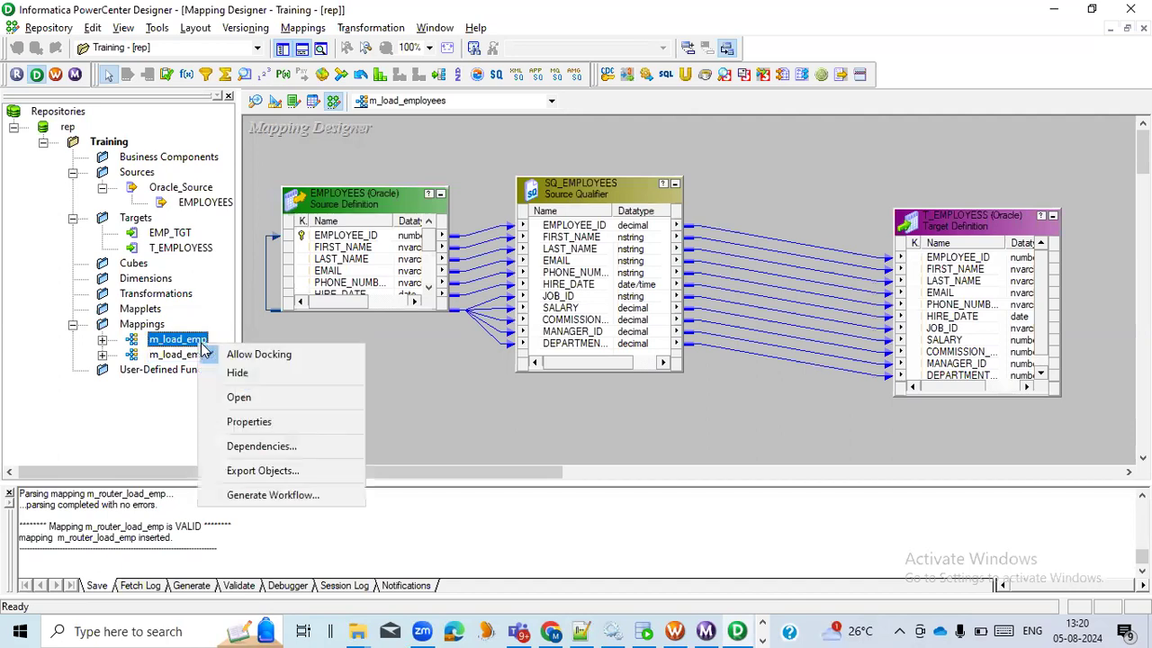
click(241, 399)
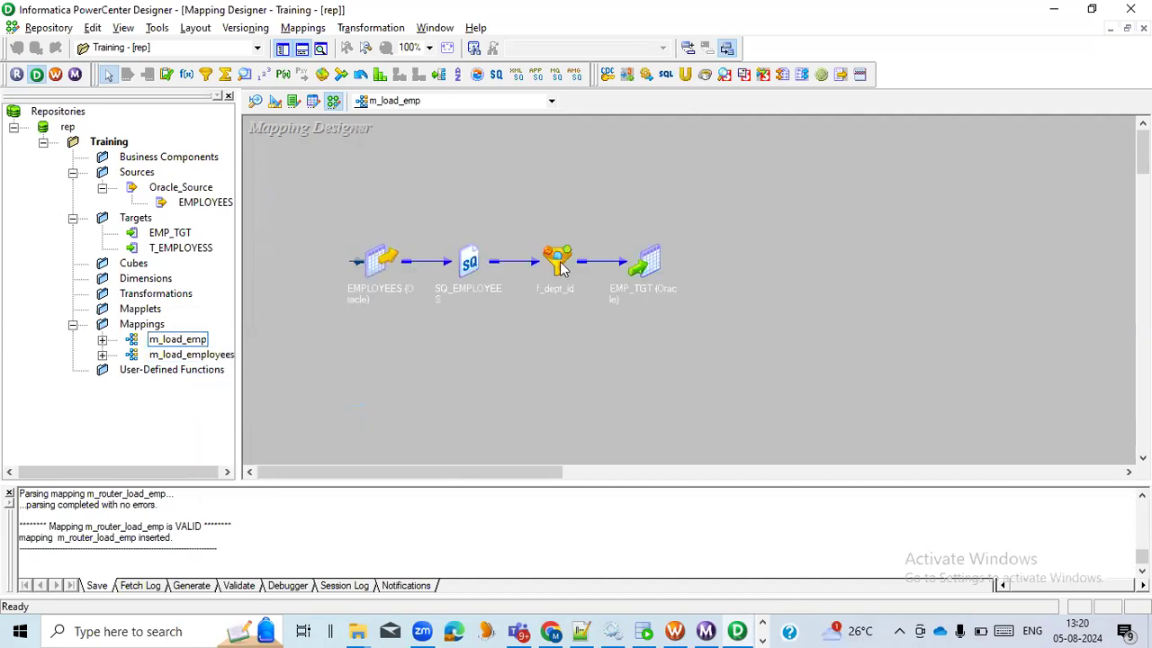
Inspect the filter condition expression of the f_dept_id filter transformation and close it without changes
double_click(557, 259)
double_click(557, 258)
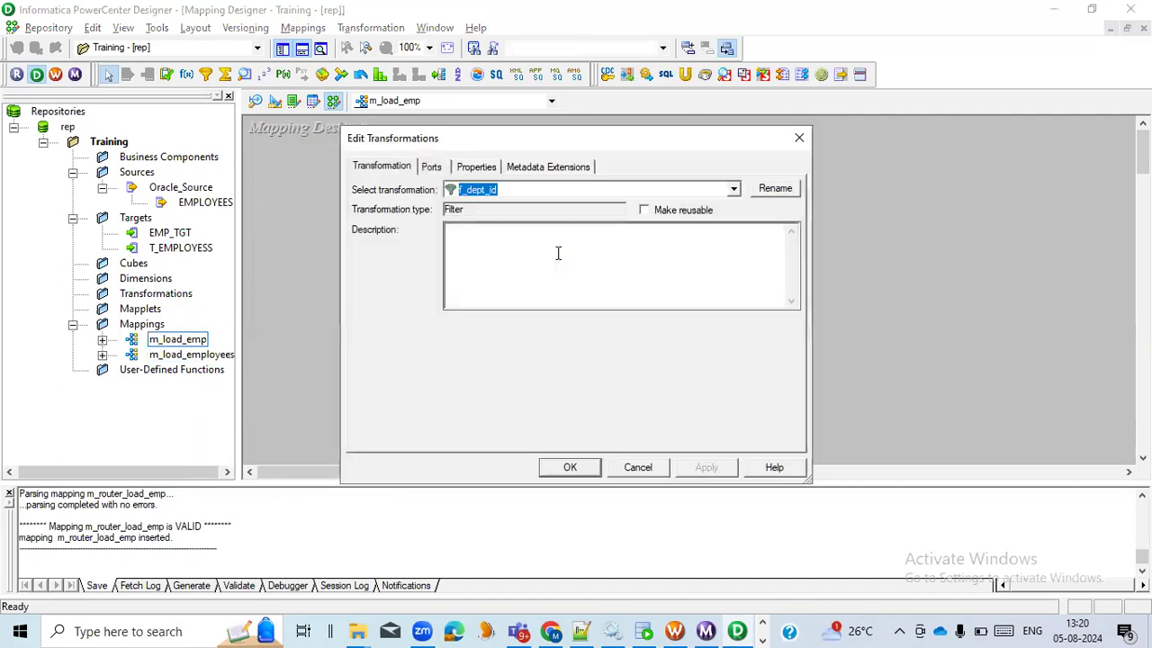
click(493, 168)
click(779, 240)
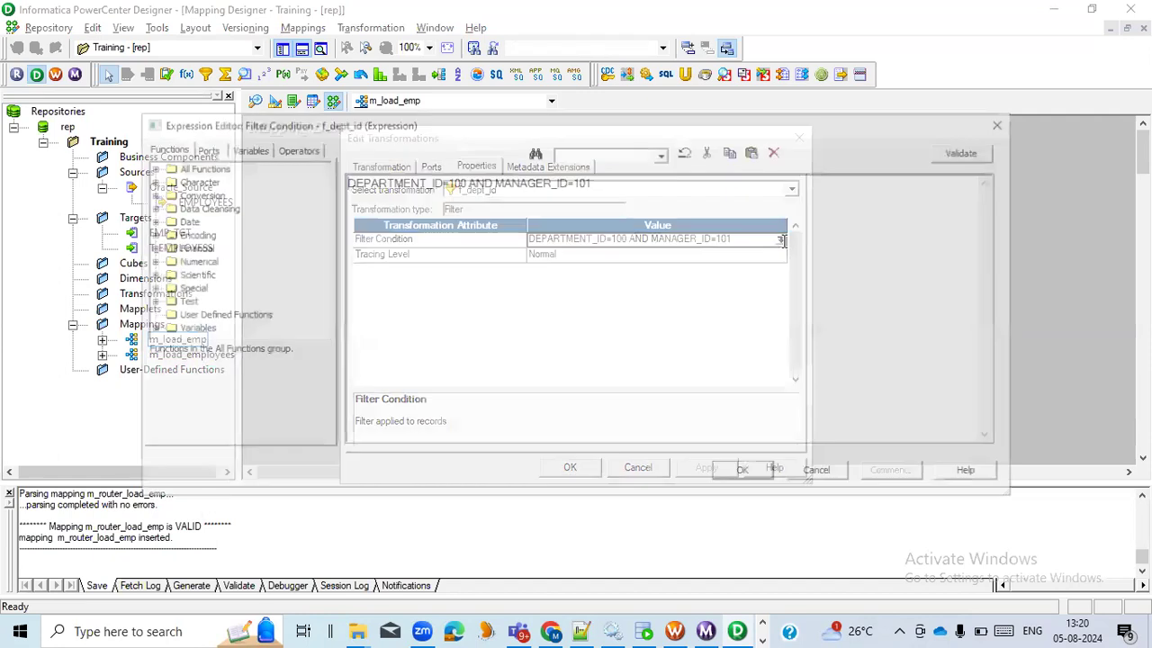
click(819, 472)
click(638, 467)
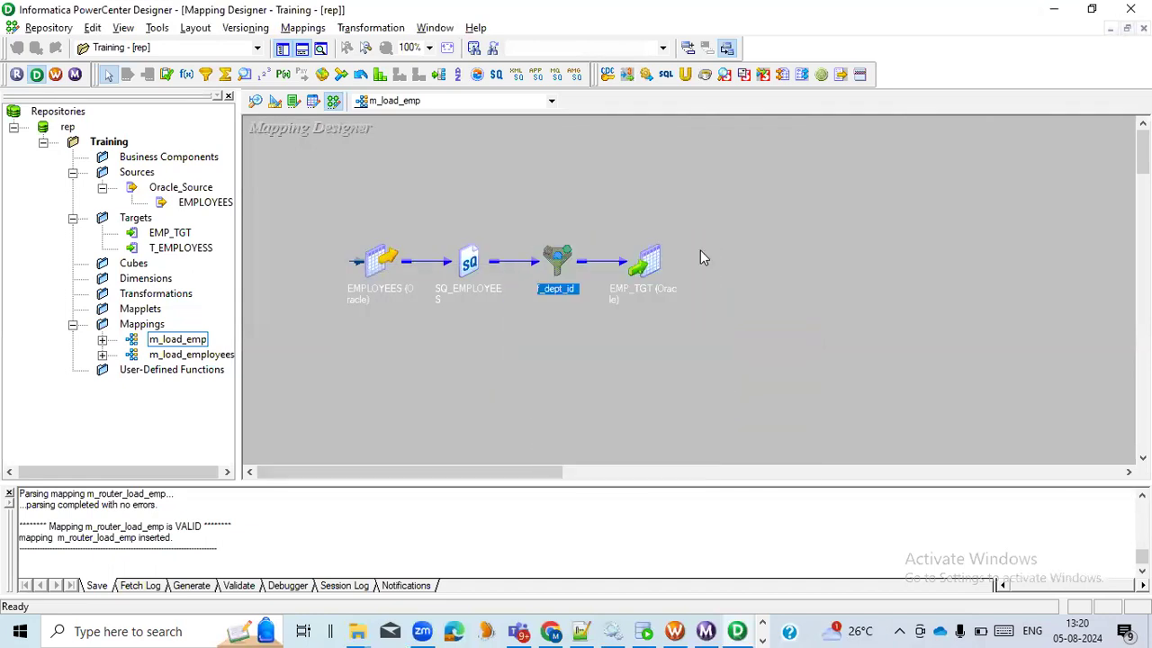
click(538, 334)
mouse_move(499, 474)
mouse_down()
mouse_move(577, 474)
mouse_move(500, 474)
mouse_up()
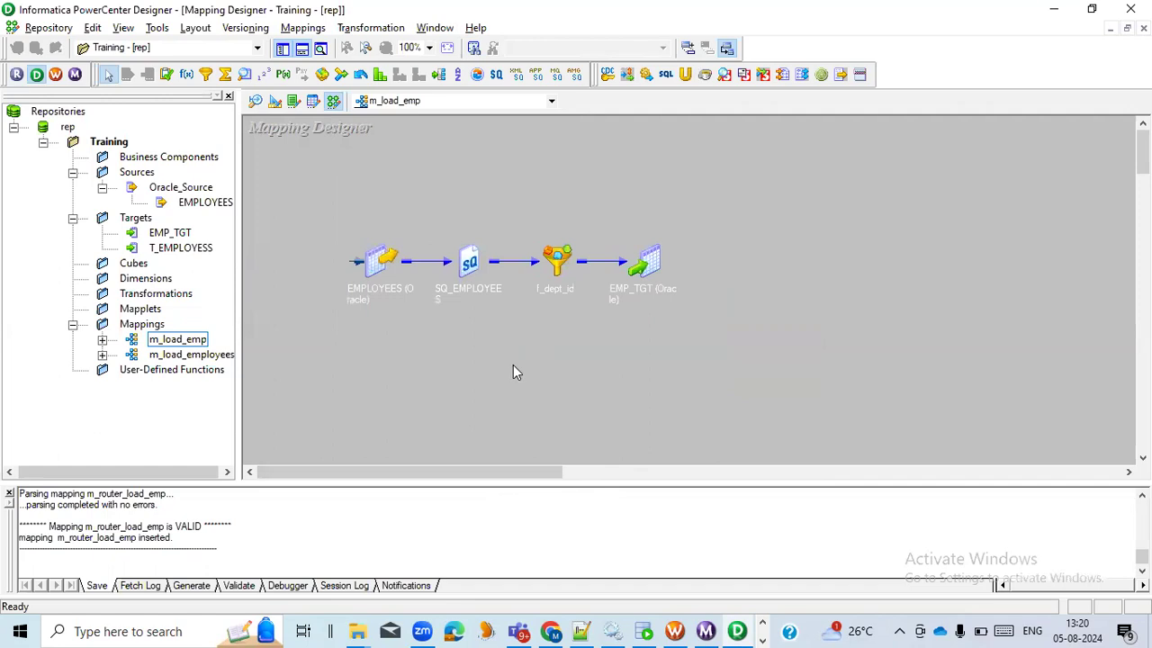
Review the properties of the f_dept_id filter again, cancel the dialog and collapse the transformation back to its icon
double_click(558, 266)
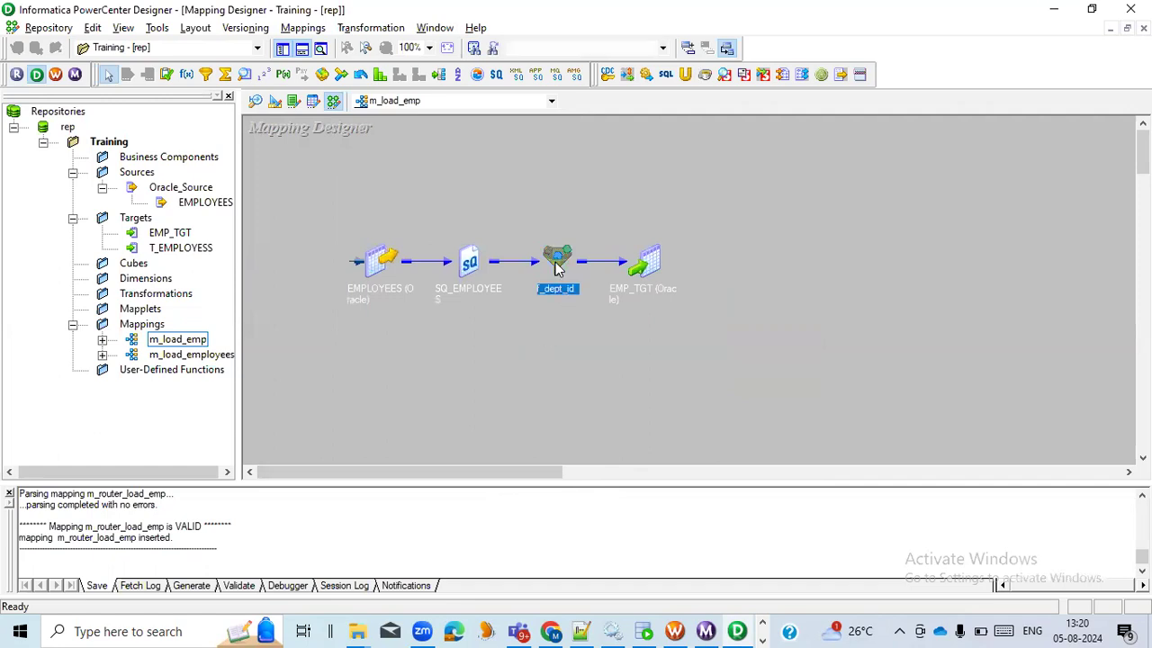
double_click(580, 266)
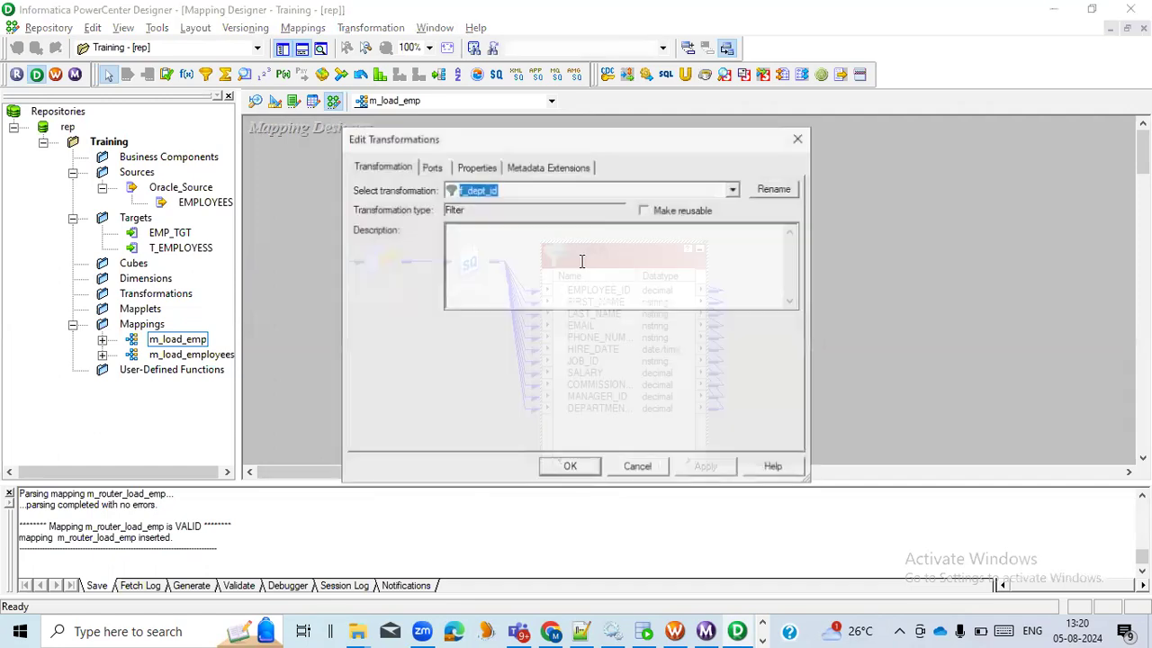
click(489, 171)
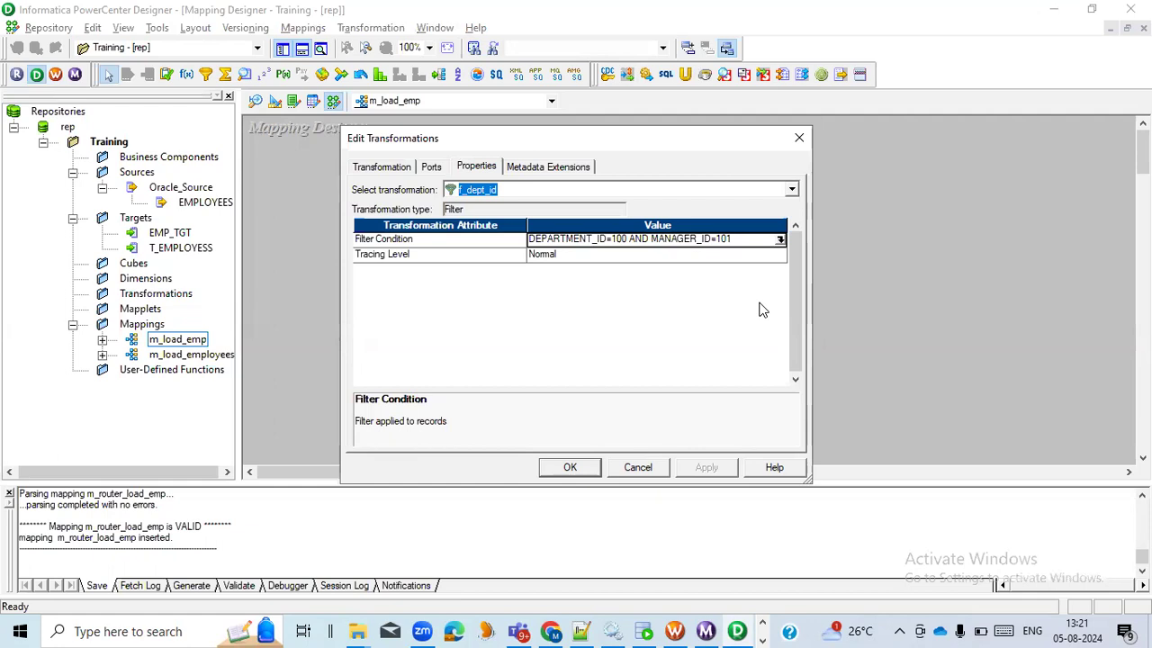
click(636, 468)
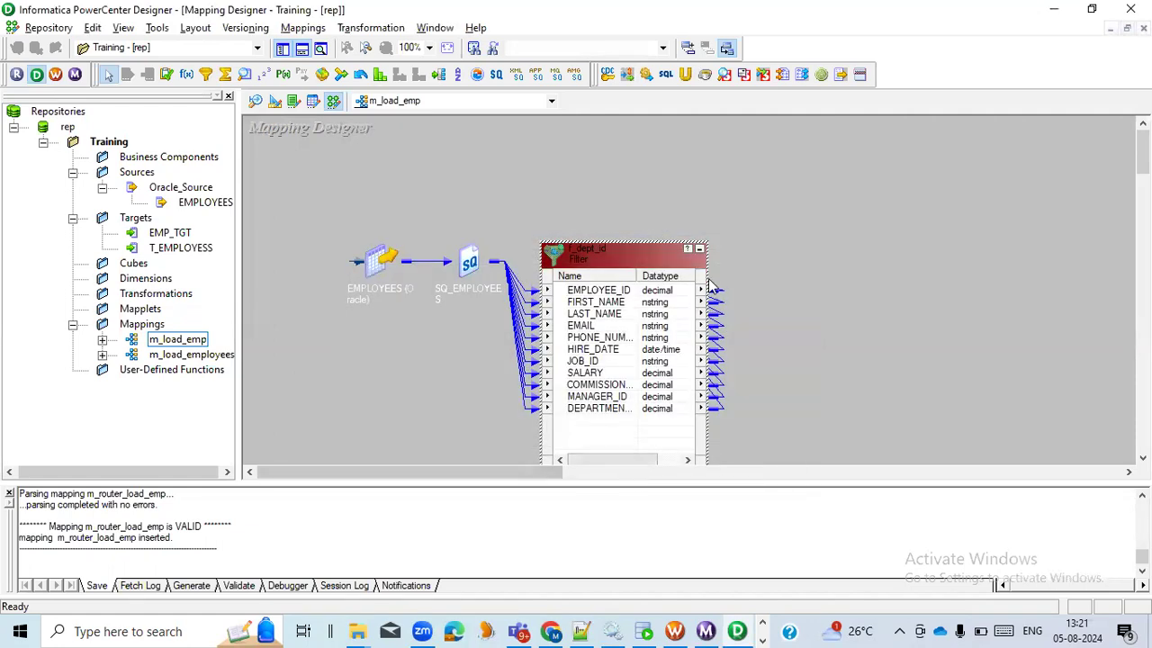
click(699, 250)
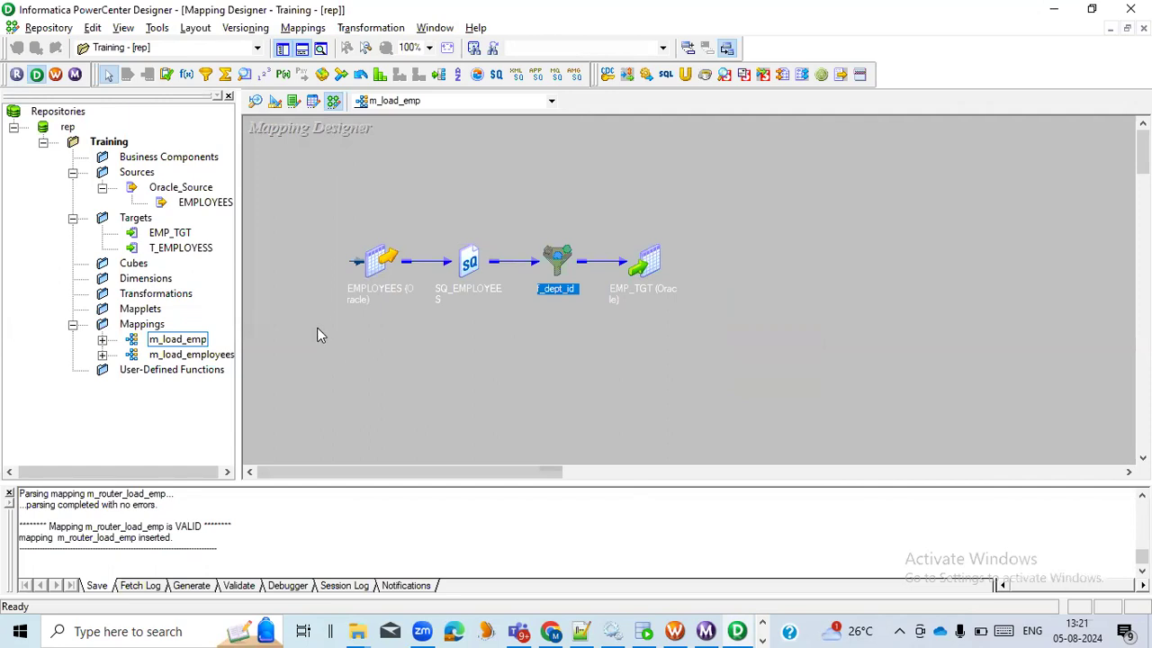
click(542, 377)
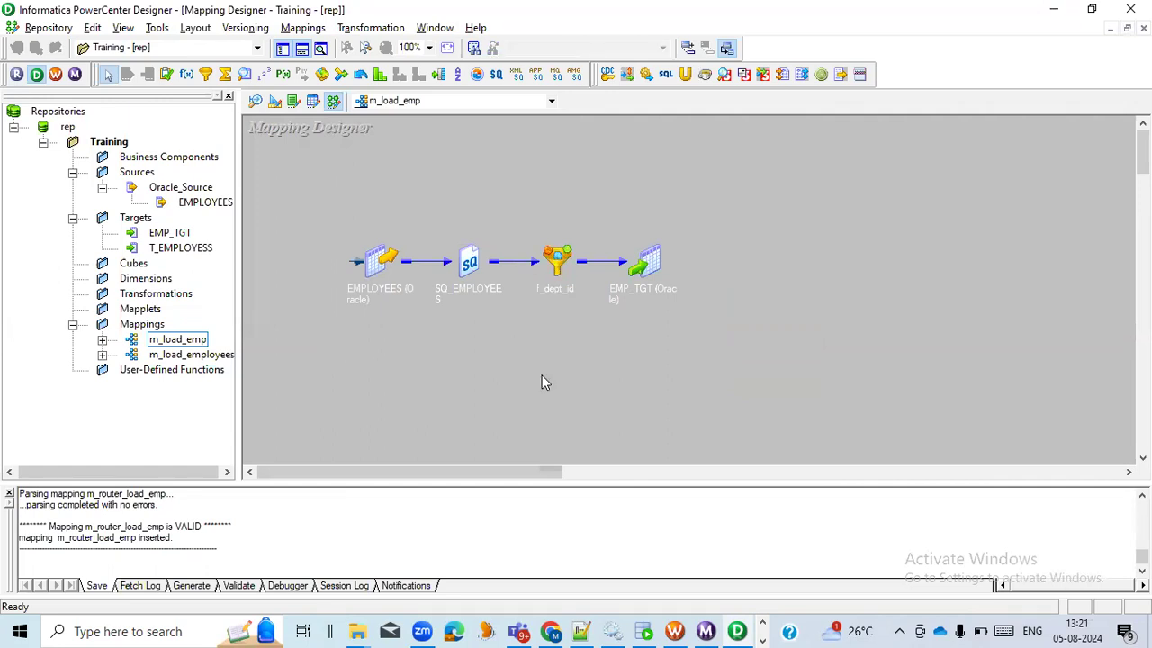
click(556, 262)
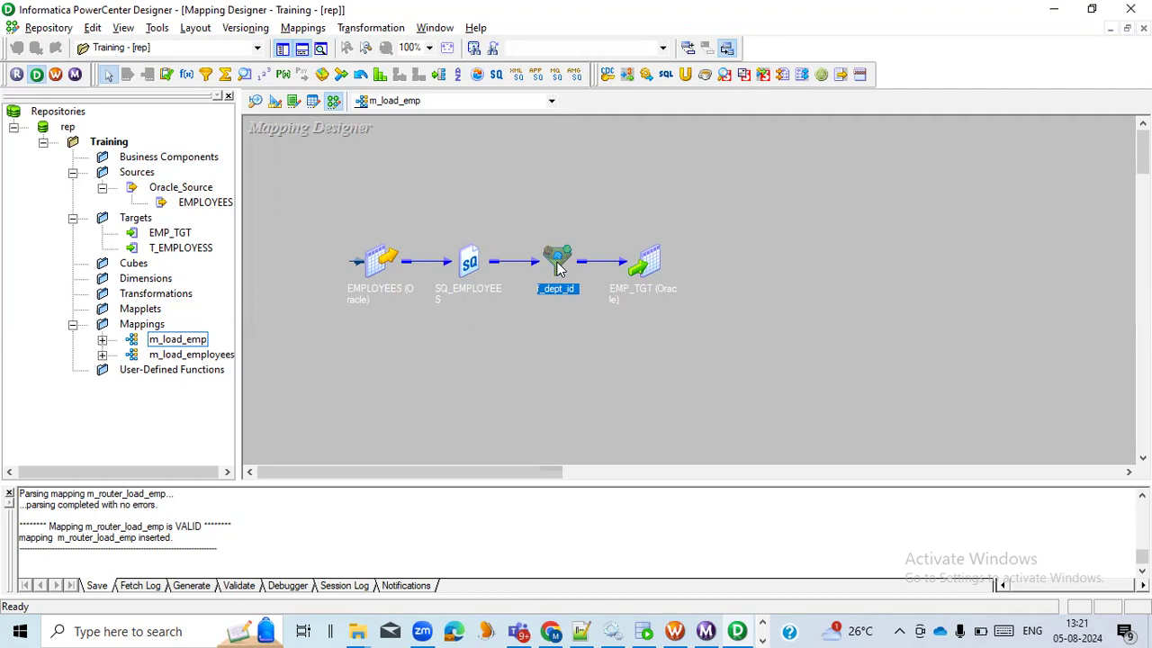
Switch to the HR worksheet in Oracle SQL Developer and examine the groups of DEPARTMENT_ID values in the employees query result
click(644, 630)
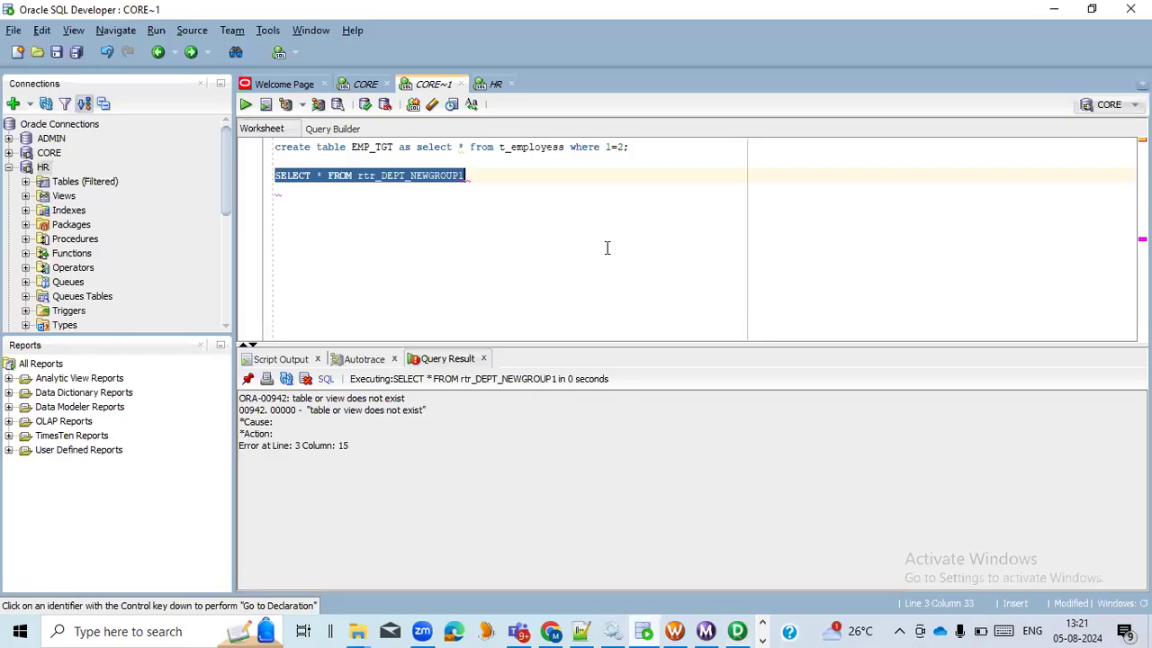
click(490, 86)
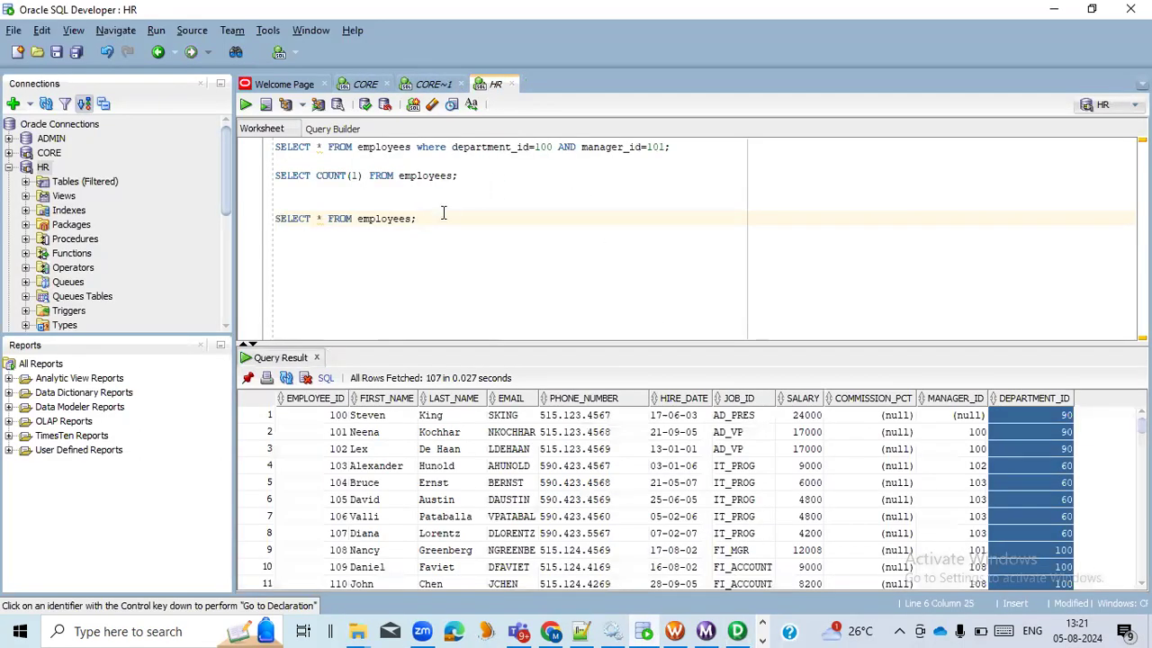
click(1020, 420)
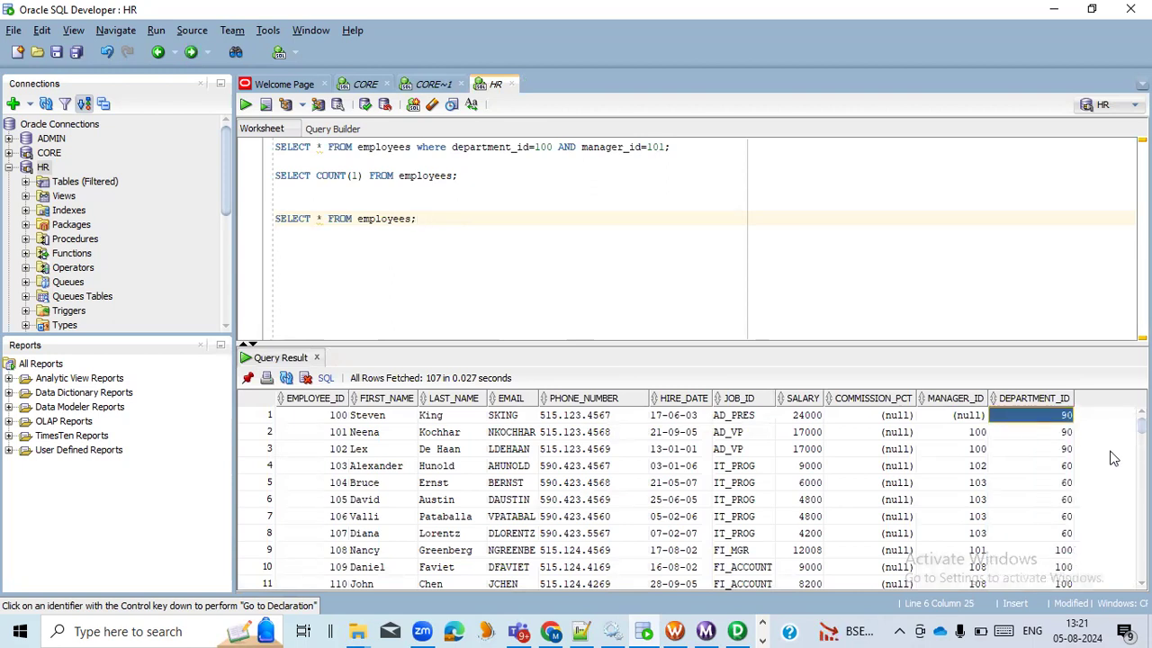
key(shift+Down)
key(shift+Down)
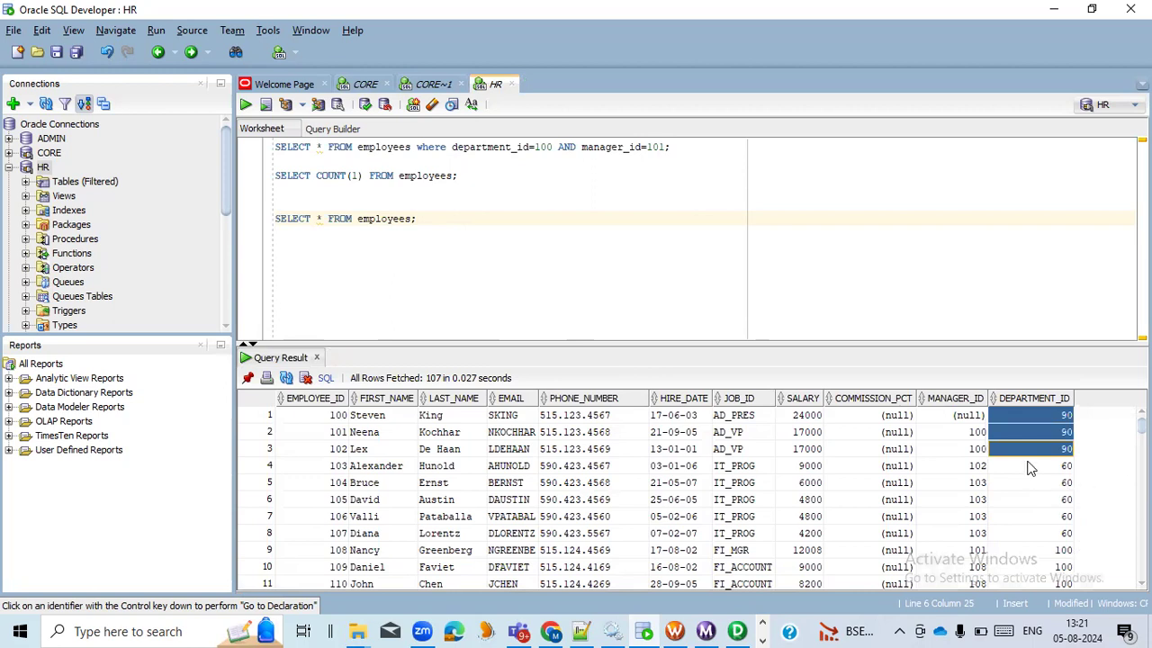
key(Down)
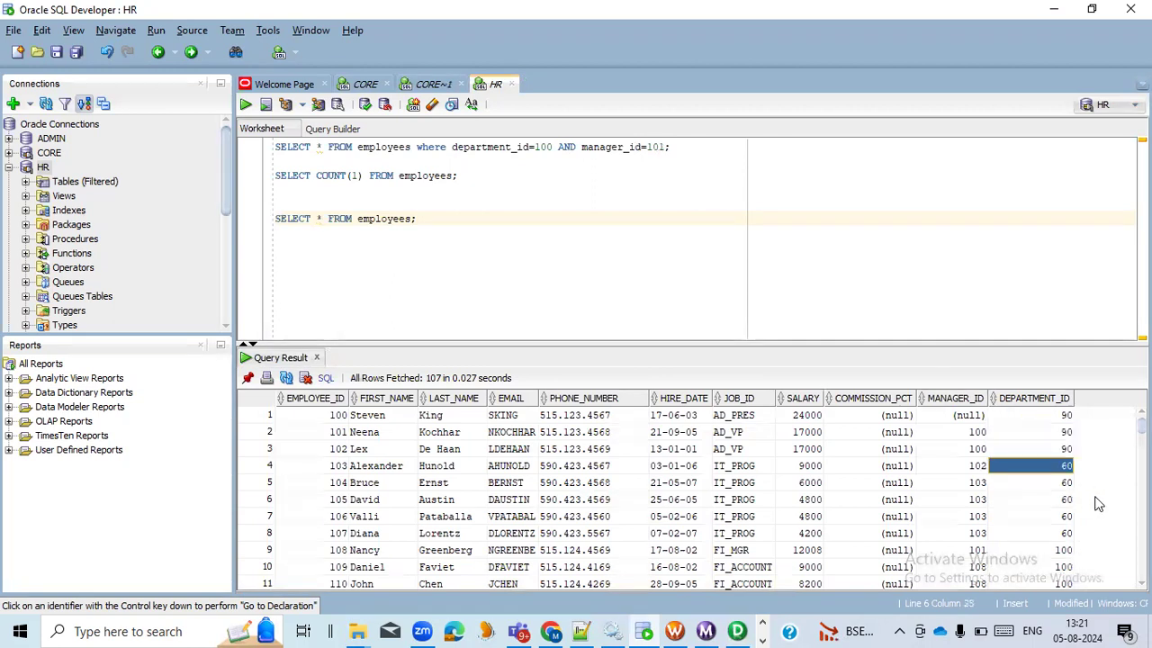
key(shift+Down)
key(shift+Down)
key(shift+Down)
key(shift+Down)
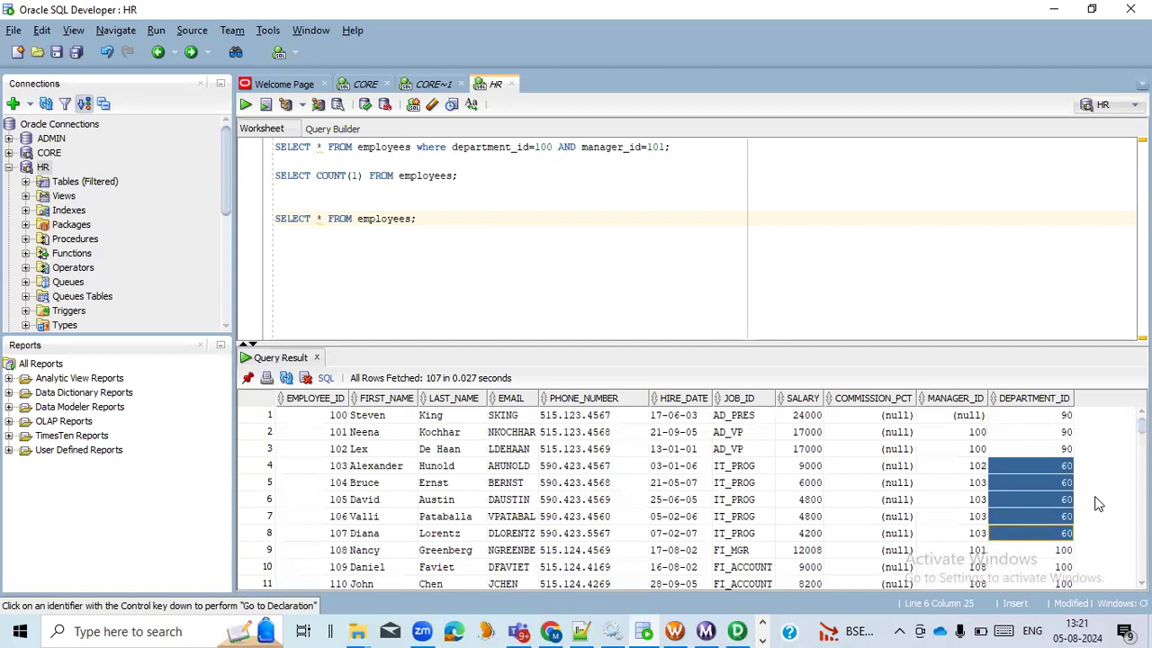
scroll(1066, 507, down, 2)
key(Down)
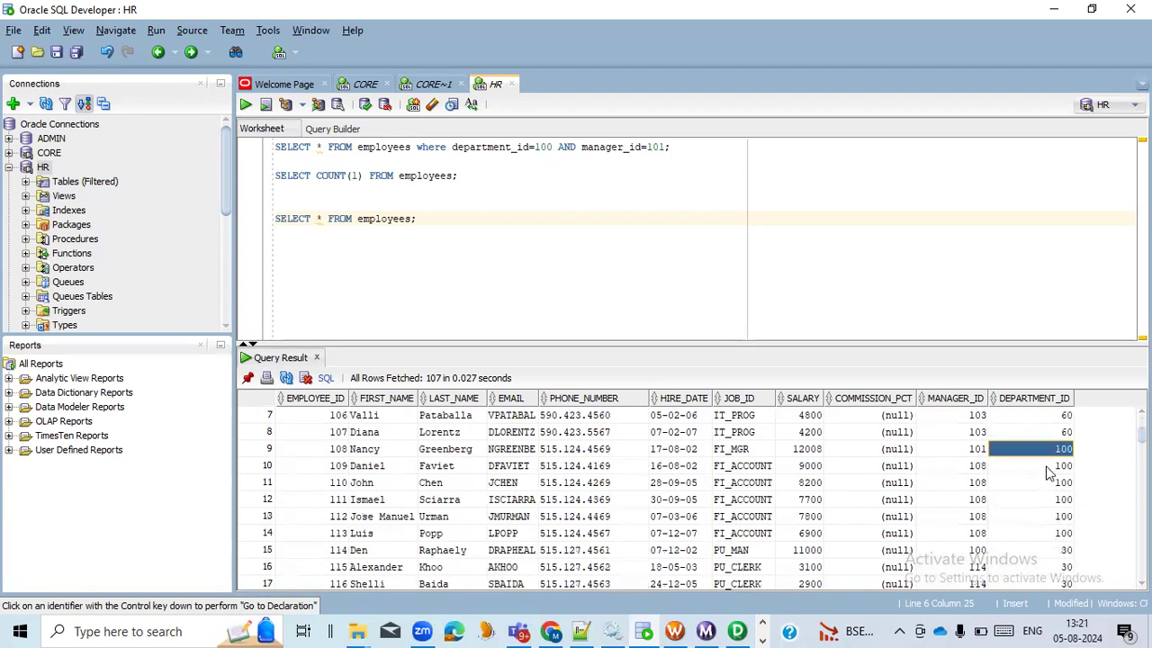
scroll(1034, 505, up, 2)
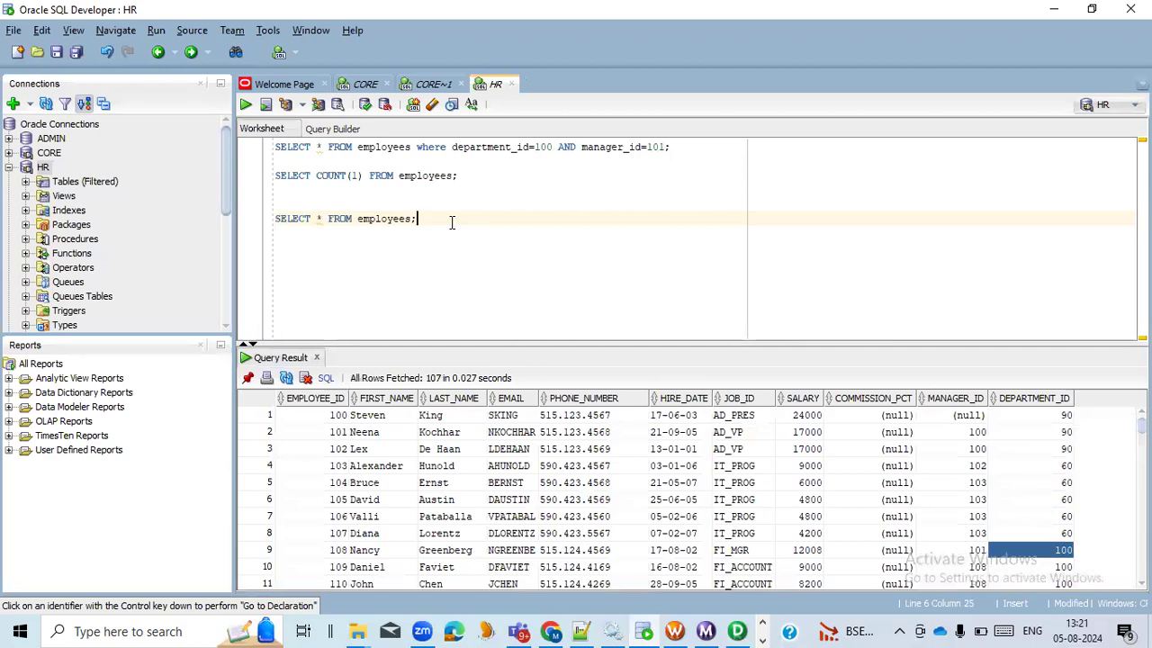
Switch to the Excel workbook and enter the note "DEPT=100,DEPT=90 etc" in cell C10
key(alt+Tab)
key(alt+Tab)
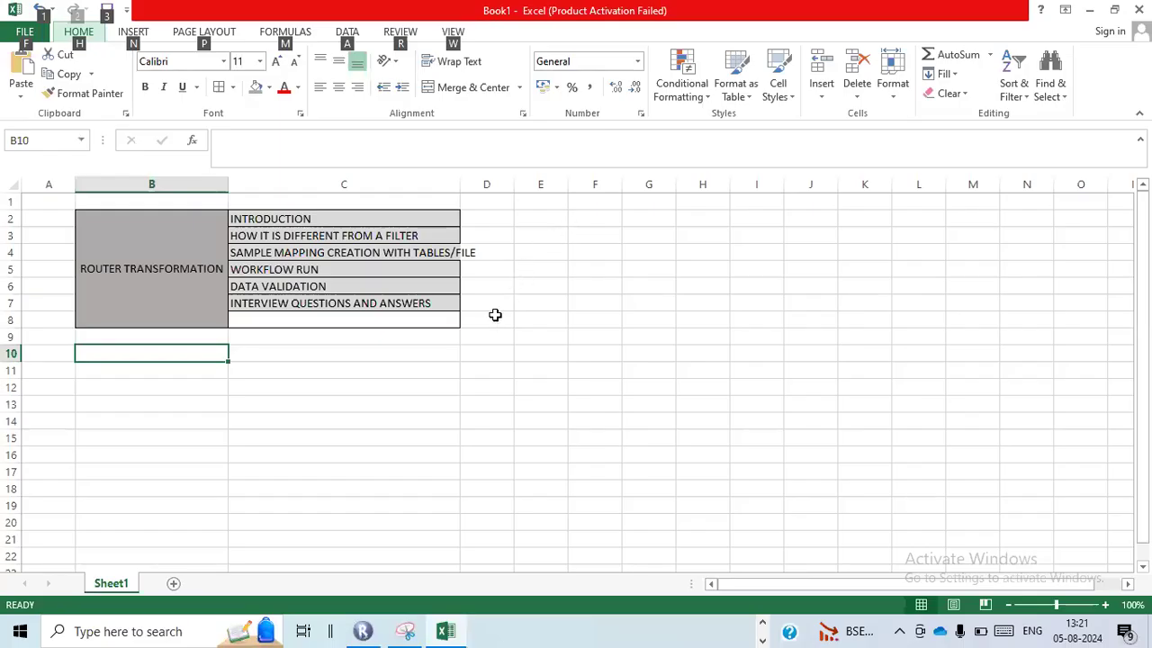
click(348, 353)
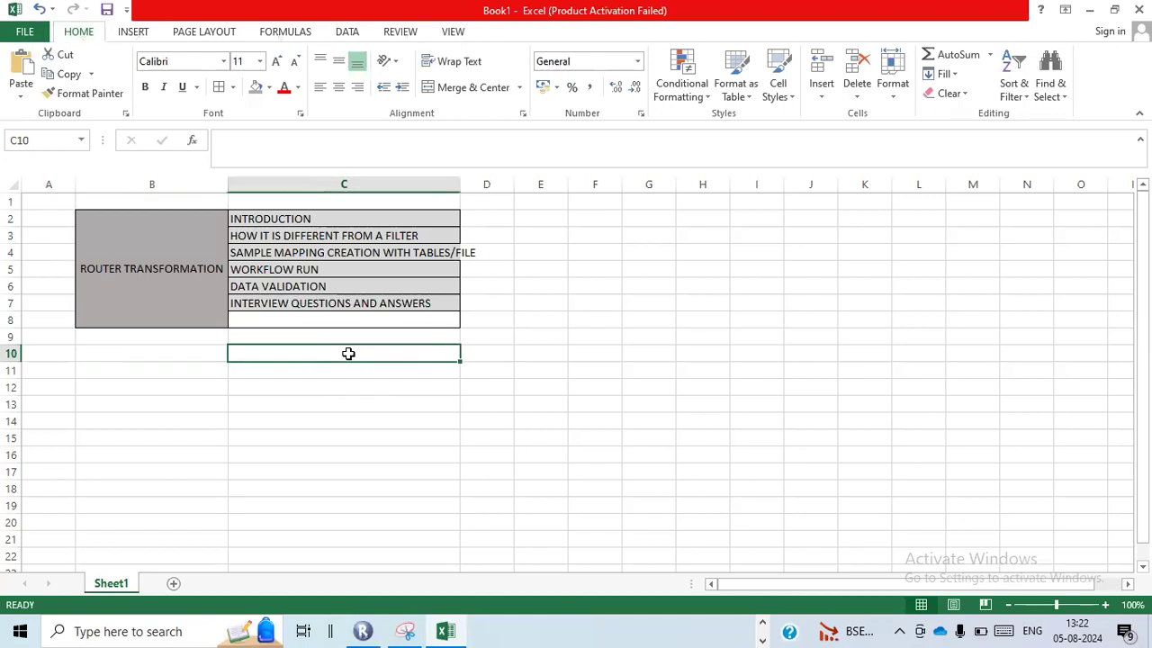
text(DEPT=100)
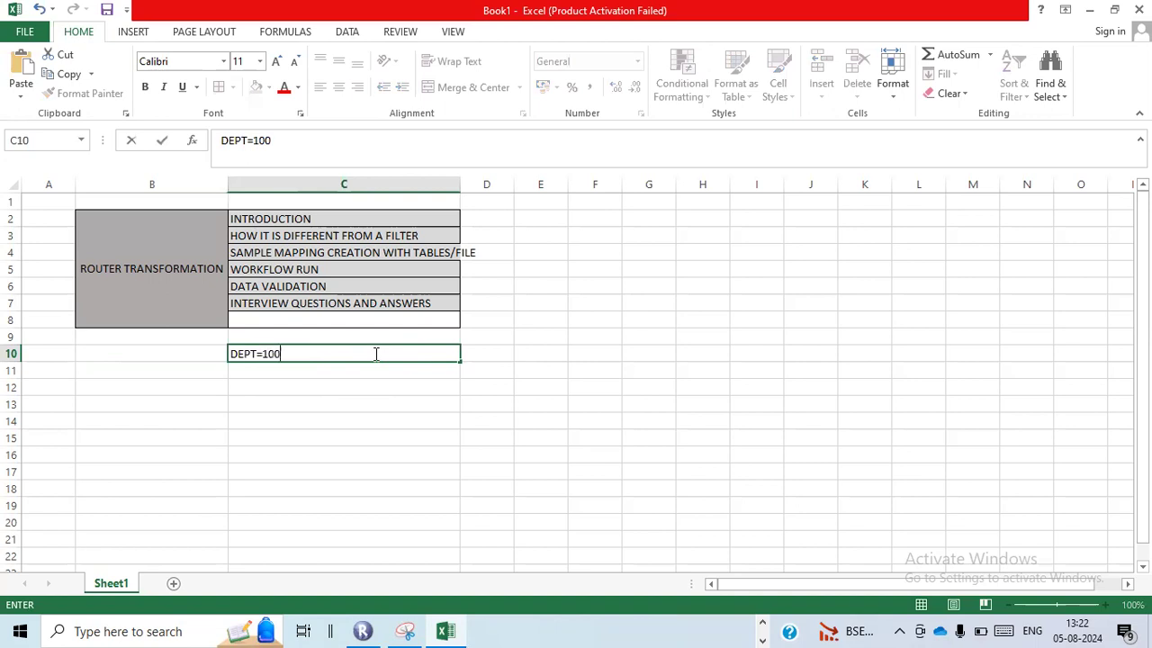
text(,DEPT=90 etc)
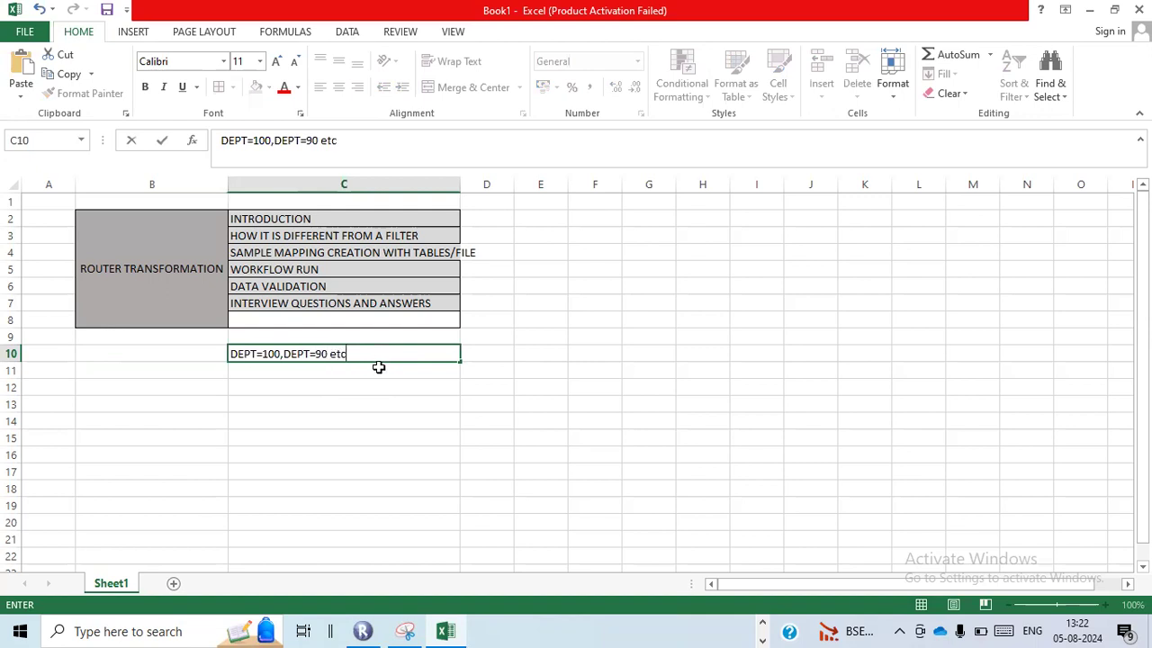
Enter the note "DEFAULT GROUP" in cell C11, directly below the department conditions
click(379, 371)
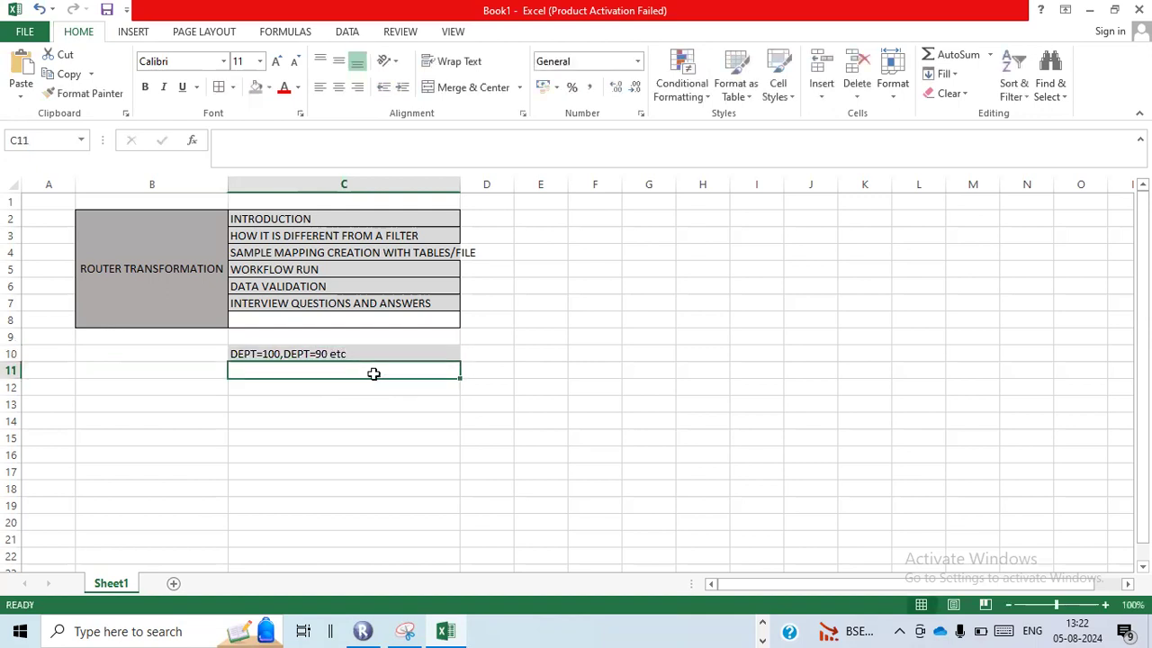
text(DEFAULT)
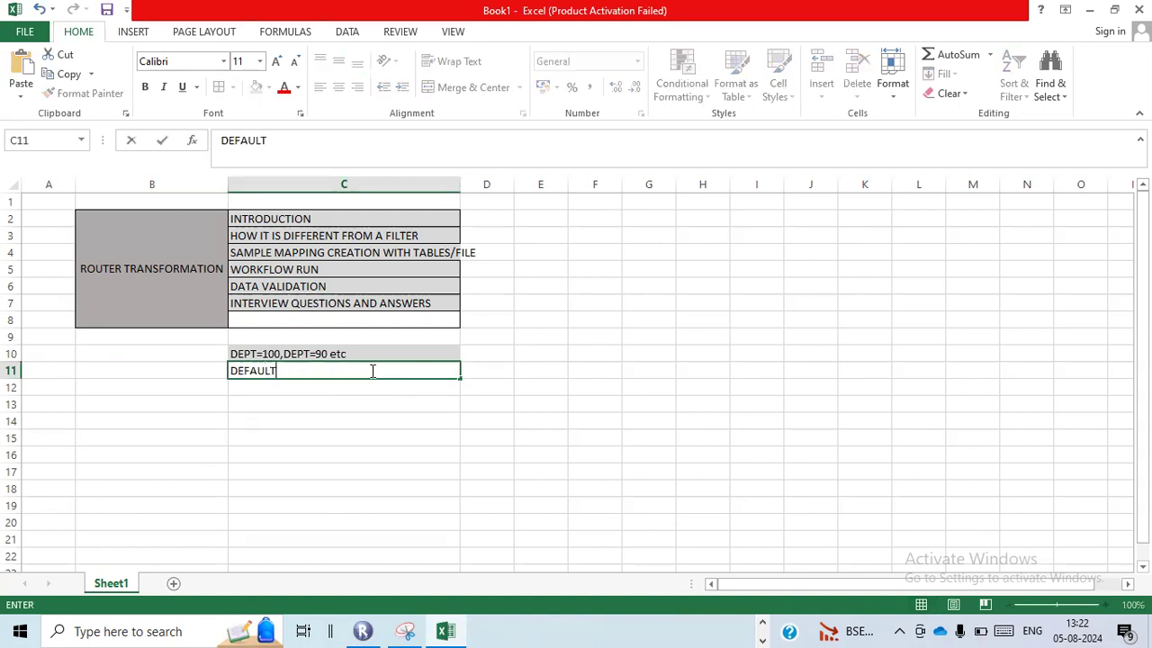
text( GROUP)
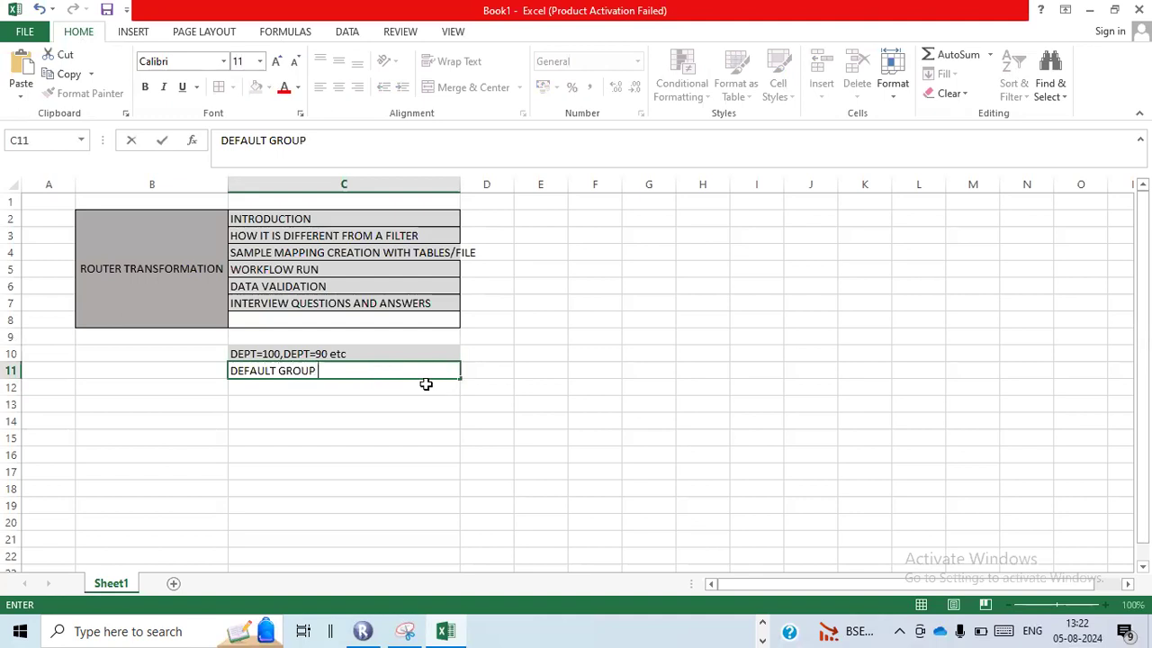
click(424, 388)
click(372, 370)
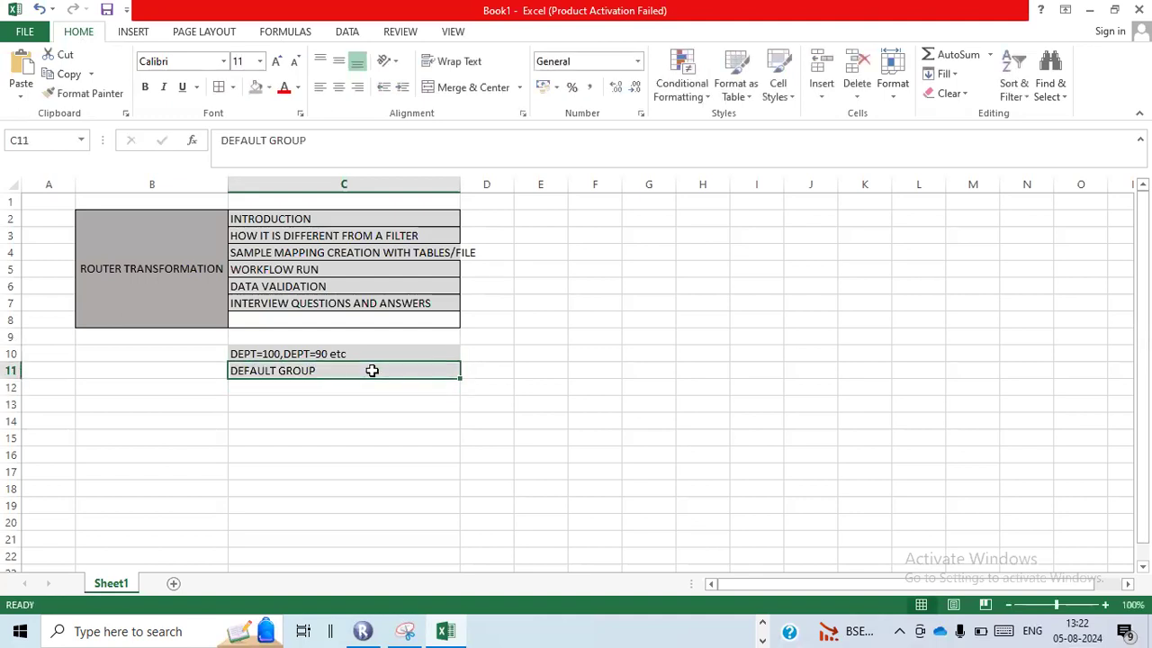
Compare the department conditions noted in C10 with the DEPARTMENT_ID values of the employees query result in Oracle SQL Developer
click(289, 353)
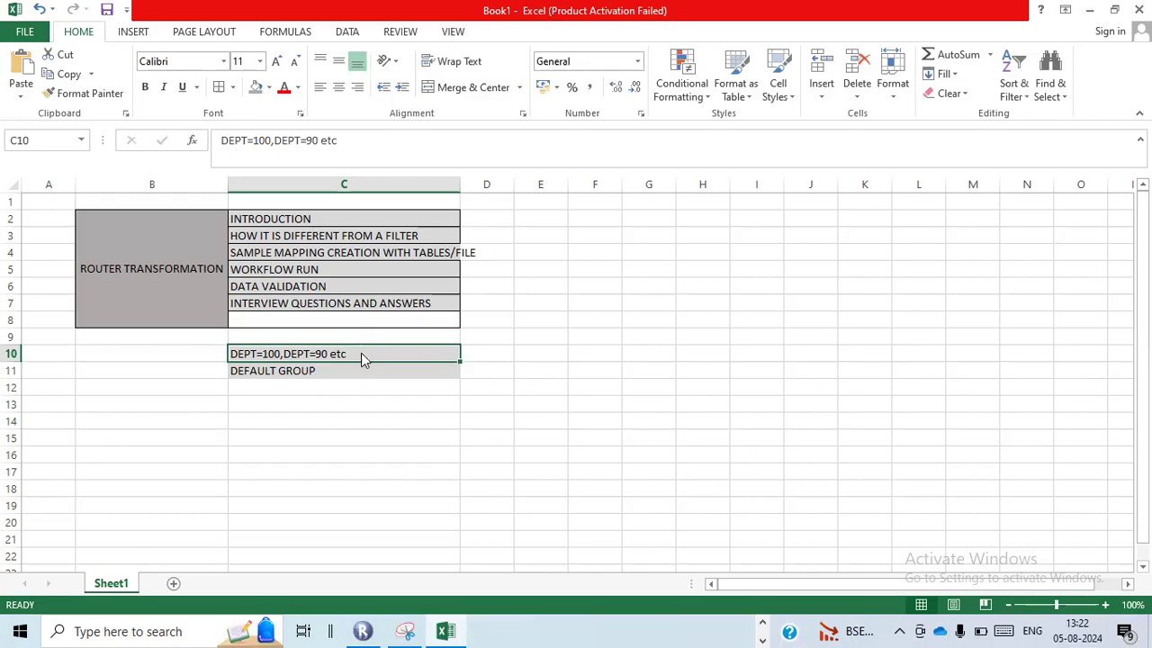
key(alt+Tab)
scroll(937, 486, down, 1)
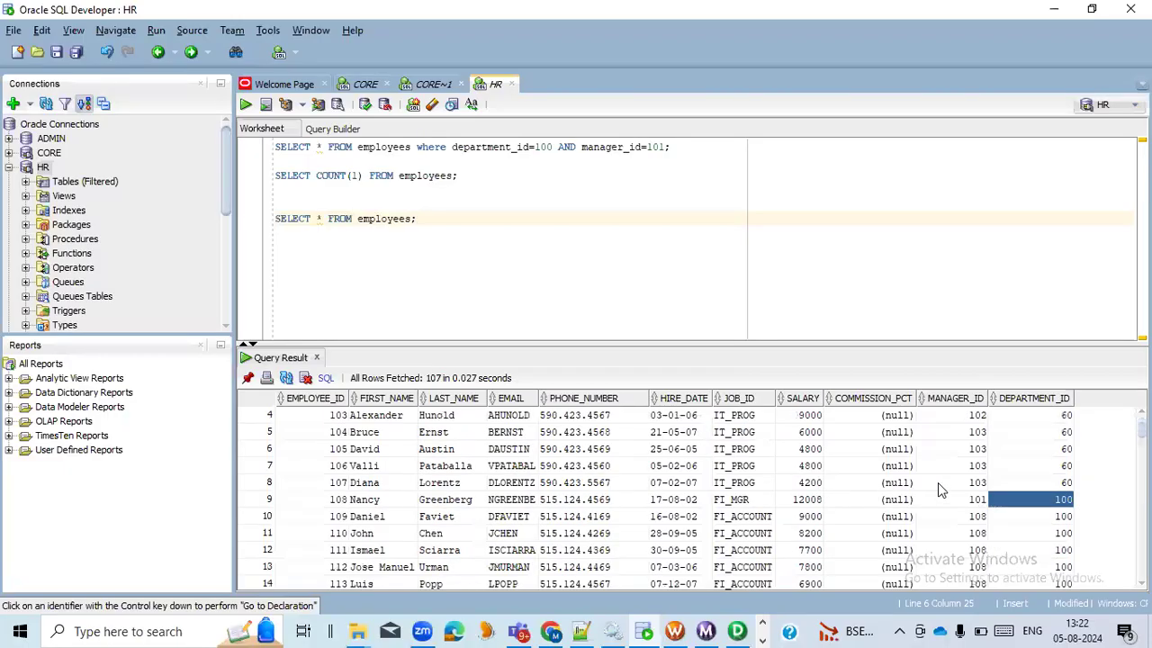
key(alt+Tab)
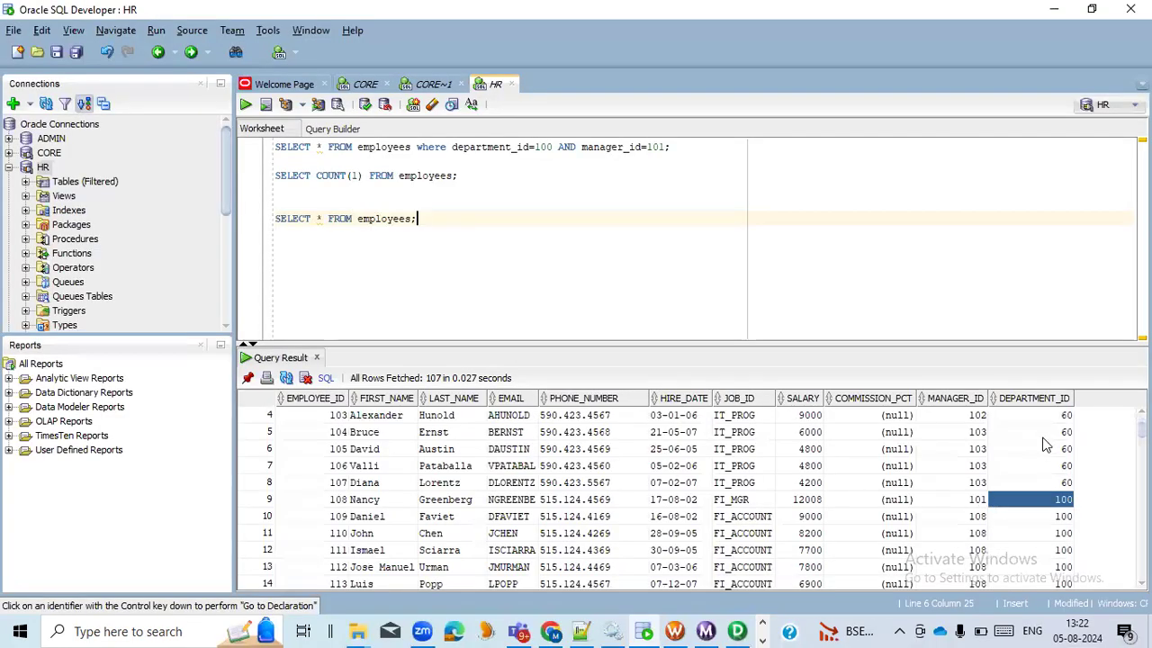
click(1045, 433)
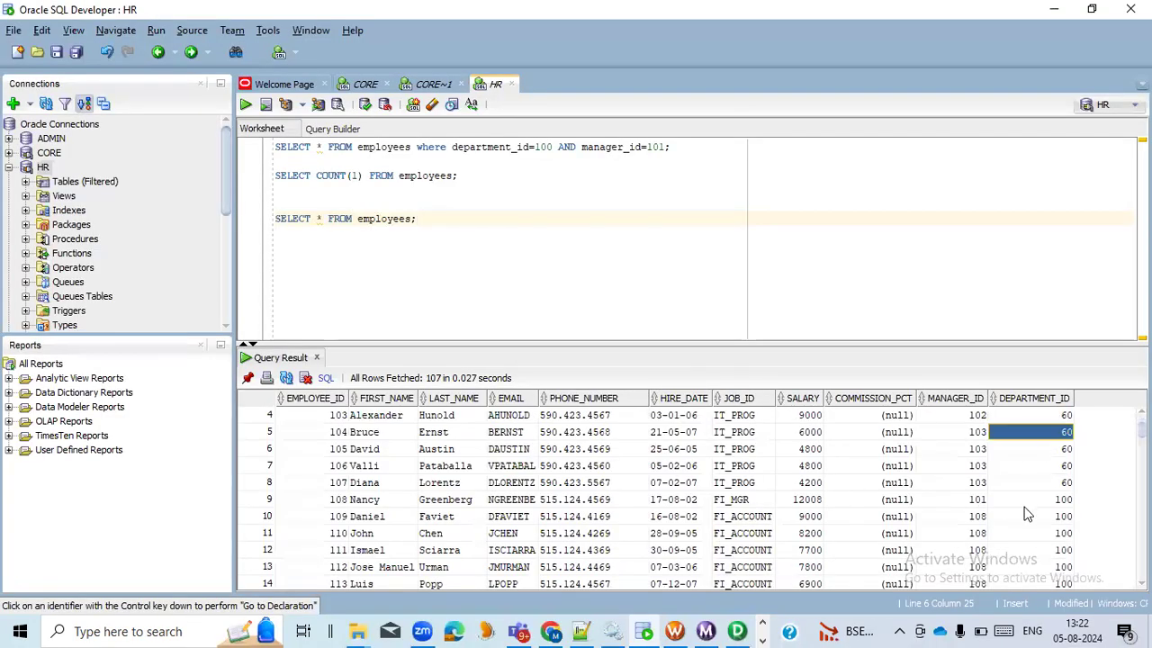
scroll(1029, 512, down, 6)
scroll(1045, 512, down, 3)
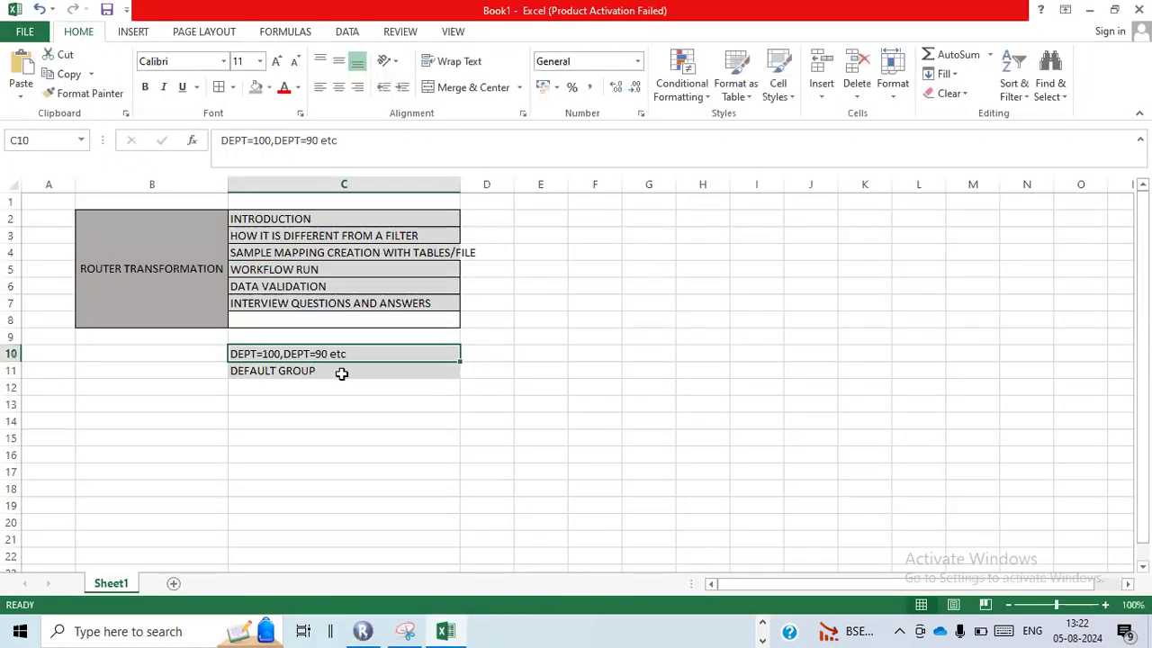
Return to the Excel workbook and review the DEFAULT GROUP note against the topic on how the router differs from a filter
click(342, 373)
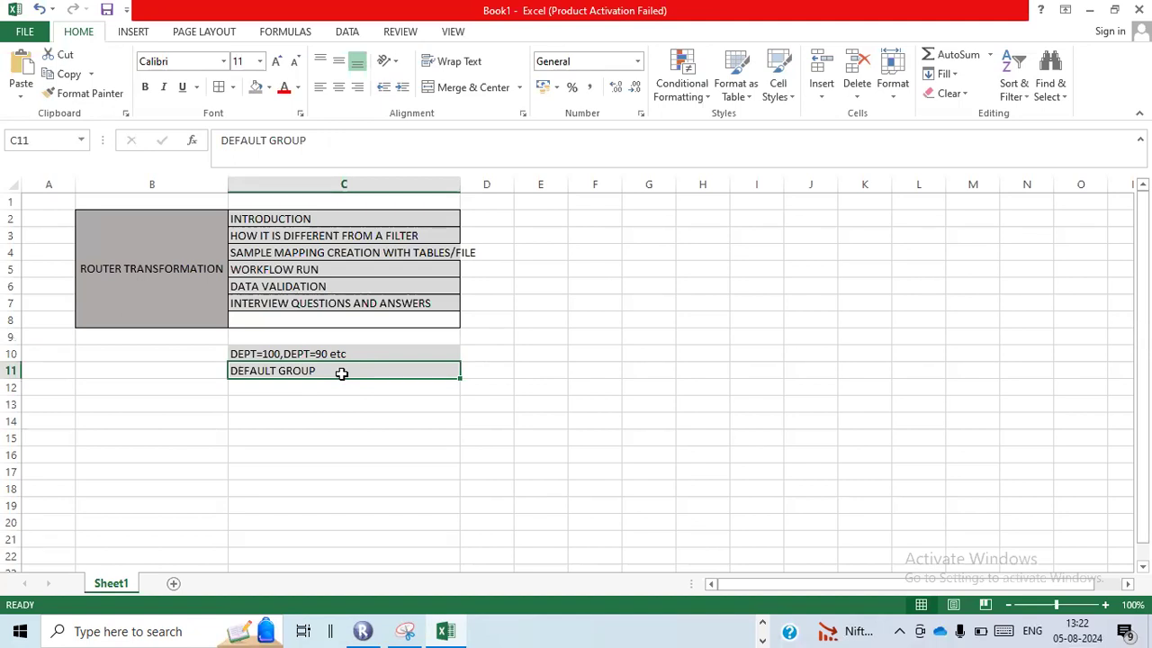
click(412, 237)
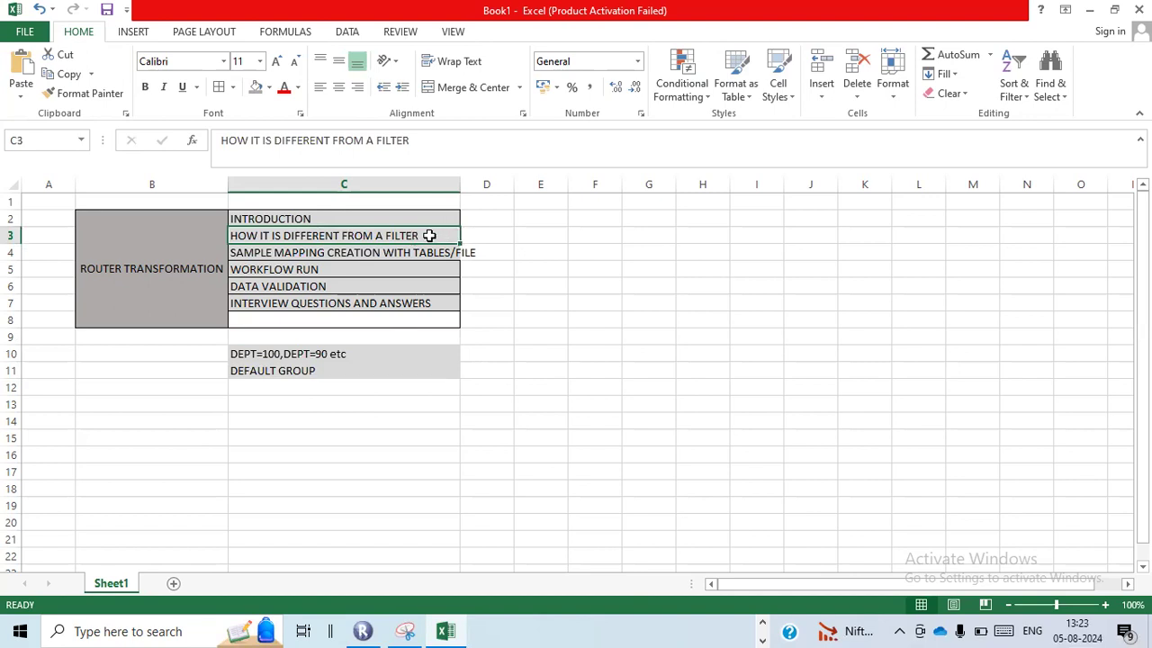
click(328, 369)
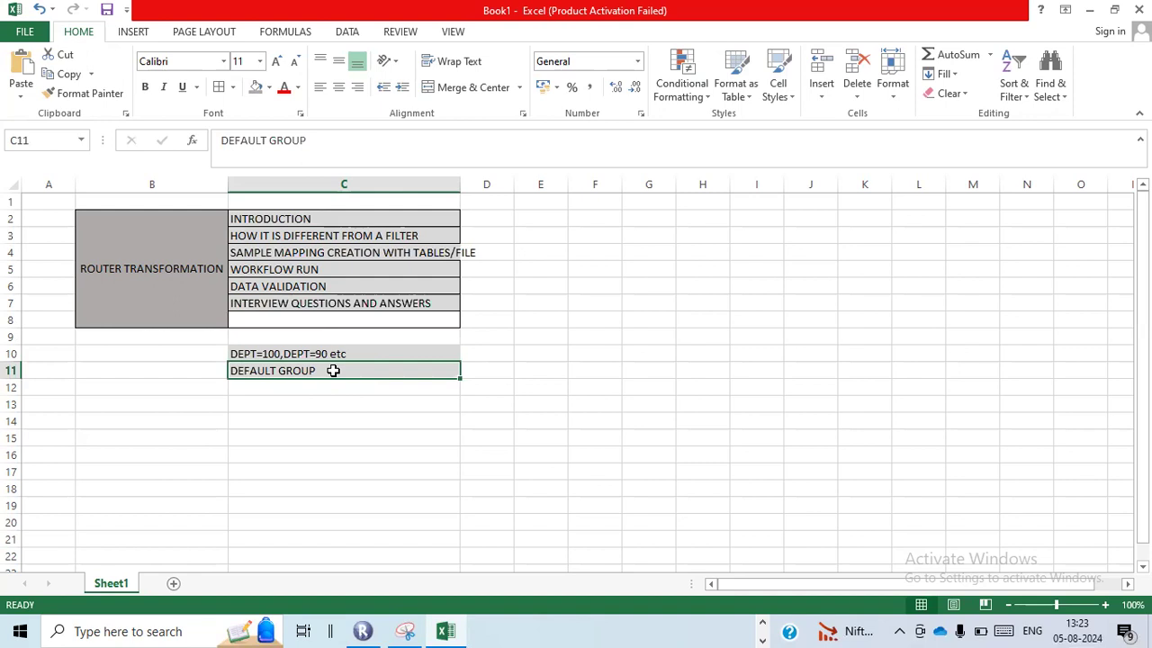
click(426, 235)
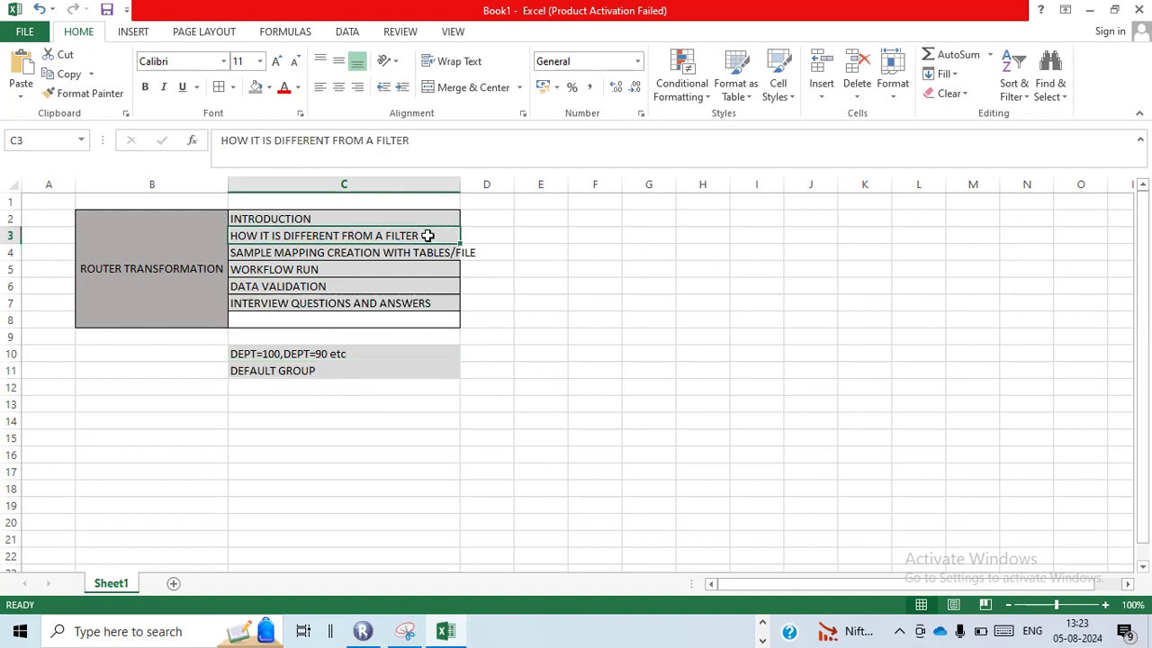
click(350, 376)
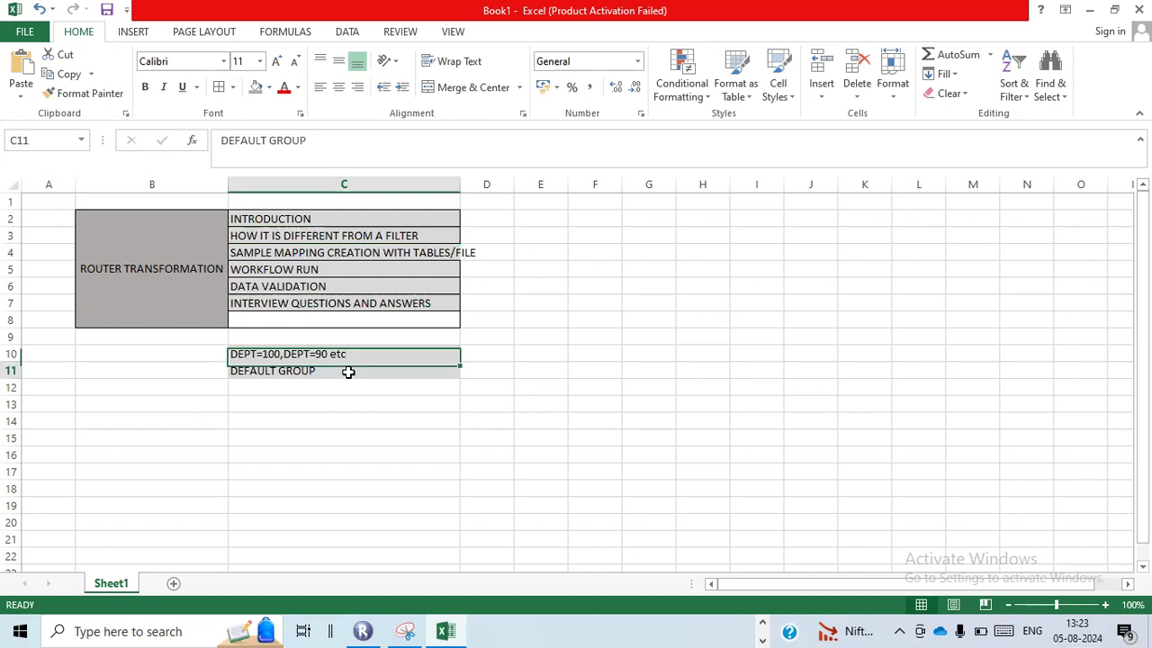
Enter the note "active transformation" in cell C13, below the group notes
click(328, 415)
click(329, 403)
text(ac)
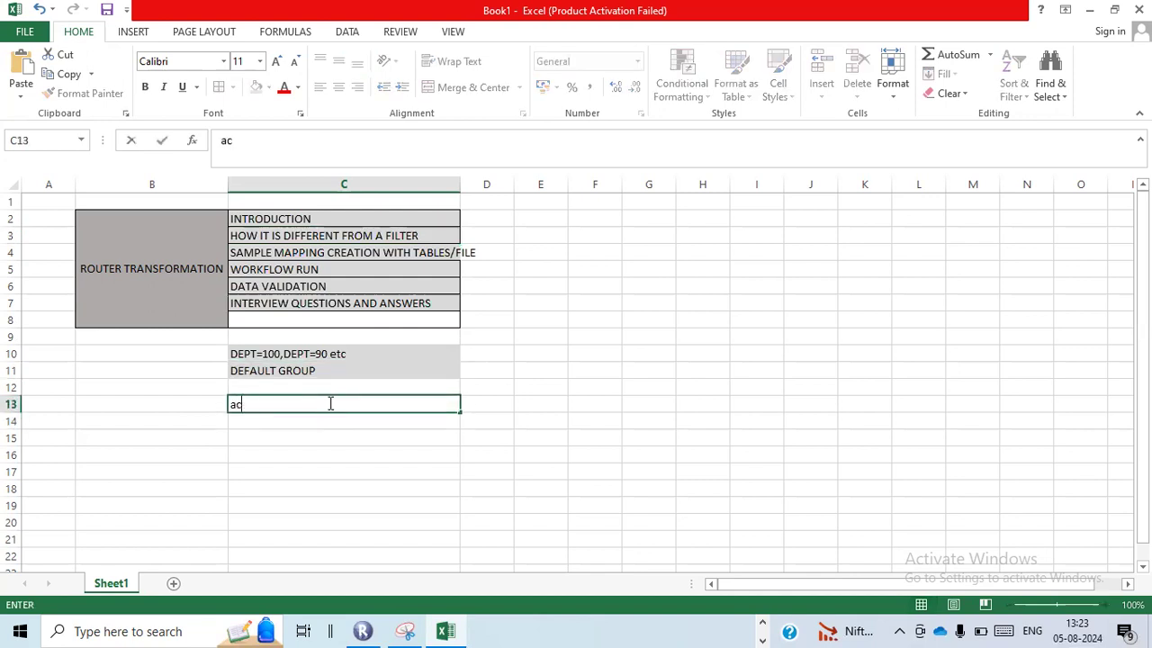
text(tive transformation)
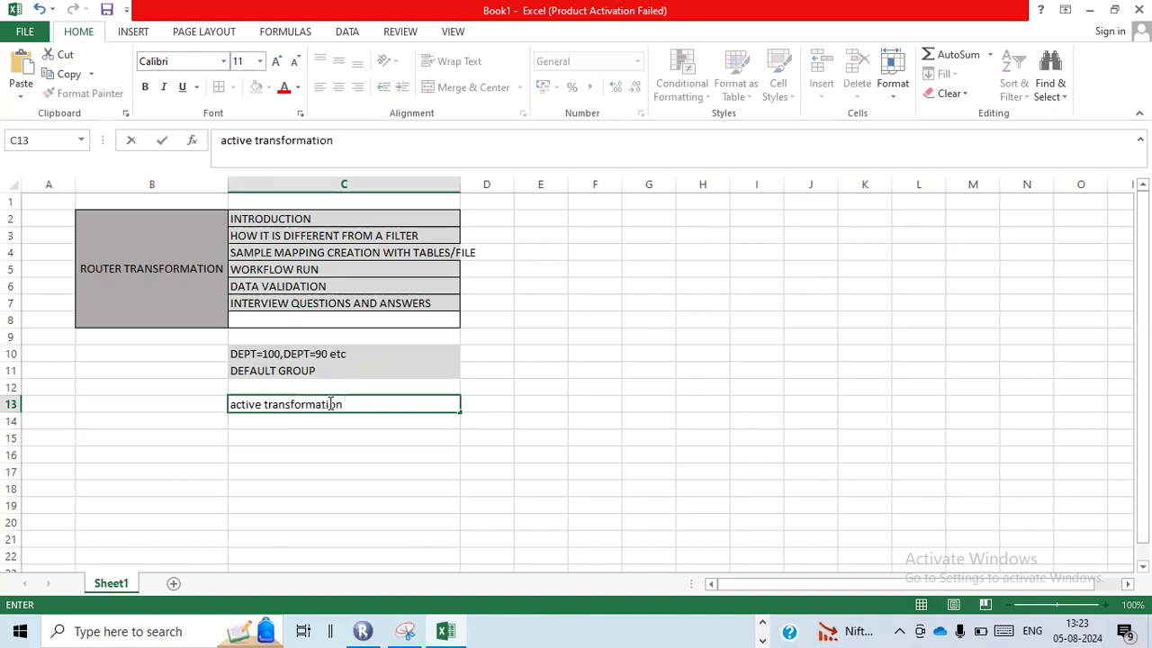
click(363, 421)
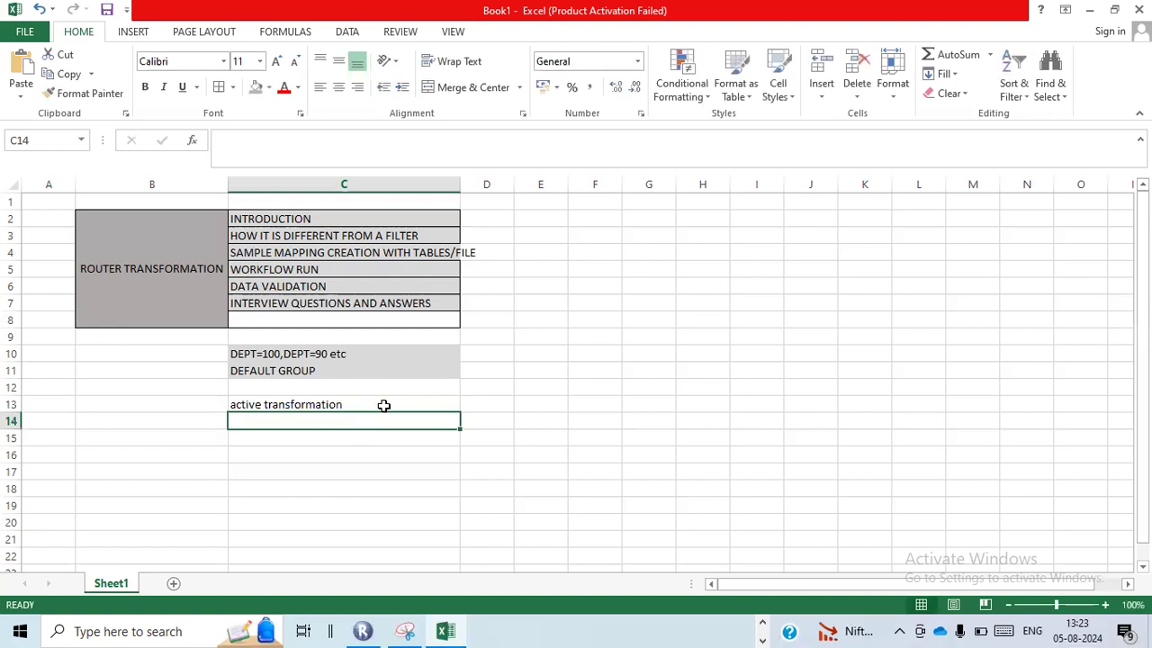
click(383, 405)
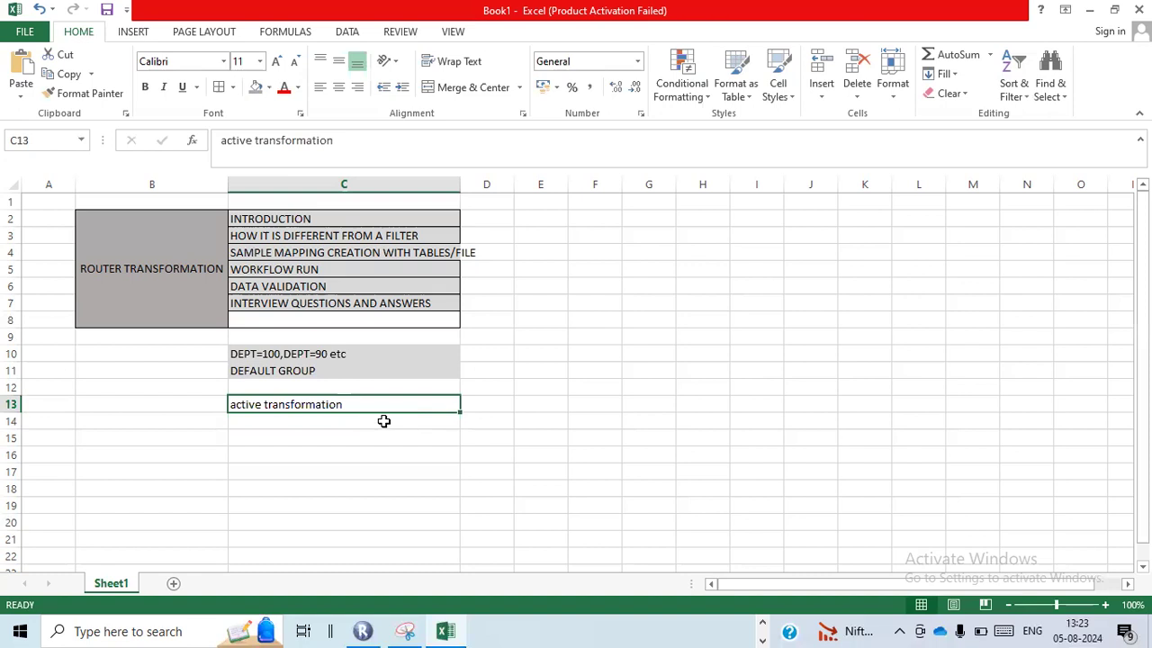
click(474, 404)
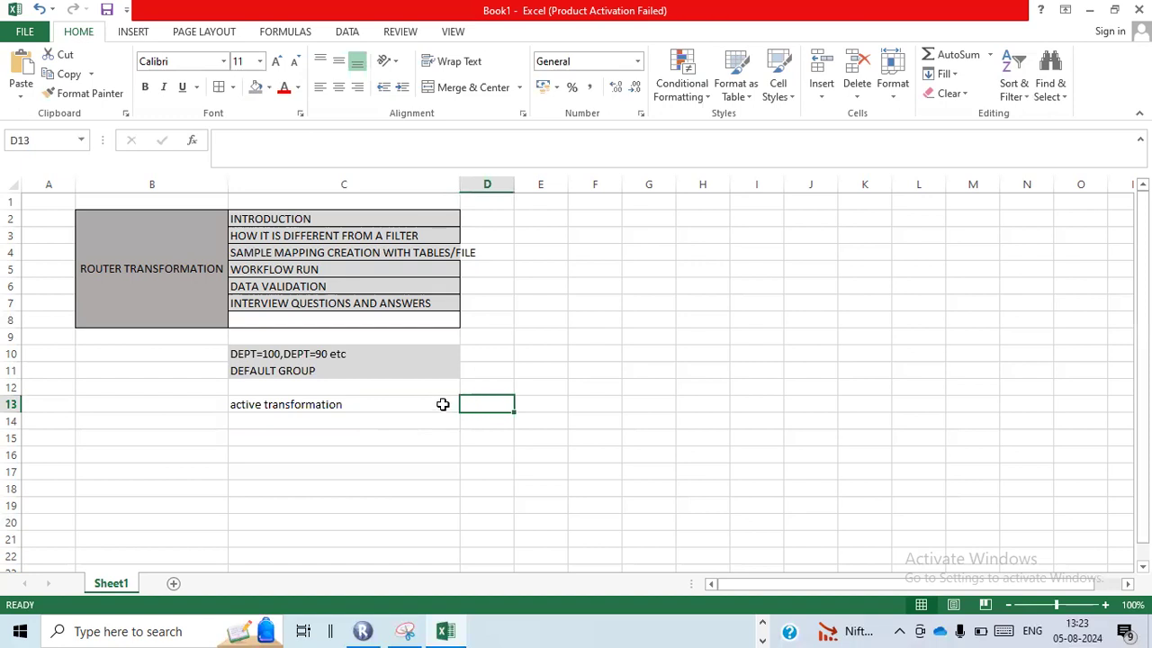
click(443, 404)
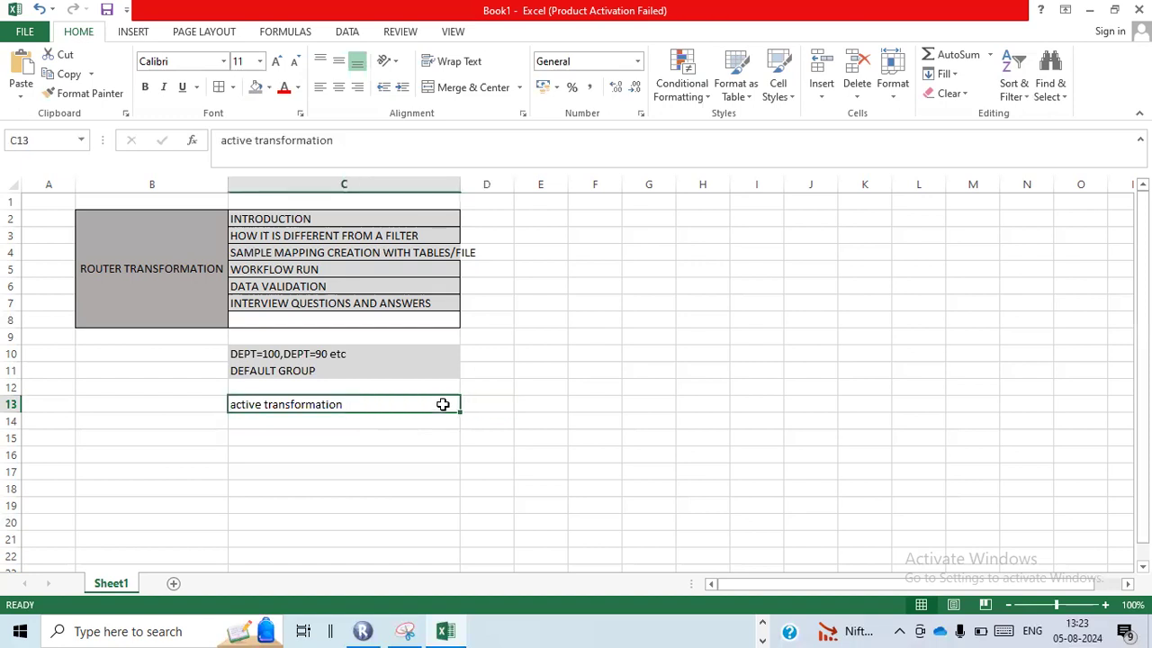
click(429, 234)
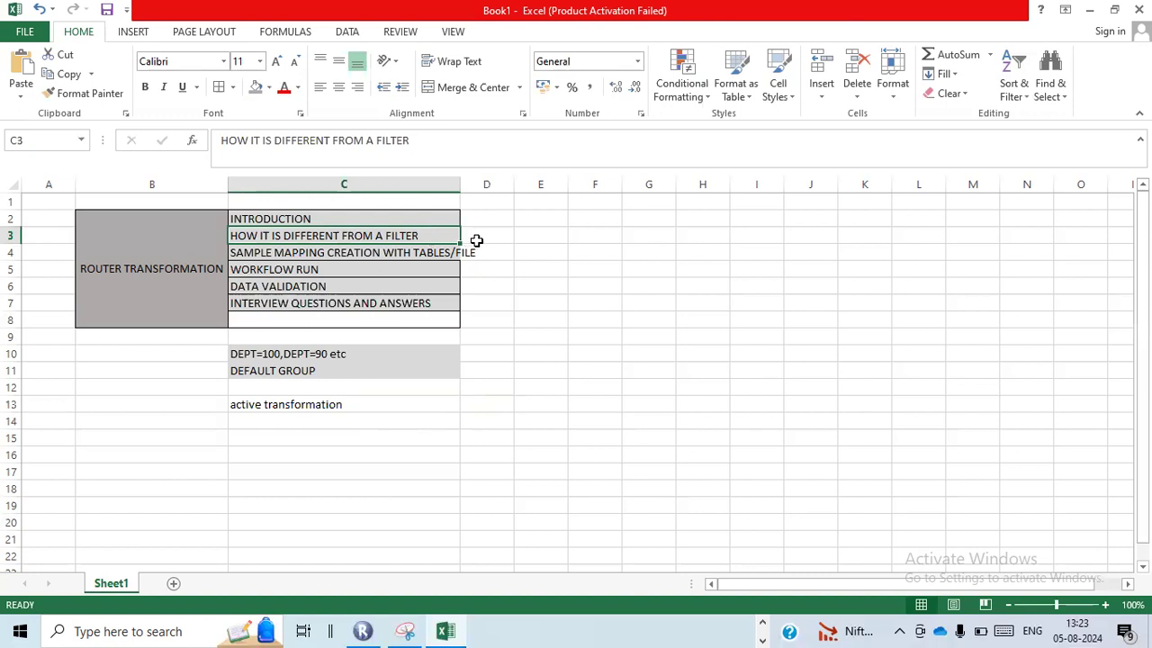
Enter the example record counts 100 in cell E3 and 50 in cell F3, beside the topic list
click(541, 238)
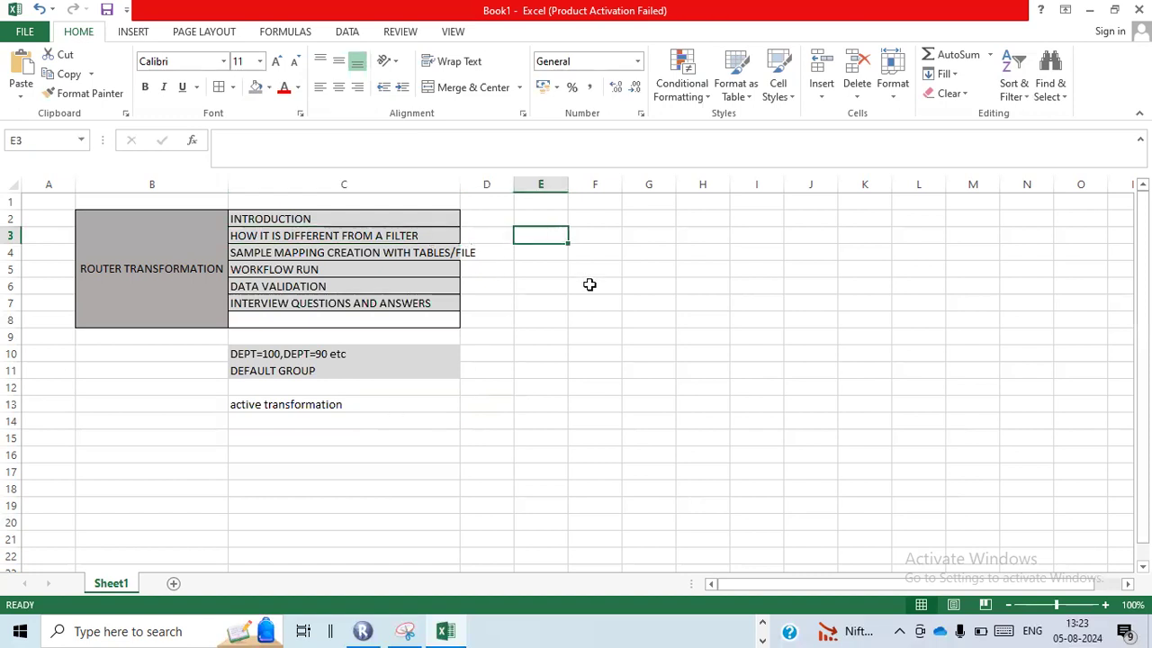
text(100)
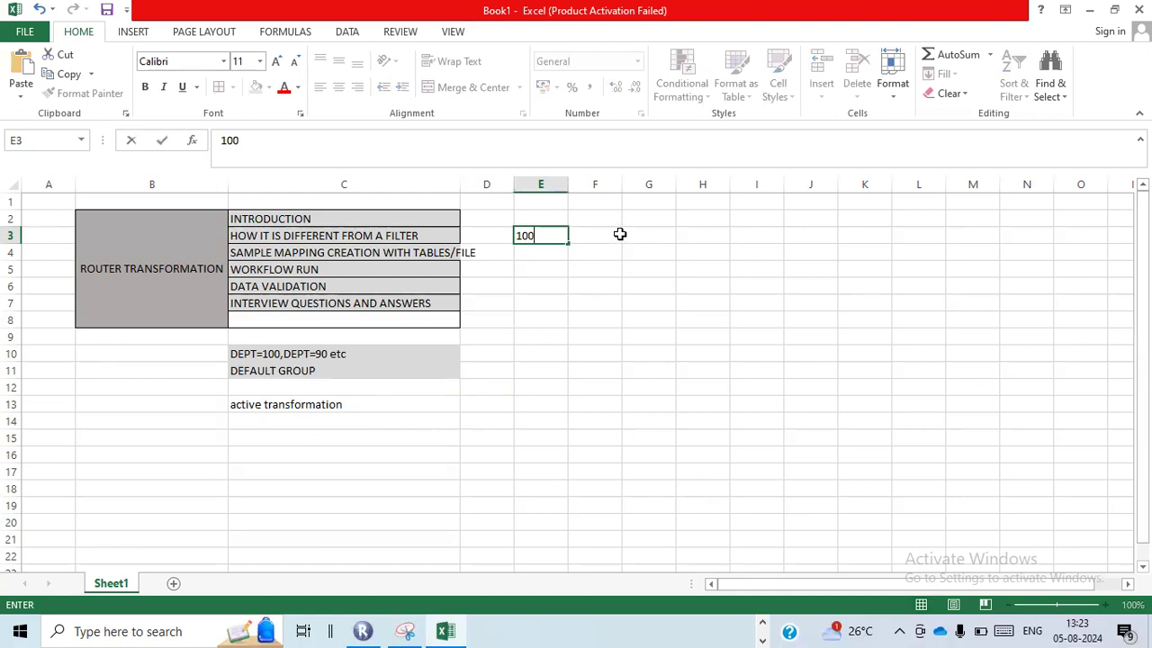
click(592, 238)
text(50)
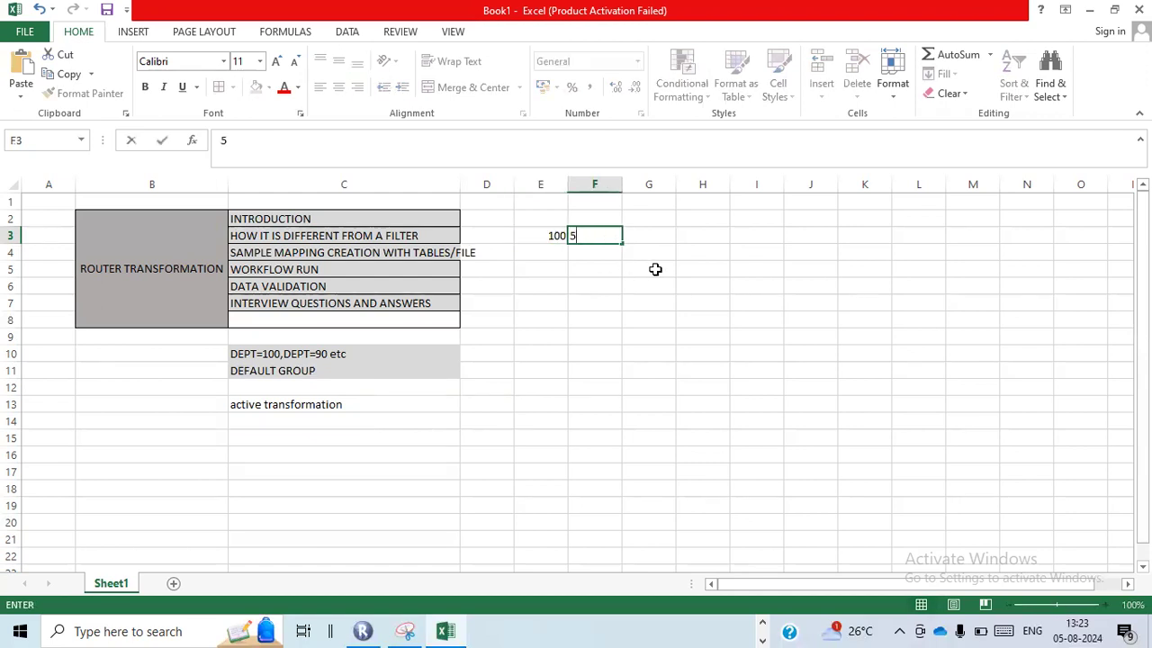
click(666, 235)
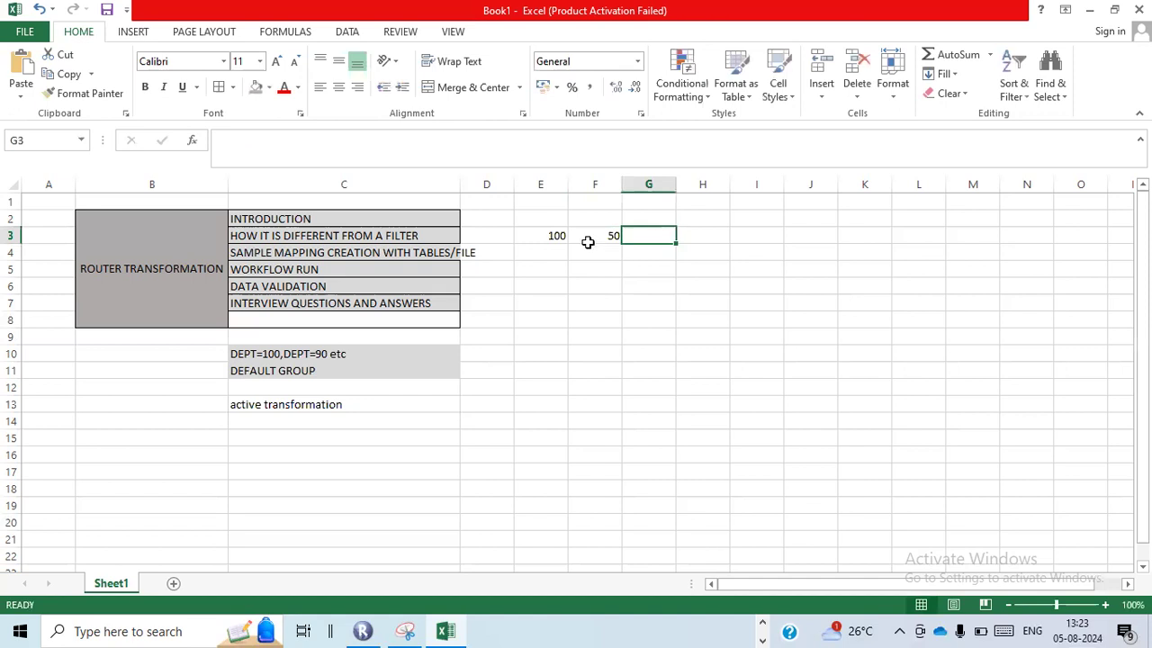
drag(537, 235, 608, 241)
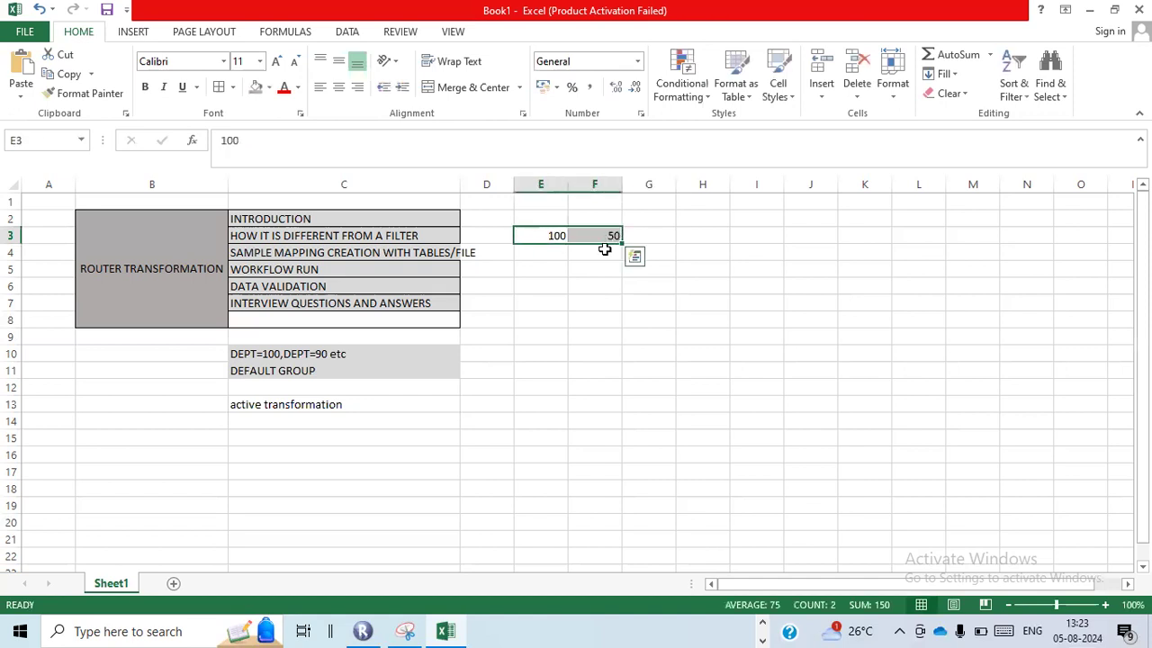
Add the headings "source" in E2 and "target" in F2 above the example counts, and select the range E2:F3
click(546, 219)
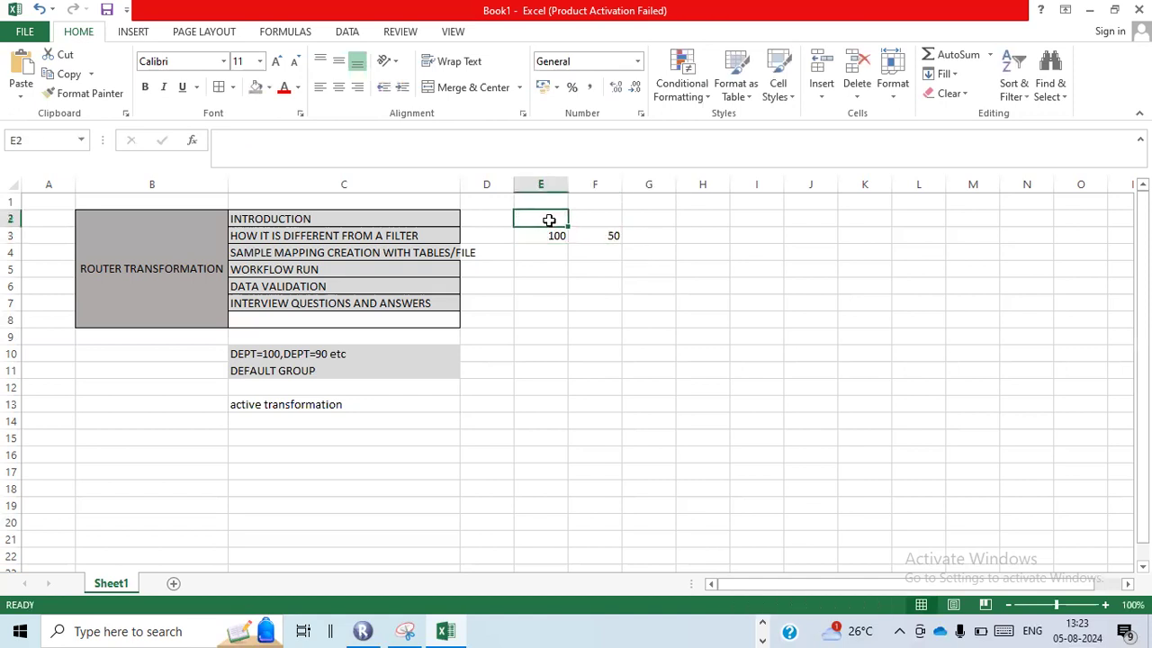
text(source)
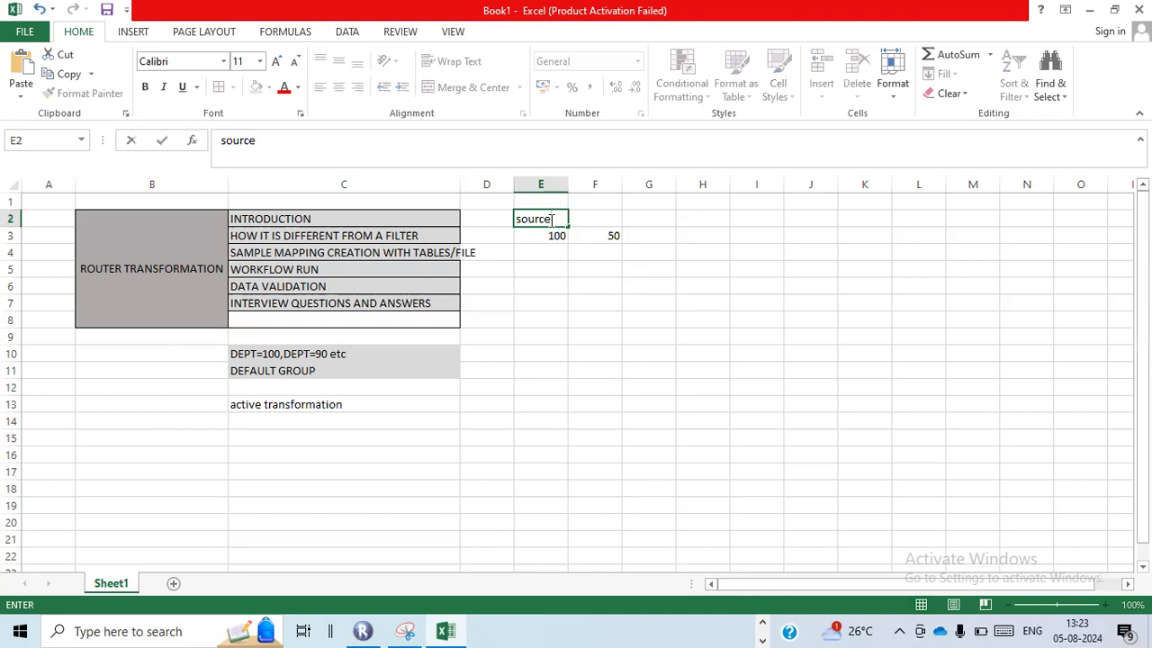
click(617, 224)
text(target)
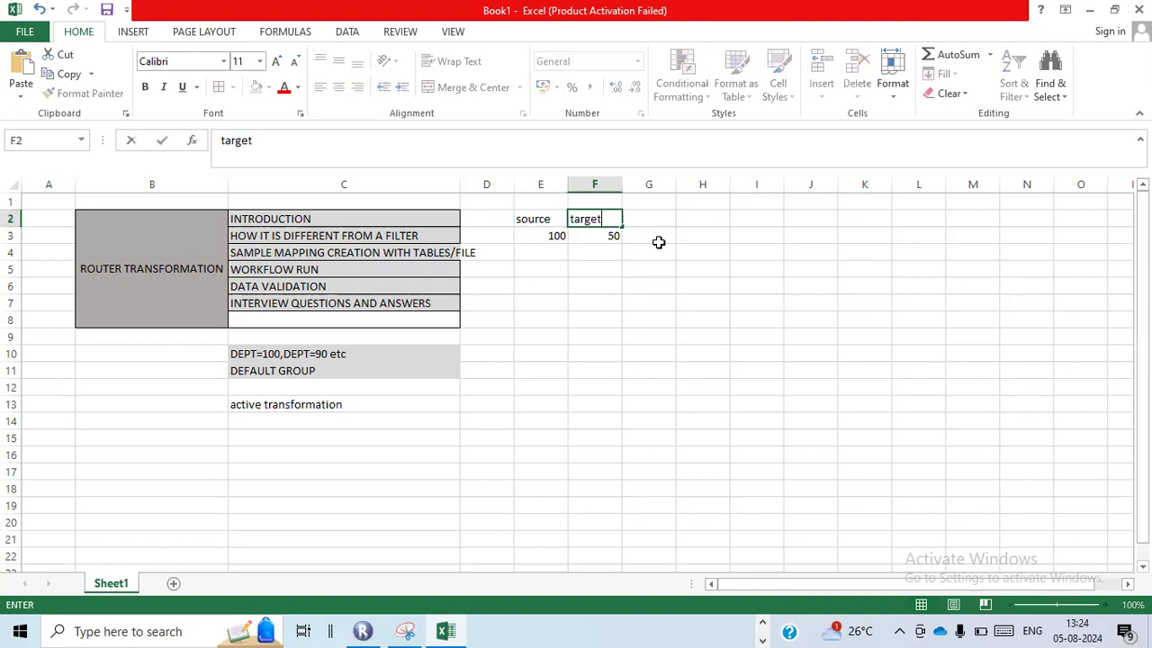
click(659, 240)
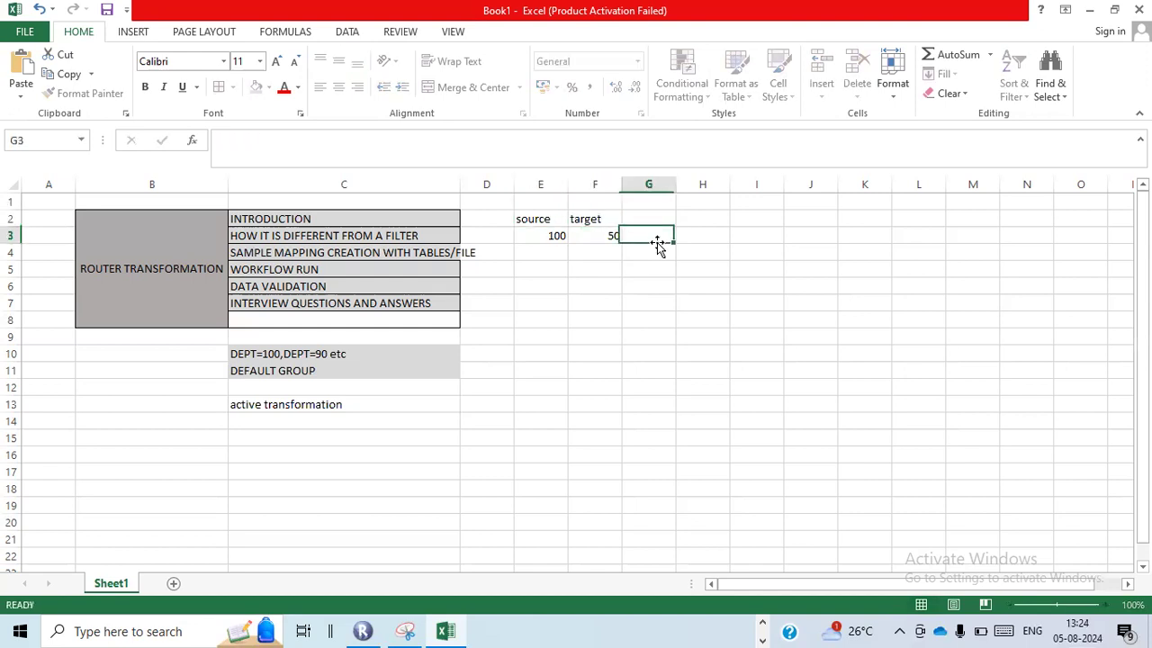
click(556, 227)
drag(557, 228, 601, 234)
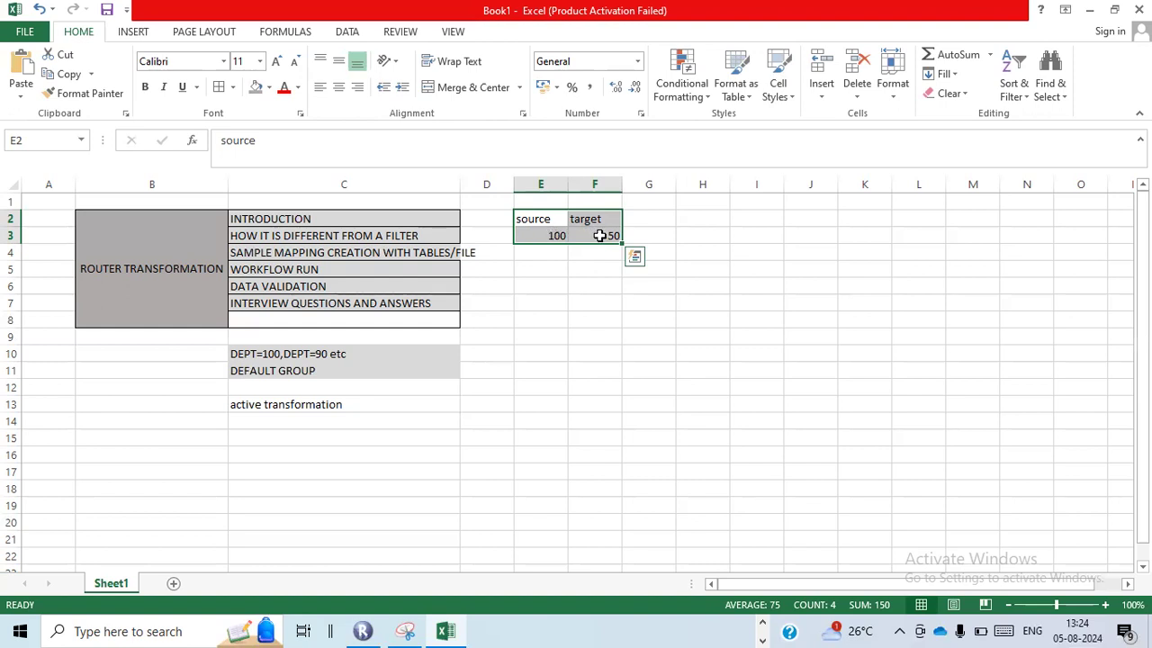
Review the filter difference, default group and department condition notes, and widen column C to fit its longest topic
click(433, 236)
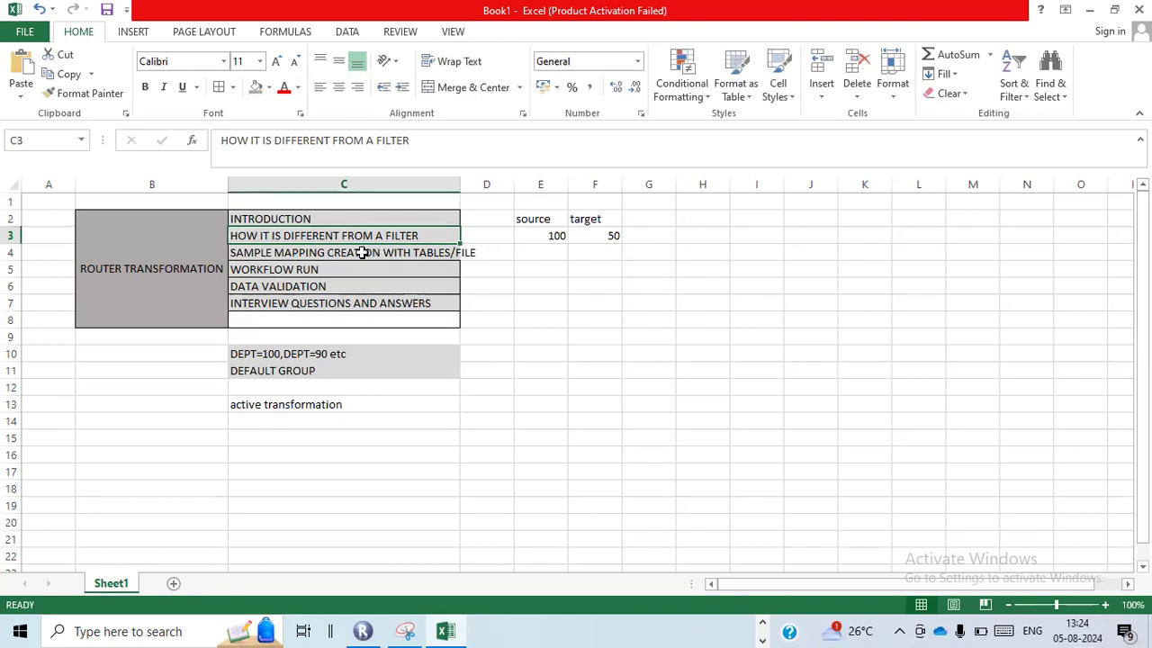
click(322, 371)
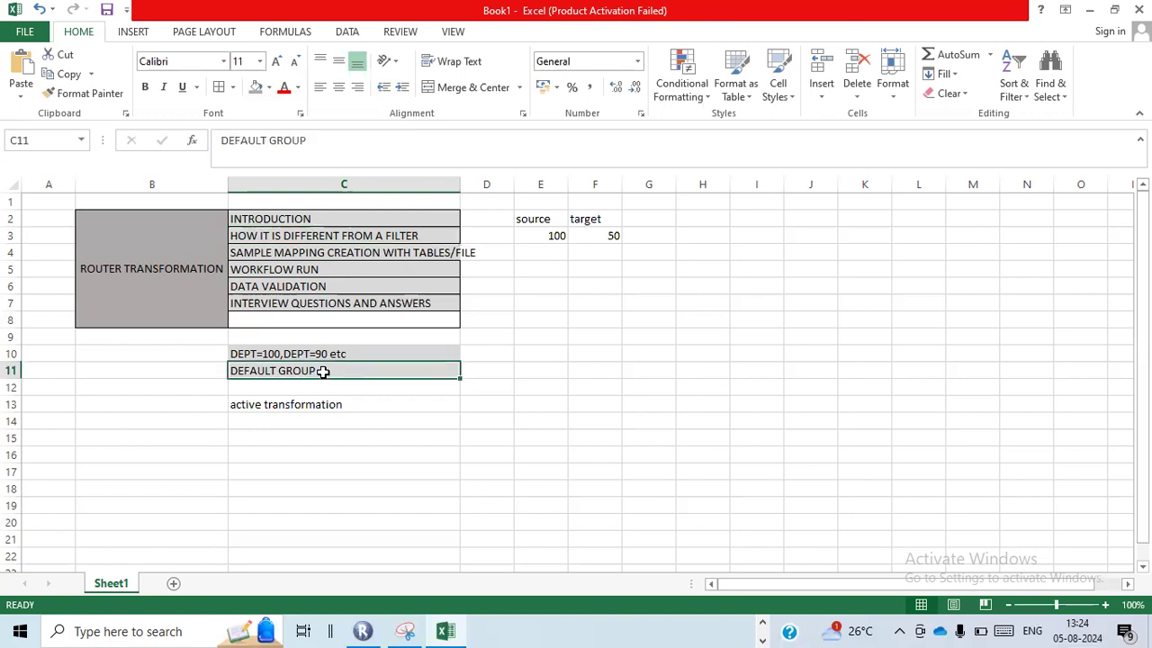
click(345, 354)
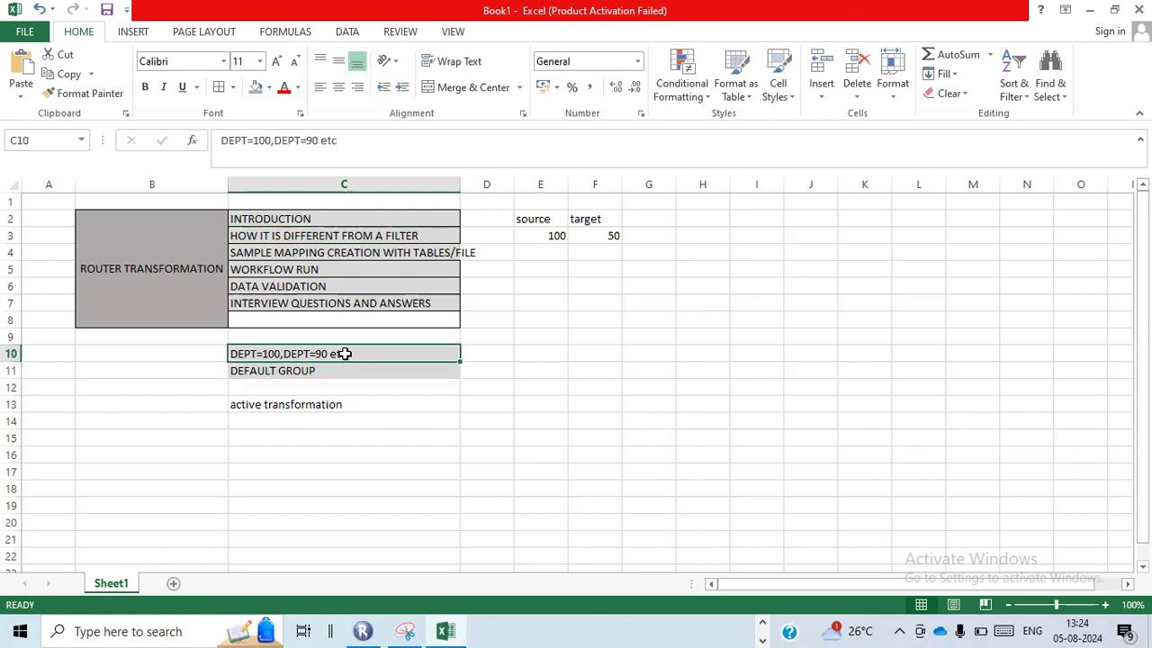
double_click(460, 184)
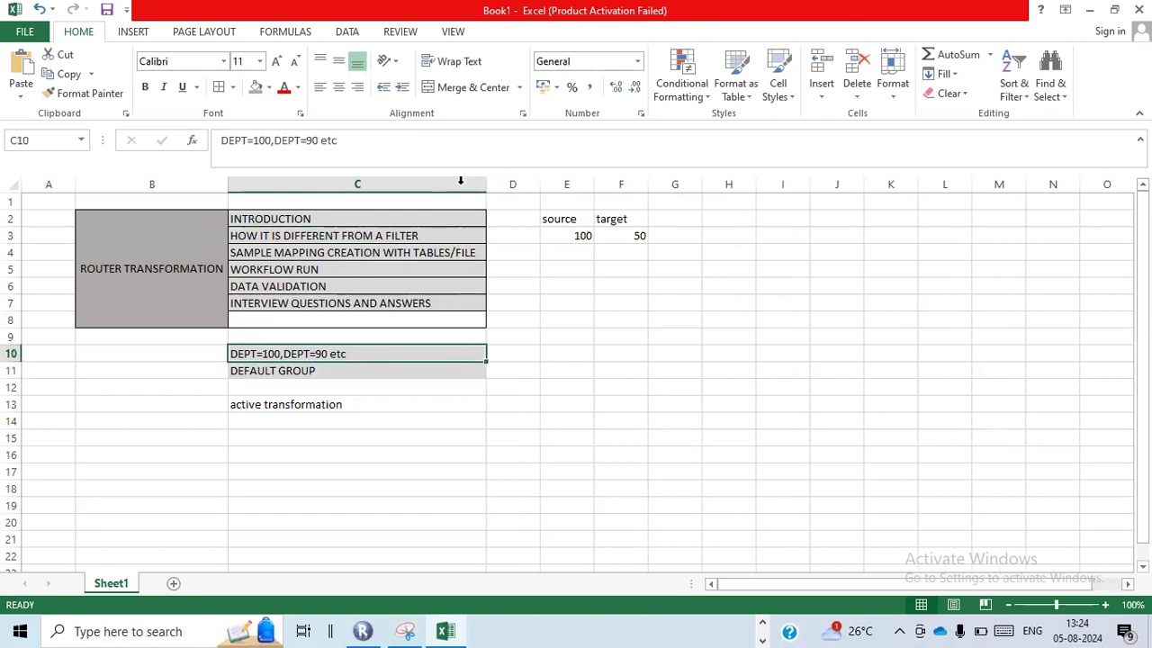
click(408, 258)
Switch to Informatica PowerCenter Designer and create a new mapping named m_rtr_load_emp
key(alt+Tab)
key(alt+Tab)
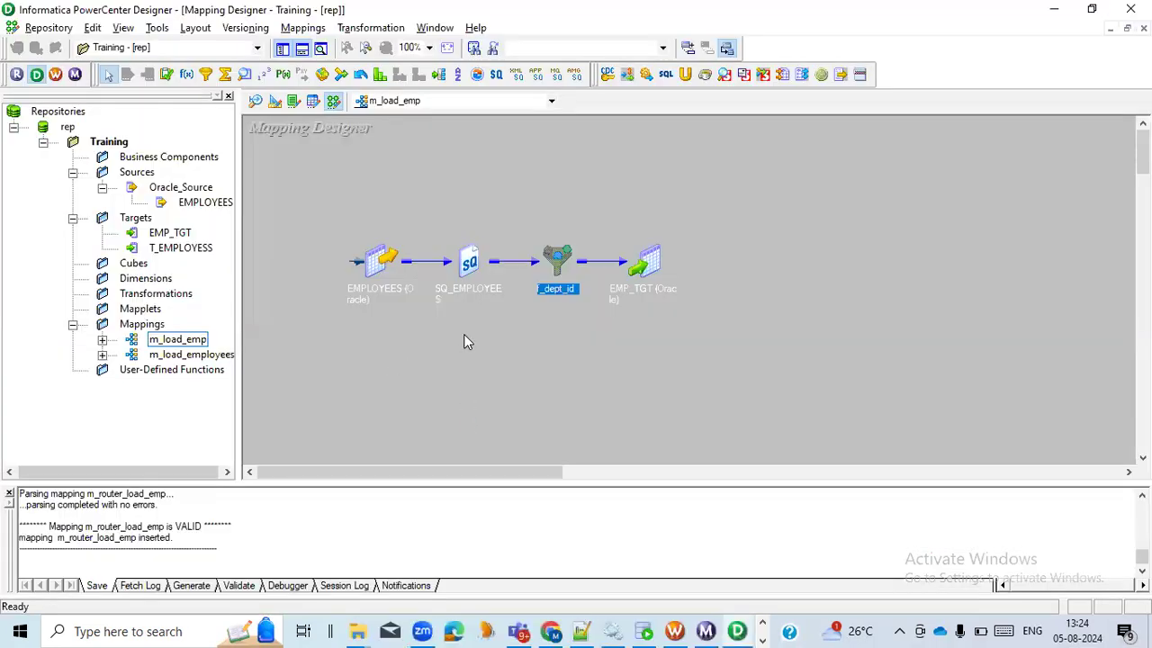
click(464, 336)
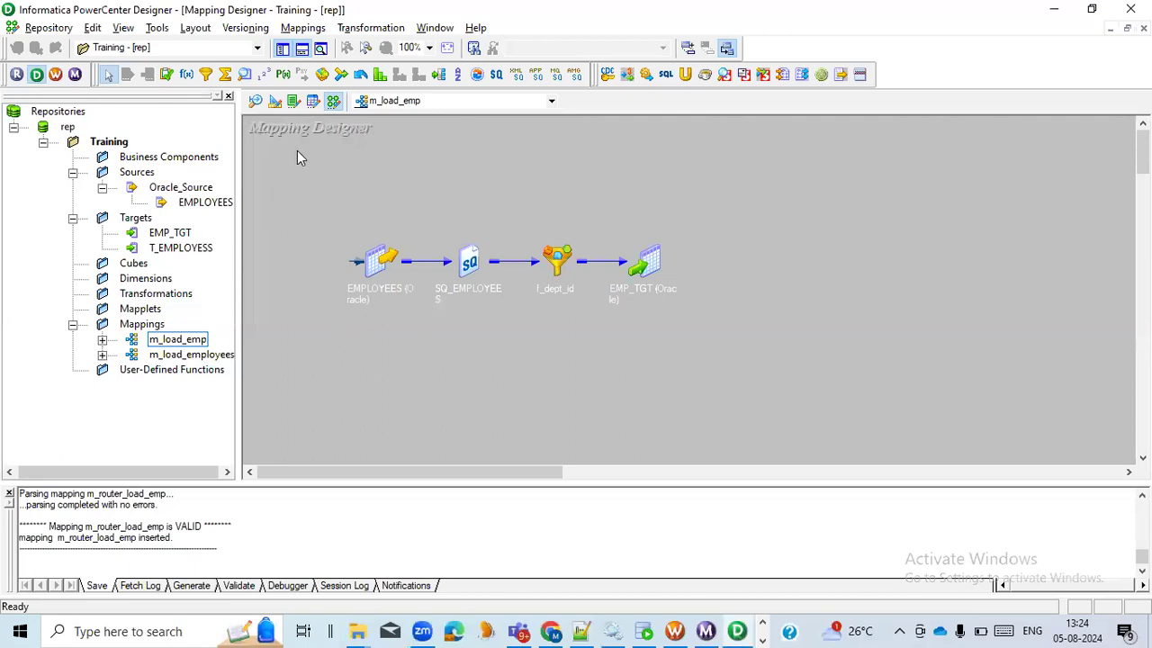
click(315, 31)
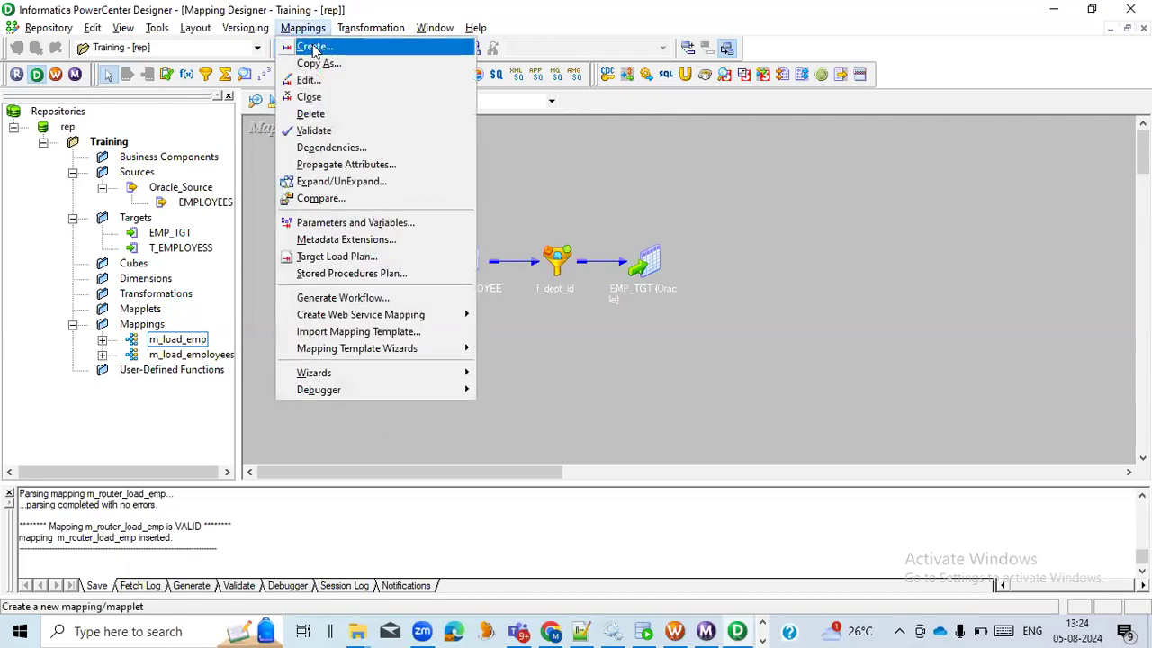
click(310, 46)
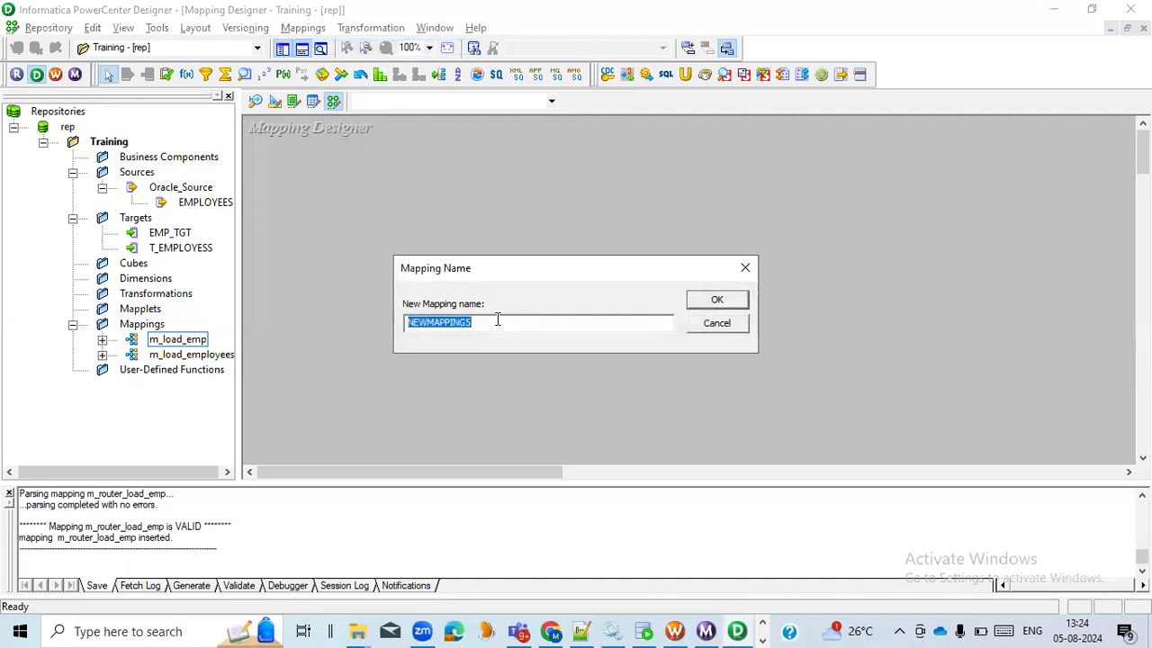
text(m)
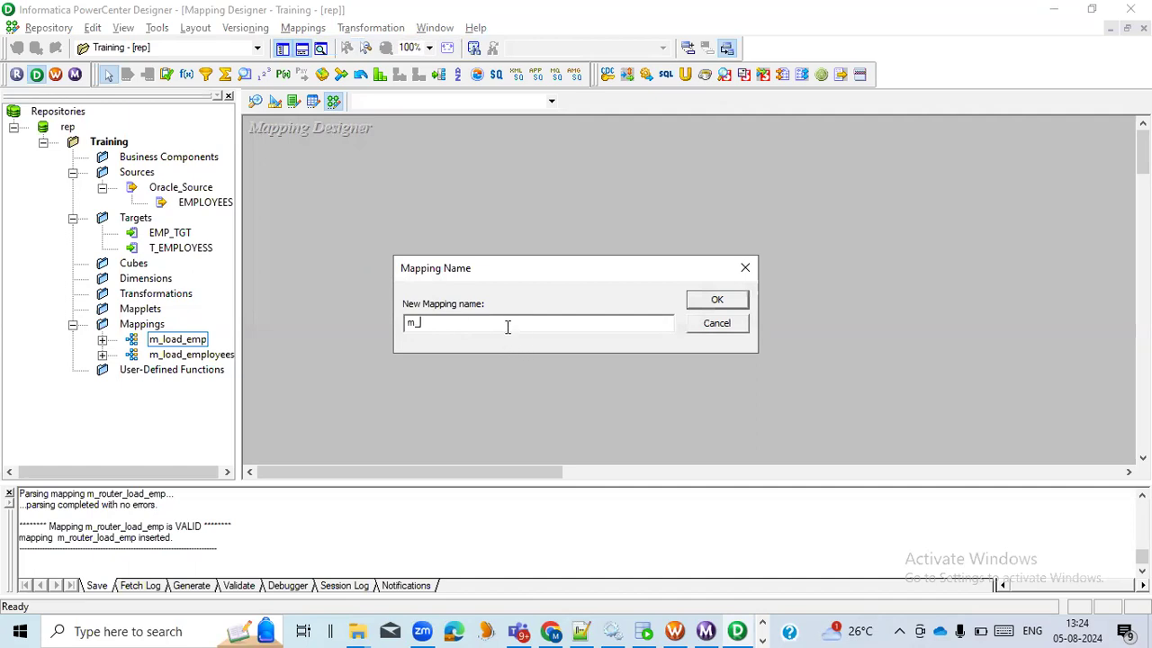
text(_loa)
key(BackSpace)
key(BackSpace)
key(BackSpace)
text(rtr_load_emp)
click(715, 303)
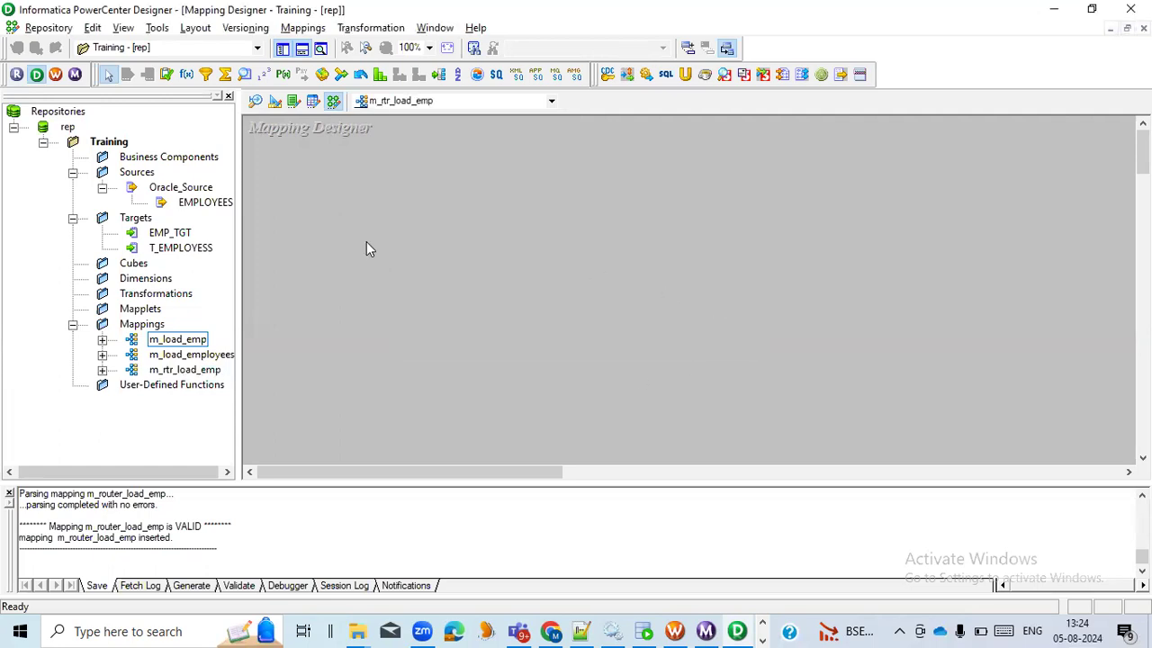
Add the EMPLOYEES Oracle source to the mapping and place its source qualifier beside it
drag(205, 203, 326, 216)
drag(490, 282, 624, 265)
Create a Router transformation named rtr_DEPT and place it after the SQ_EMPLOYEES source qualifier
click(382, 28)
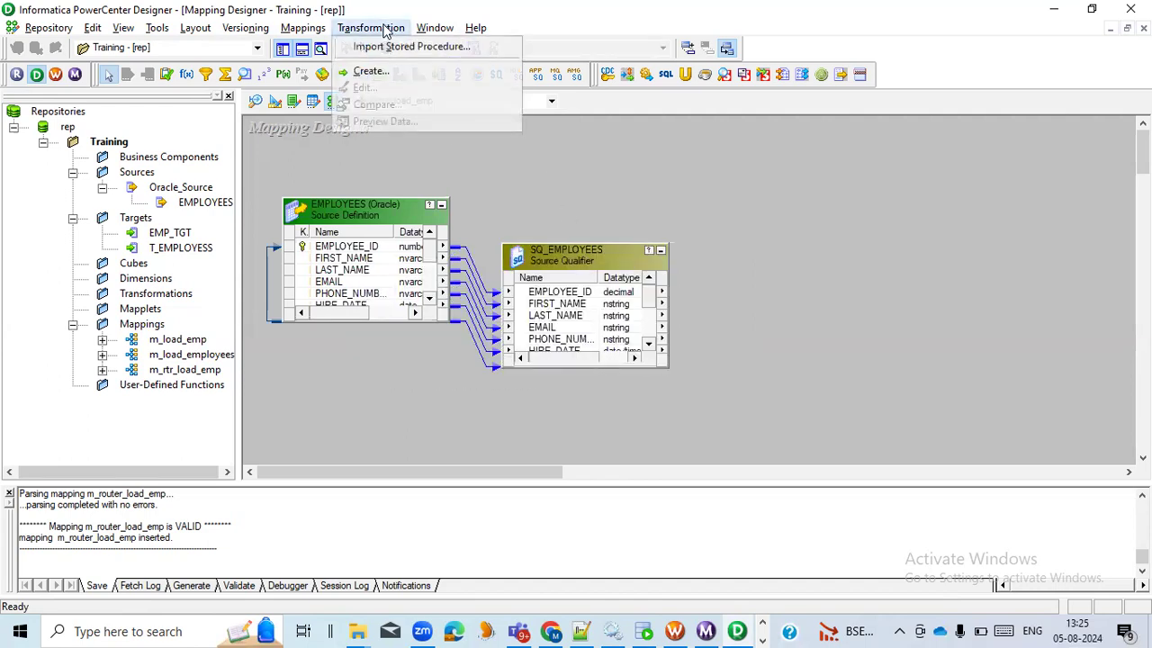
click(381, 74)
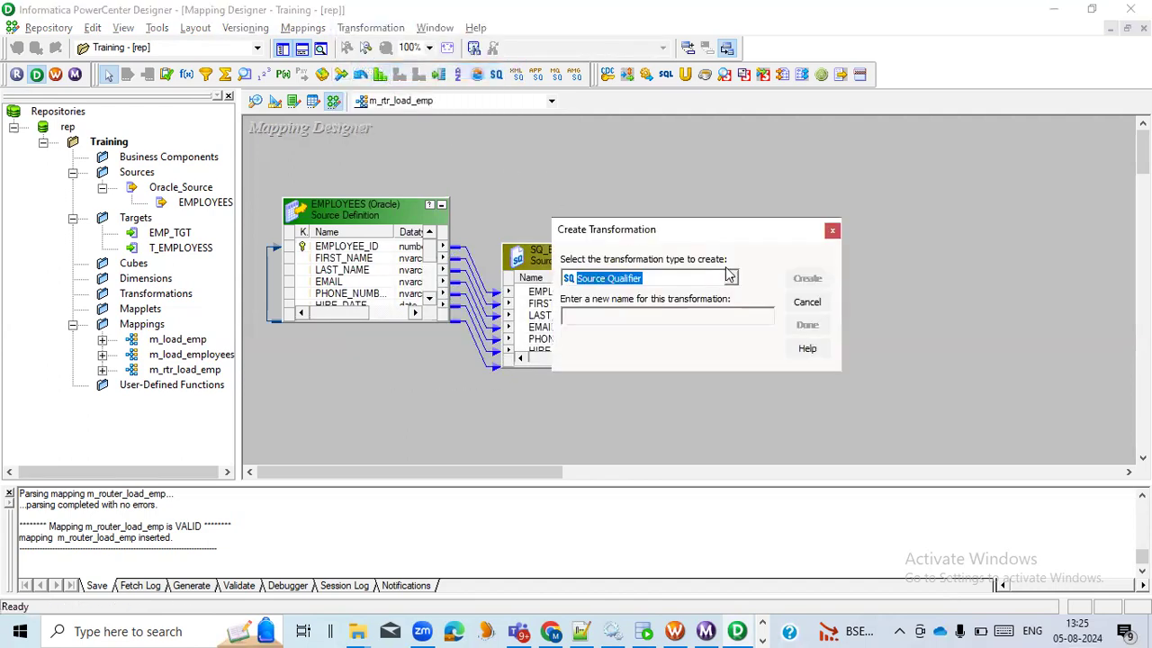
key(r)
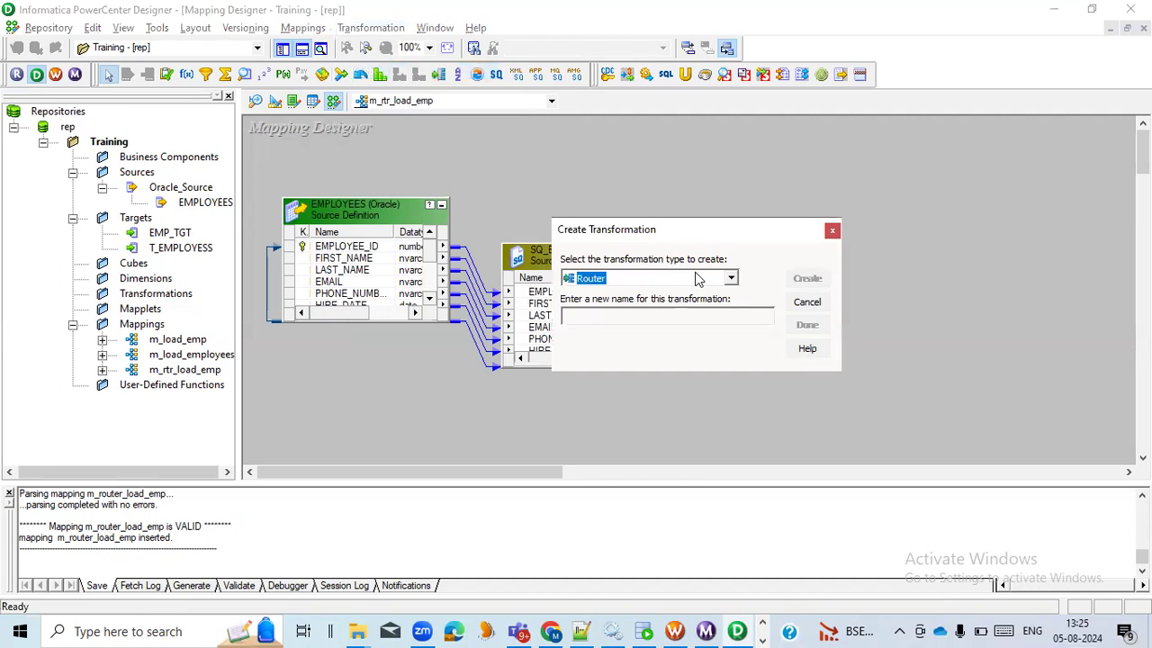
click(660, 315)
text(rtr_DEPT)
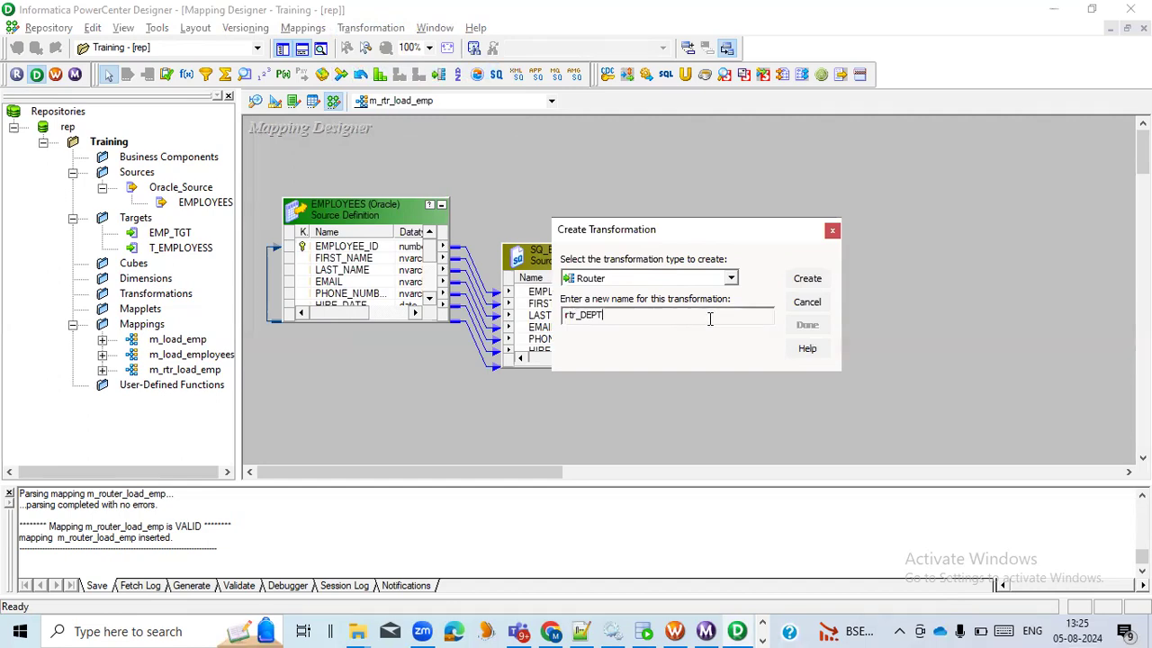
click(808, 281)
click(806, 324)
drag(452, 214, 873, 263)
Link all SQ_EMPLOYEES ports into the rtr_DEPT router and enlarge the router to show its full port list
drag(531, 481, 598, 479)
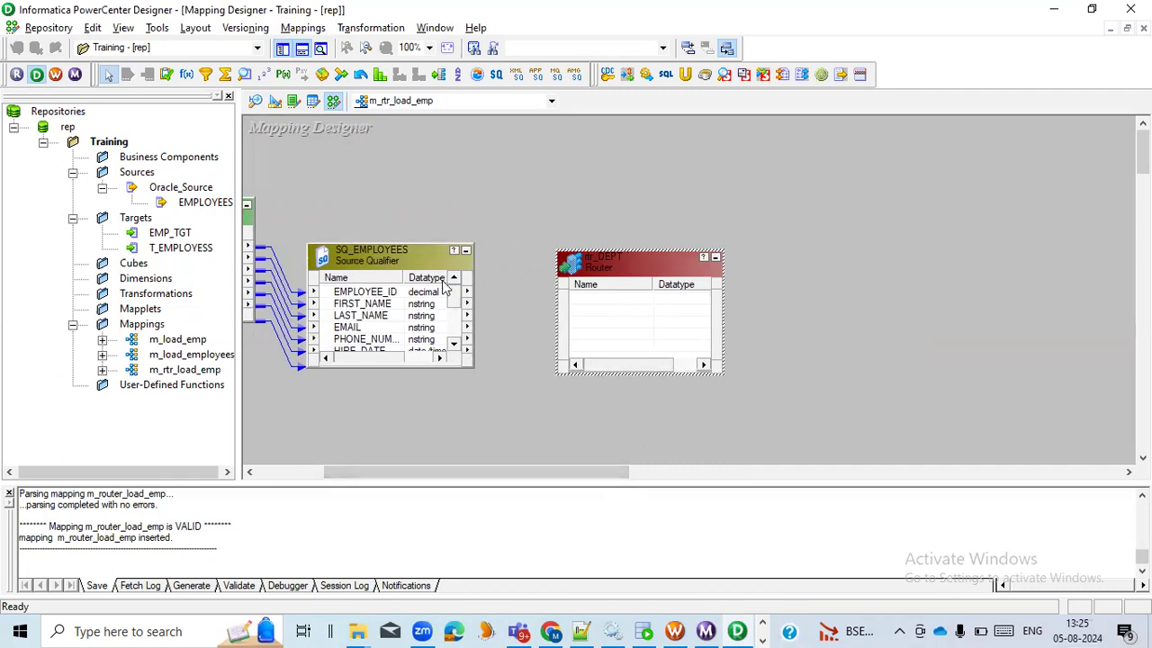
right_click(338, 295)
click(378, 306)
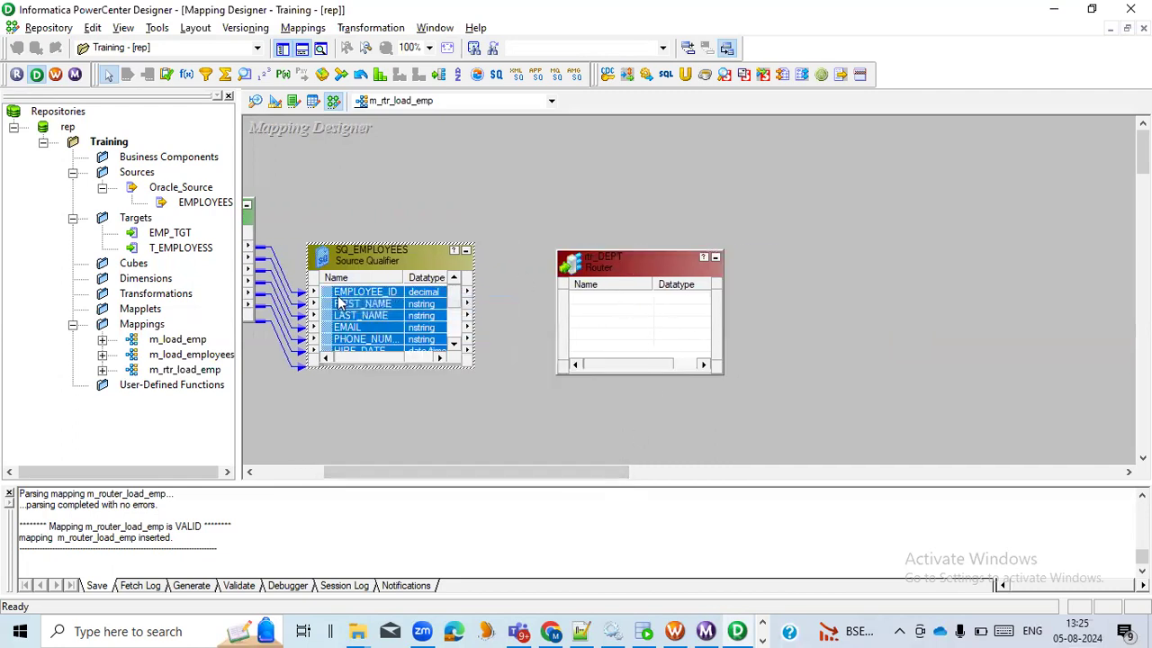
drag(340, 299, 617, 311)
drag(624, 270, 625, 228)
drag(585, 475, 638, 475)
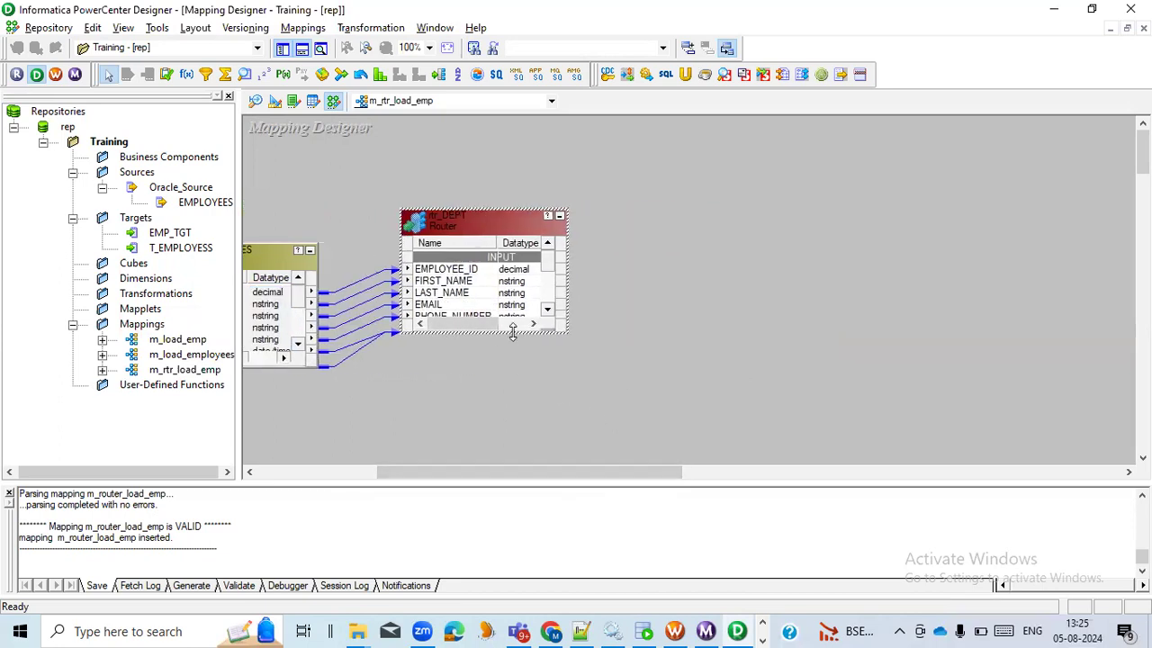
drag(513, 333, 515, 429)
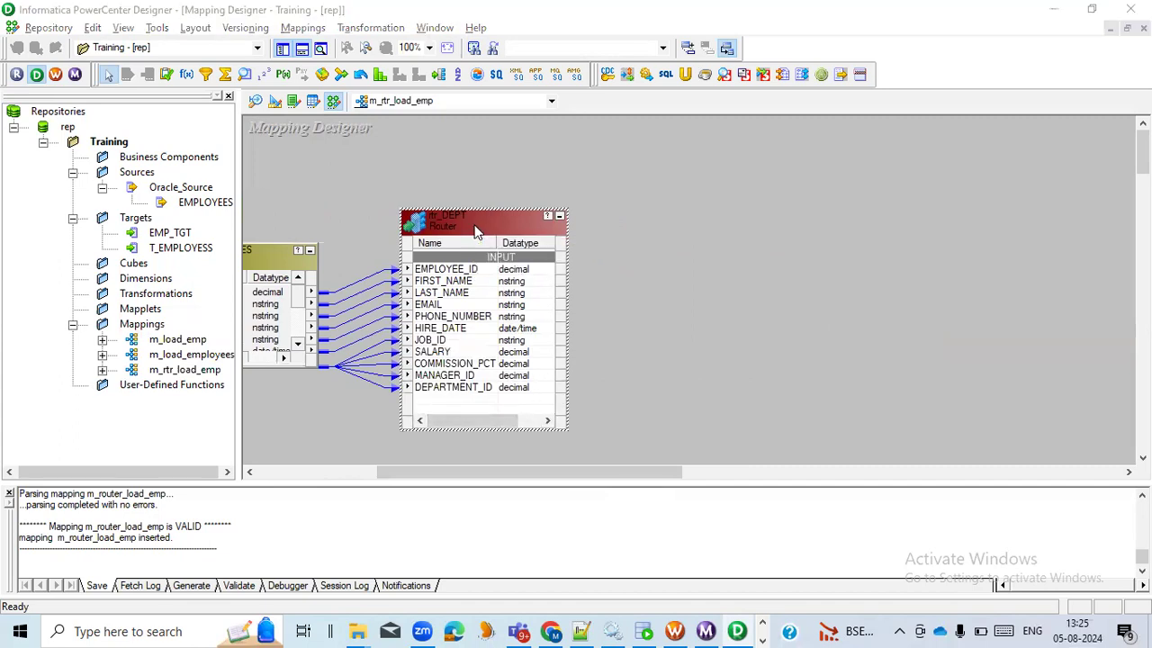
double_click(477, 231)
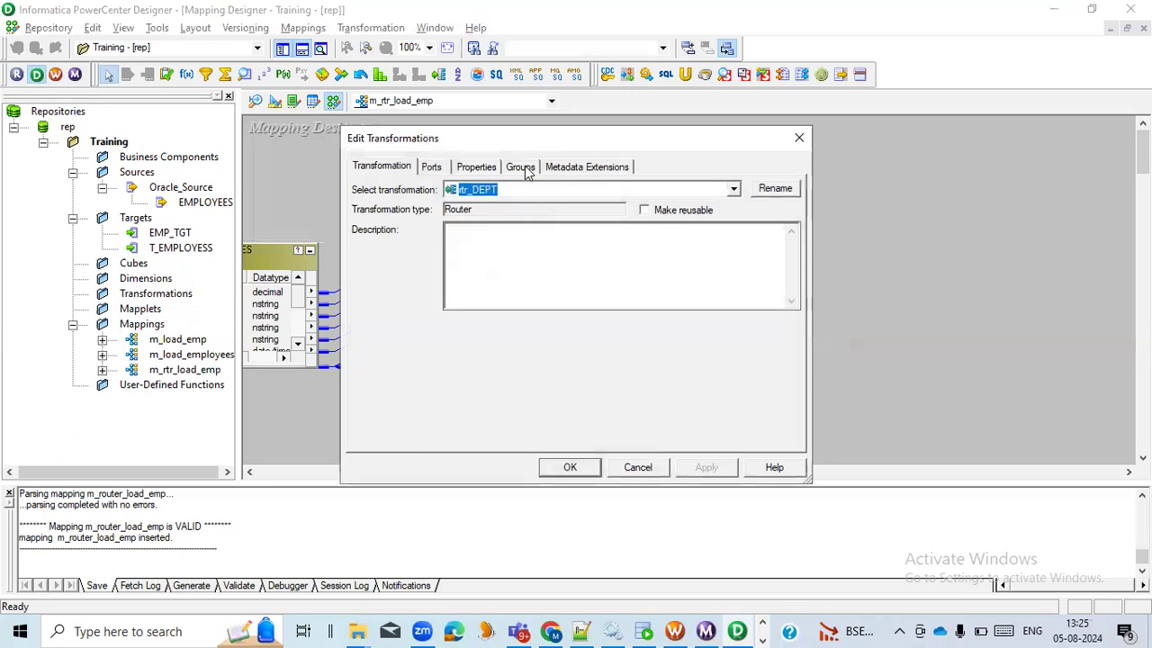
click(520, 167)
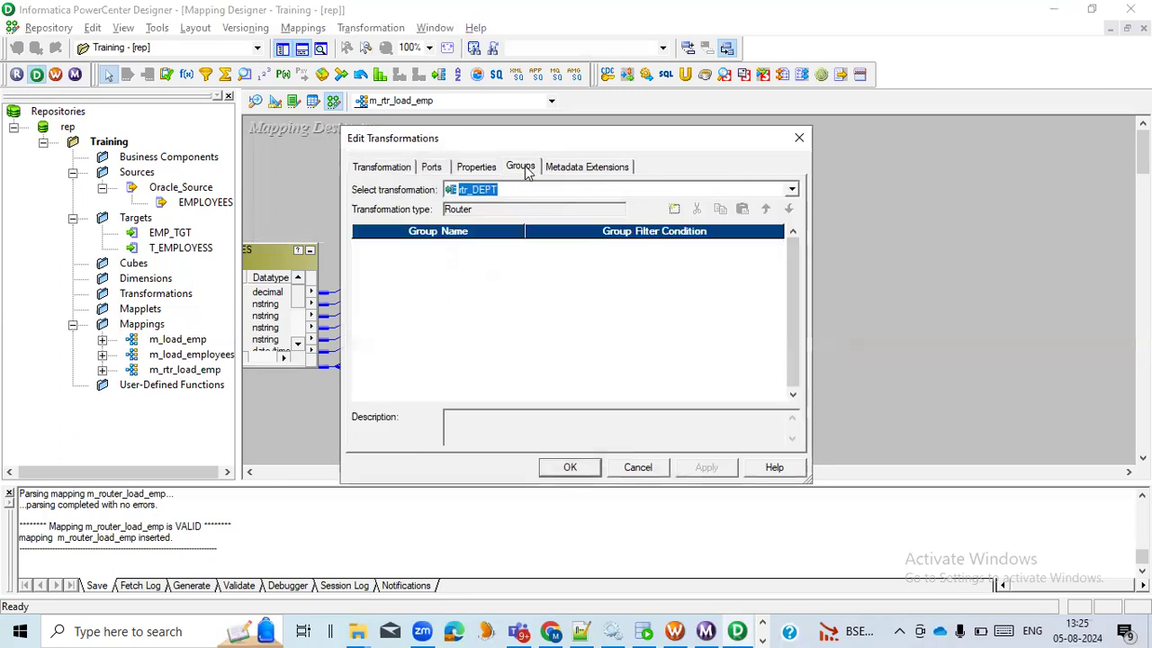
click(637, 467)
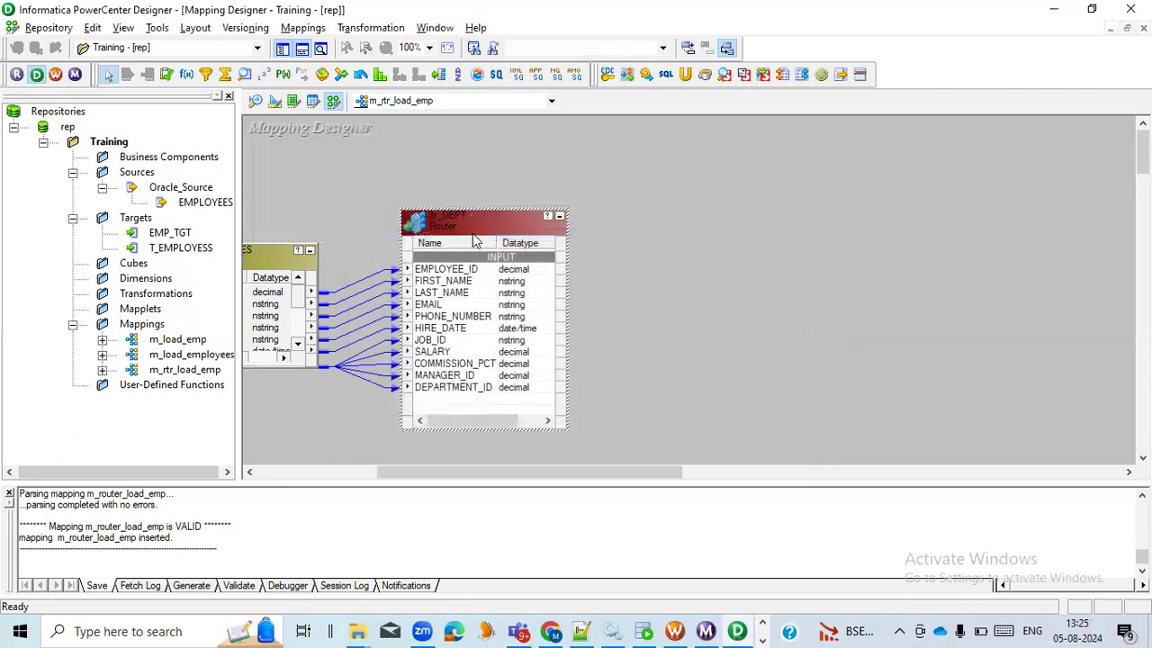
Open the group settings of the rtr_DEPT router and add six new groups
double_click(471, 230)
click(520, 167)
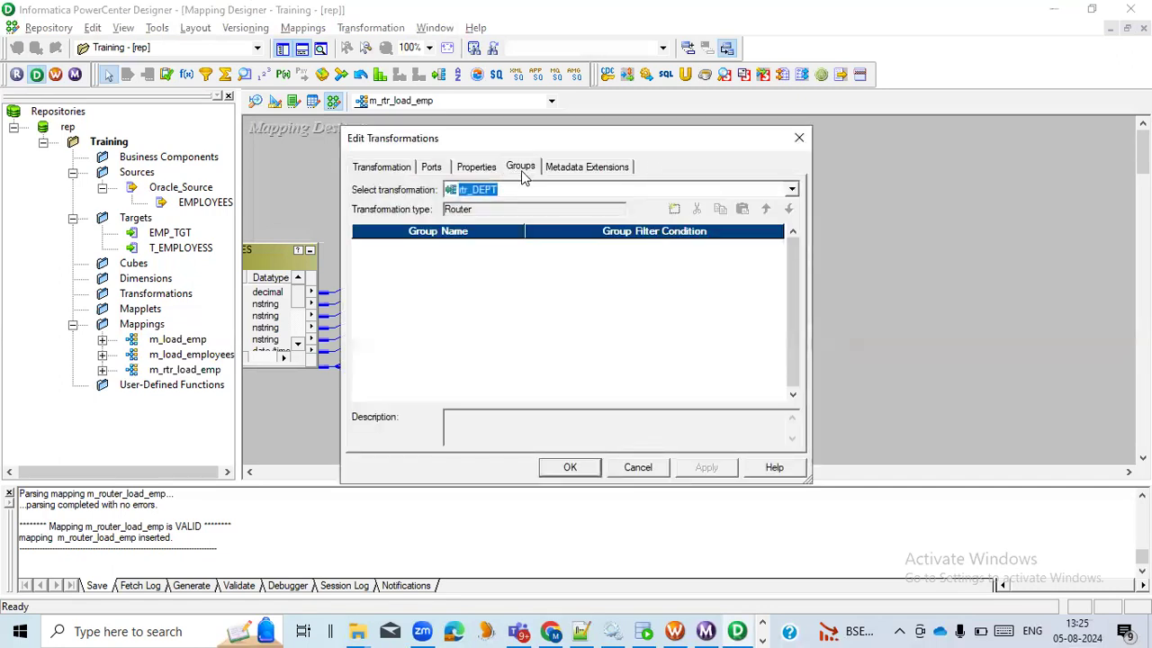
click(674, 210)
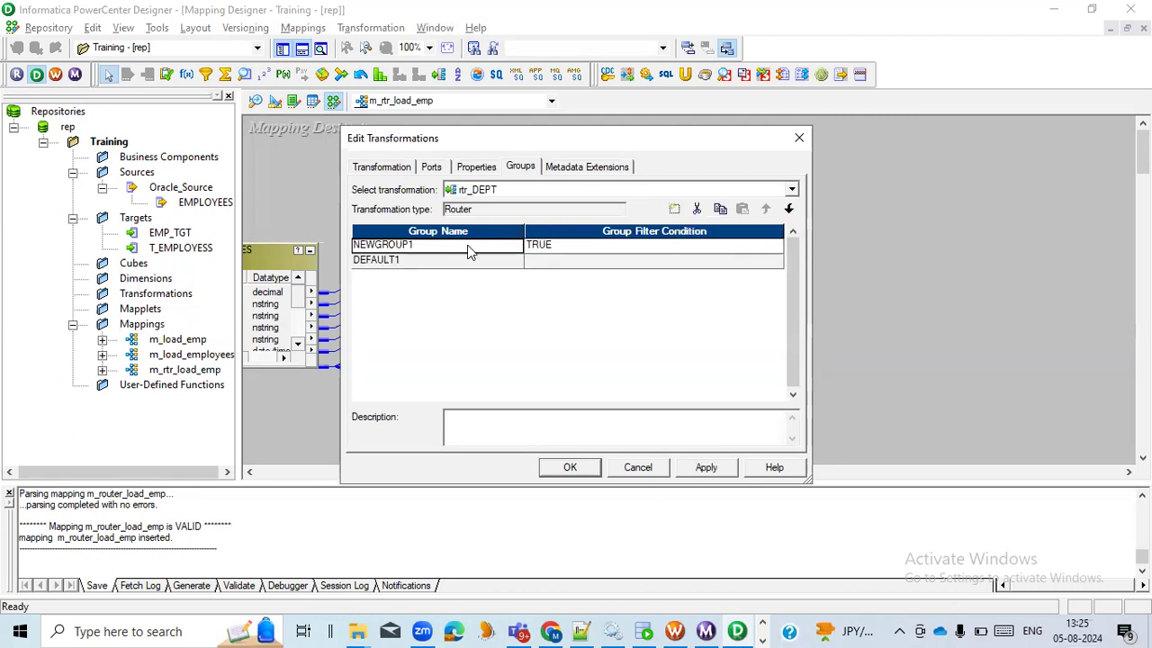
click(674, 210)
click(674, 209)
click(674, 210)
click(673, 209)
click(673, 209)
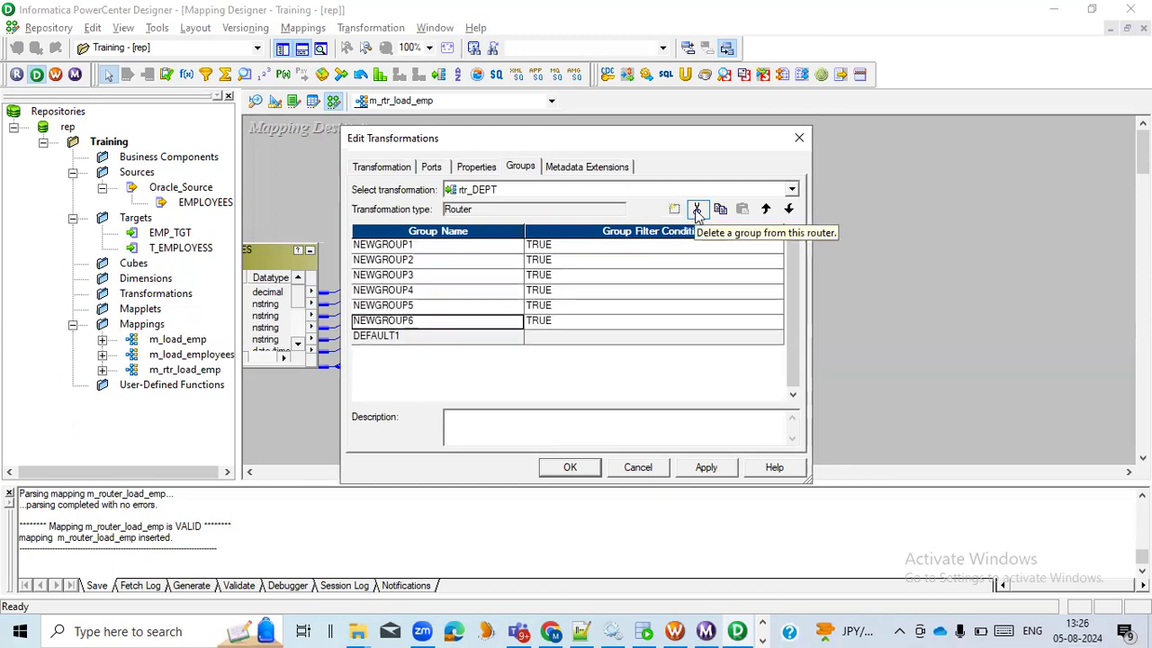
Delete the surplus router groups NEWGROUP3 to NEWGROUP6, keeping NEWGROUP1, NEWGROUP2 and the default group
click(697, 209)
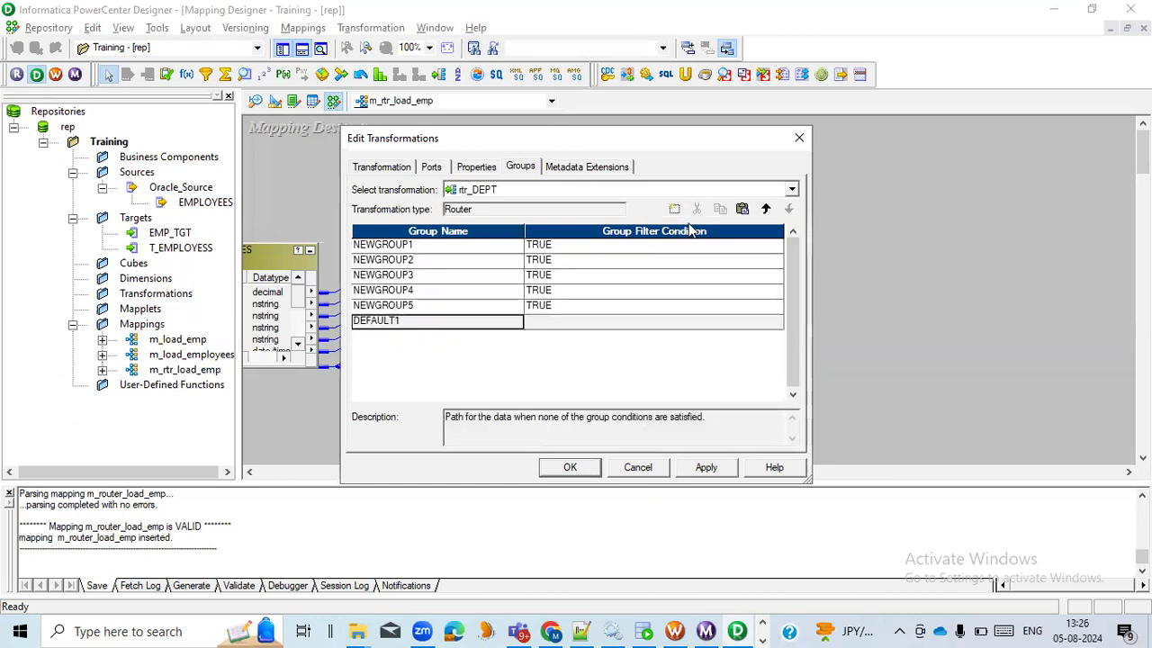
click(442, 308)
click(509, 321)
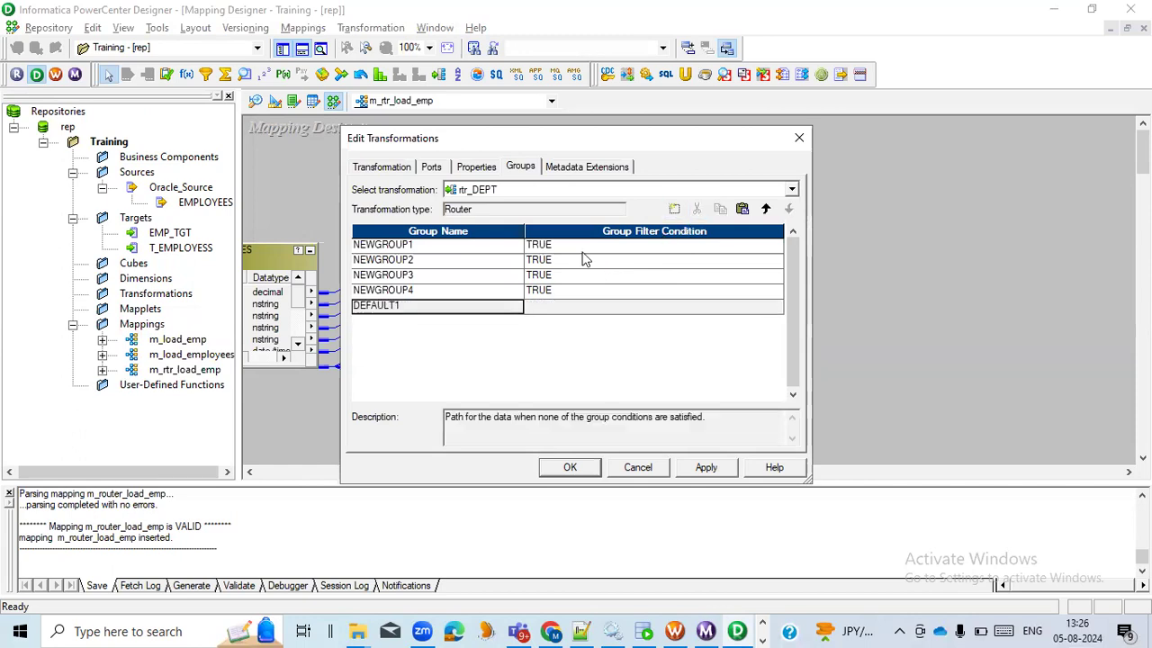
click(508, 305)
click(695, 213)
click(696, 212)
click(486, 276)
click(695, 211)
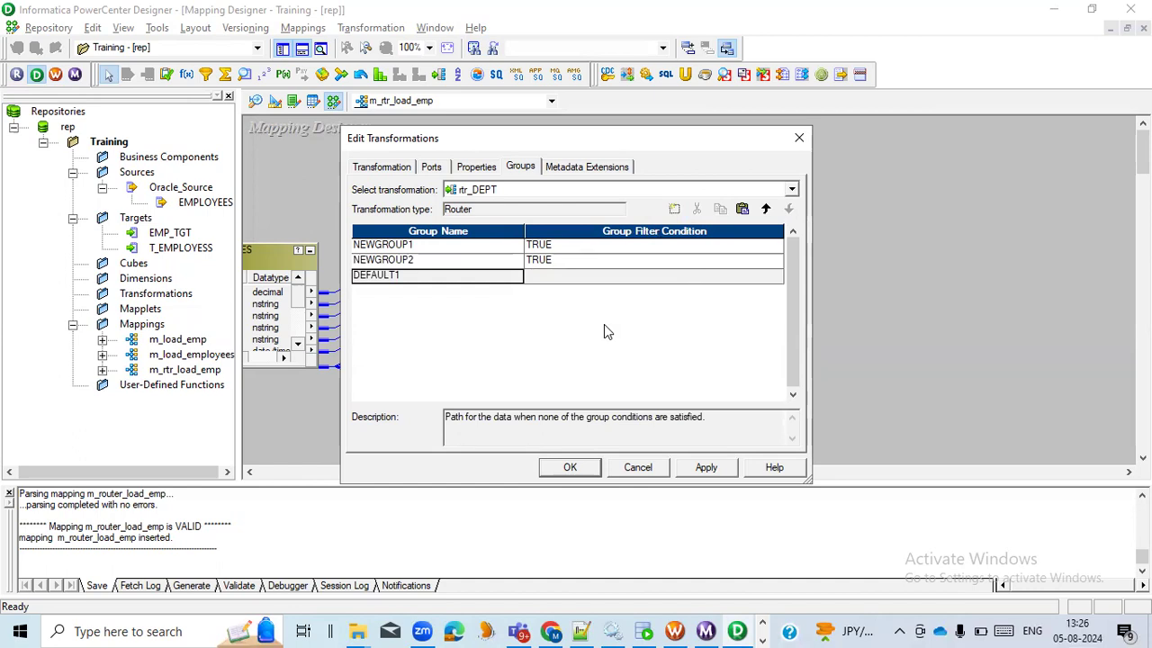
Set the group filter condition of NEWGROUP1 to DEPARTMENT_ID=100 and validate the expression
click(603, 246)
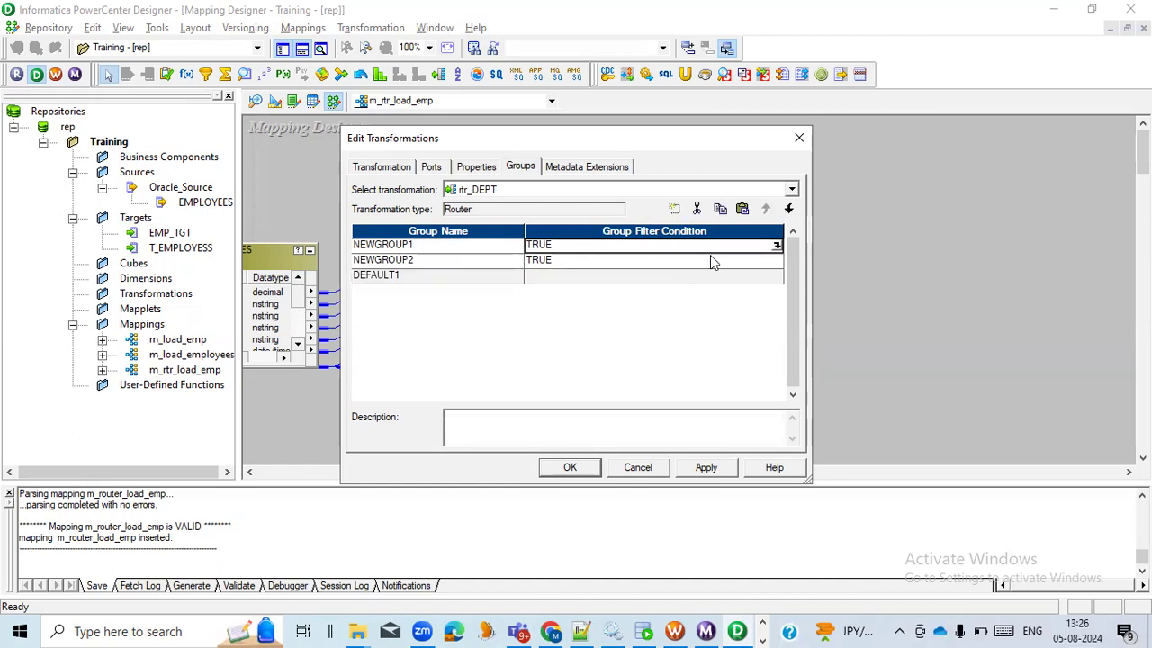
click(777, 248)
drag(457, 205, 241, 175)
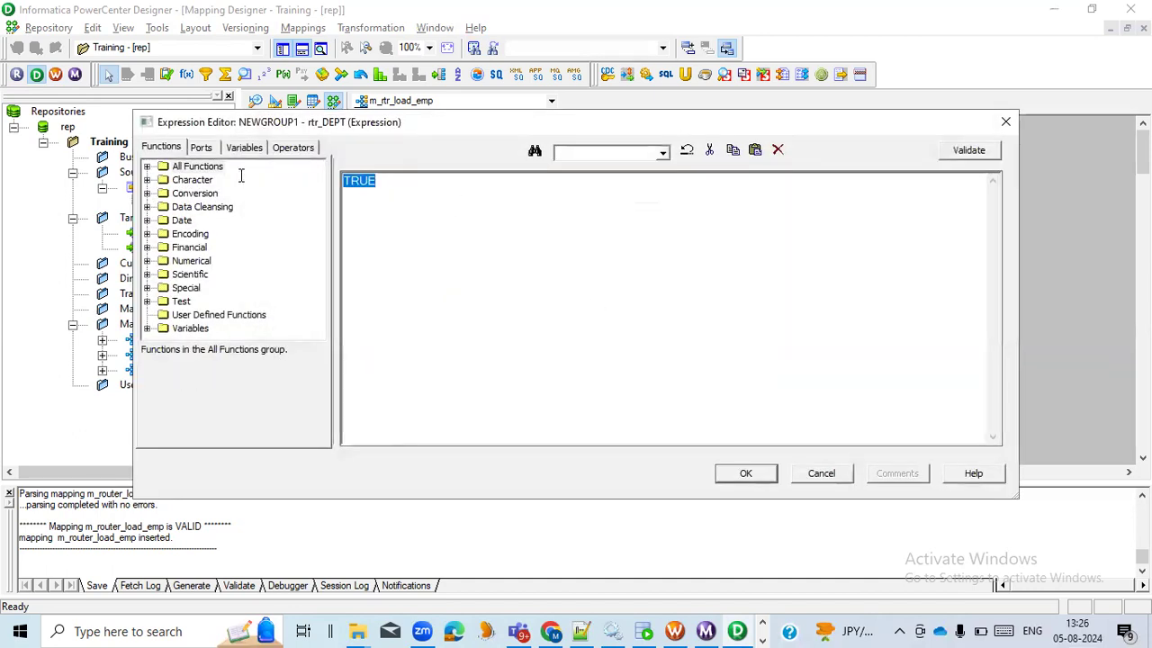
click(202, 147)
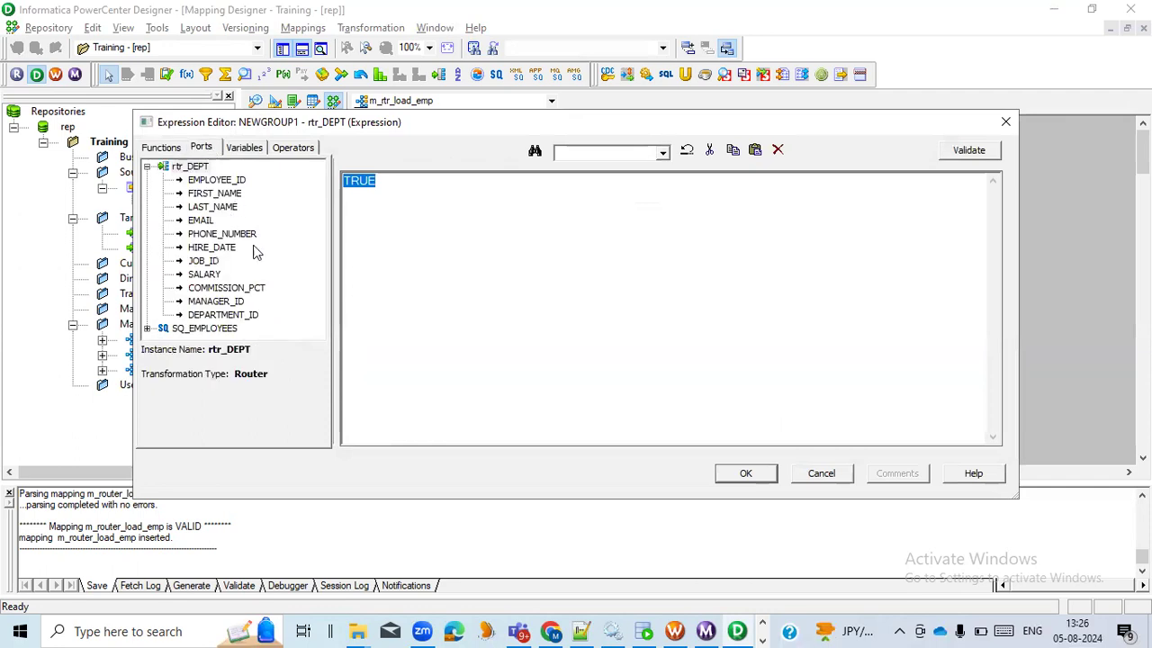
double_click(223, 315)
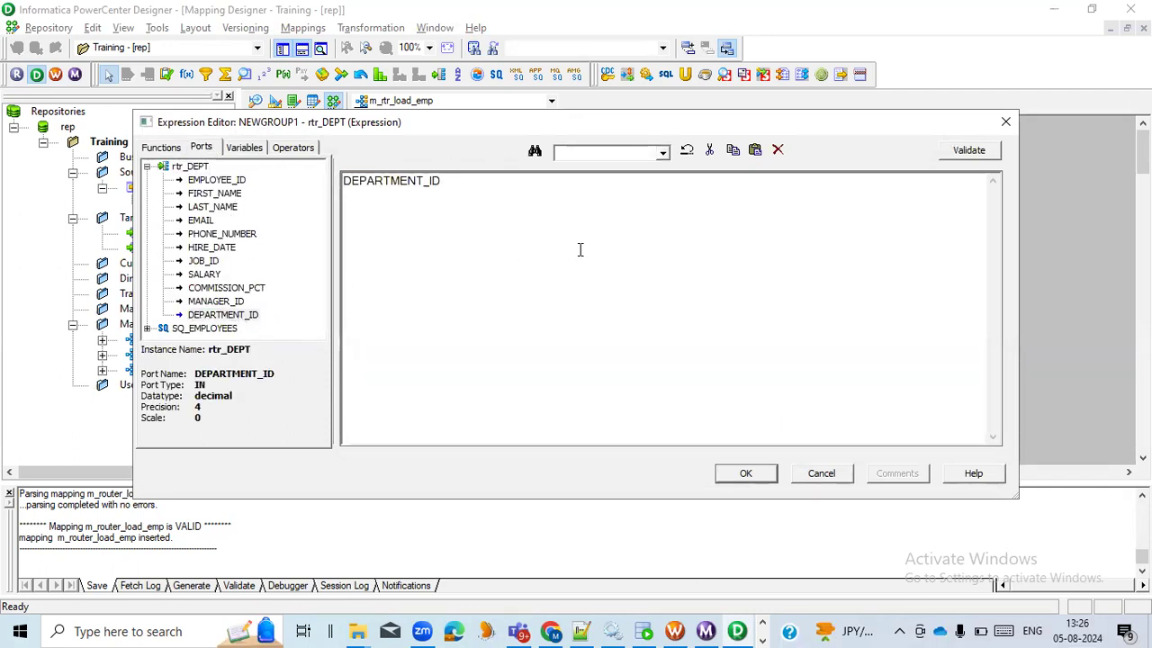
text(=100)
click(954, 152)
click(640, 350)
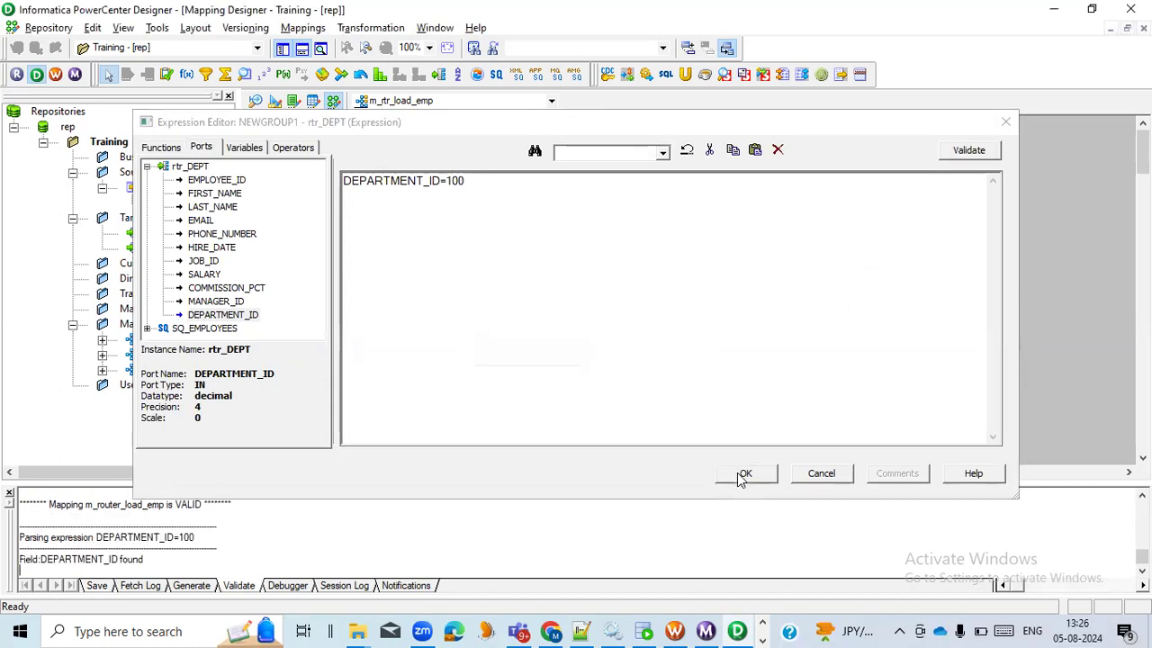
click(743, 472)
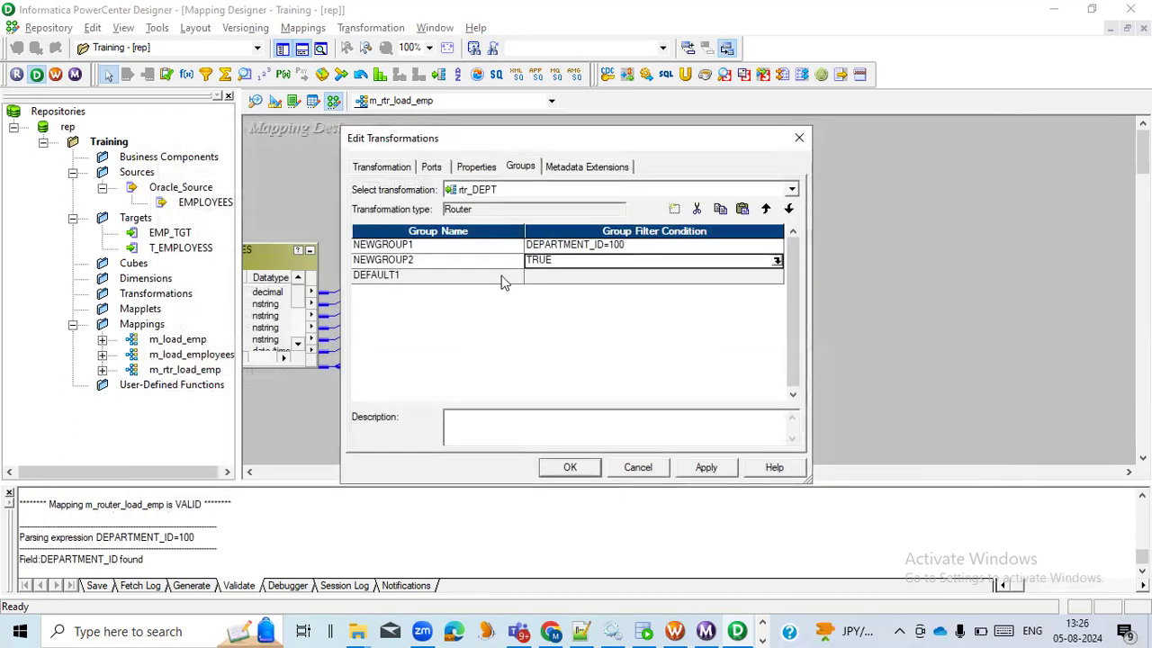
Set the group filter condition of NEWGROUP2 to DEPARTMENT_ID=90, apply the router's group settings and close them
click(775, 260)
drag(436, 190, 227, 185)
click(199, 149)
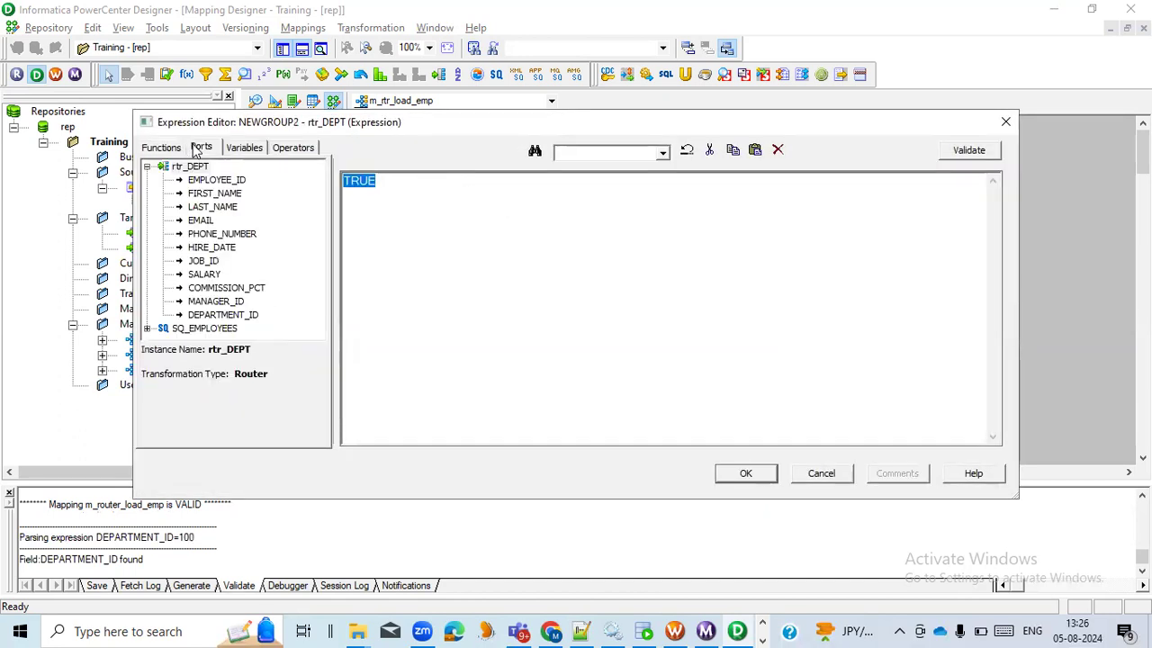
double_click(245, 316)
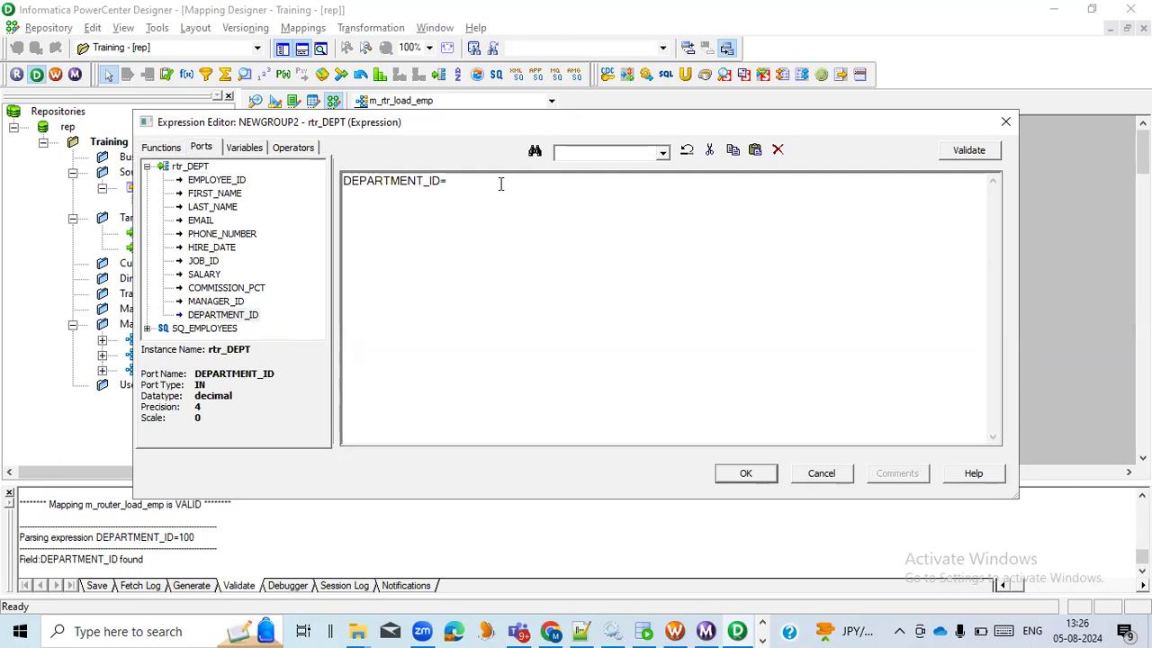
click(729, 474)
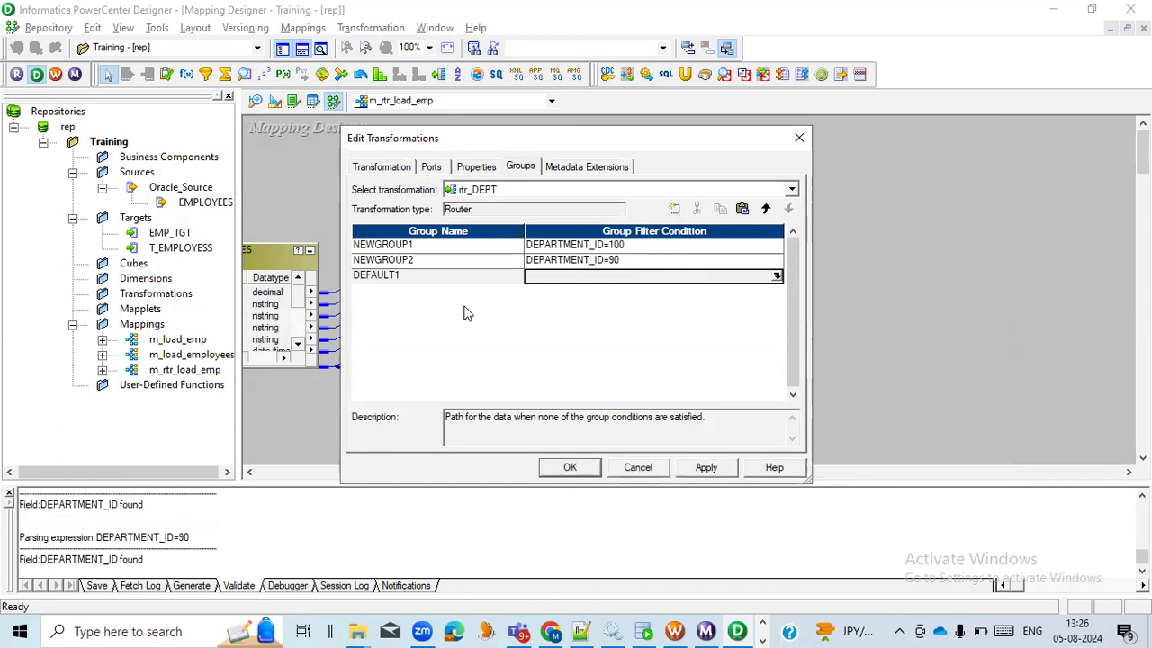
click(465, 248)
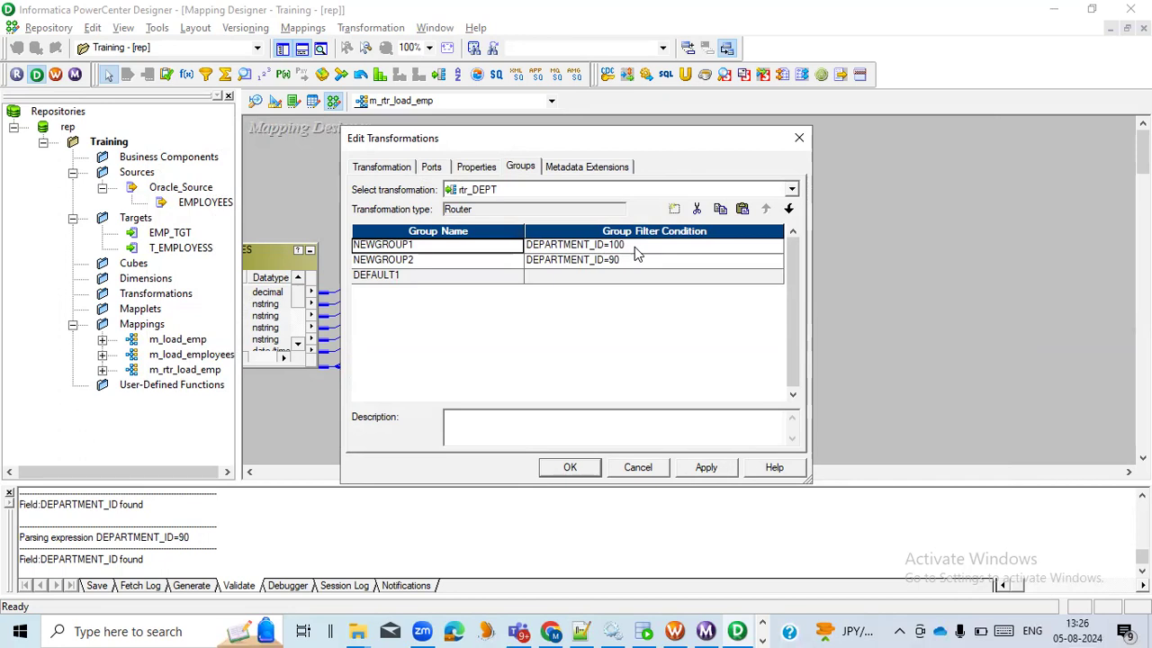
click(702, 467)
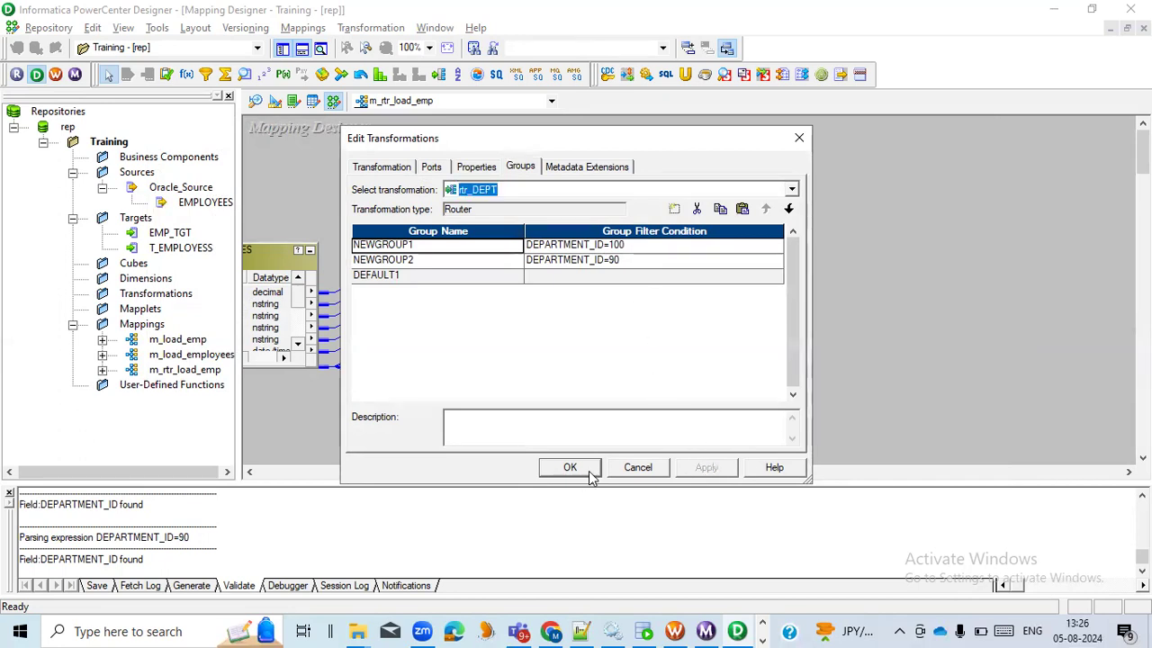
click(592, 473)
drag(507, 231, 546, 200)
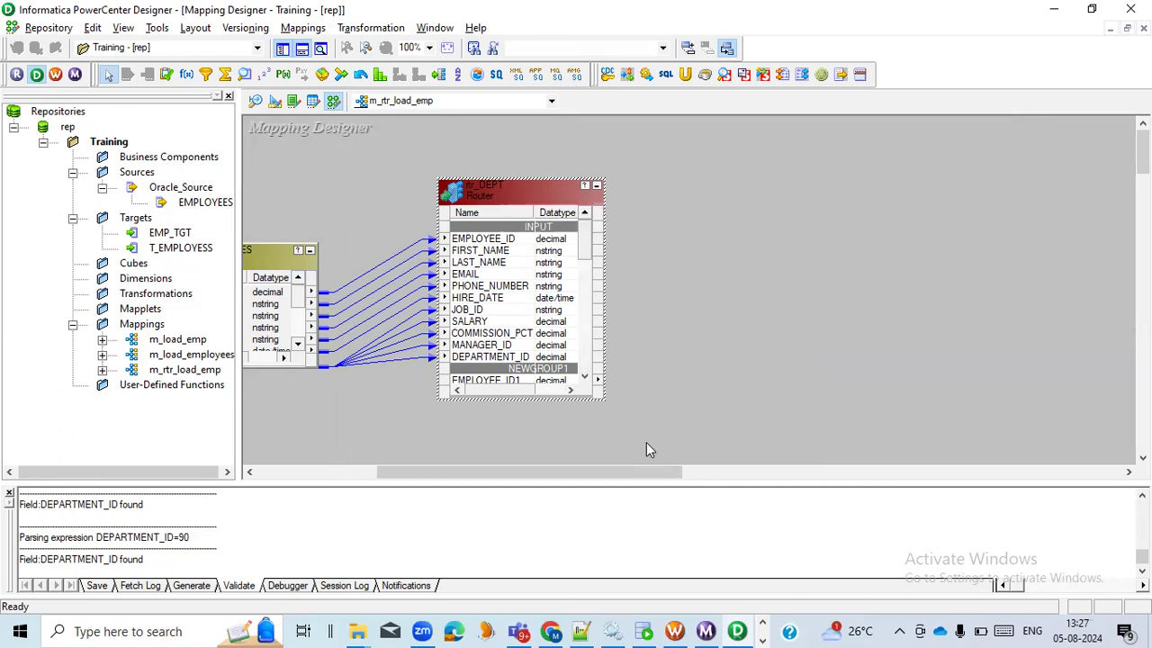
Rename the router to rtr_DEPT1 and create and add target definitions from it for NEWGROUP1, NEWGROUP2 and the default group
click(644, 631)
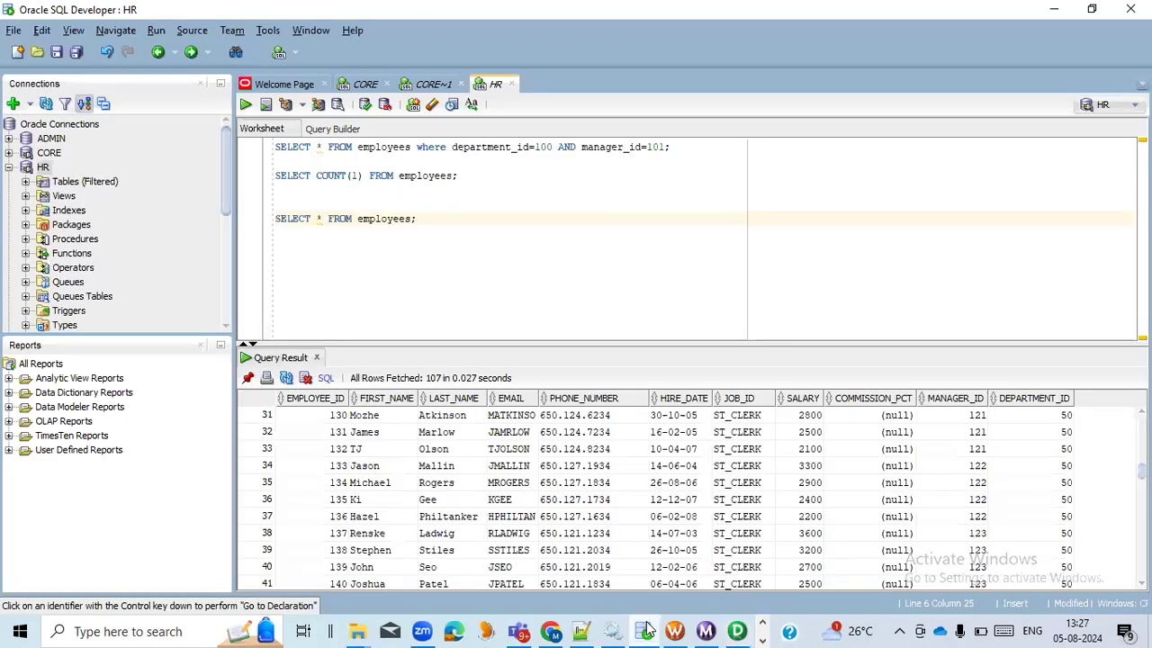
click(644, 630)
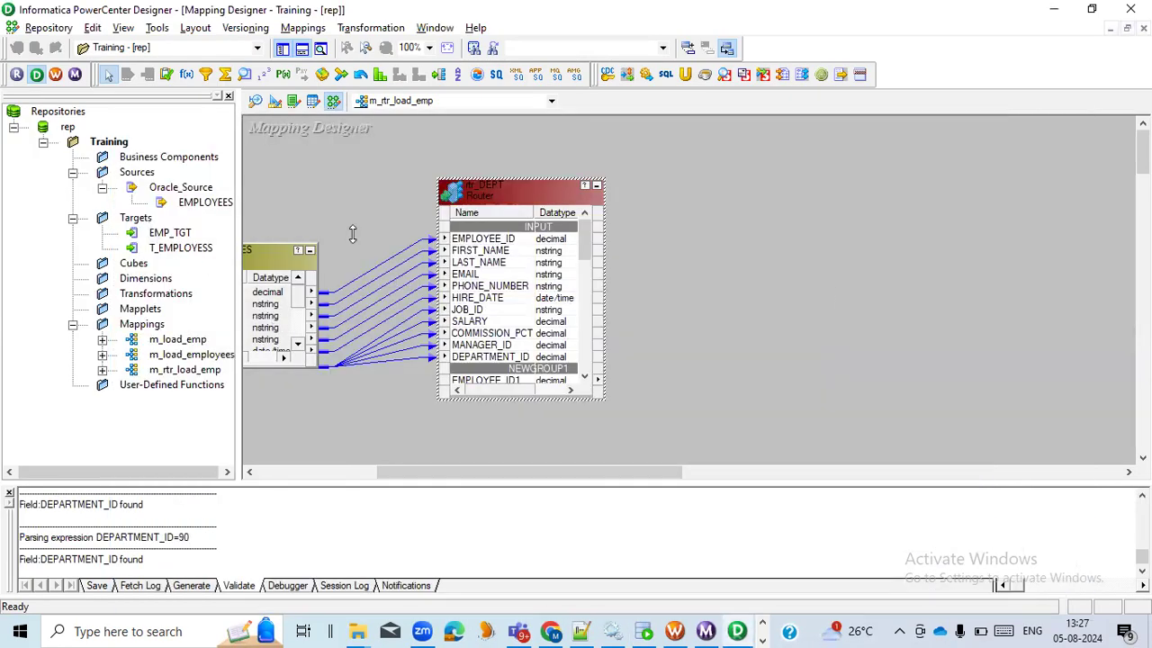
right_click(519, 198)
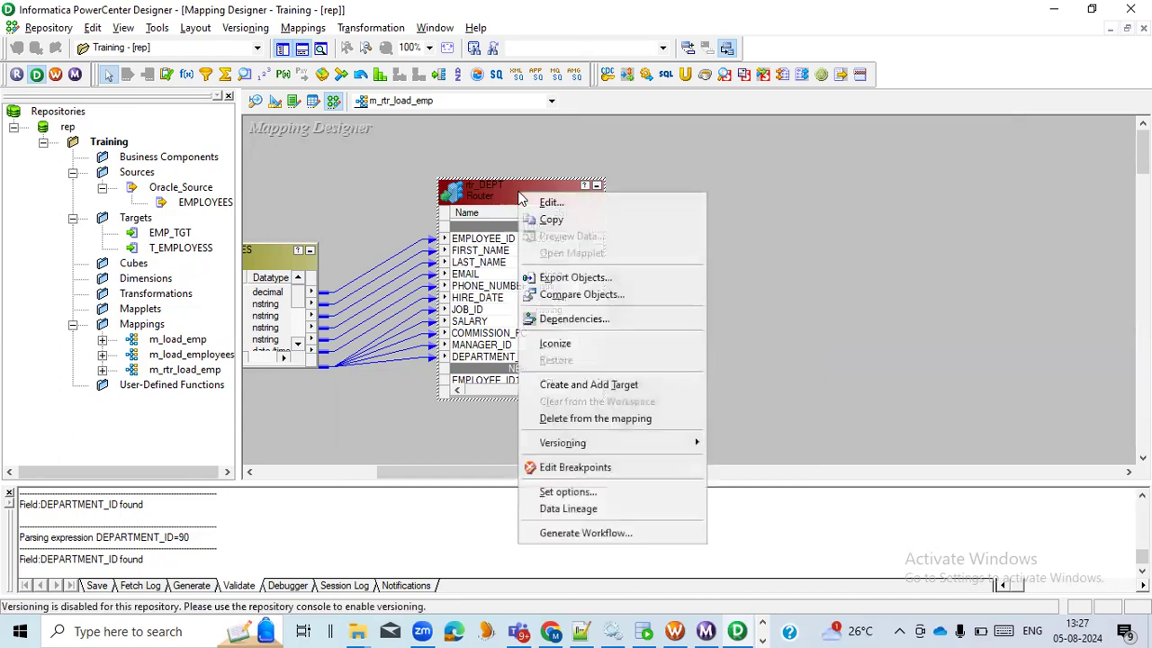
click(604, 387)
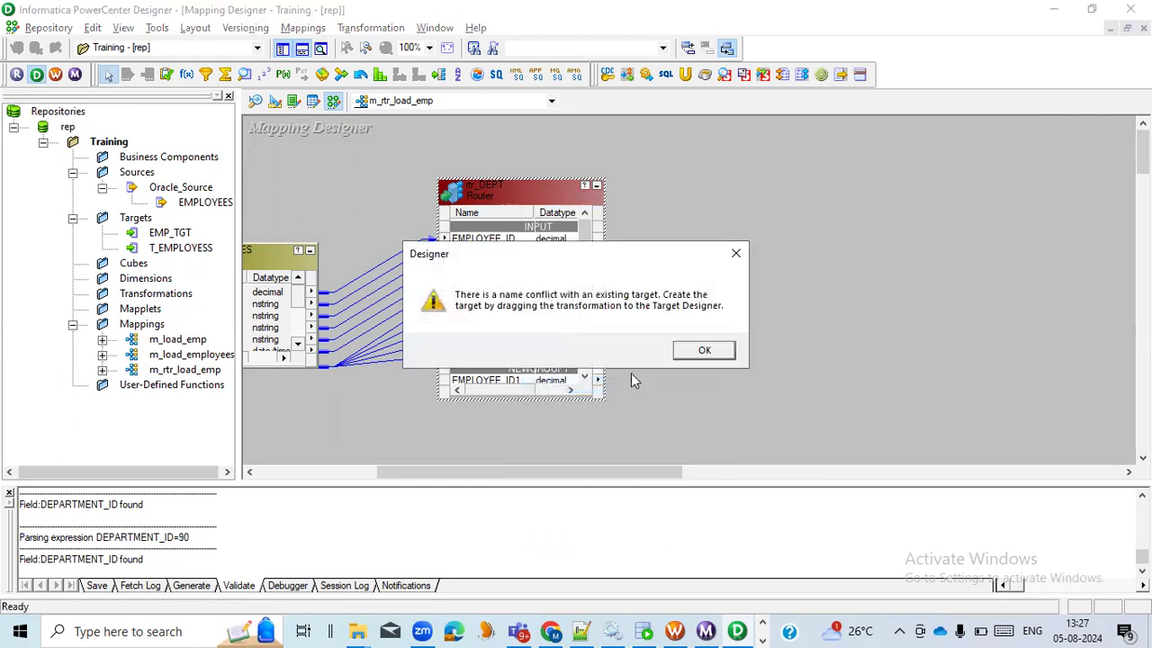
click(702, 350)
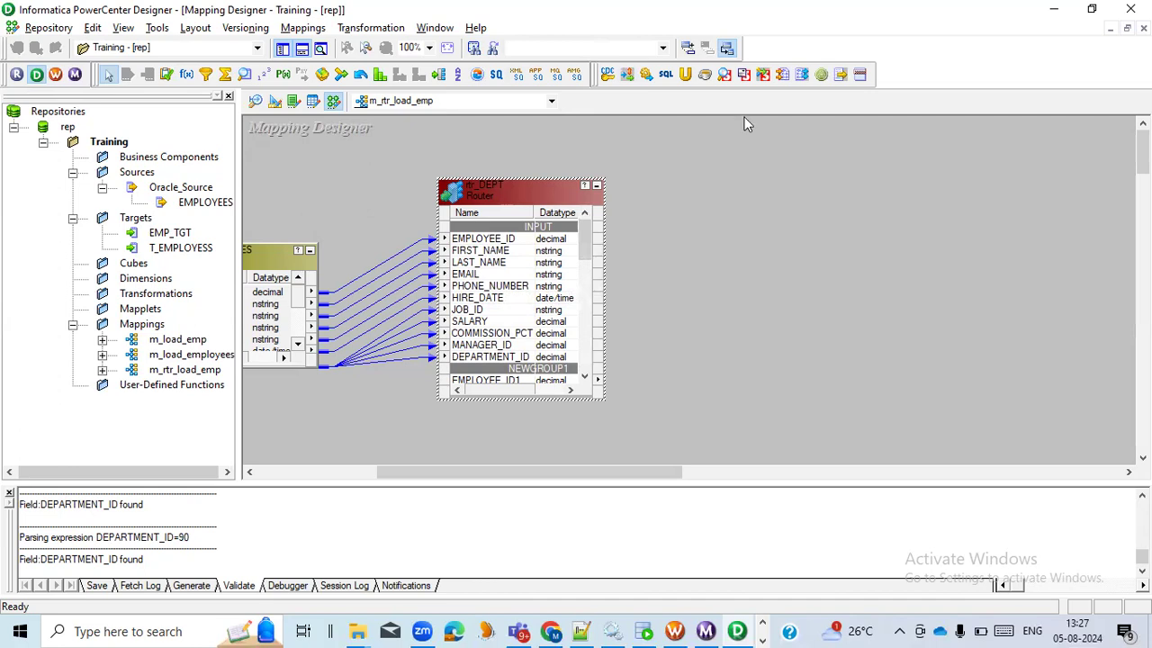
click(760, 81)
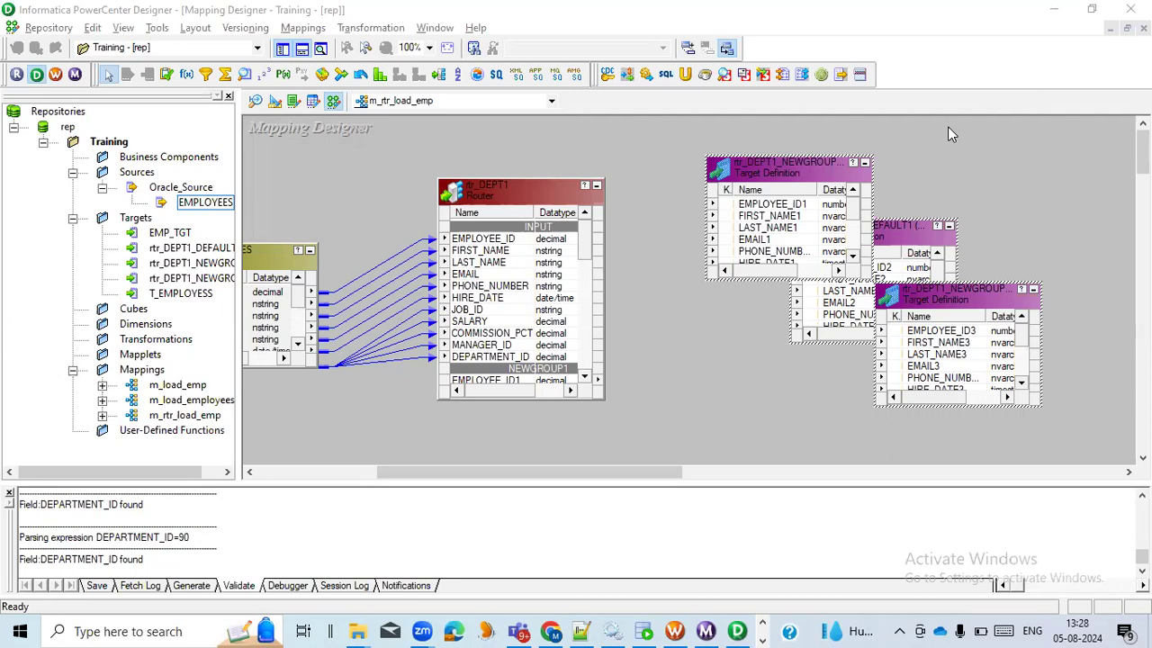
double_click(513, 191)
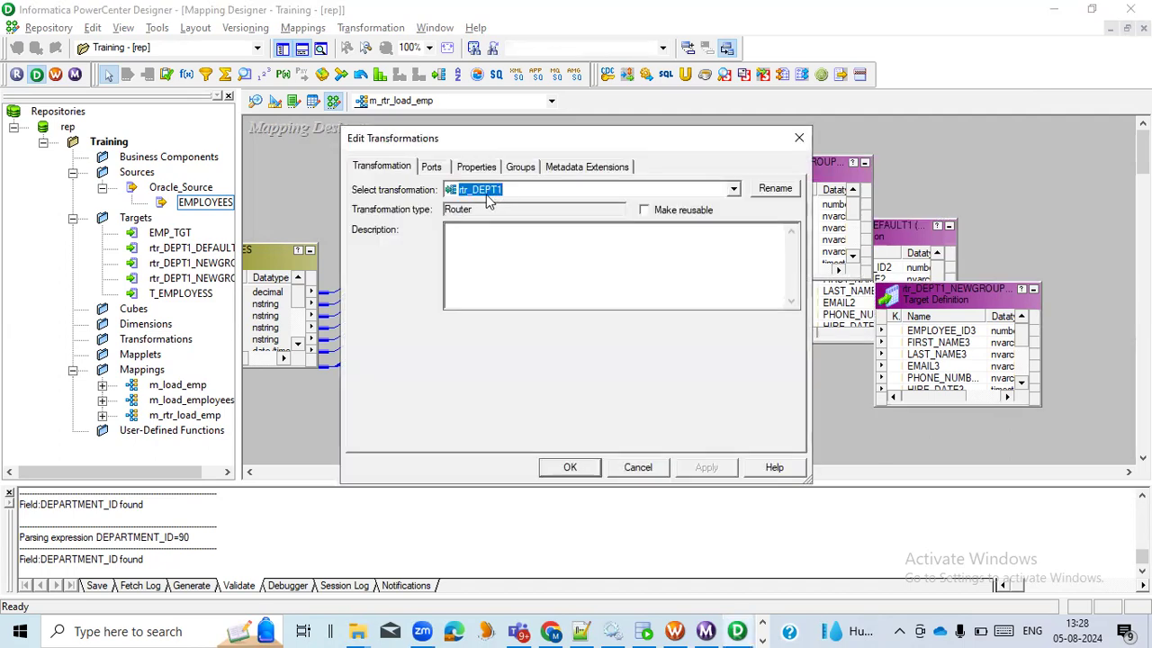
click(775, 188)
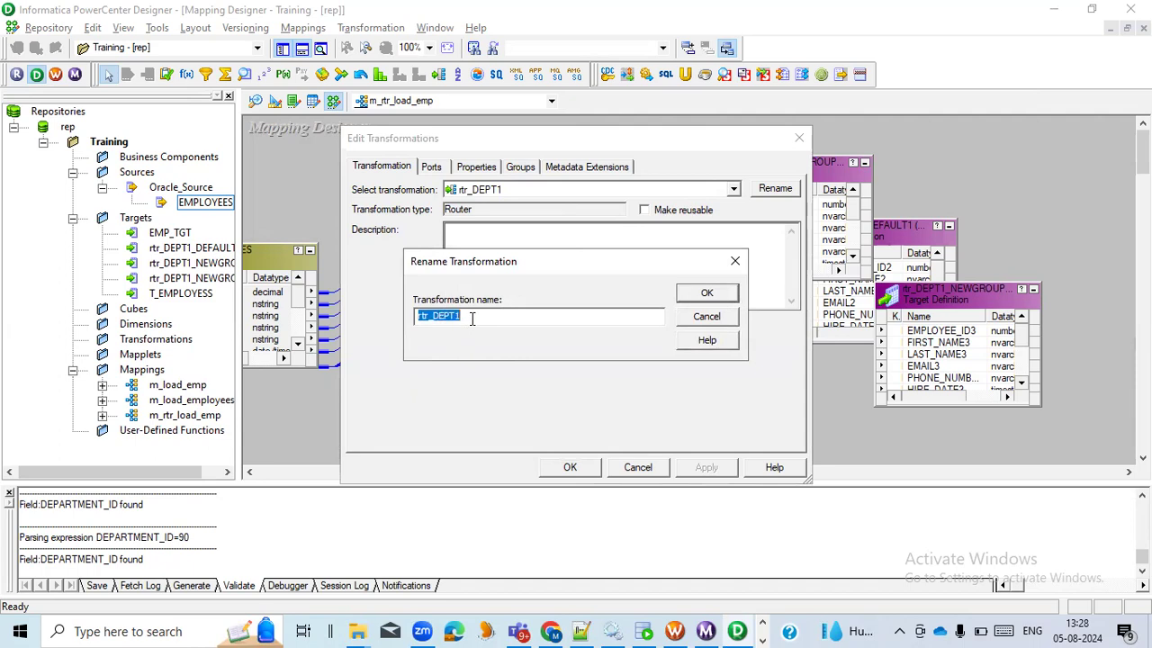
click(722, 322)
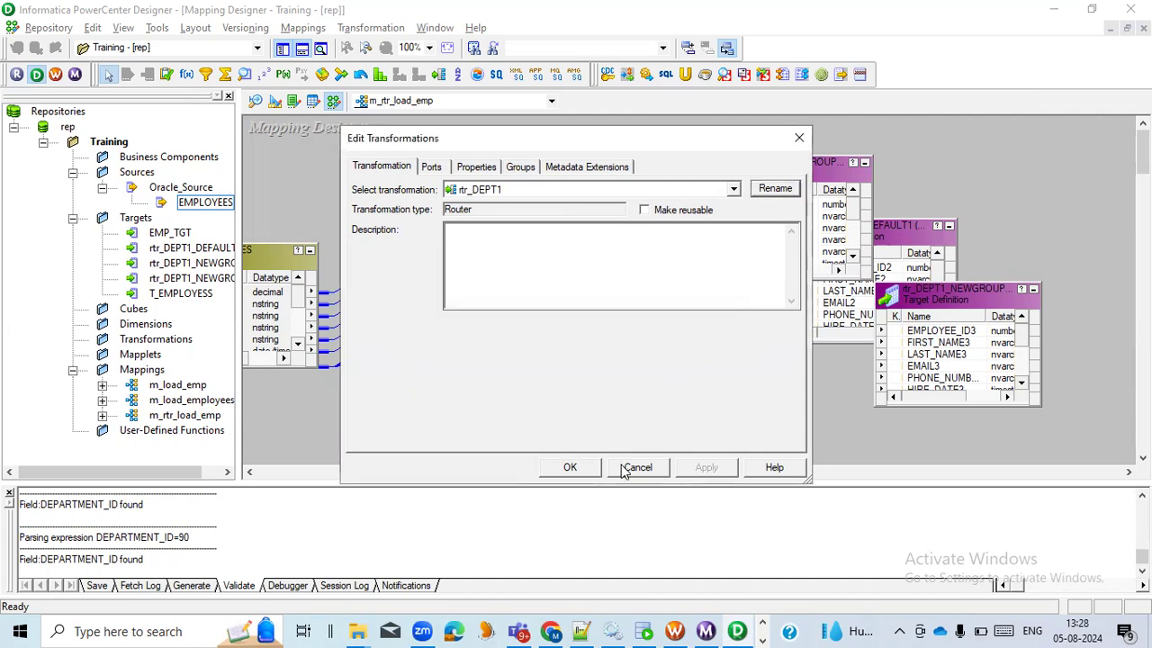
click(625, 467)
right_click(518, 197)
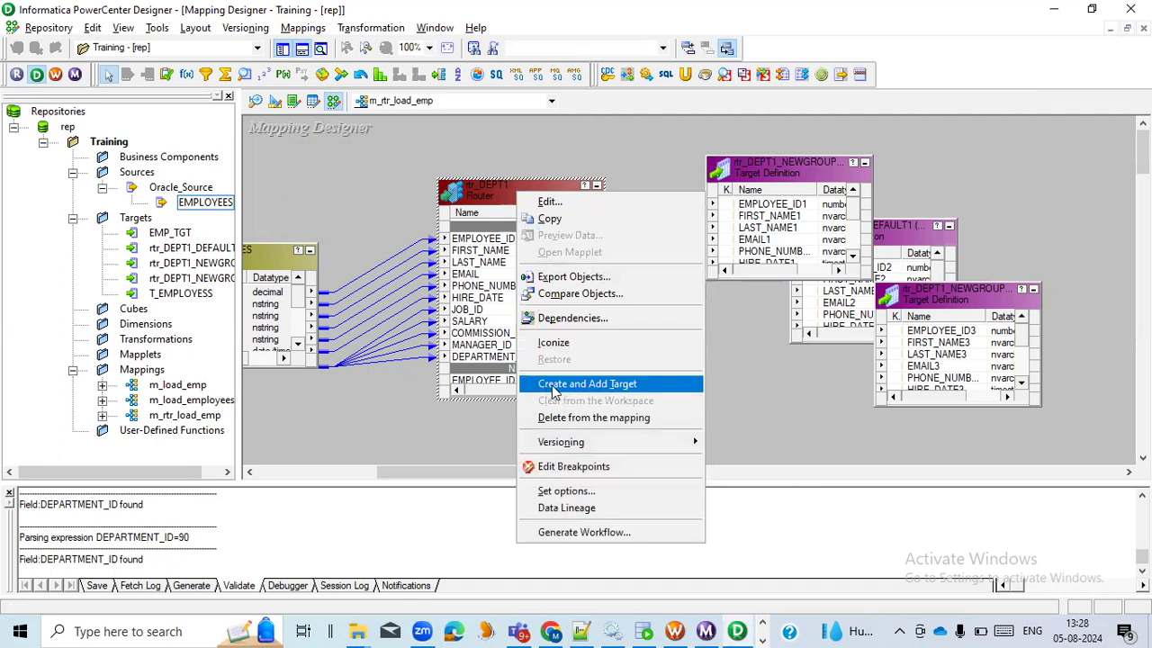
click(786, 378)
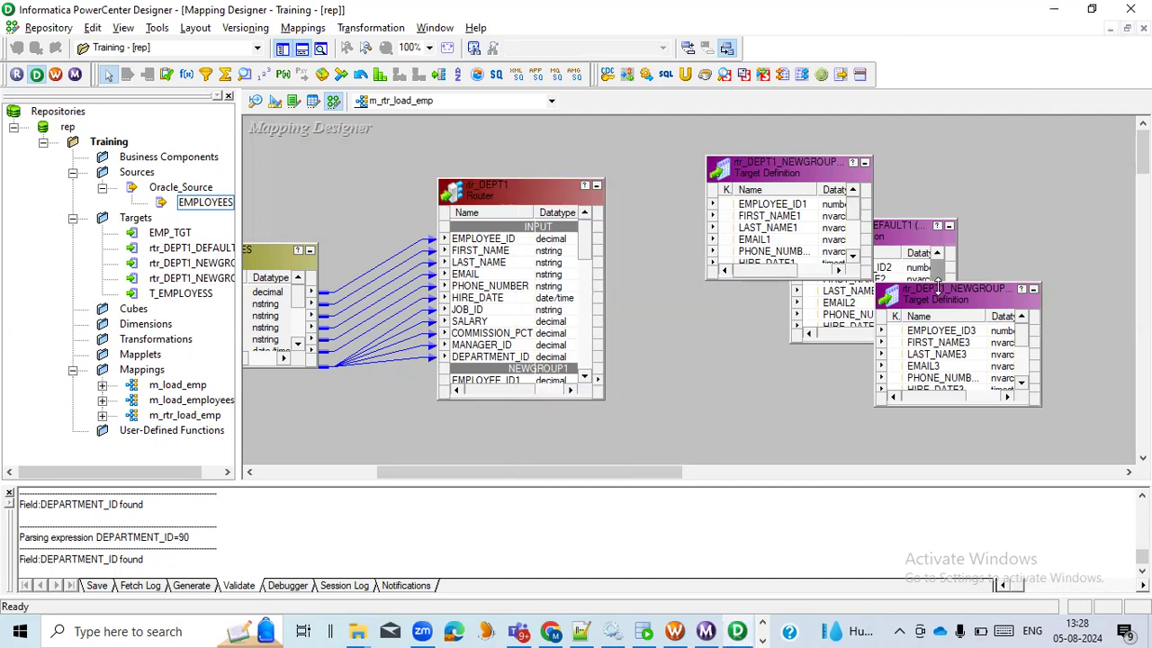
Spread the three overlapping target definitions apart vertically and move the rtr_DEPT1 router slightly higher in the mapping
drag(935, 297, 853, 433)
drag(918, 234, 922, 292)
drag(807, 169, 861, 151)
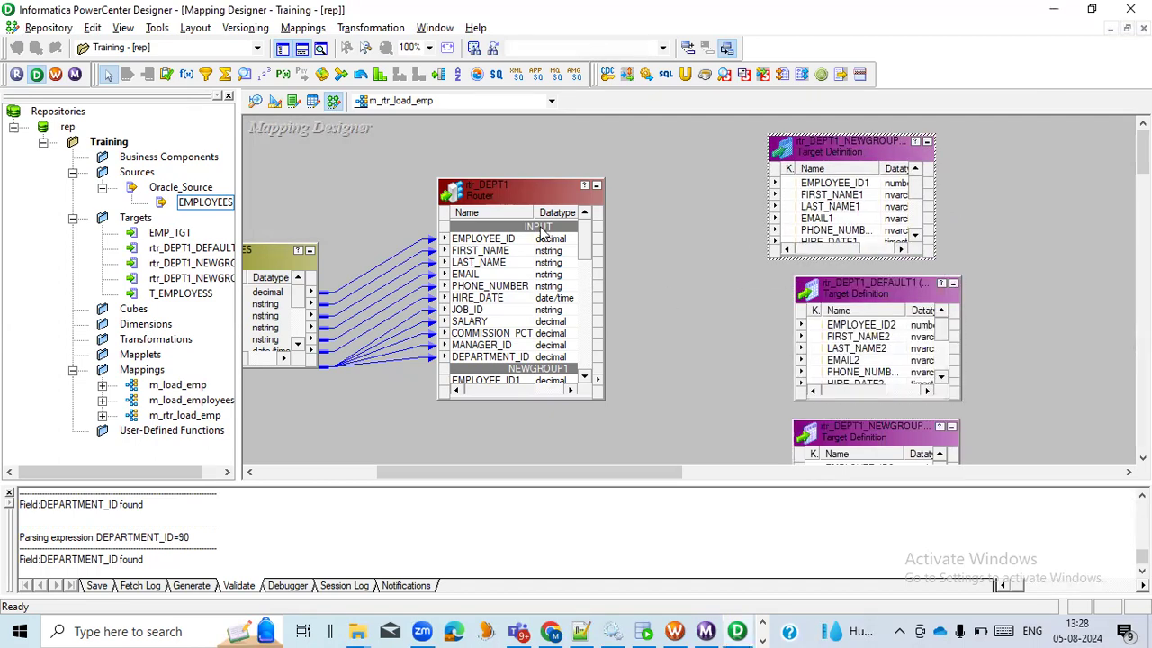
drag(531, 187, 538, 156)
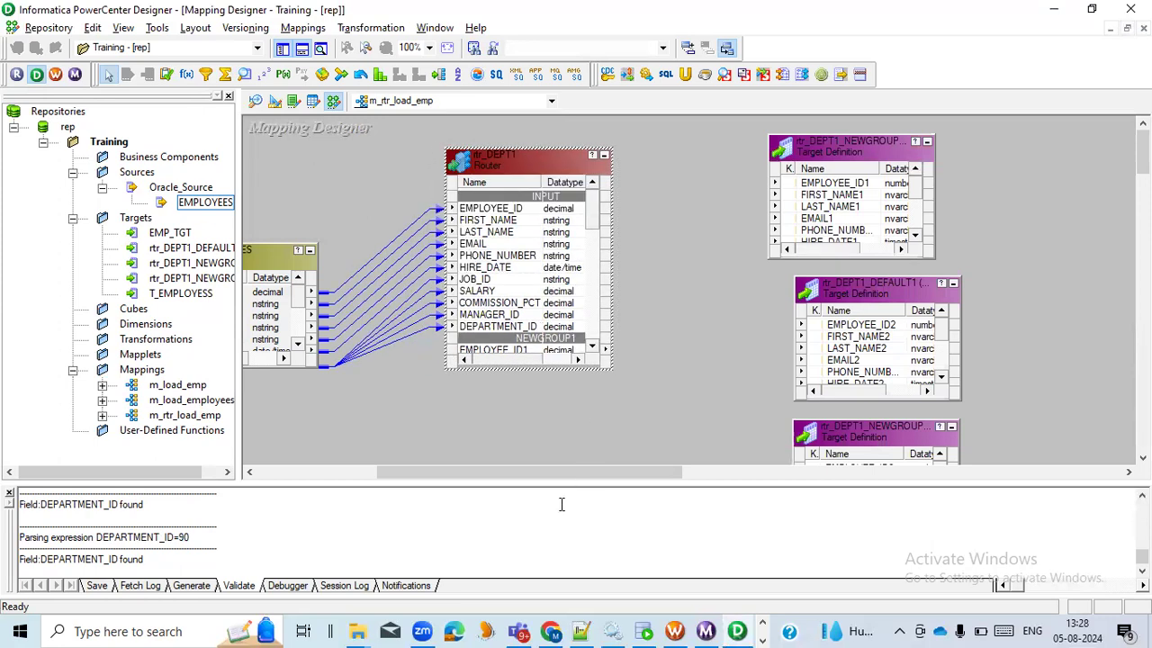
Widen the rtr_DEPT1_NEWGROUP1 target and link all NEWGROUP1 ports of the router to its matching columns
mouse_move(560, 472)
mouse_down()
mouse_move(536, 471)
mouse_move(568, 472)
mouse_up()
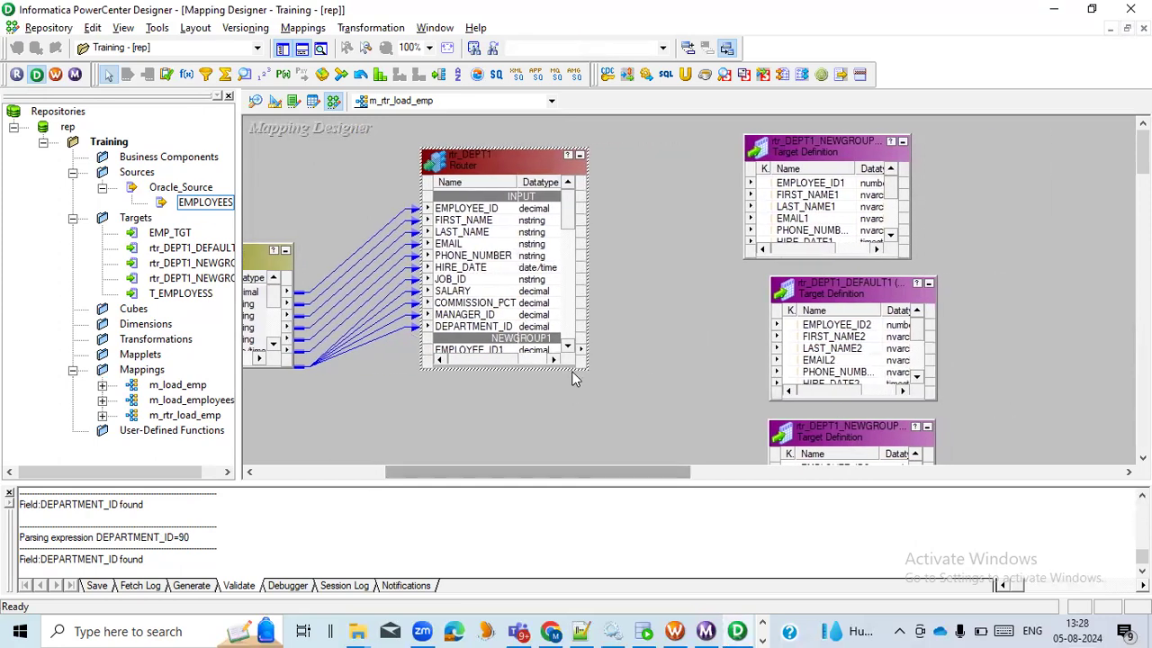
click(567, 348)
click(567, 347)
click(567, 347)
click(566, 347)
click(567, 347)
click(567, 347)
click(567, 347)
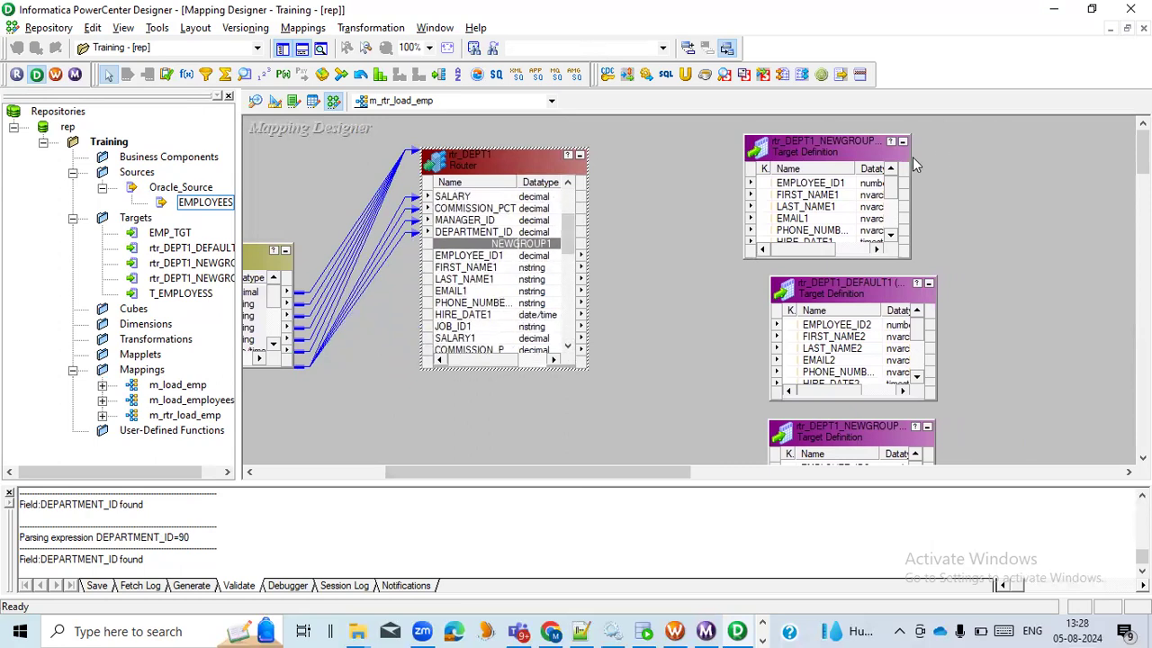
drag(909, 156, 935, 155)
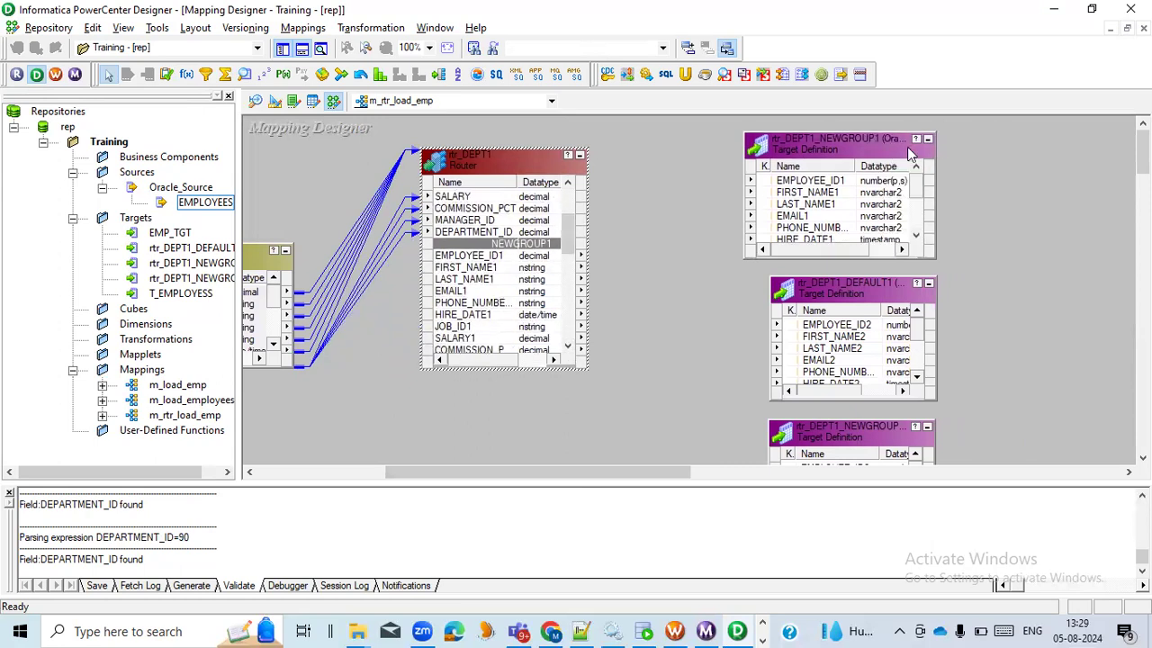
click(833, 142)
click(471, 257)
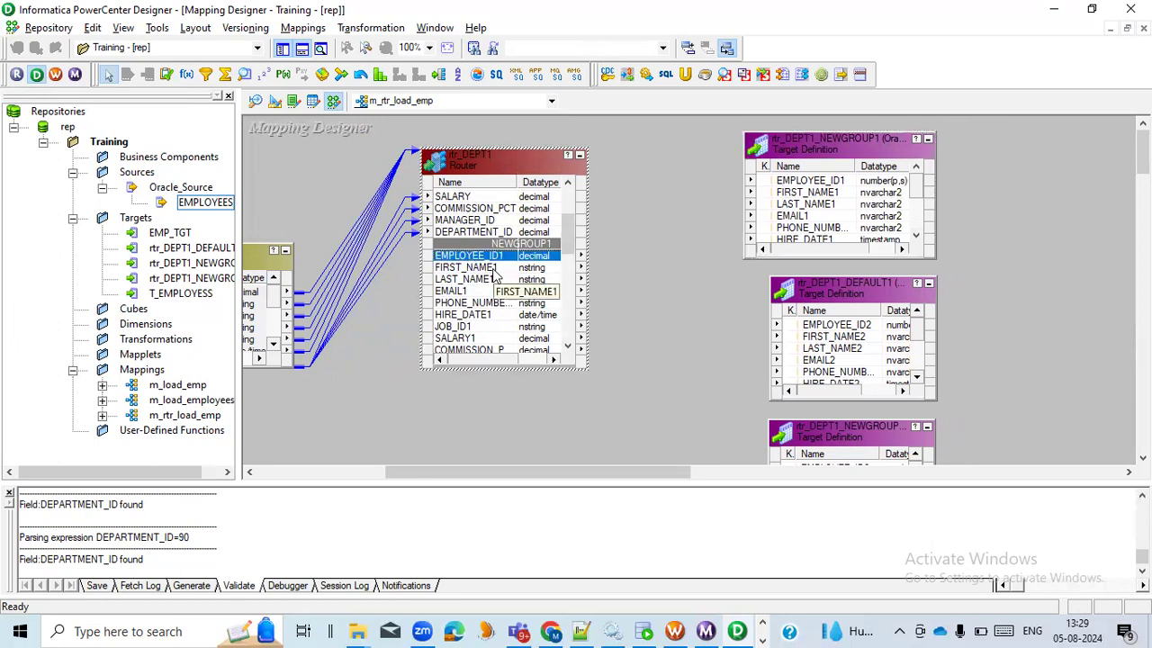
shift+click(494, 277)
key(shift+Down)
key(shift+Down)
key(shift+Down)
key(shift+Down)
key(shift+Down)
key(shift+Down)
key(shift+Down)
key(shift+Down)
key(shift+Down)
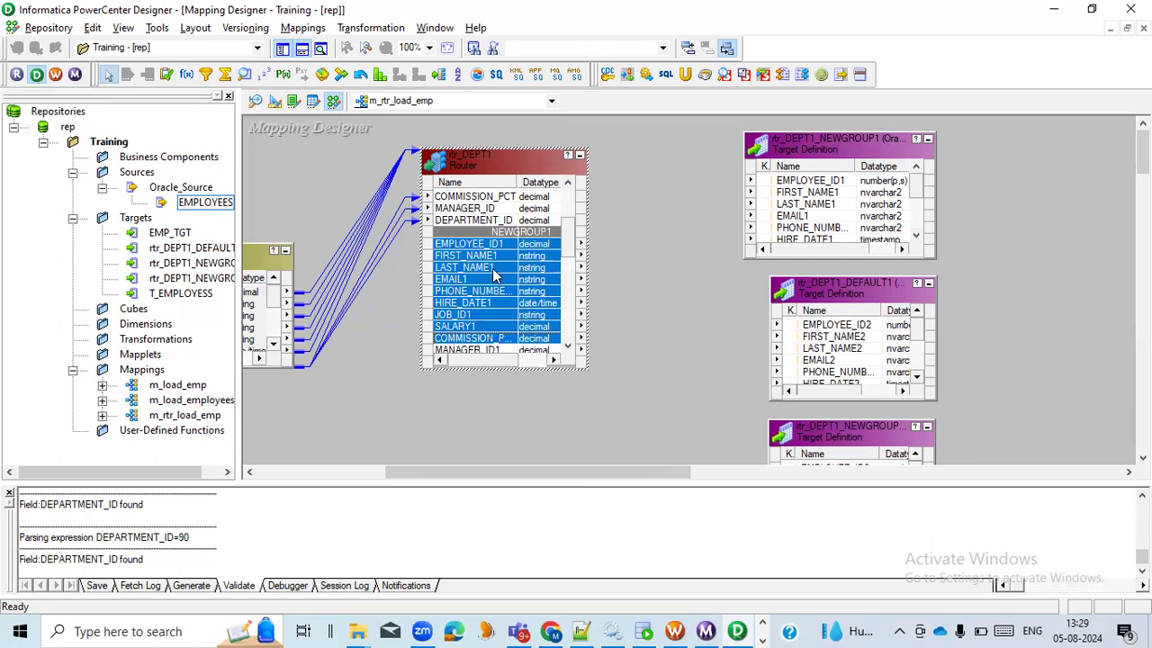
key(shift+Up)
drag(494, 277, 796, 184)
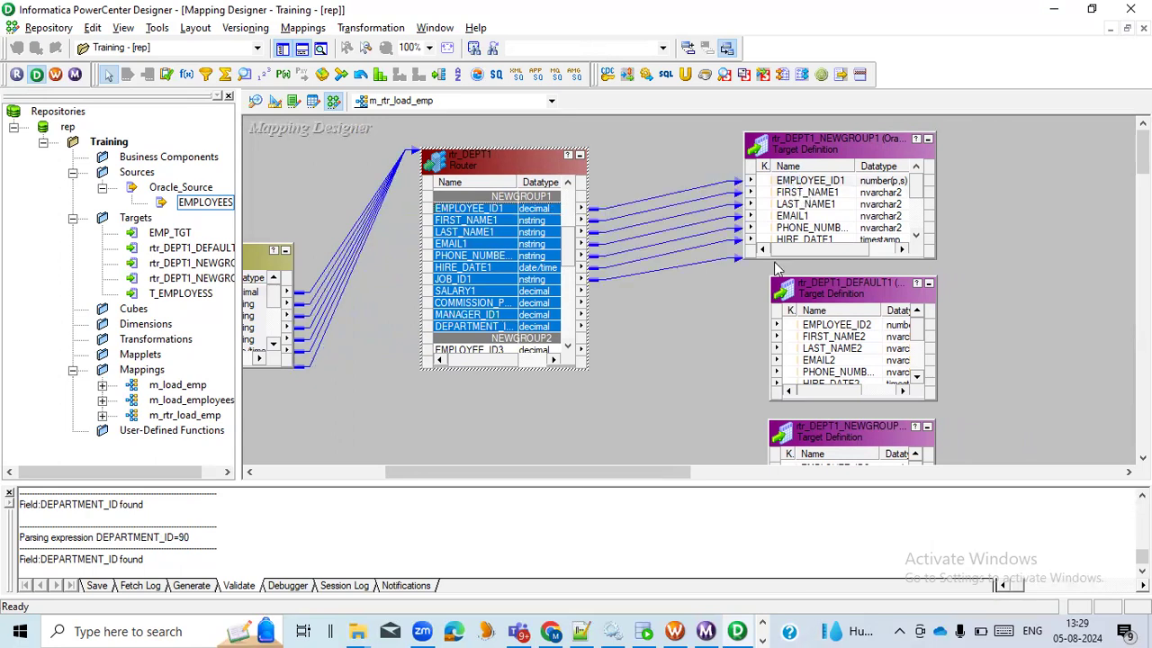
Place the widened rtr_DEPT1_NEWGROUP2 target directly below the NEWGROUP1 target and link all NEWGROUP2 router ports to it
click(567, 346)
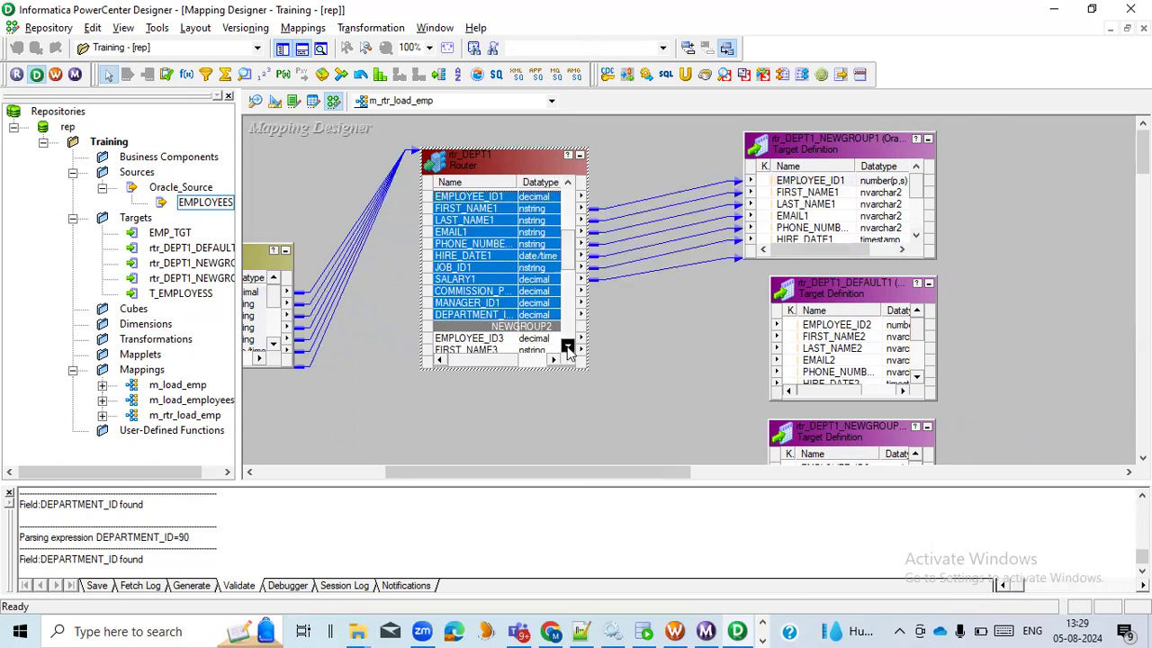
drag(876, 293, 1069, 360)
drag(869, 439, 847, 298)
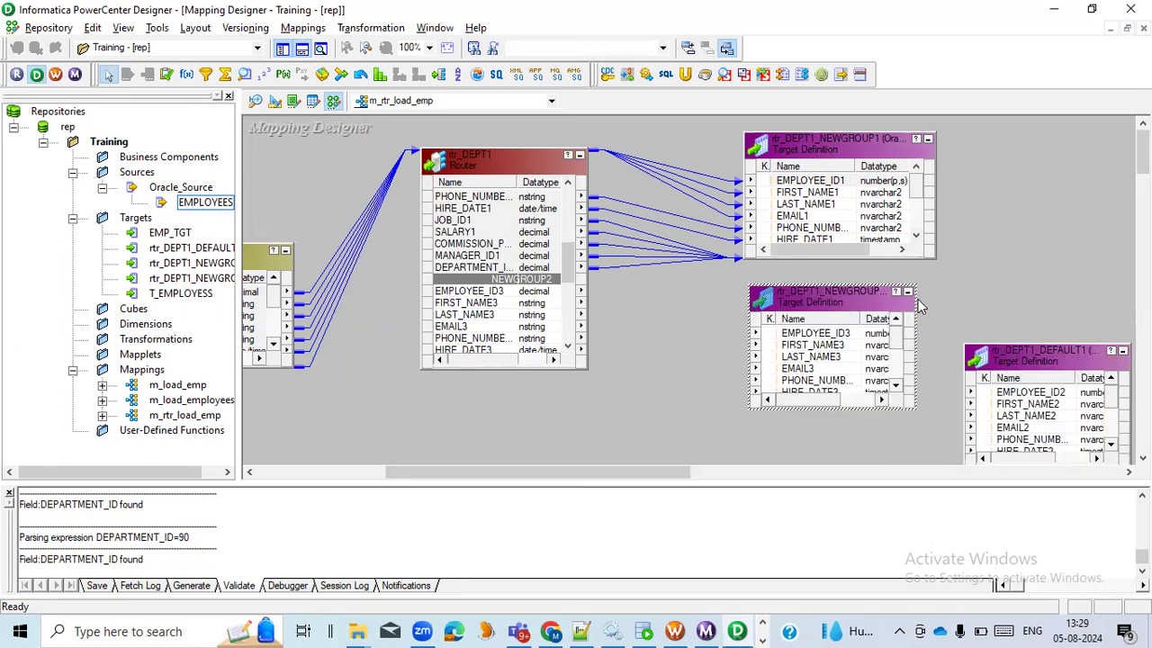
drag(915, 297, 941, 304)
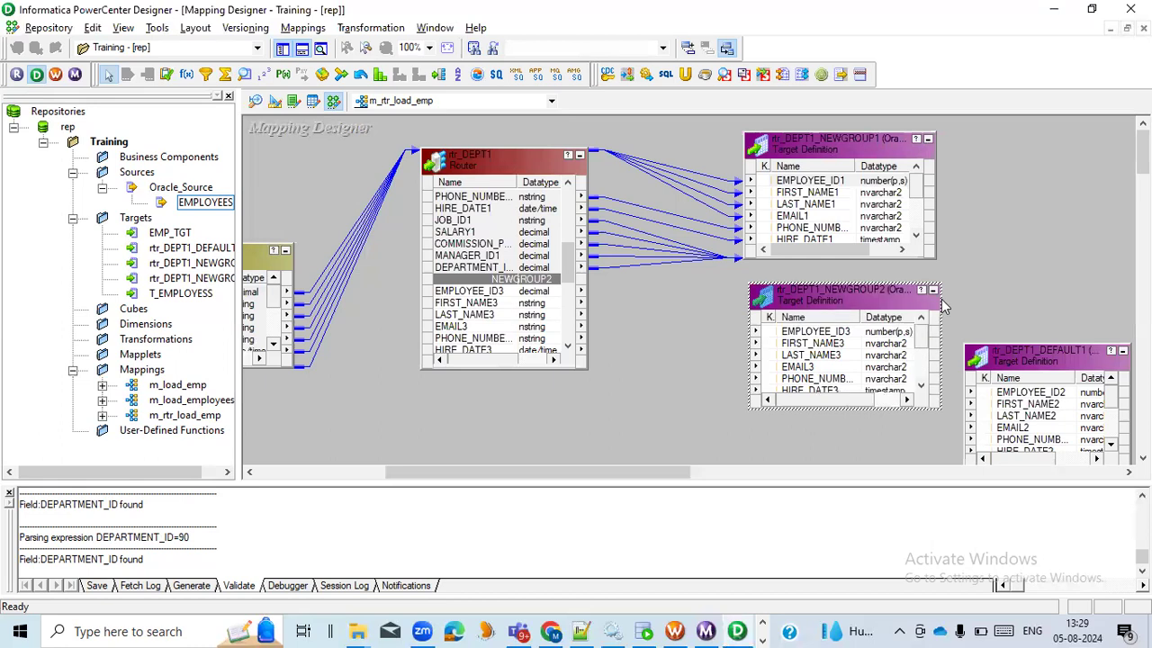
click(485, 297)
drag(580, 333, 580, 333)
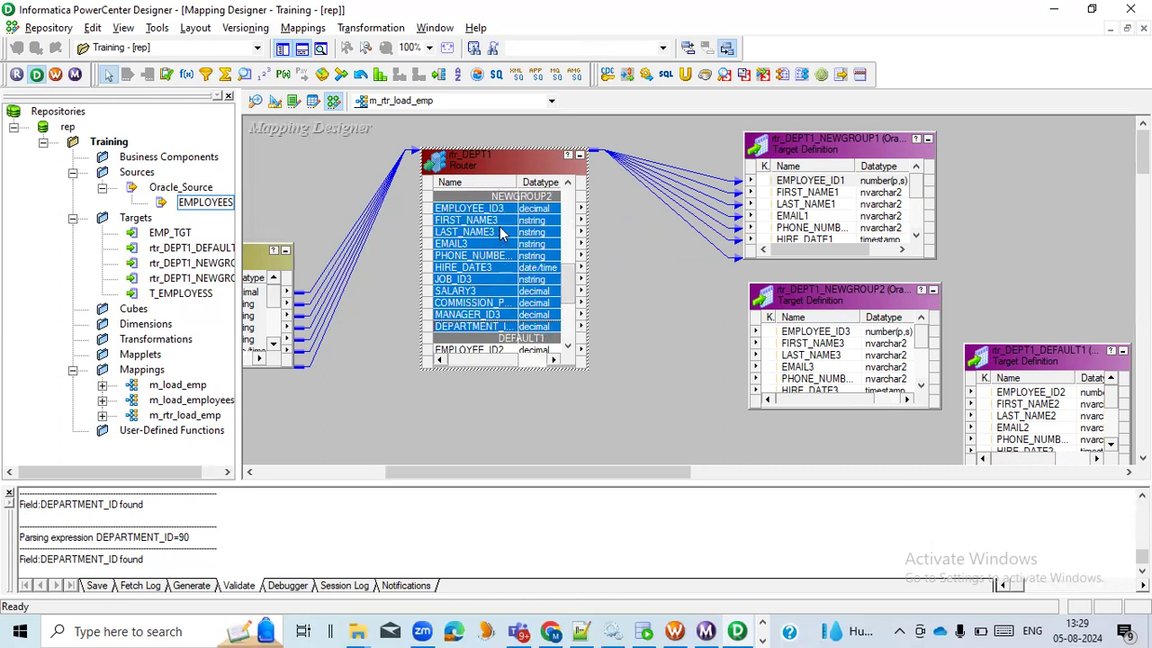
drag(492, 218, 791, 335)
Move the rtr_DEPT1_DEFAULT1 target below the NEWGROUP2 target, make the router taller and link all its DEFAULT1 ports to that target
drag(1041, 374, 803, 438)
scroll(633, 387, down, 2)
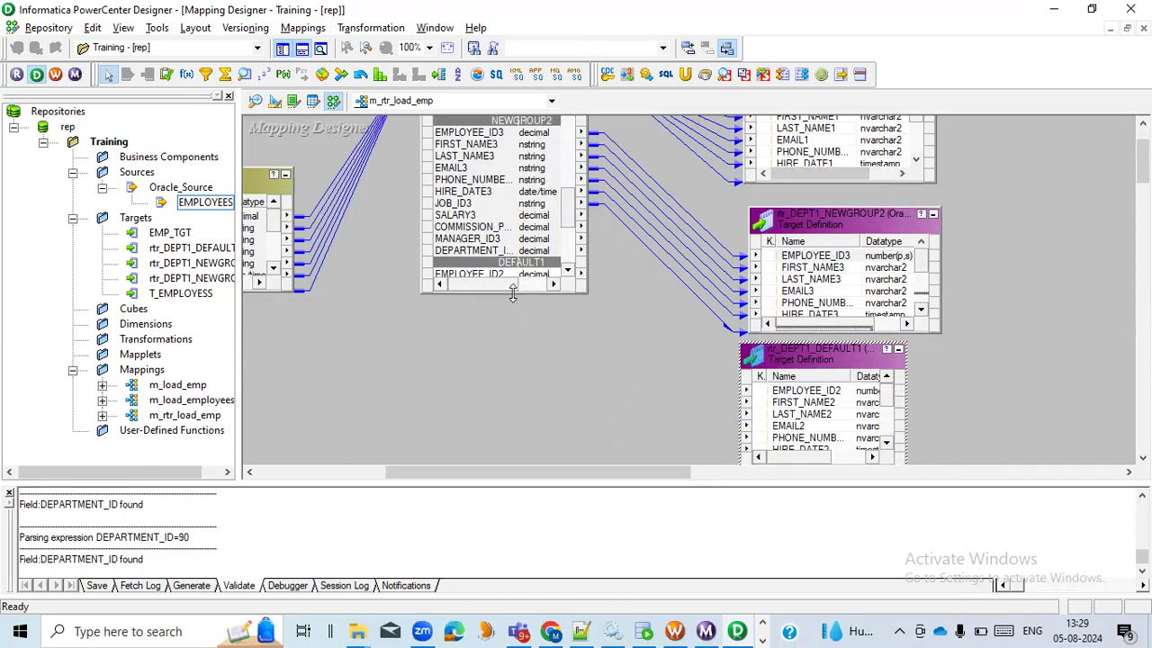
drag(513, 294, 513, 409)
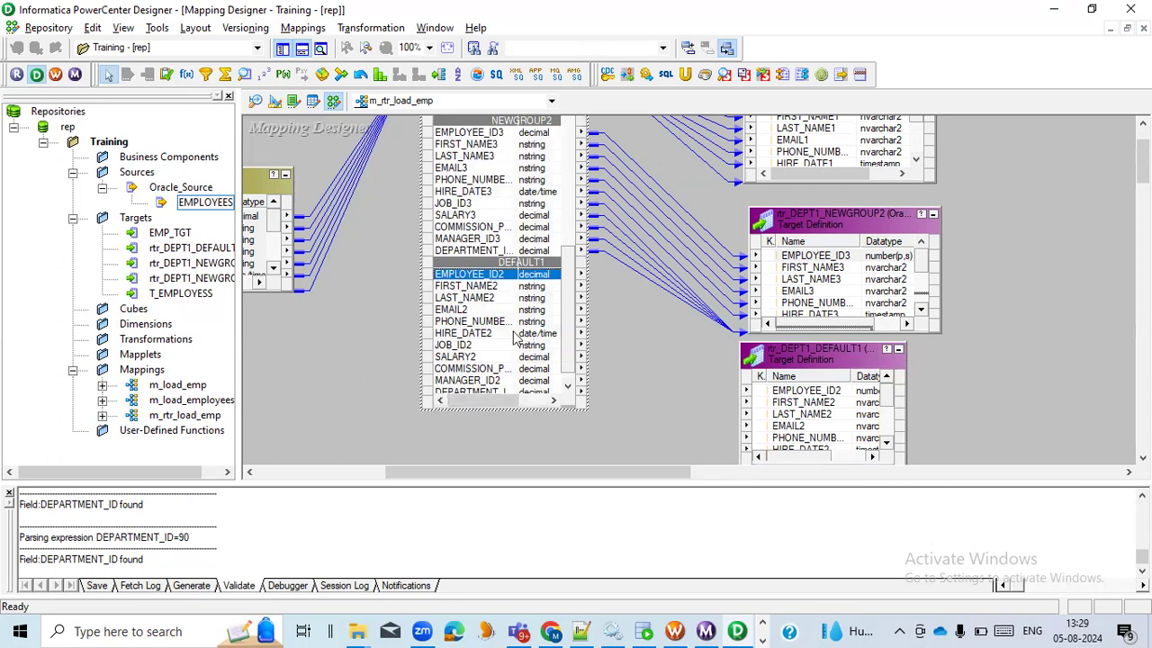
key(shift+Down)
key(shift+Down)
key(shift+Down)
key(shift+Down)
key(shift+Down)
key(shift+Down)
key(shift+Down)
key(shift+Down)
key(shift+Down)
key(shift+Down)
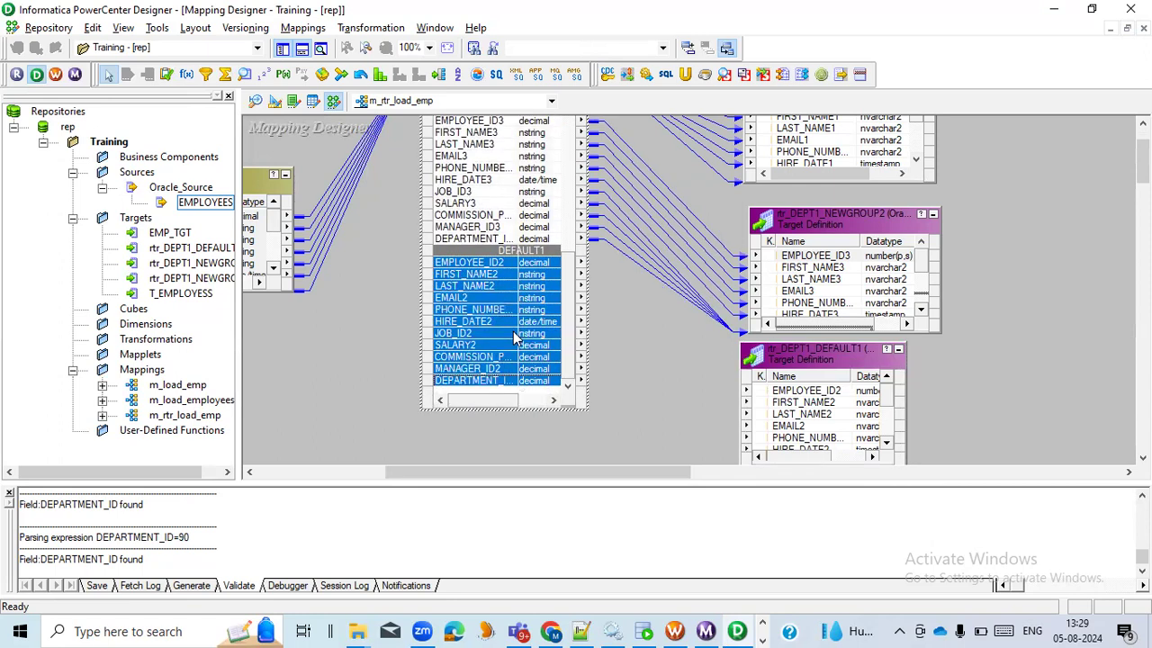
drag(482, 274, 782, 387)
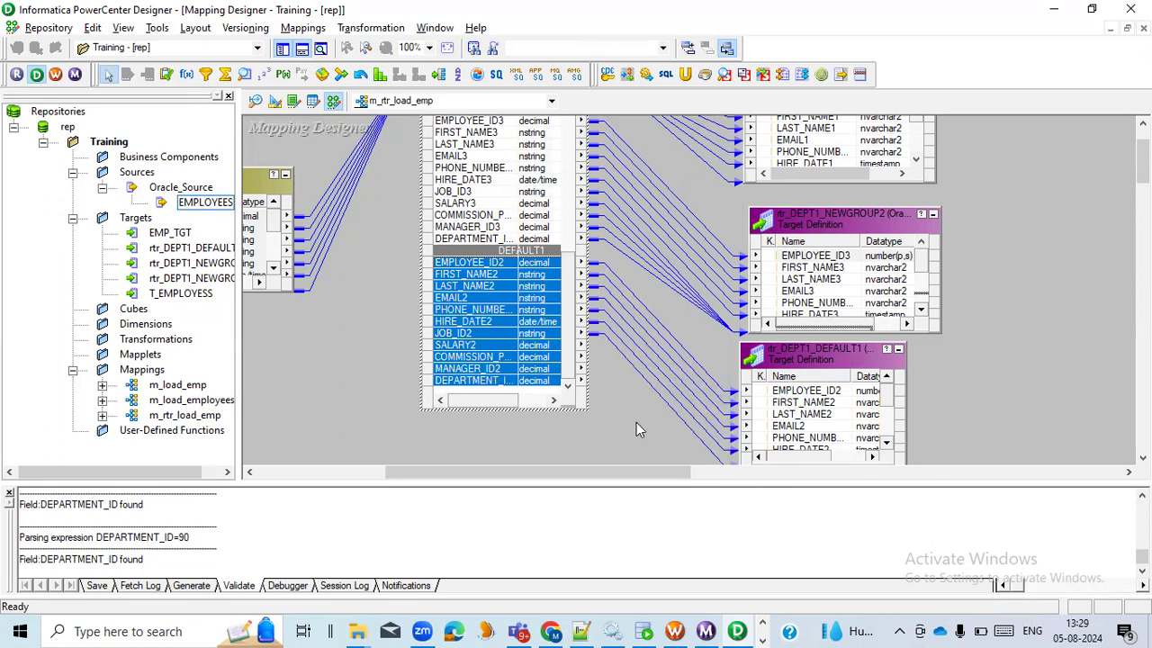
Arrange all objects of the m_rtr_load_emp mapping as icons
scroll(378, 342, up, 3)
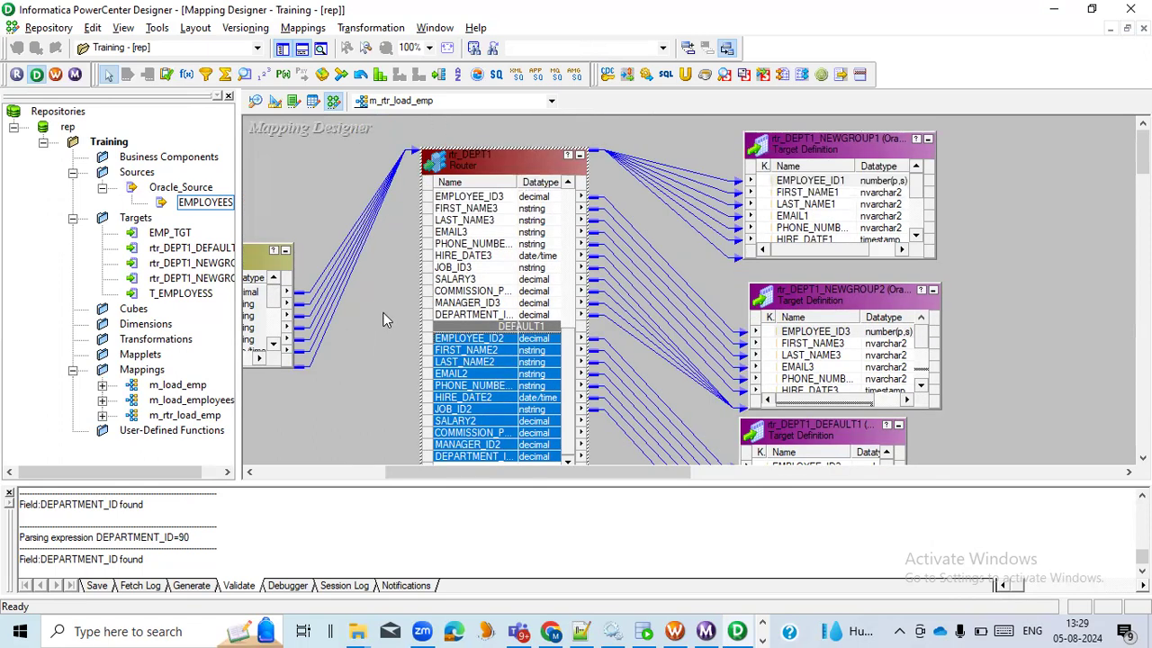
right_click(371, 306)
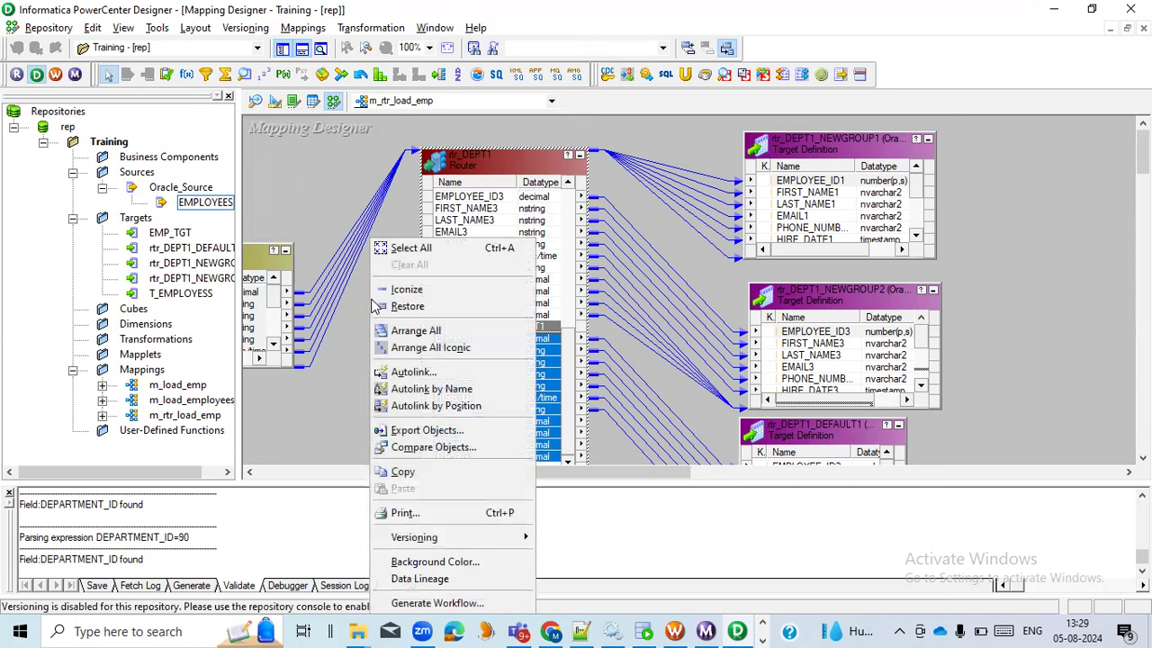
click(430, 347)
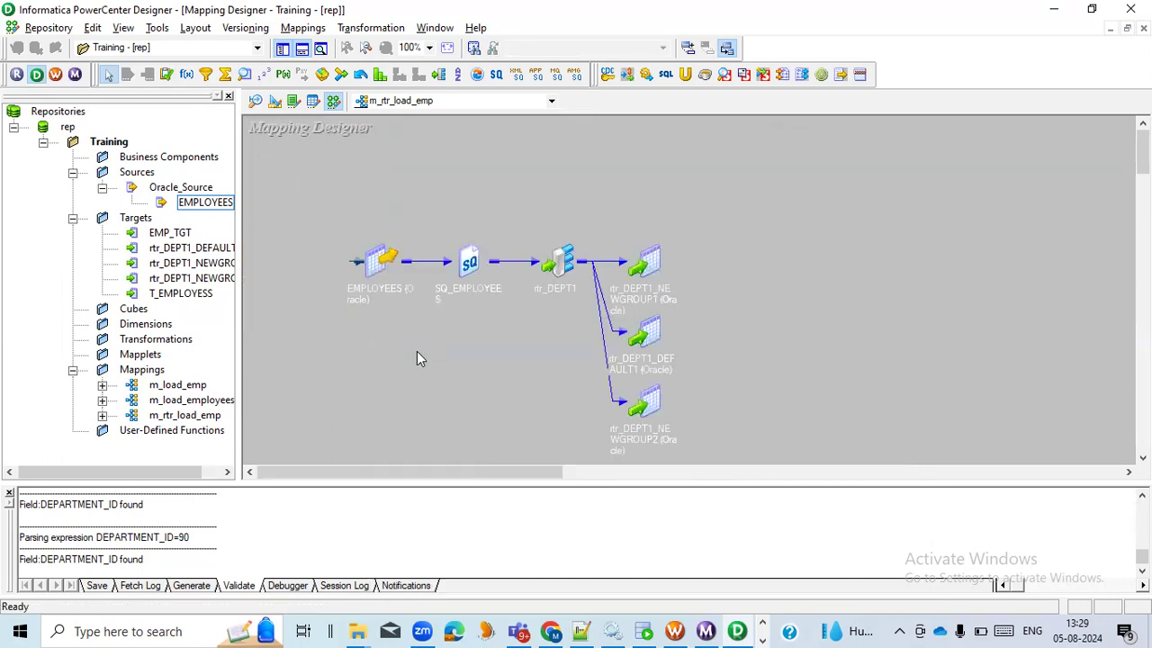
Validate the m_rtr_load_emp mapping and save it to the repository
click(561, 257)
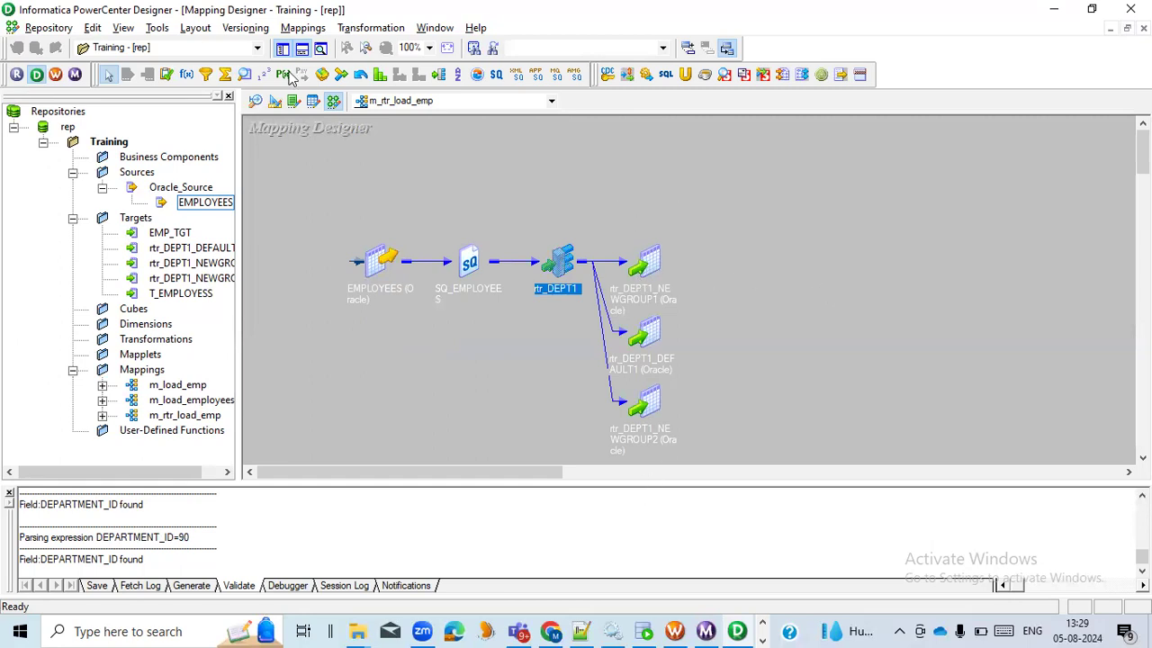
click(302, 27)
click(322, 131)
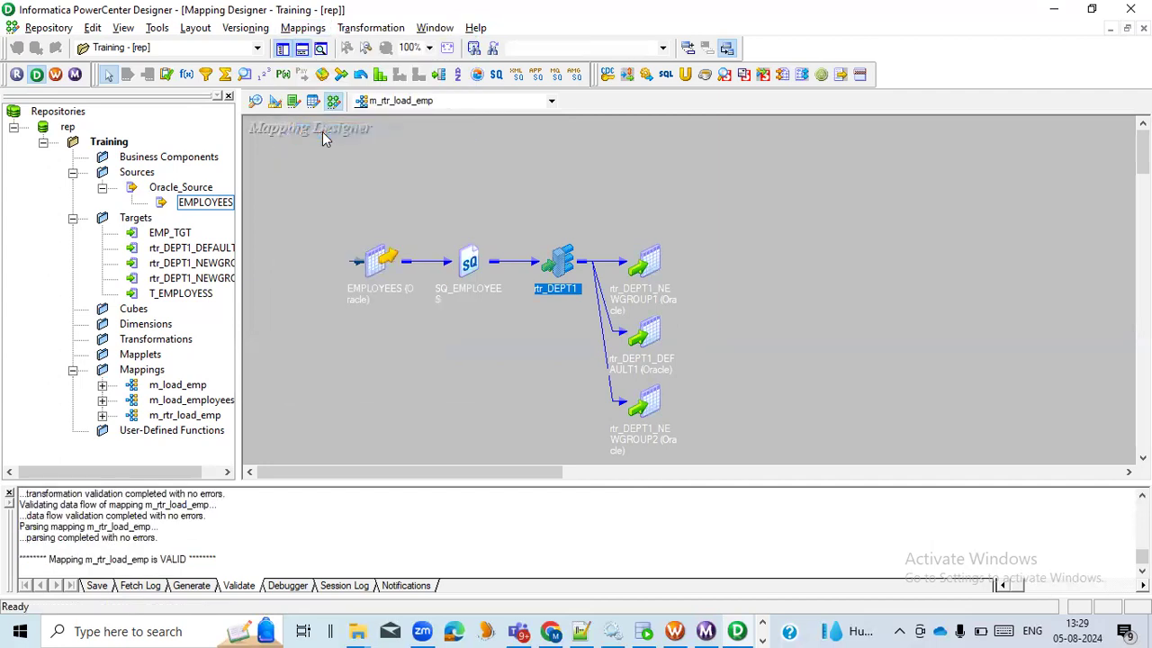
key(ctrl+s)
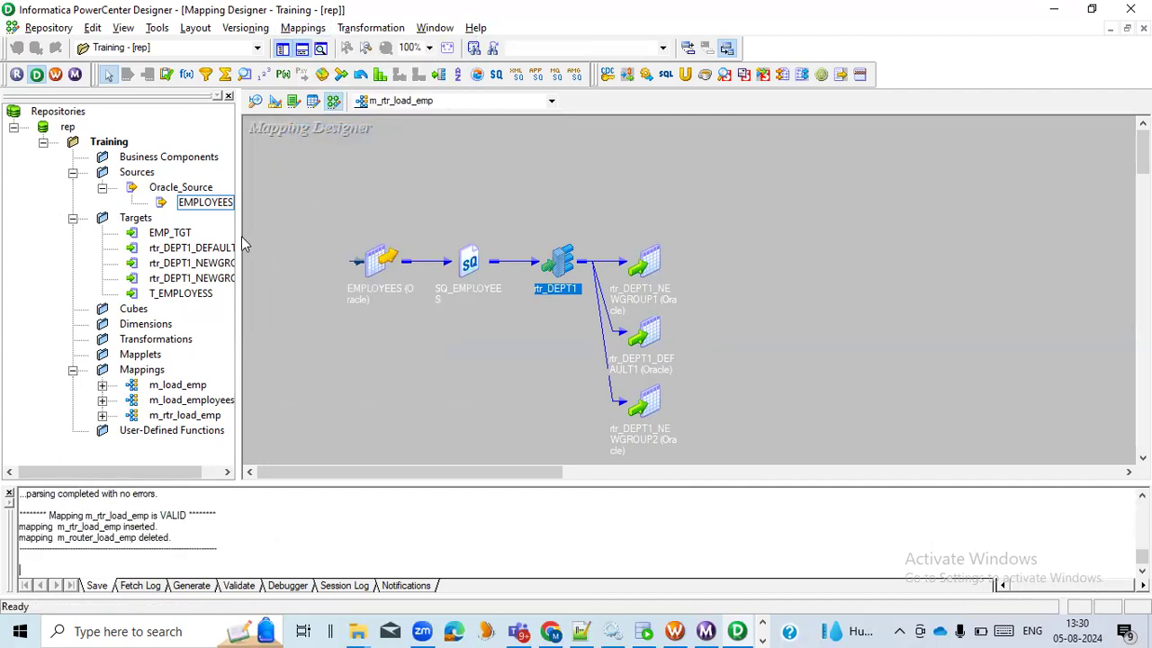
Widen the repository navigator and review the rtr_DEPT1_DEFAULT1, rtr_DEPT1_NEWGROUP1 and rtr_DEPT1_NEWGROUP2 definitions under Targets
drag(241, 236, 306, 238)
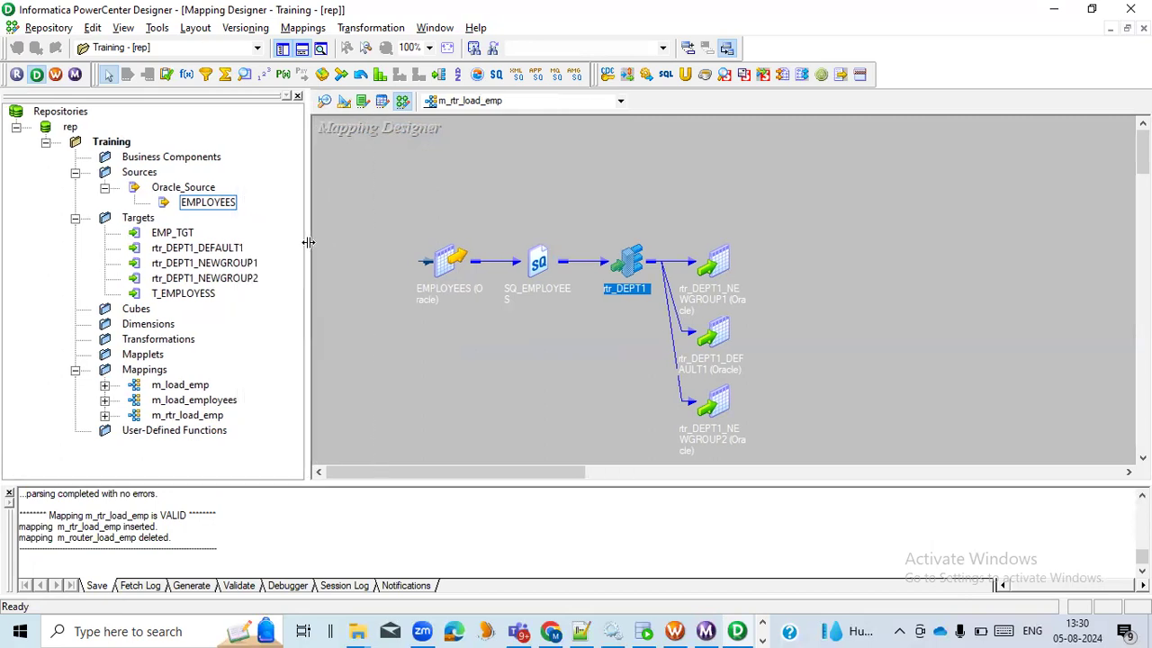
click(215, 250)
click(219, 265)
click(139, 220)
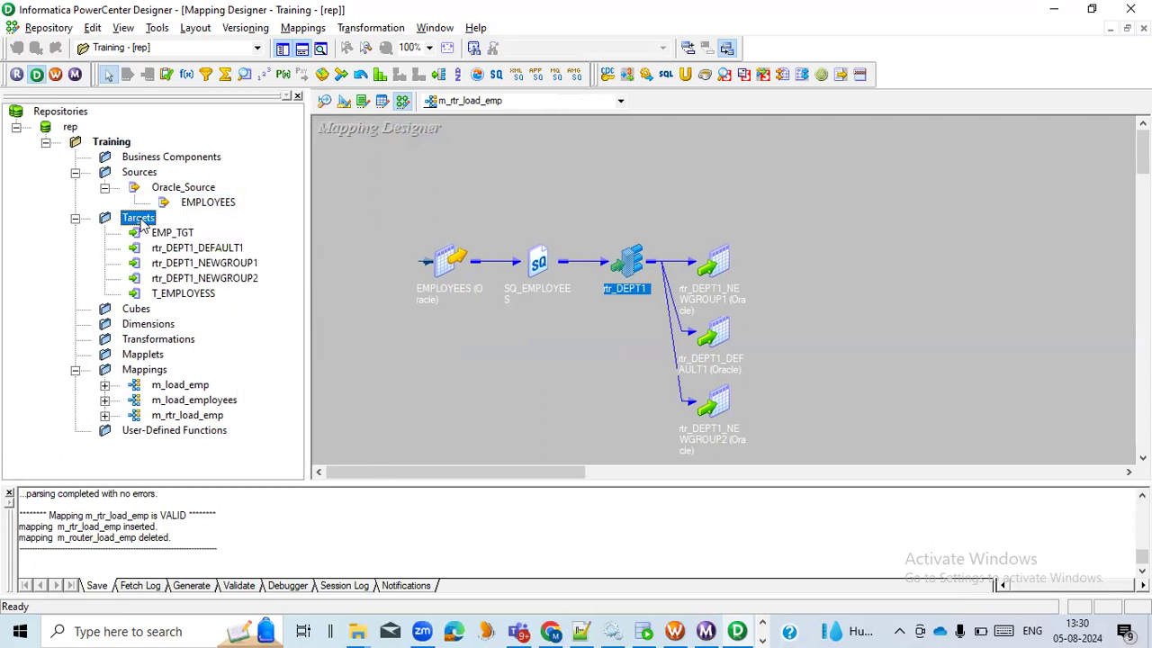
click(211, 279)
click(214, 250)
click(216, 264)
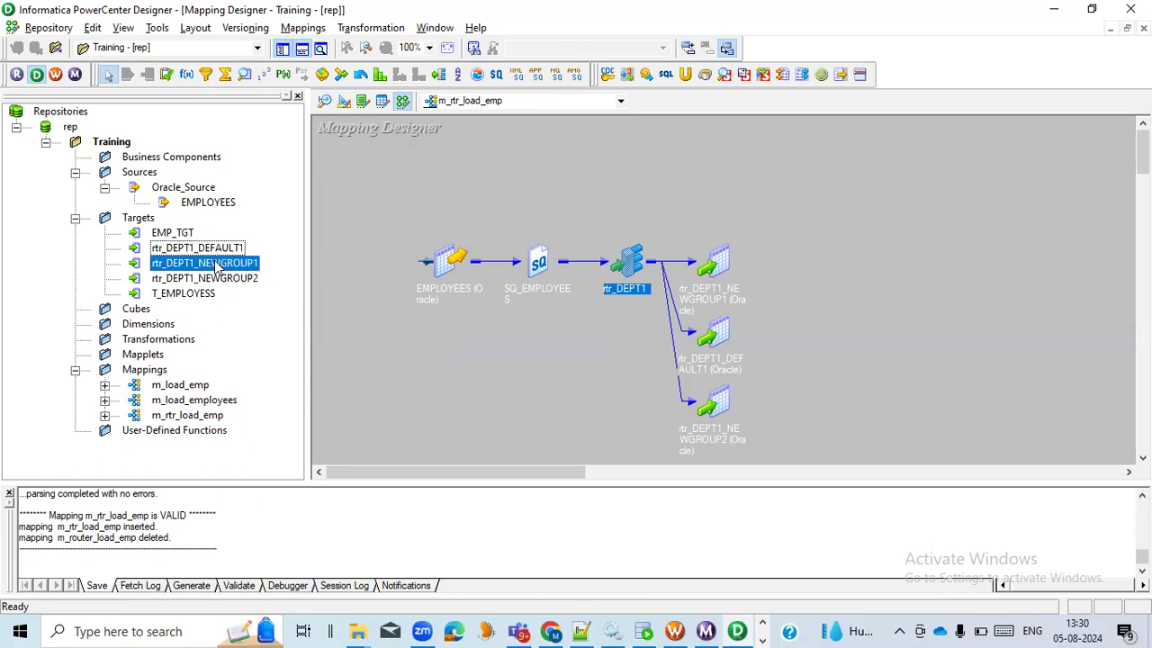
click(220, 280)
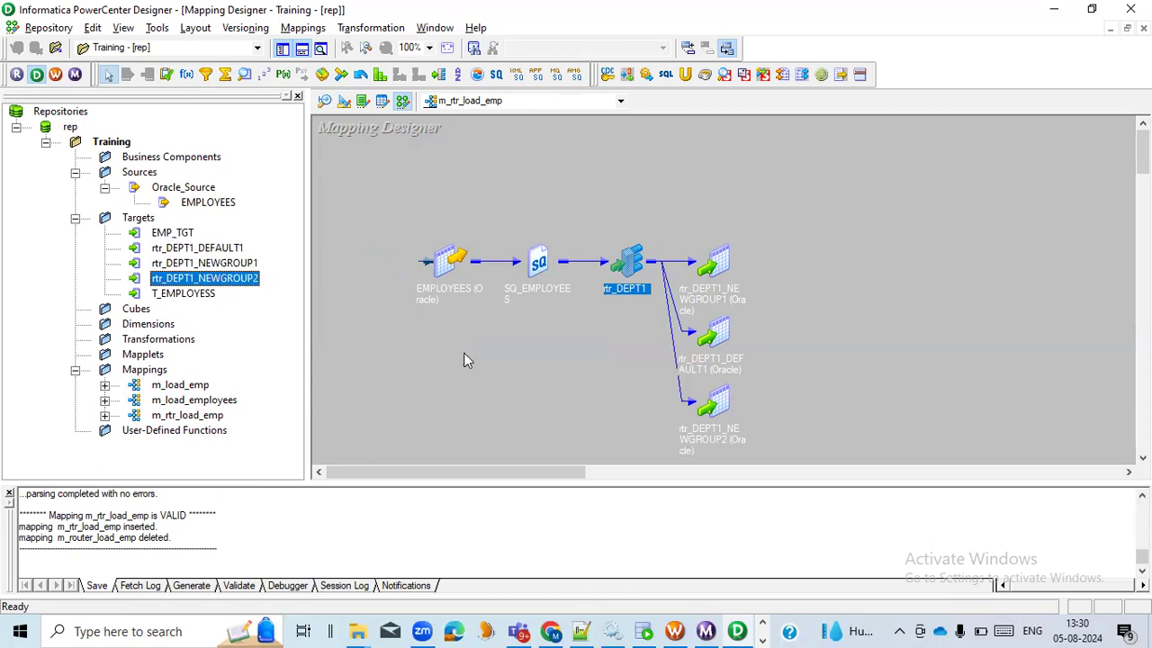
Switch to Workflow Manager and create a new workflow named wf_rtr_load_emp_tgt
click(674, 630)
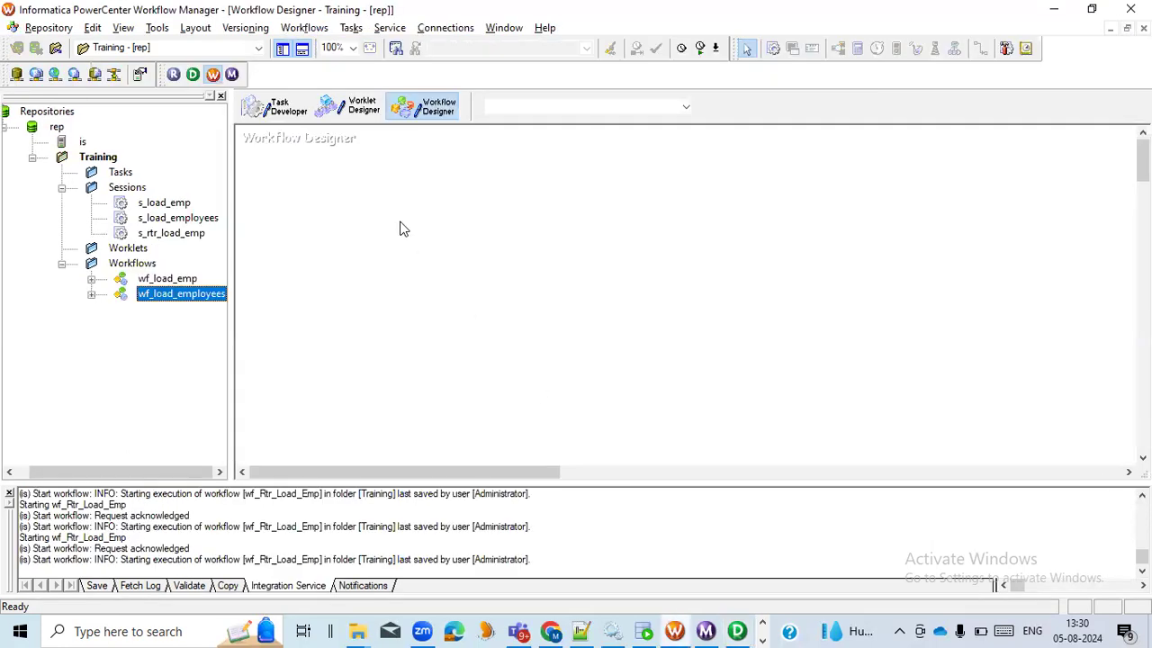
click(303, 27)
click(309, 48)
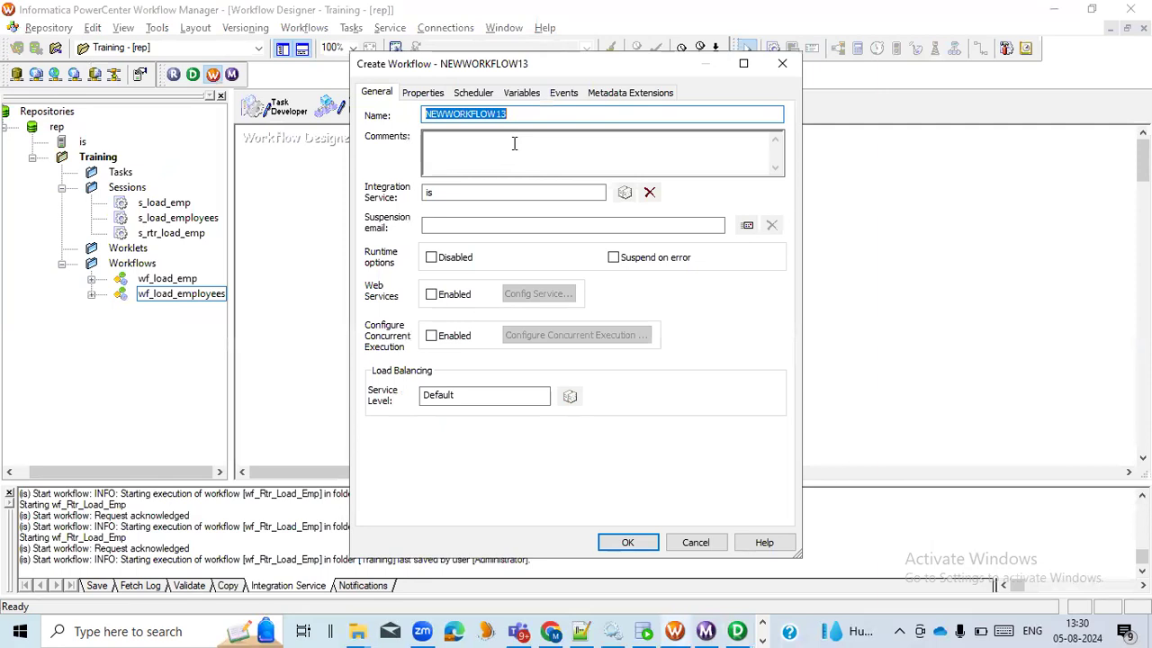
text(wf_rtr_load_emp)
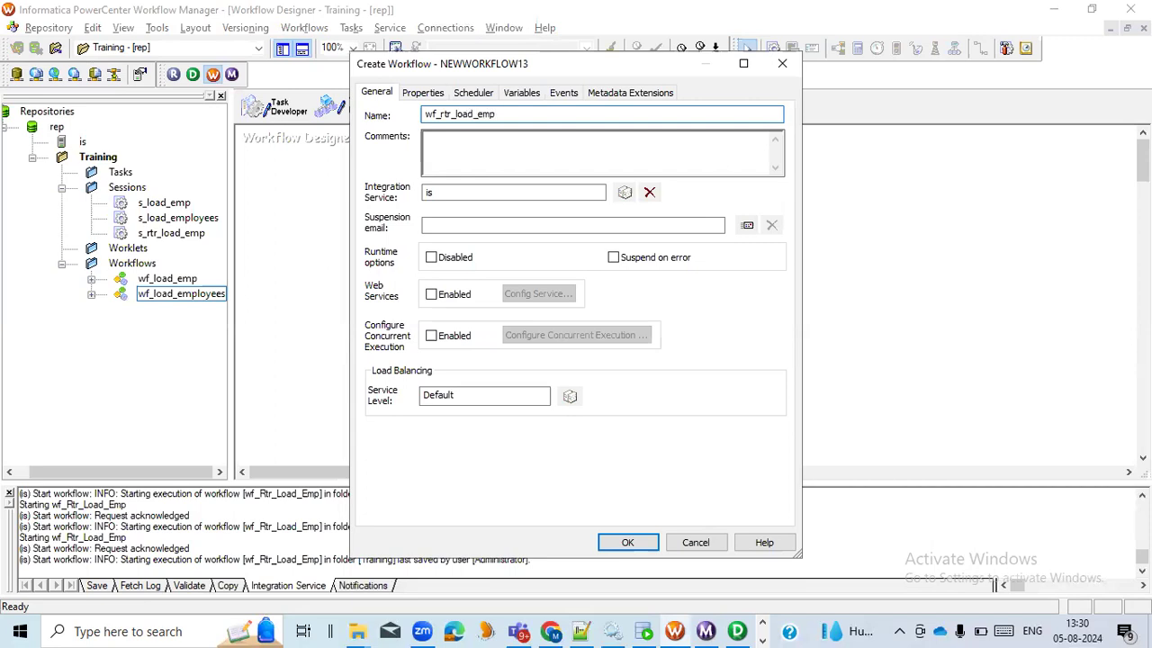
click(630, 541)
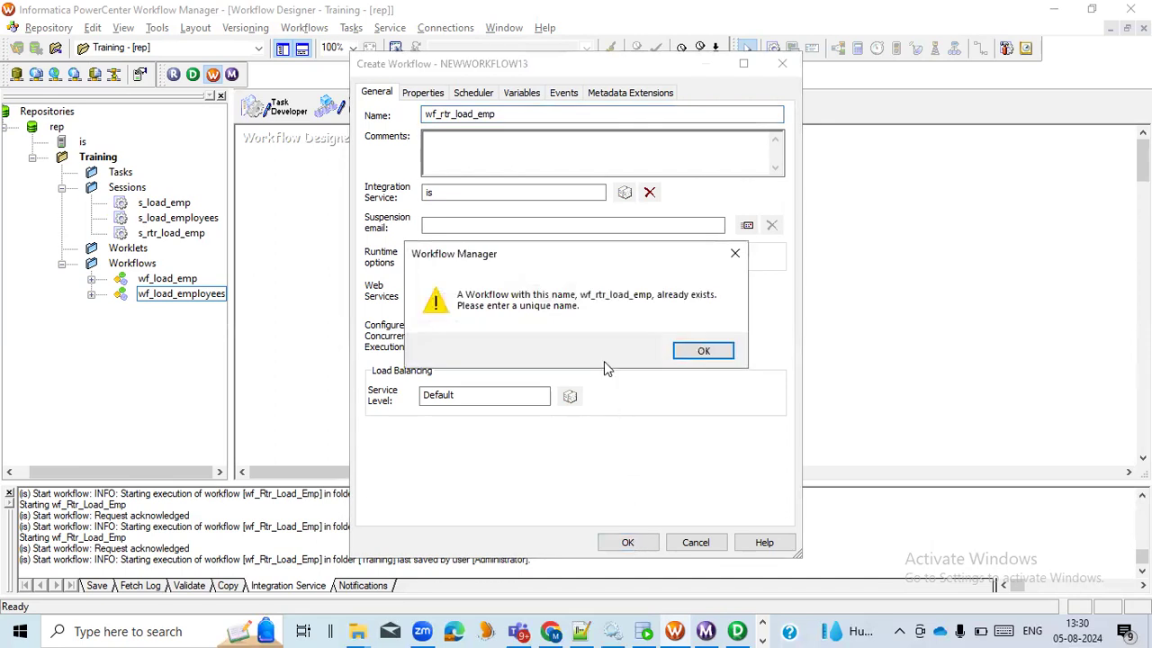
click(700, 353)
click(507, 118)
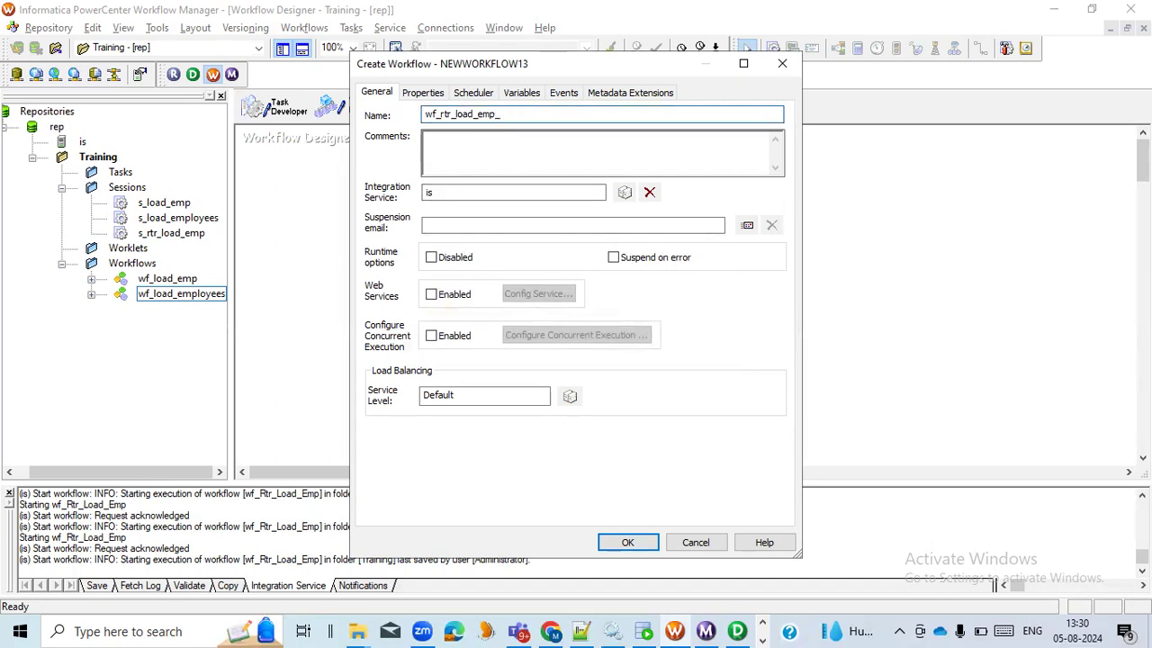
text(_tgt)
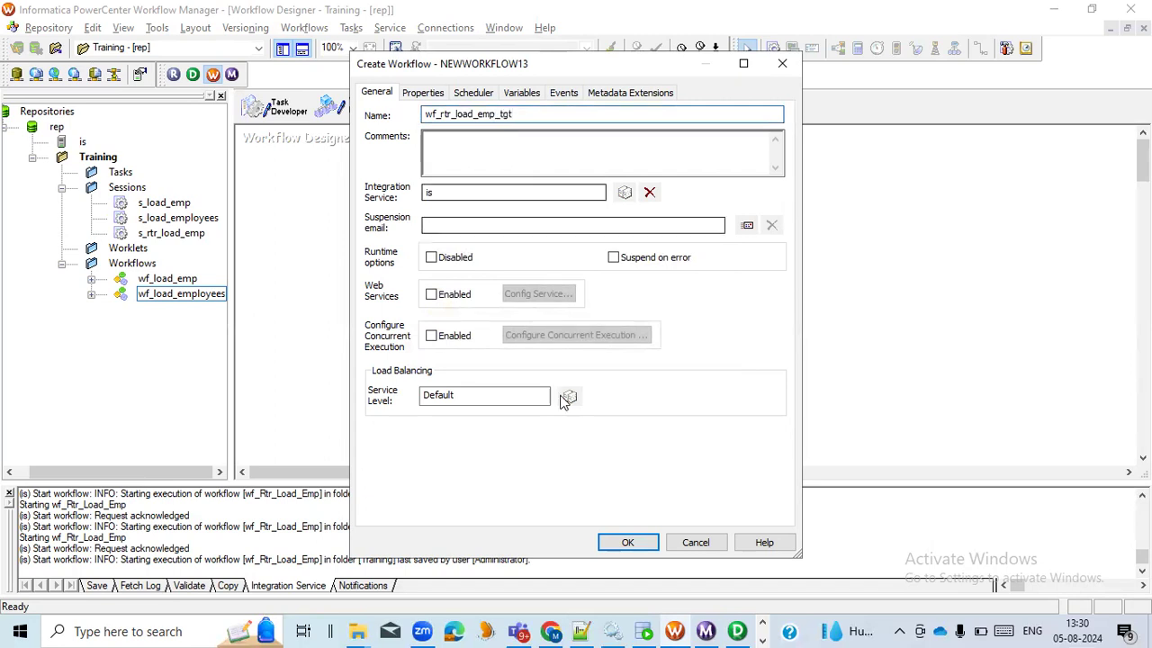
click(621, 543)
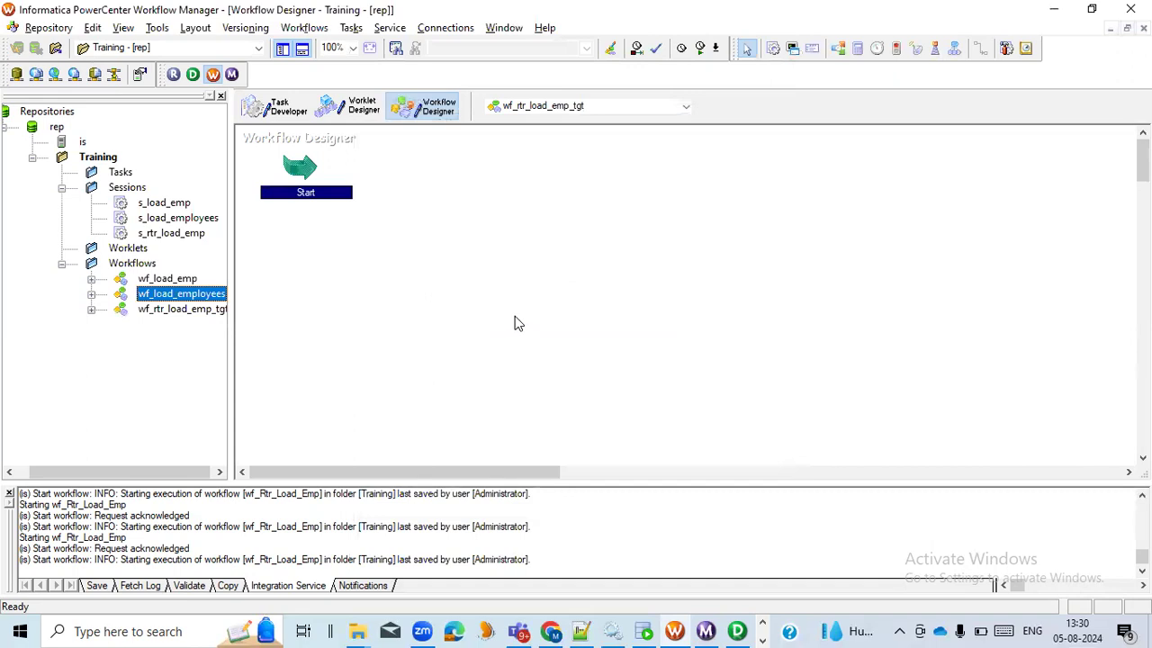
Open the Task Developer and clear all existing sessions from its workspace
click(280, 119)
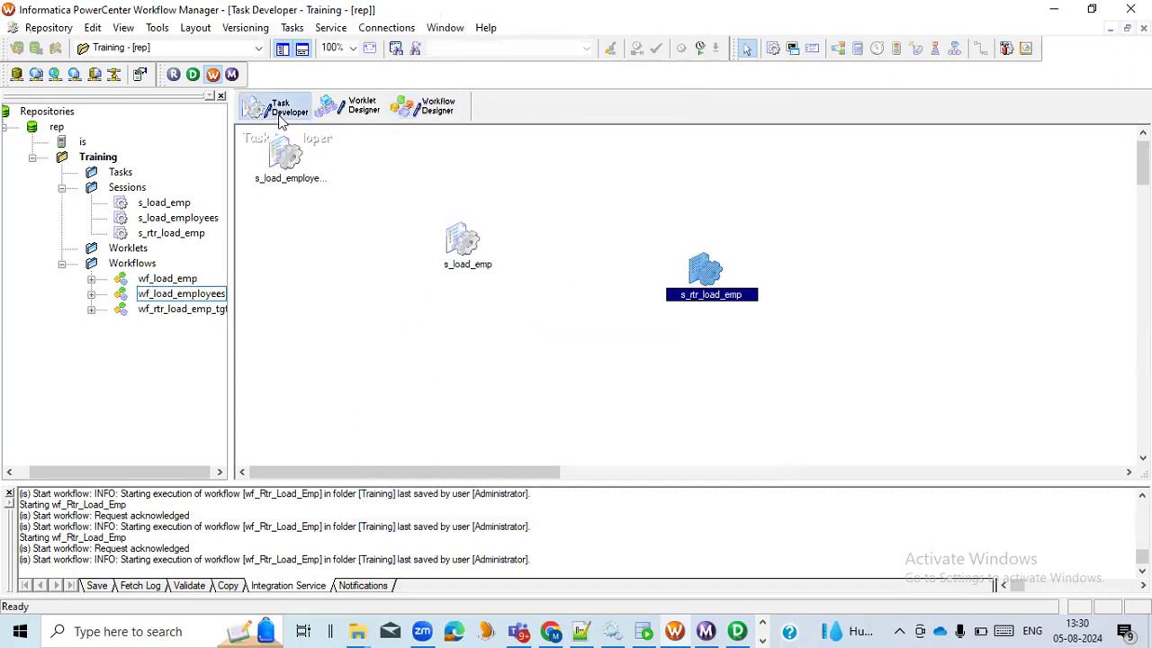
right_click(343, 262)
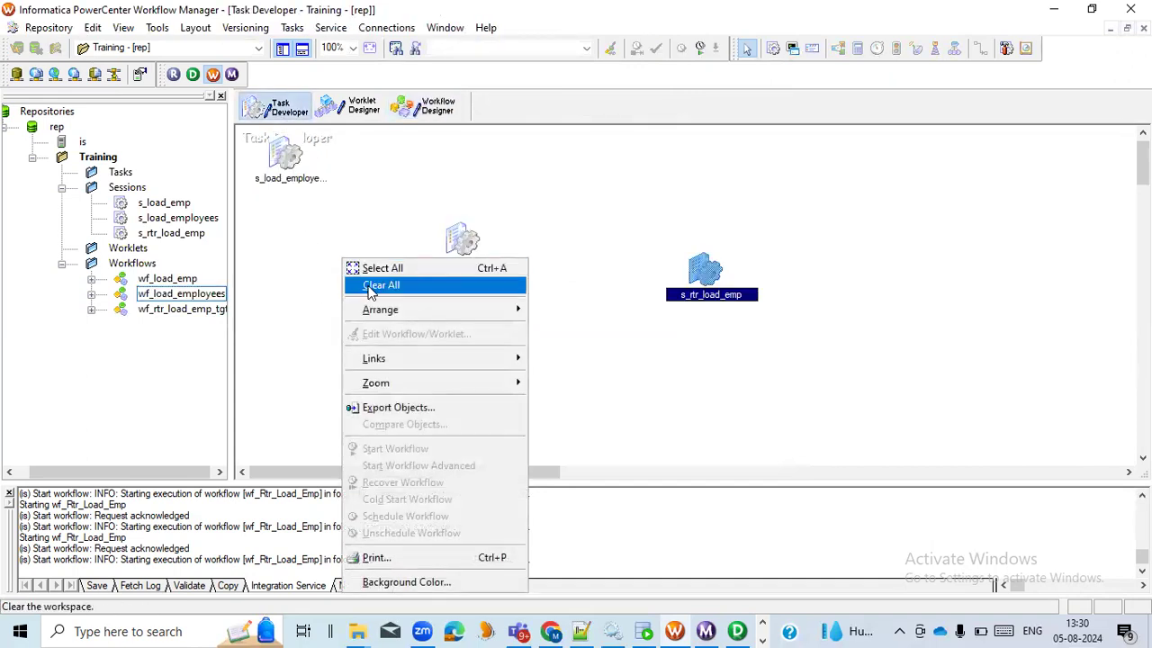
click(360, 285)
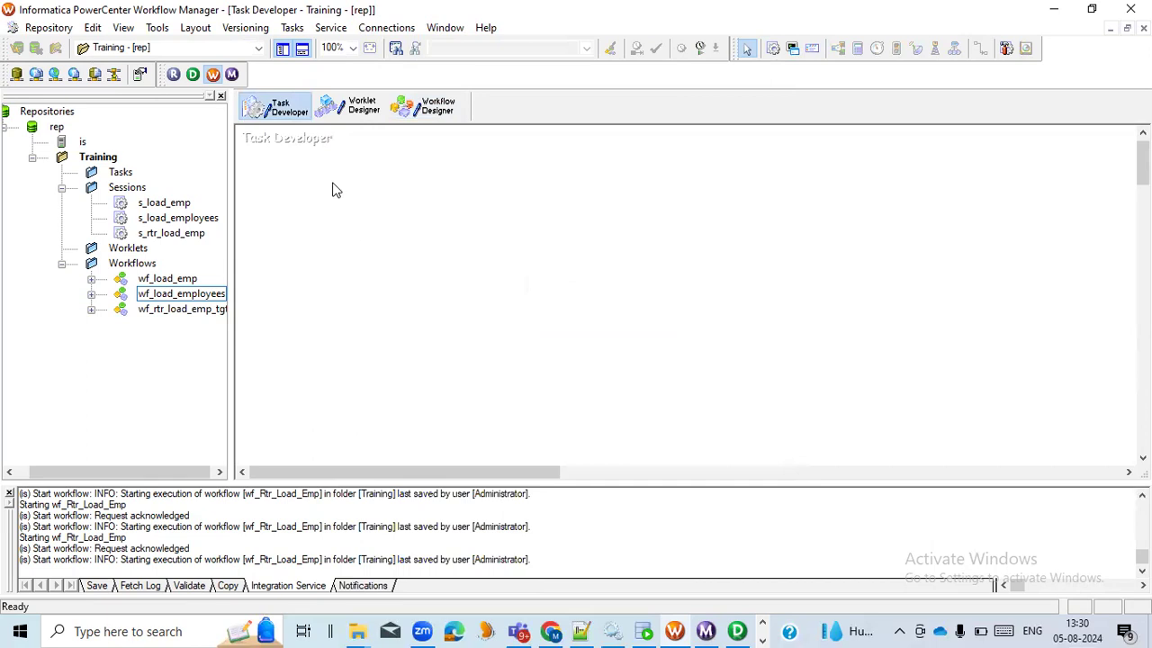
Create a reusable session task named s_rtr_load_emp_tgt and associate it with the m_rtr_load_emp mapping
click(292, 27)
click(310, 47)
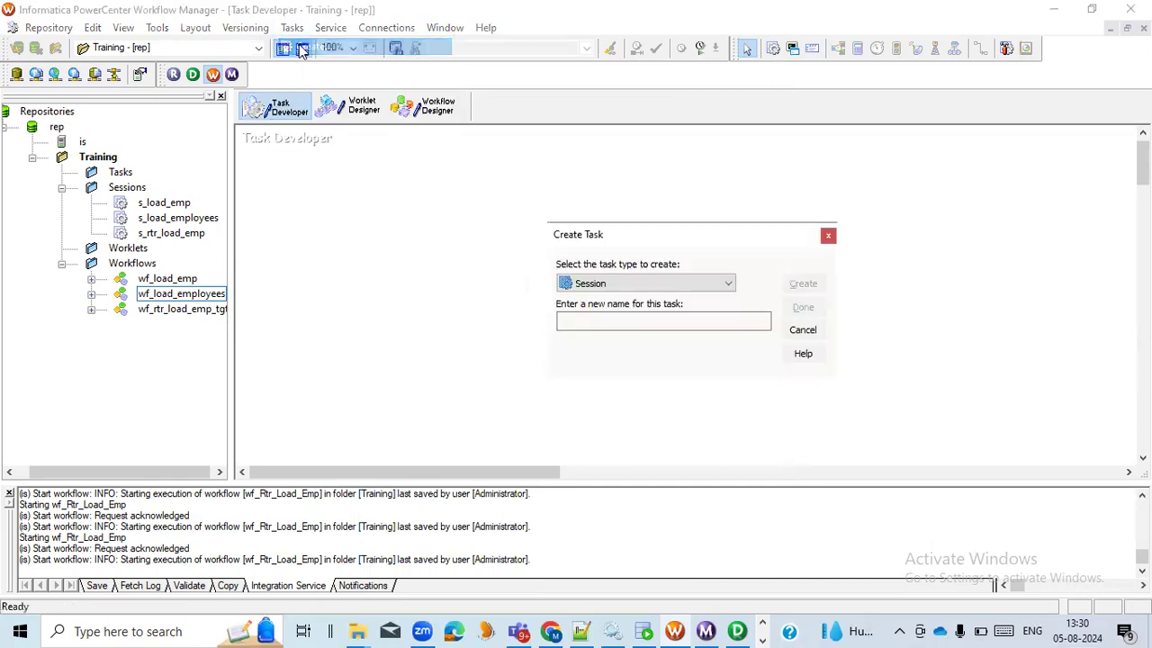
click(583, 321)
text(s_rtr_load_emp_tgt)
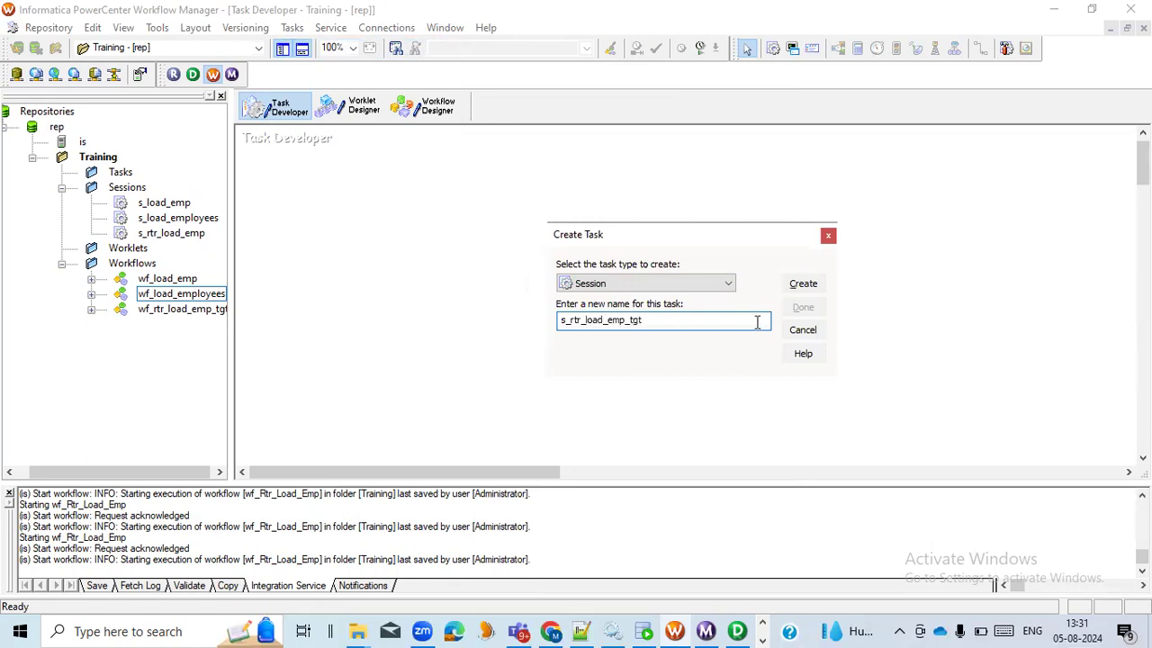
click(806, 286)
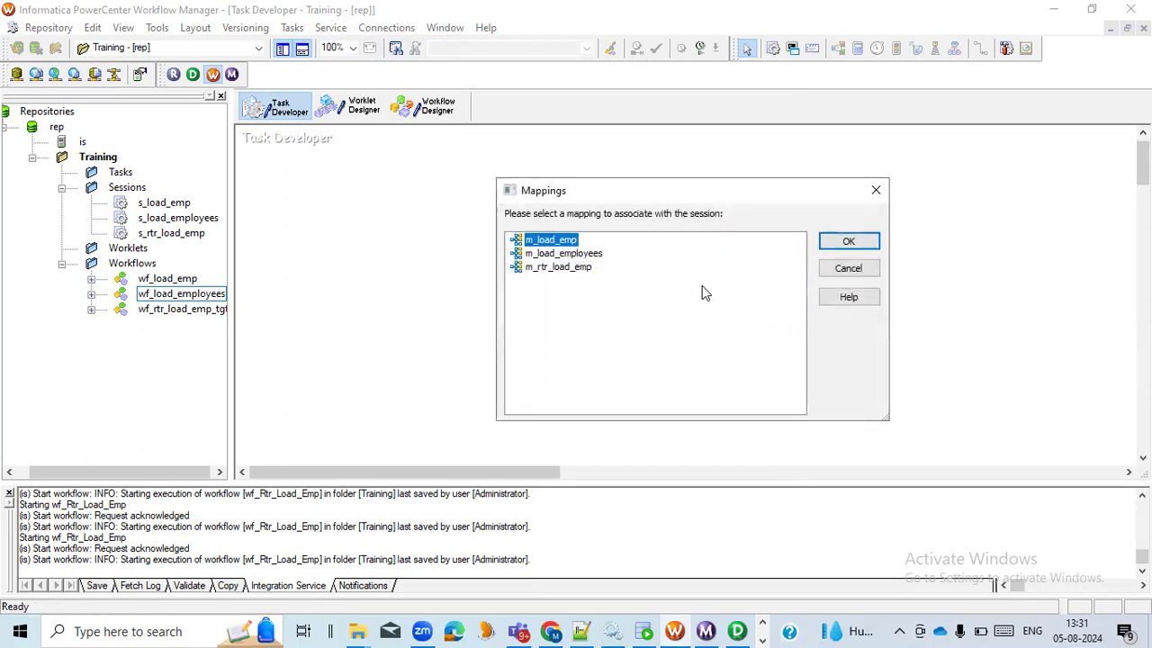
click(573, 270)
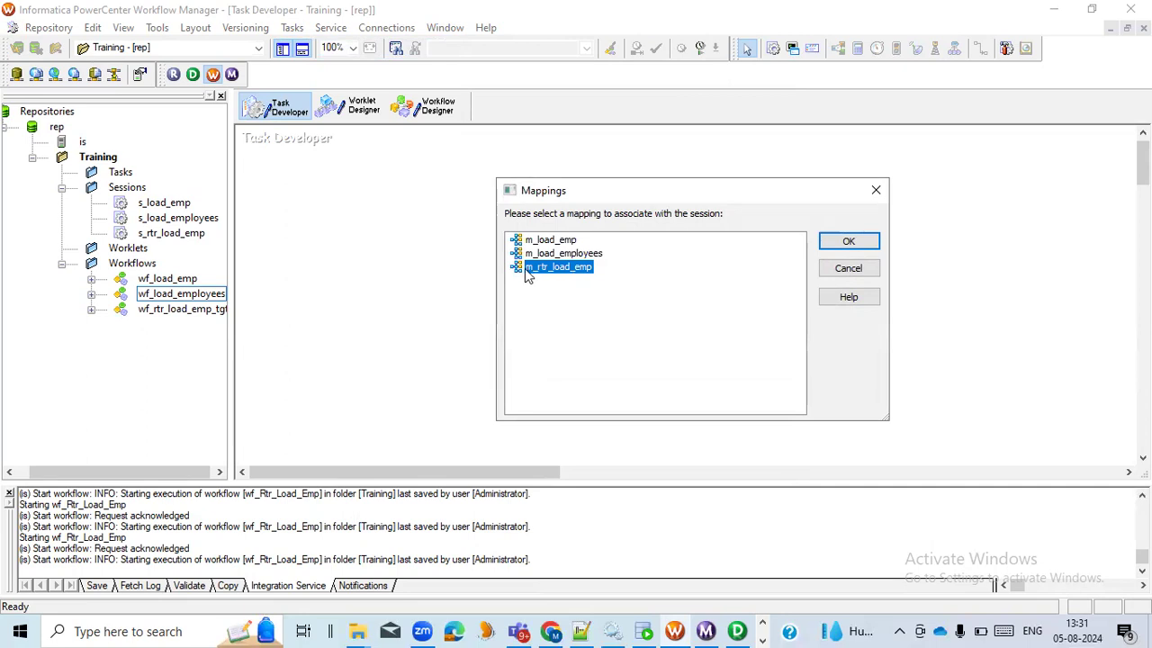
click(848, 241)
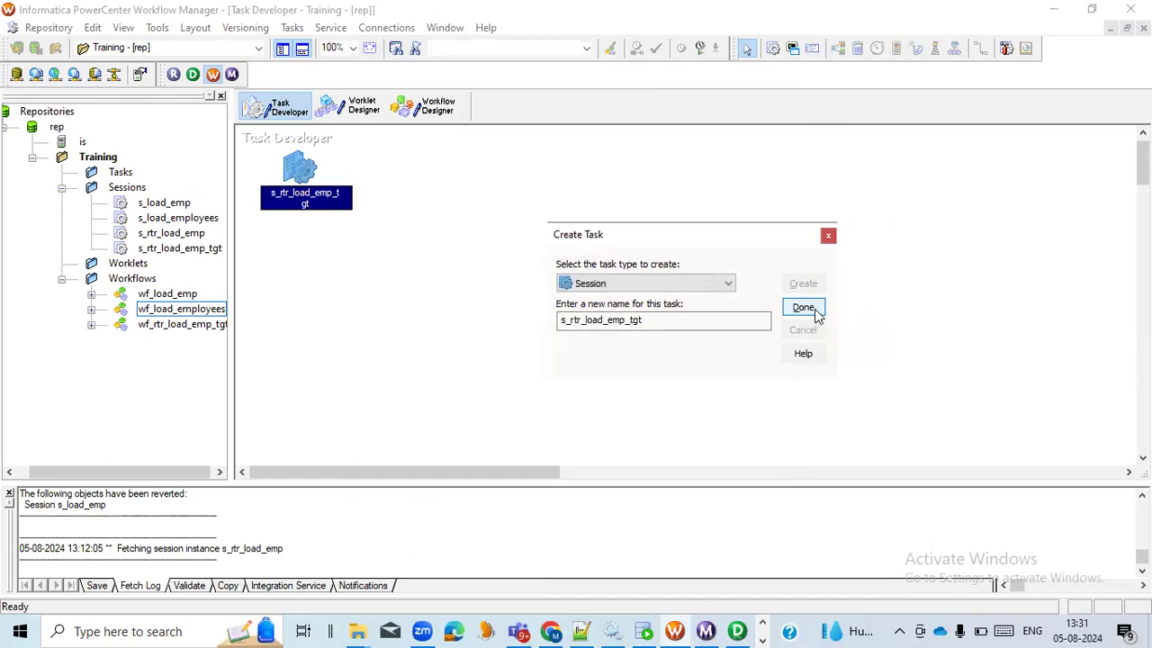
click(803, 307)
Move the new session toward the middle of the Task Developer workspace and view its general settings
drag(302, 171, 441, 238)
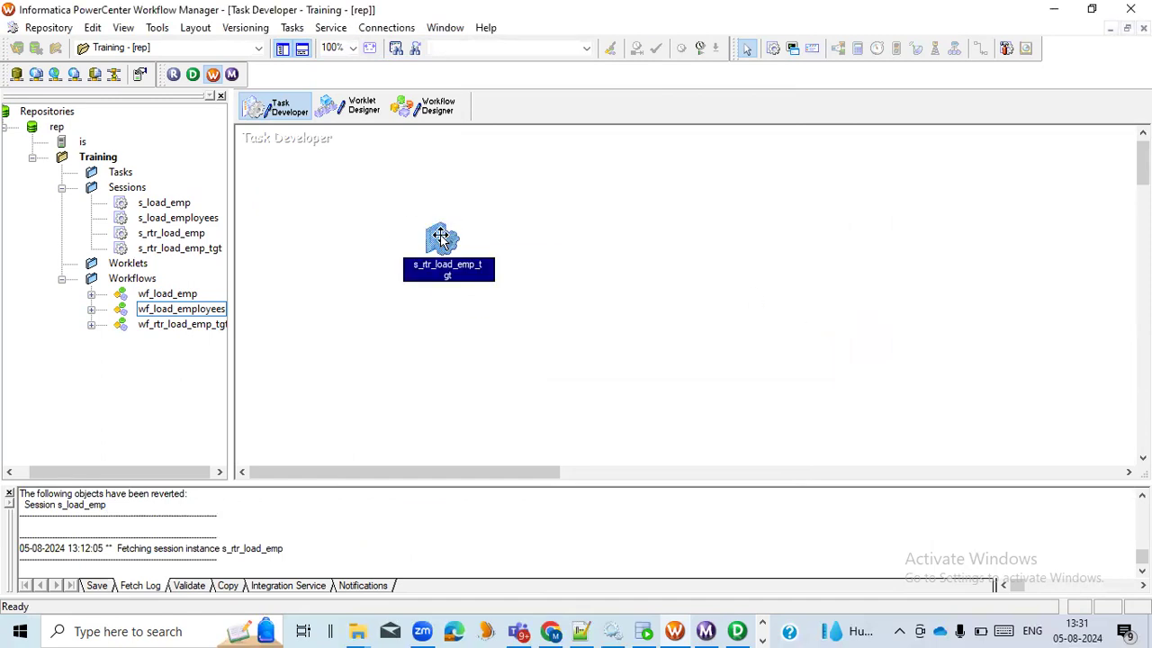
double_click(441, 239)
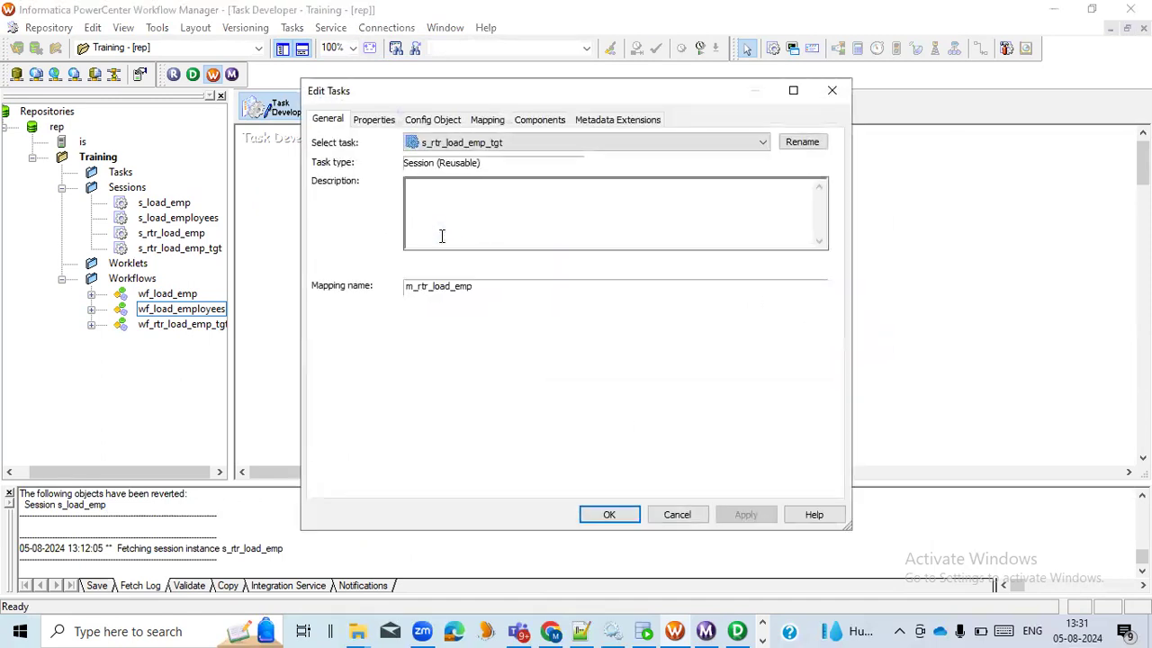
click(676, 513)
Add the s_rtr_load_emp_tgt session to the wf_rtr_load_emp_tgt workflow and link the Start task to it
click(426, 115)
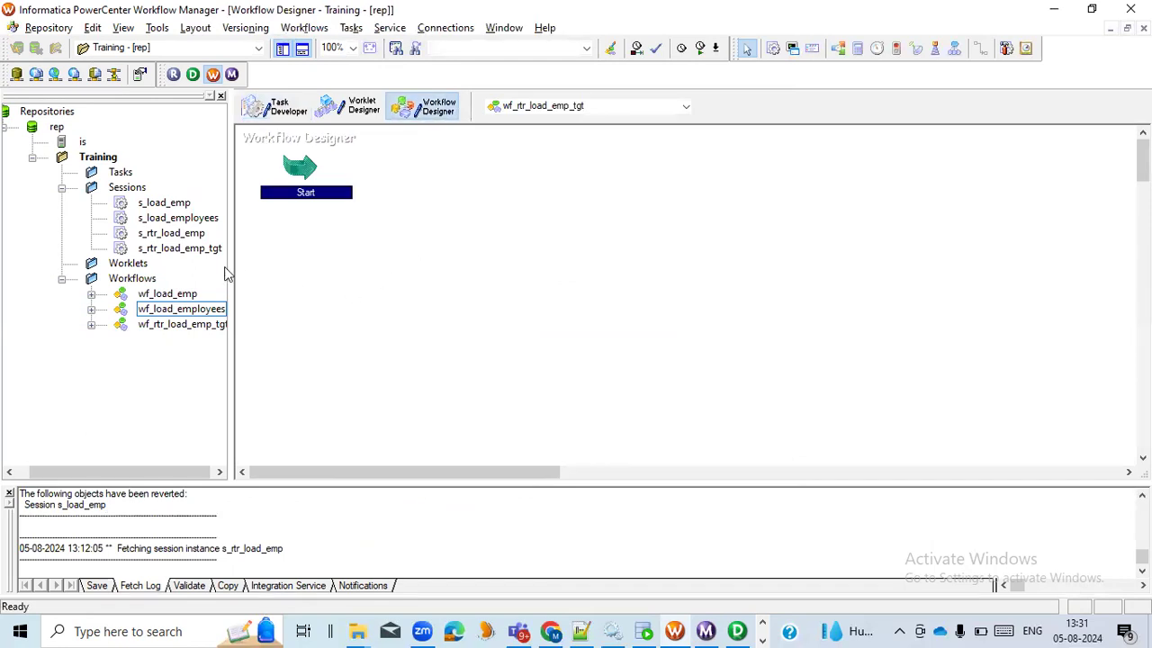
drag(176, 252, 693, 250)
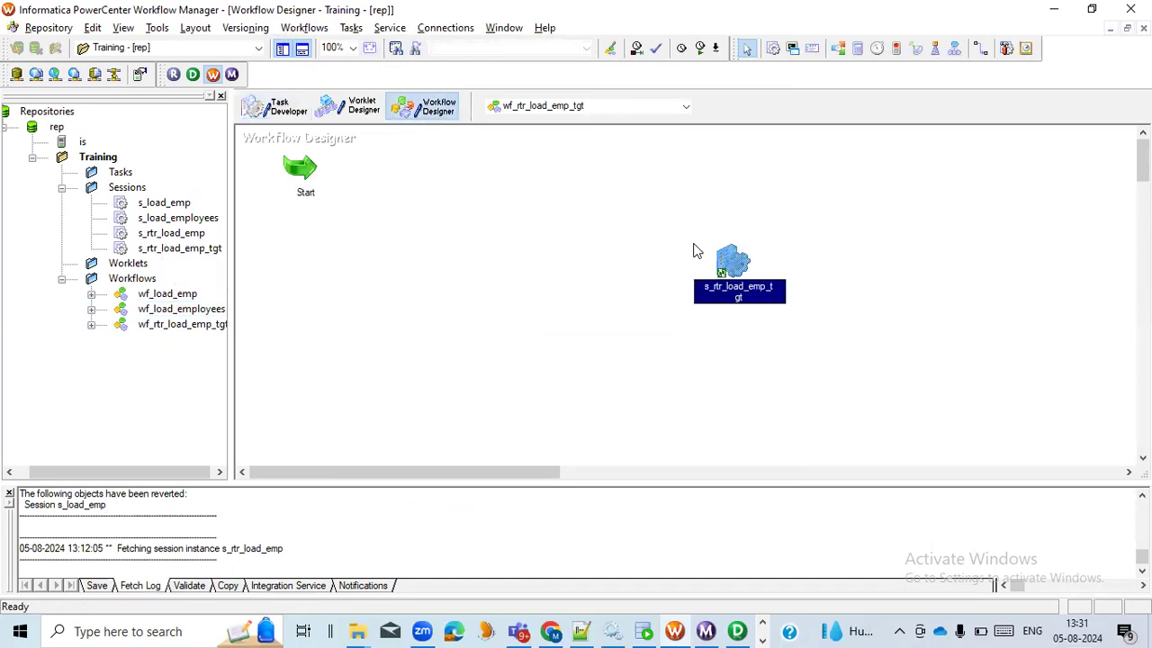
click(980, 49)
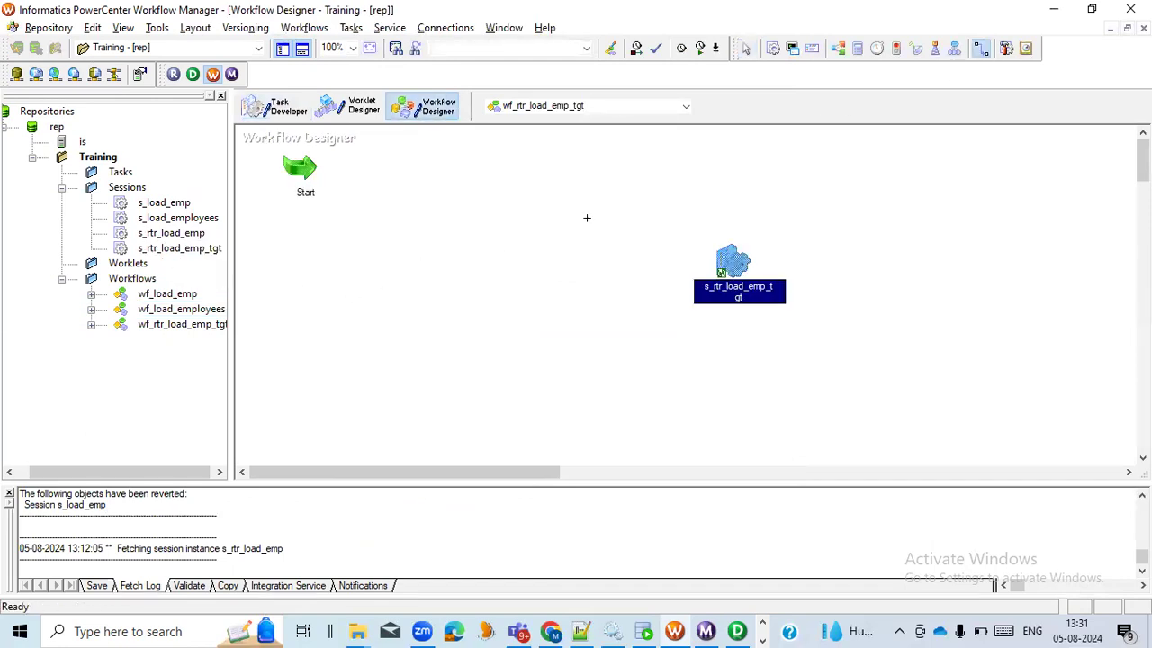
drag(300, 167, 734, 268)
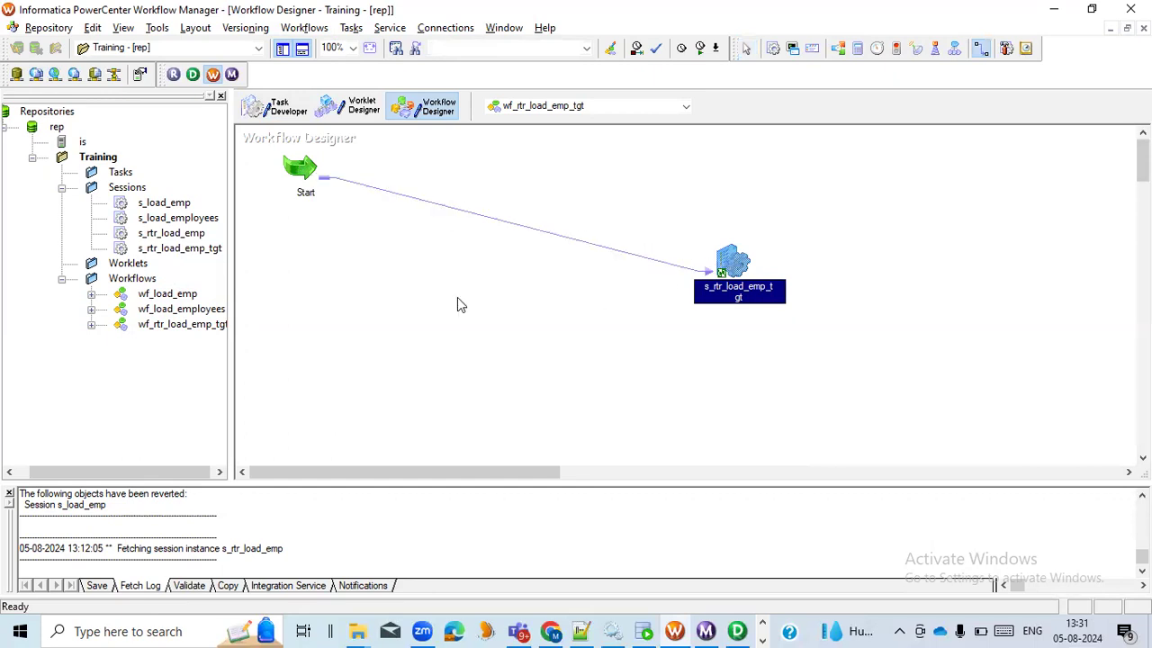
Arrange the Start task and the linked session horizontally in the workflow
right_click(457, 299)
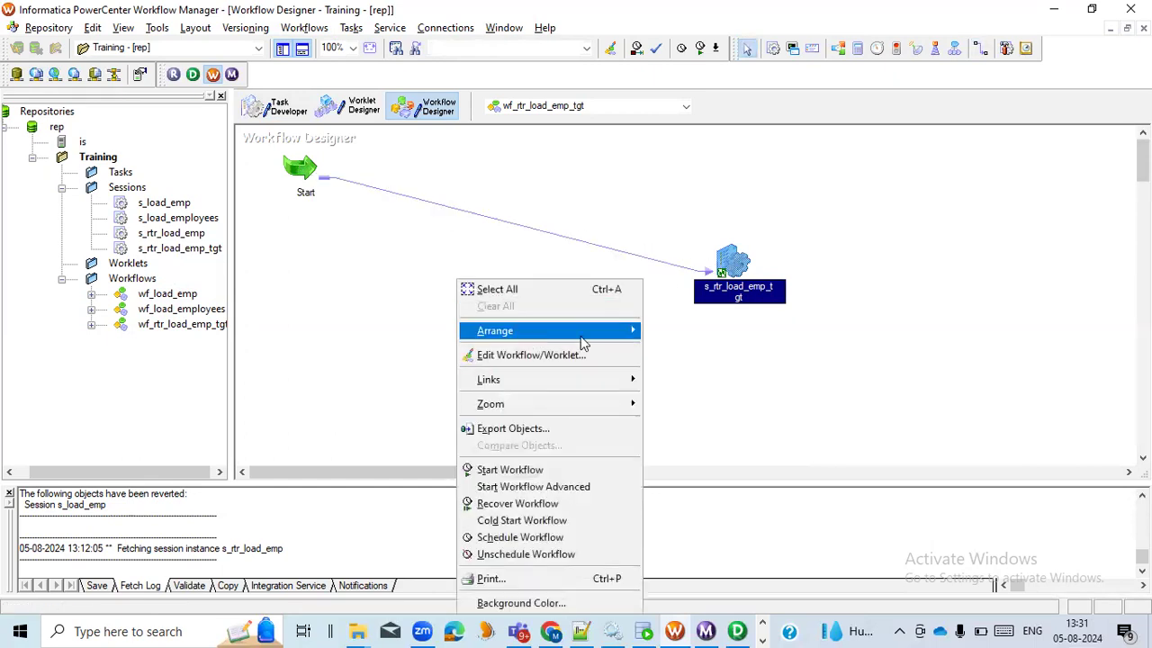
mouse_move(580, 331)
click(686, 330)
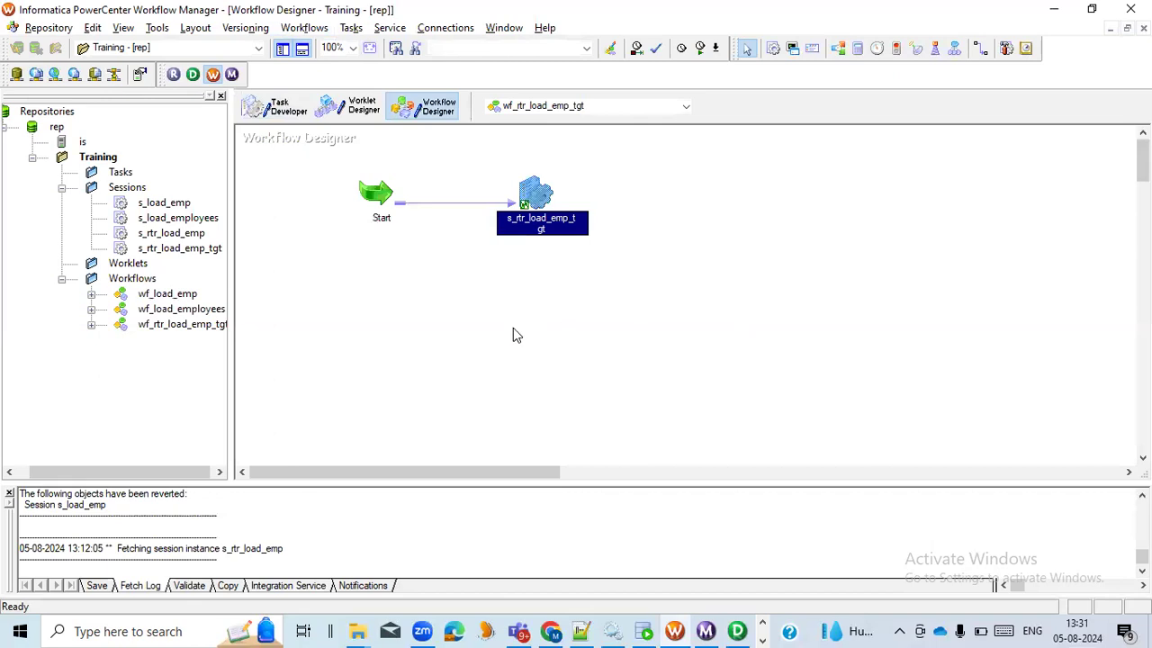
Review the writer, connection and load properties of target rtr_DEPT1_DEFAULT1 in the s_rtr_load_emp_tgt session, leaving without changes
click(413, 268)
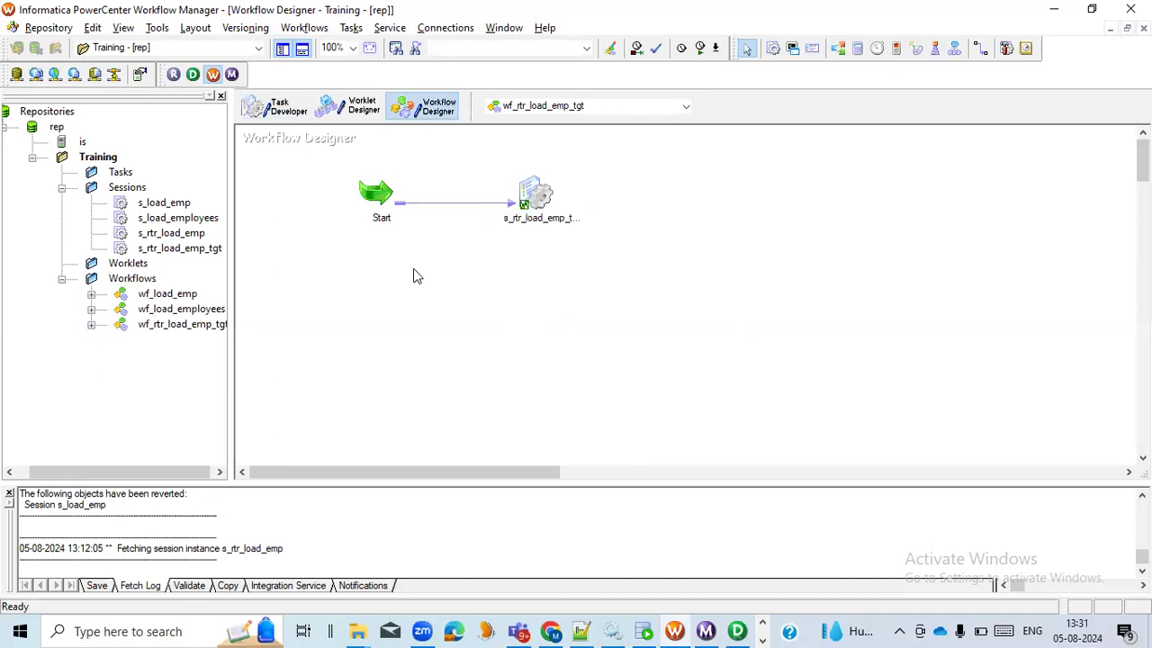
click(538, 200)
double_click(537, 195)
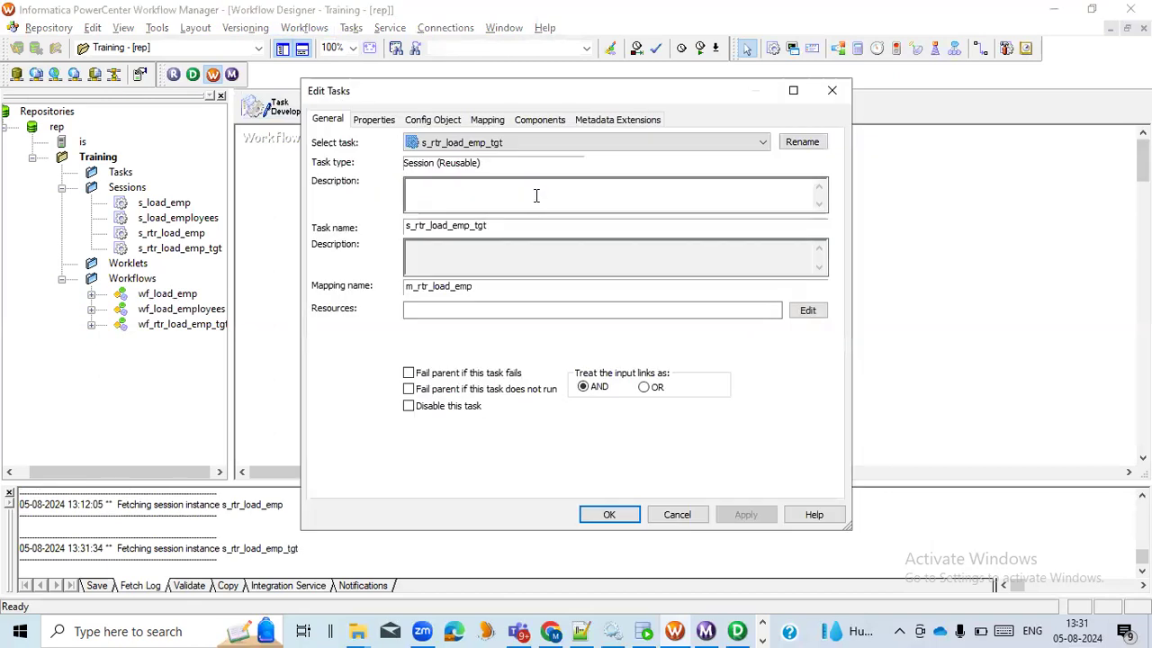
click(488, 121)
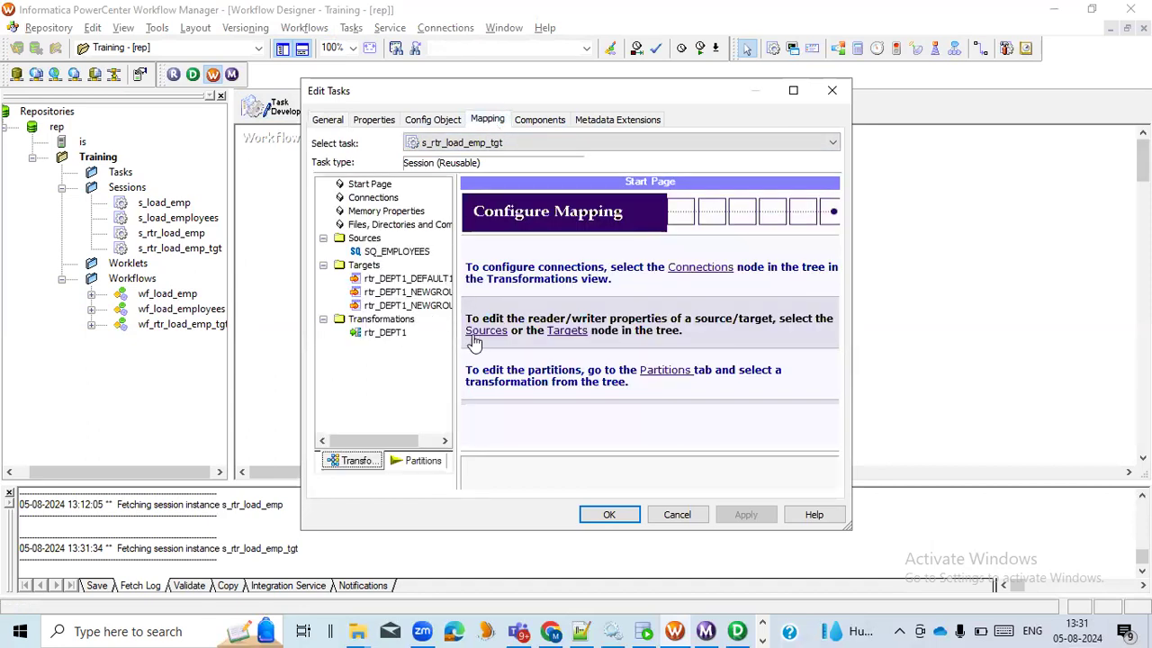
drag(458, 337, 537, 337)
click(423, 279)
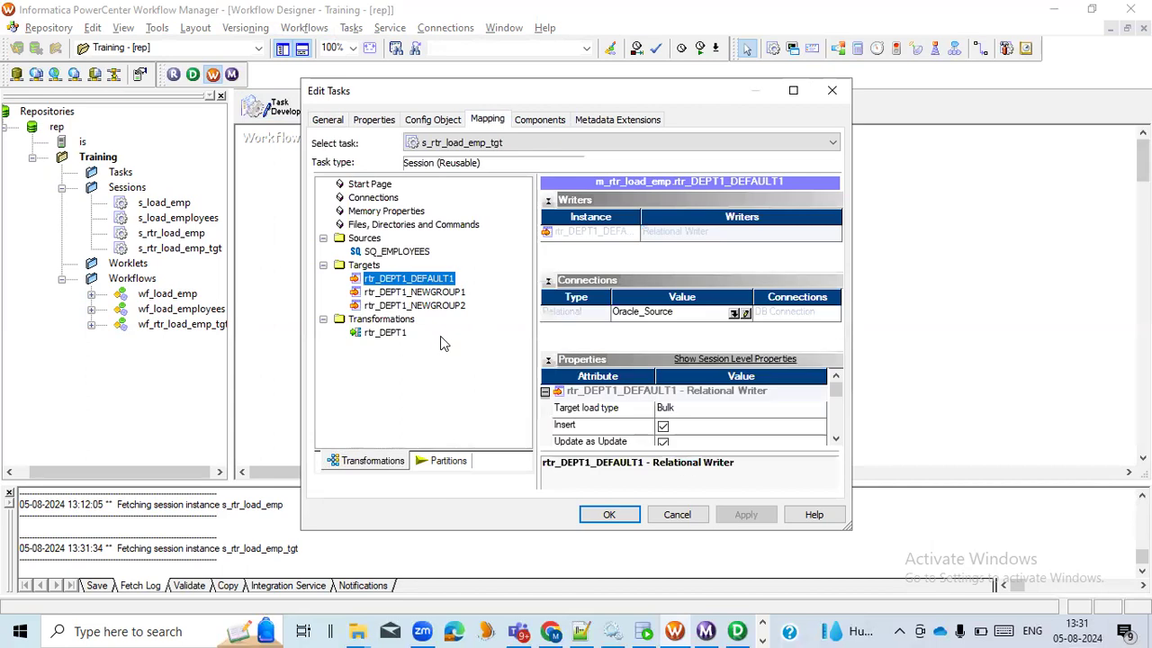
click(793, 90)
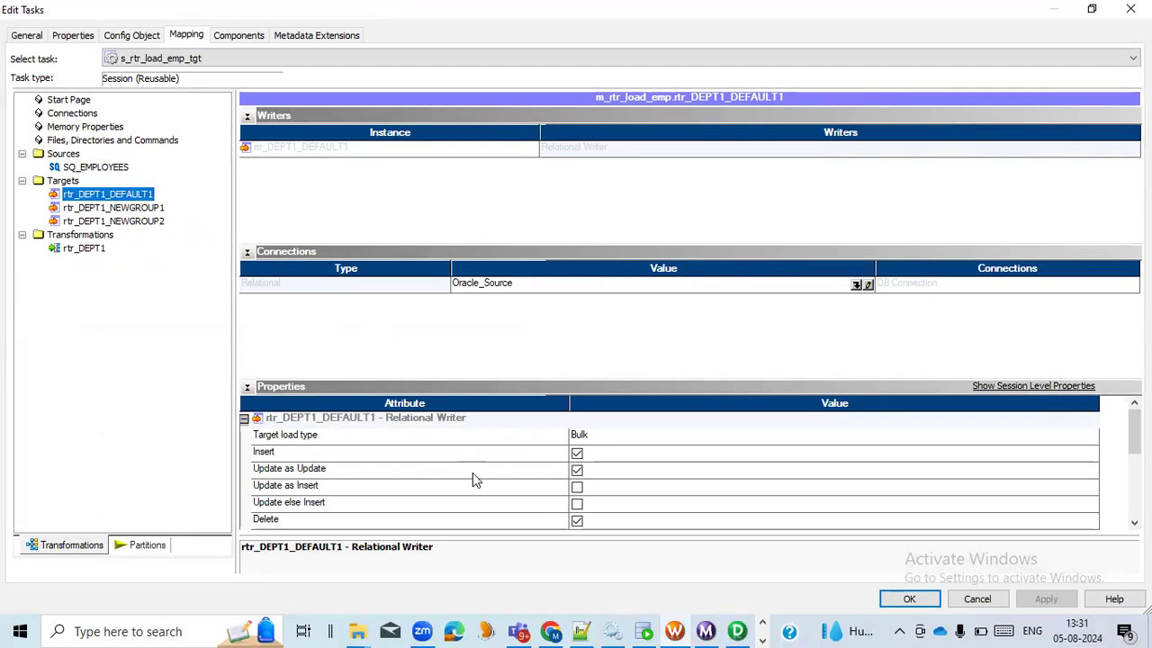
scroll(474, 478, down, 2)
scroll(473, 479, down, 1)
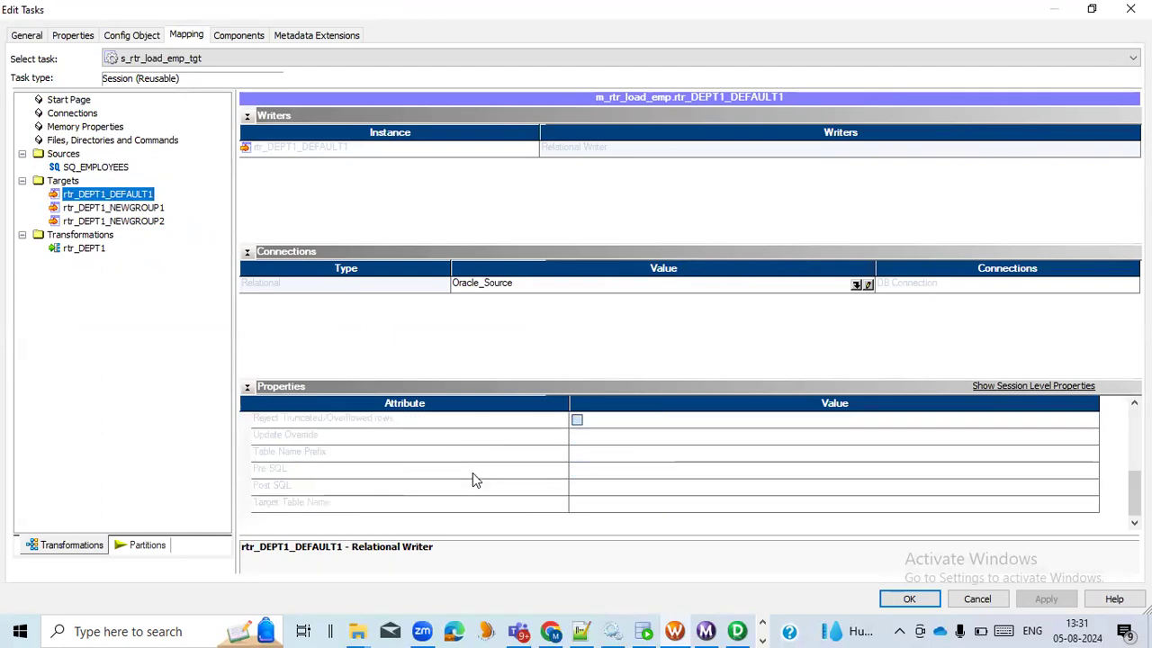
scroll(472, 479, up, 3)
scroll(474, 480, down, 1)
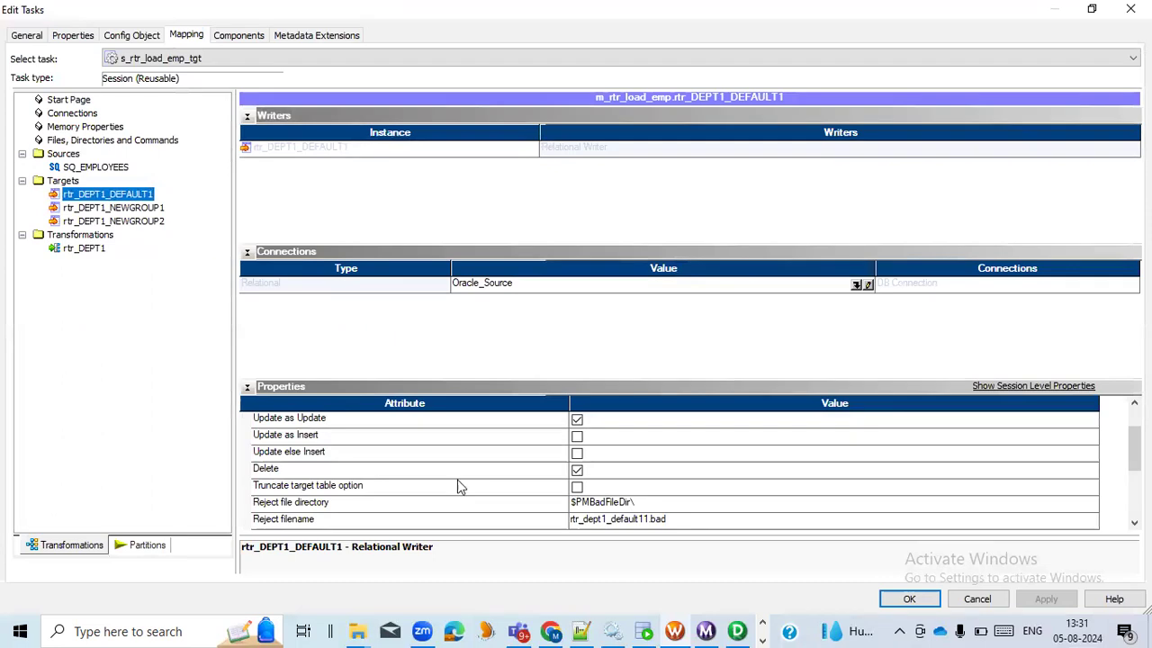
scroll(427, 499, down, 1)
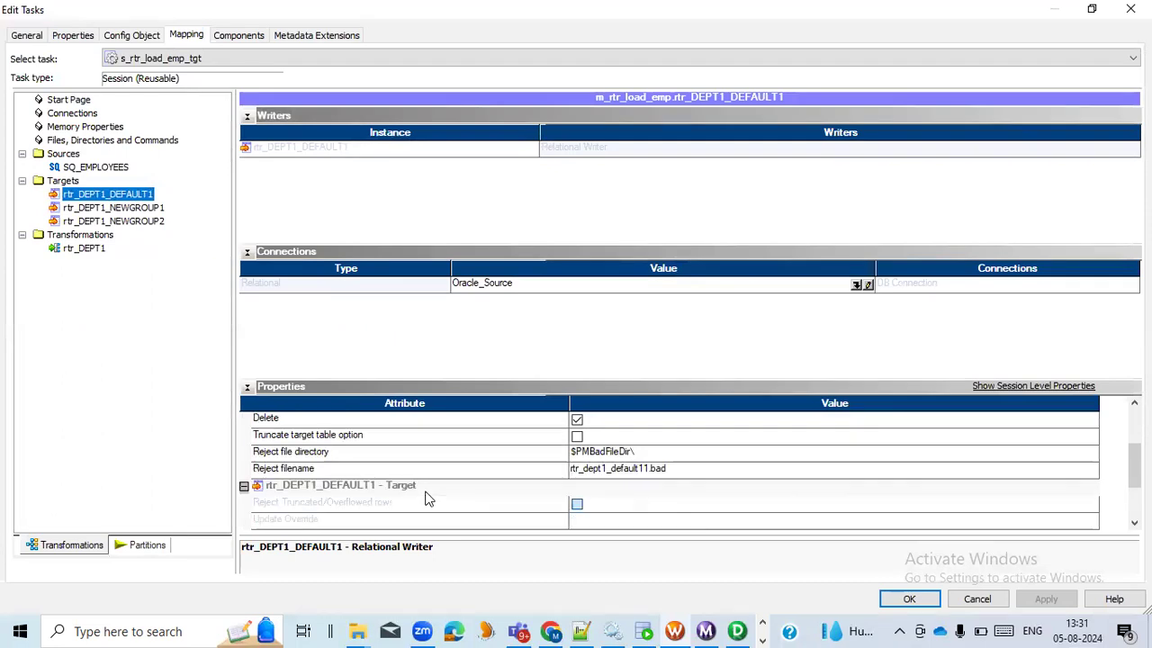
scroll(426, 500, down, 1)
scroll(427, 499, up, 2)
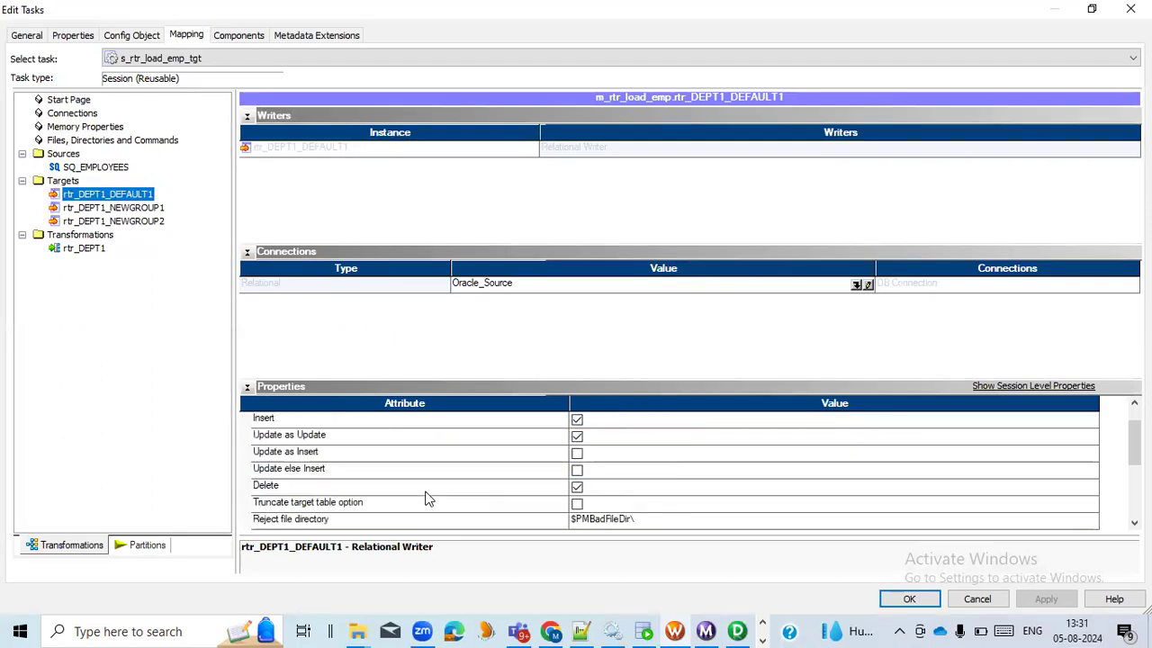
click(979, 601)
Switch to PowerCenter Designer and place the rtr_DEPT1_DEFAULT1 target in the Target Designer workspace
click(737, 631)
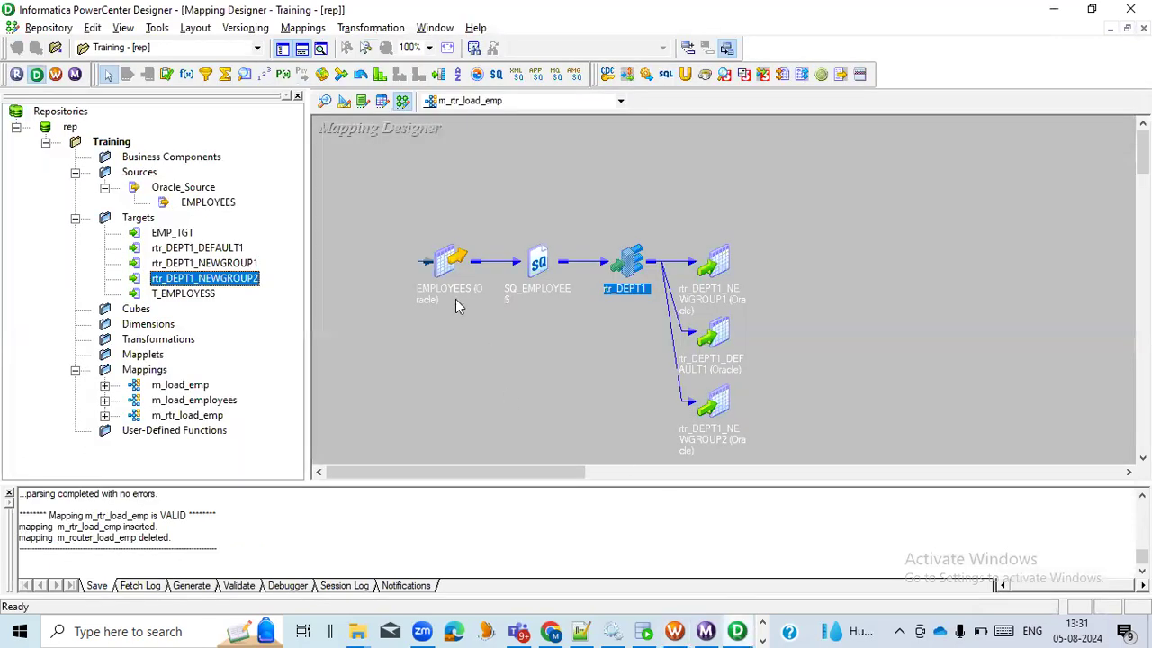
click(344, 103)
click(225, 249)
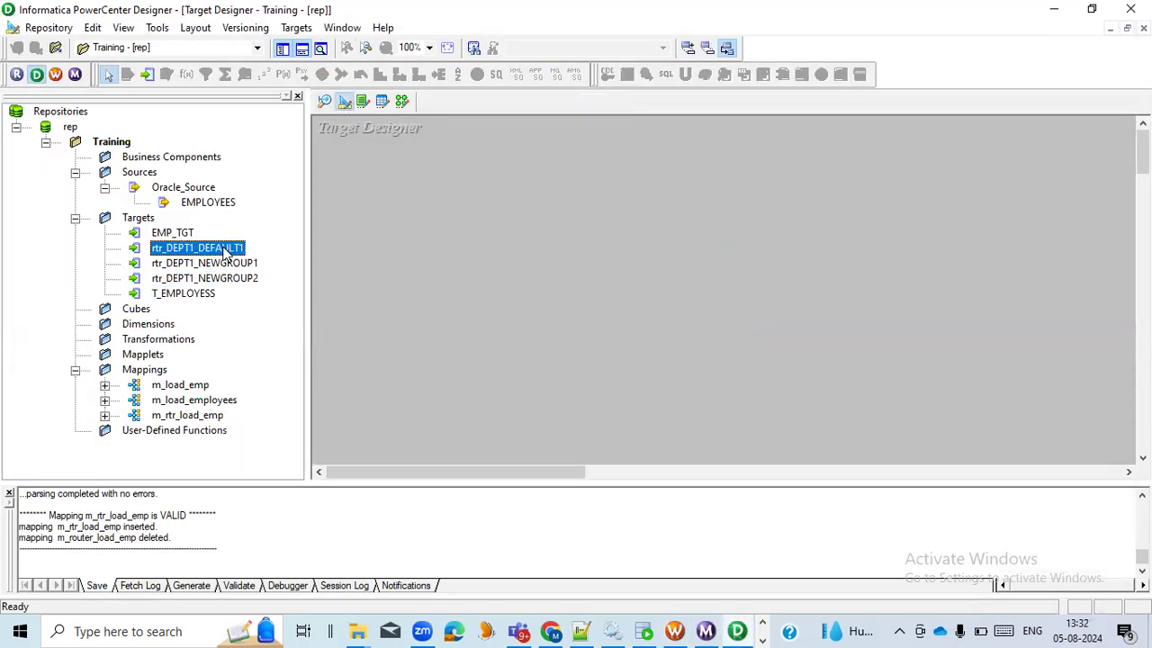
drag(219, 256, 663, 205)
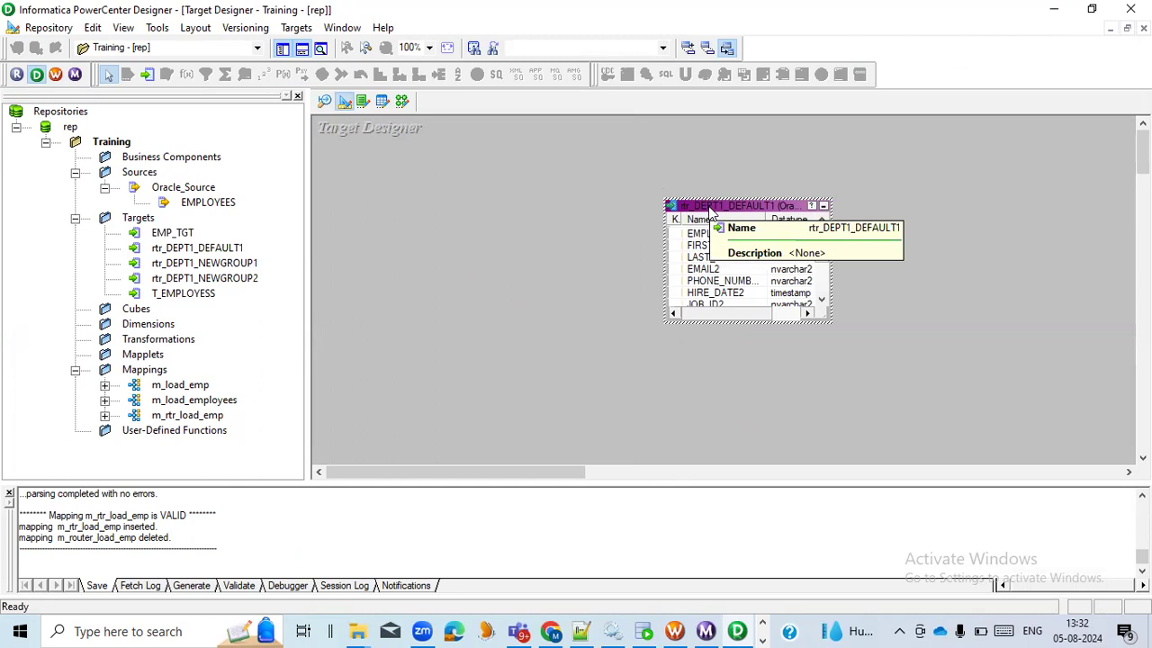
Set the database type of the rtr_DEPT1_DEFAULT1 target to Flat File
right_click(711, 209)
click(733, 216)
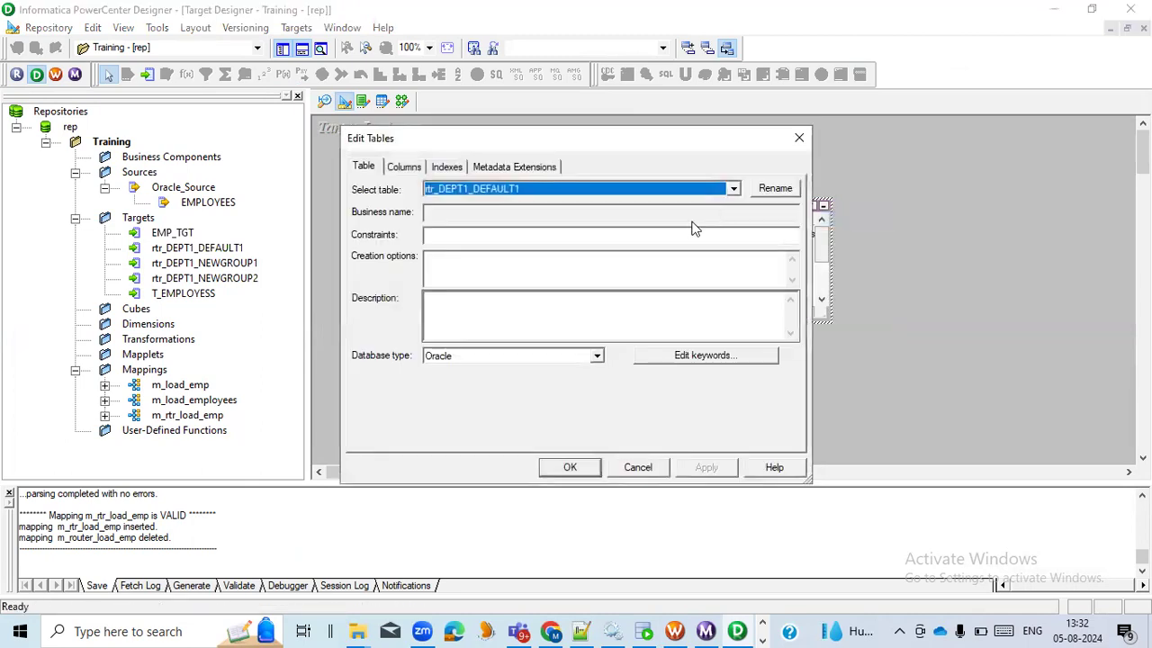
click(598, 359)
scroll(555, 389, up, 5)
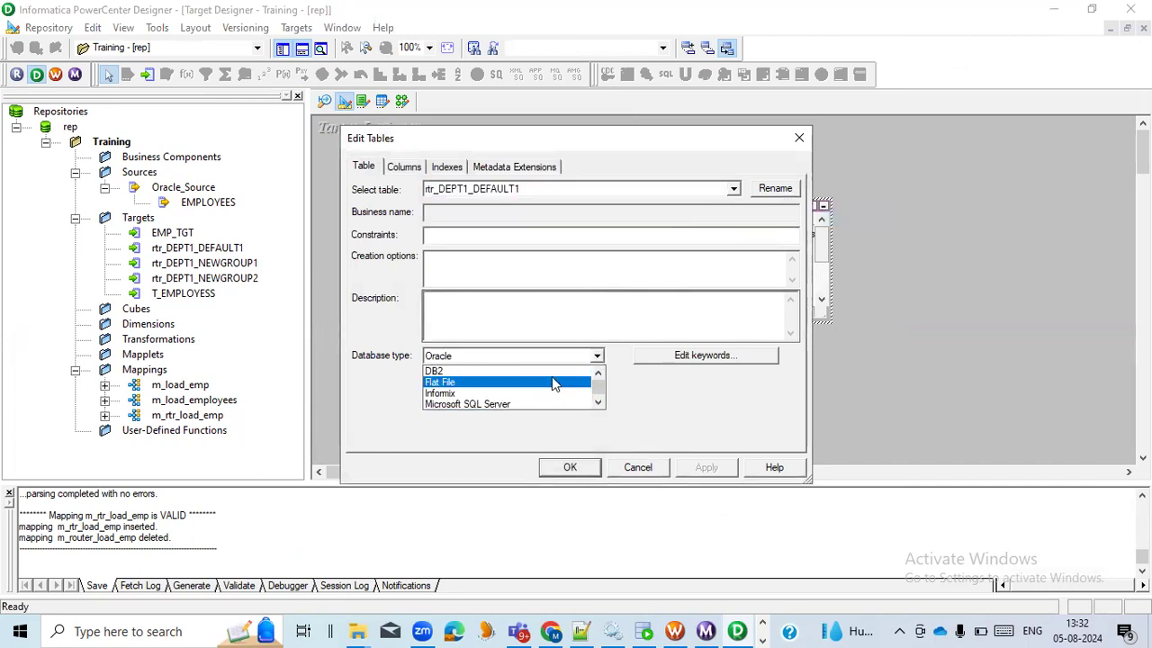
click(551, 382)
click(706, 467)
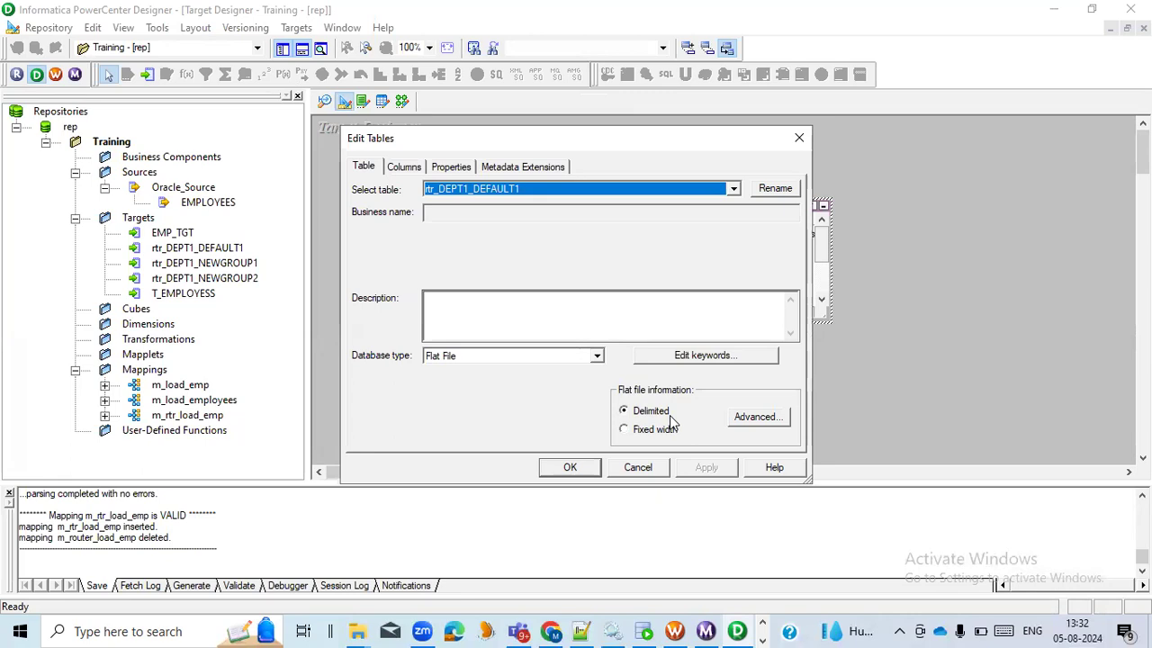
click(580, 474)
Place the rtr_DEPT1_NEWGROUP1 target in the Target Designer workspace and set its database type to Flat File
click(231, 262)
drag(232, 263, 558, 252)
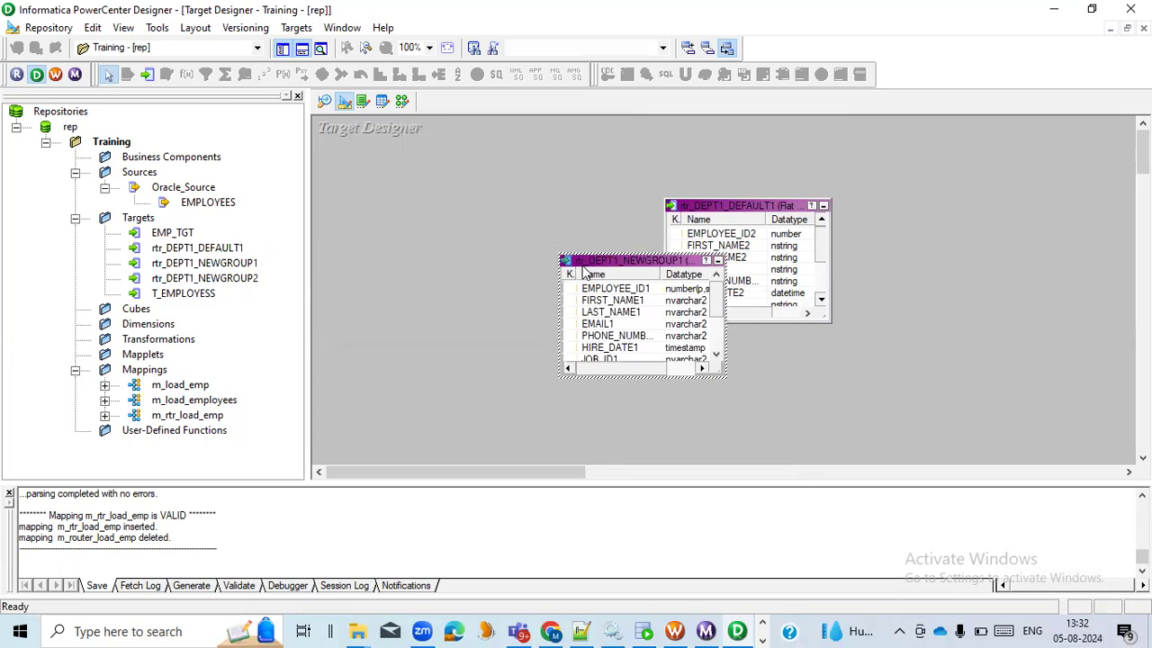
double_click(583, 269)
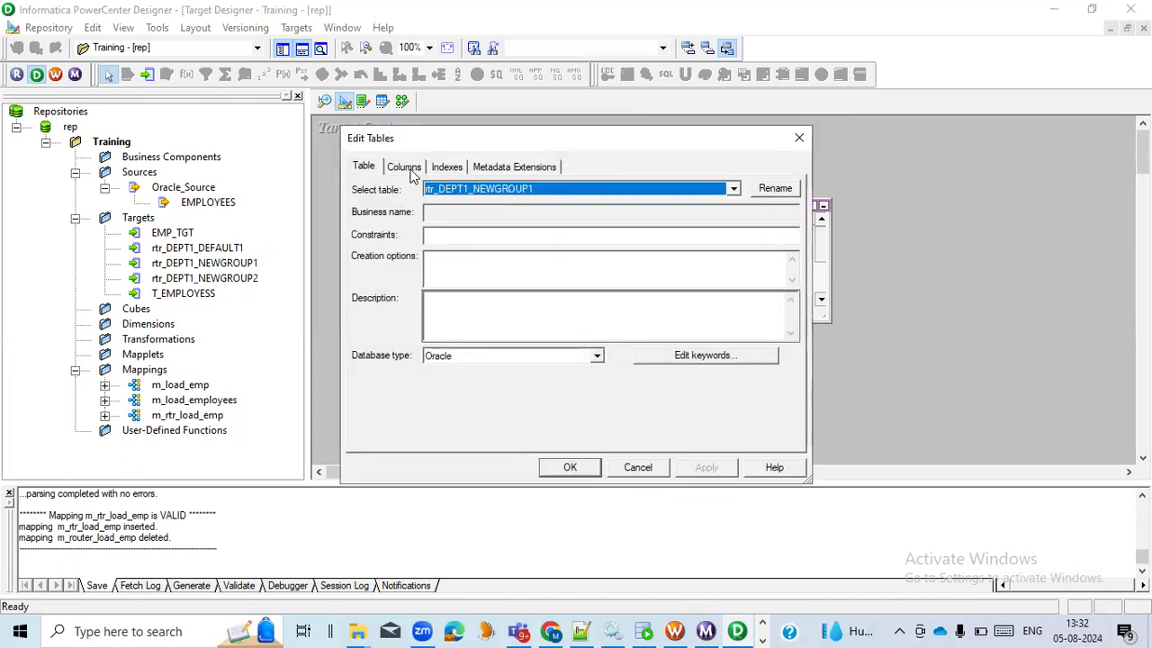
click(413, 171)
click(378, 171)
click(598, 357)
scroll(519, 378, up, 3)
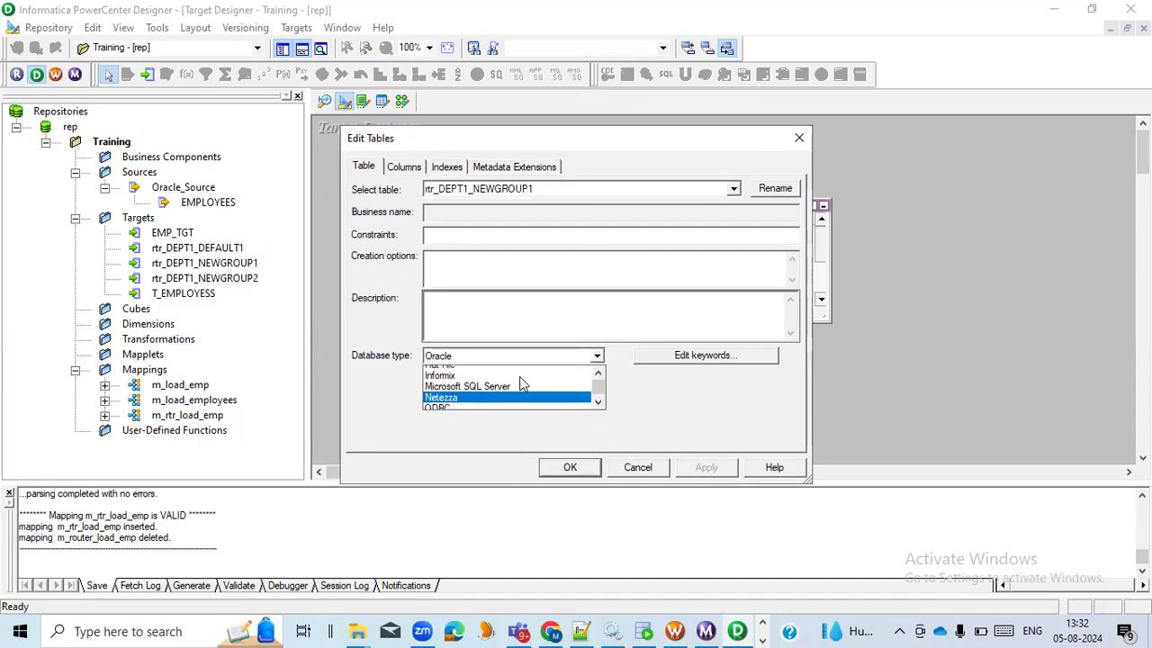
click(516, 375)
click(560, 357)
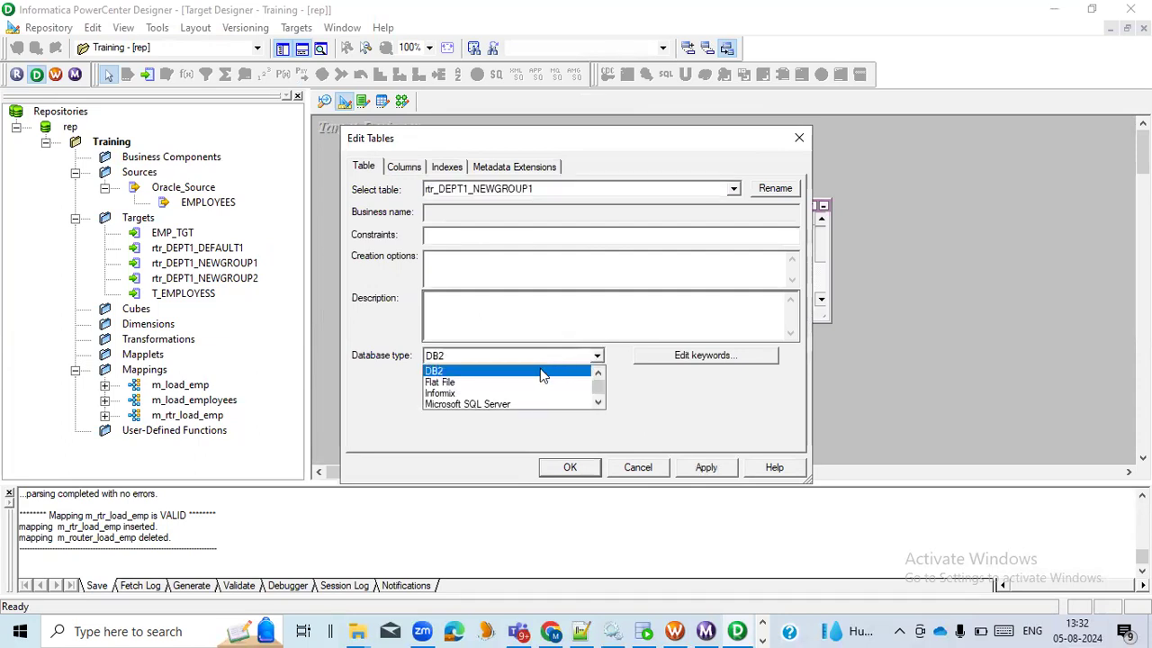
click(538, 381)
click(705, 467)
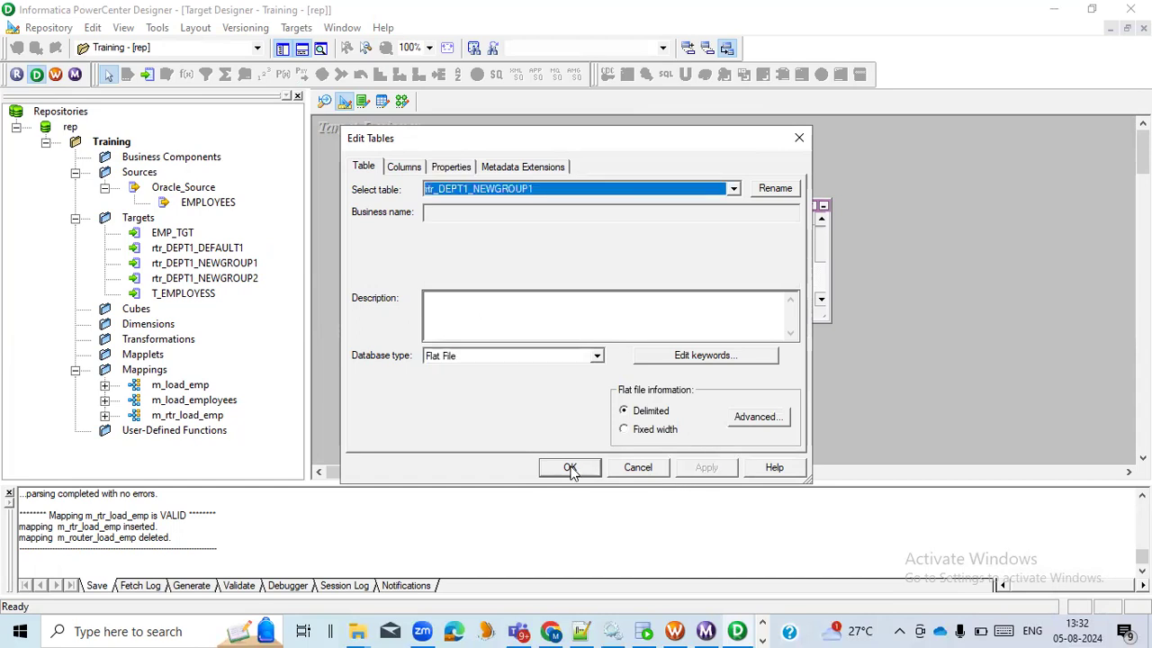
click(570, 467)
Add the rtr_DEPT1_NEWGROUP2 target to the workspace, set its database type to Flat File, and save the repository
click(239, 279)
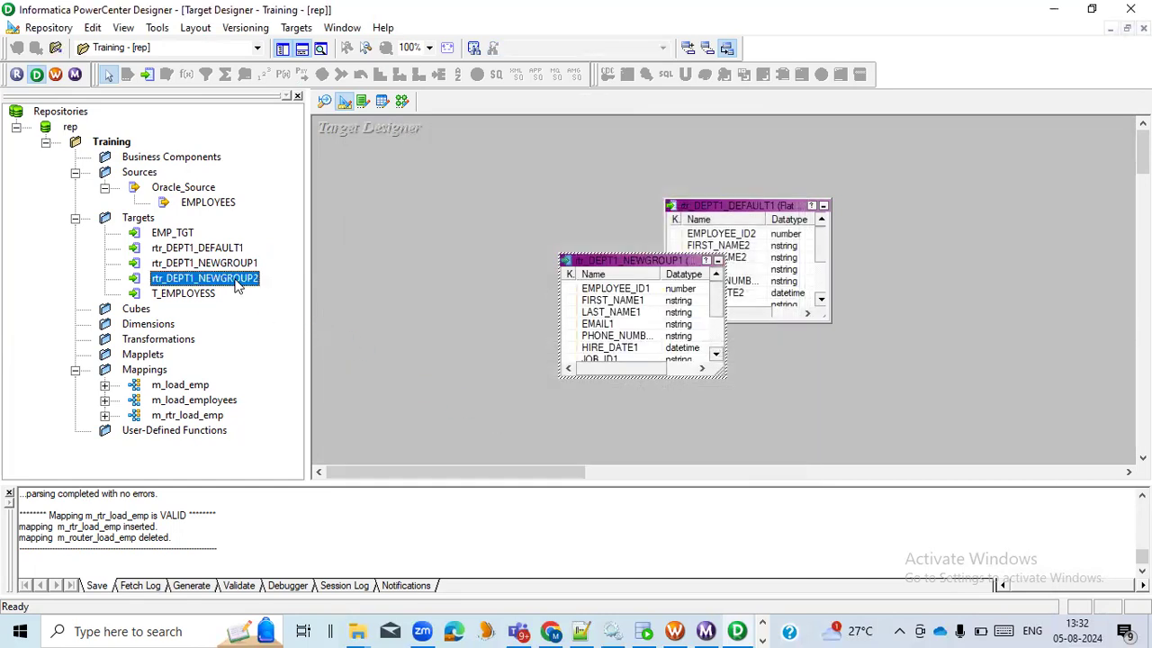
drag(439, 250, 441, 252)
double_click(458, 254)
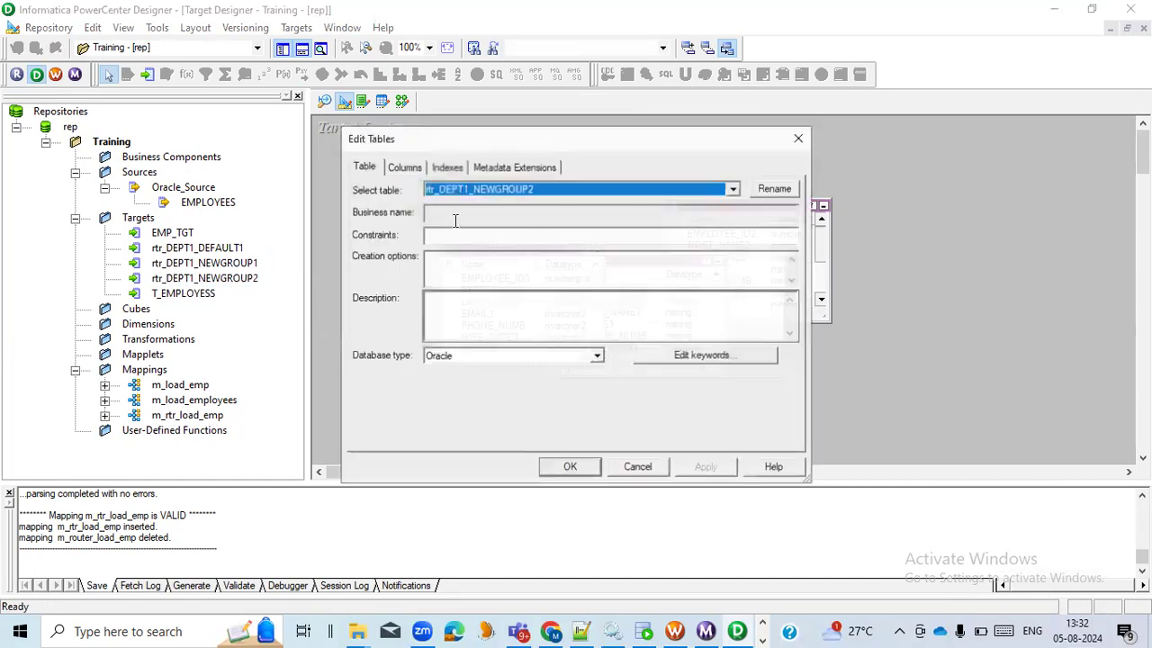
click(597, 357)
scroll(534, 394, up, 1)
scroll(535, 388, up, 2)
click(532, 386)
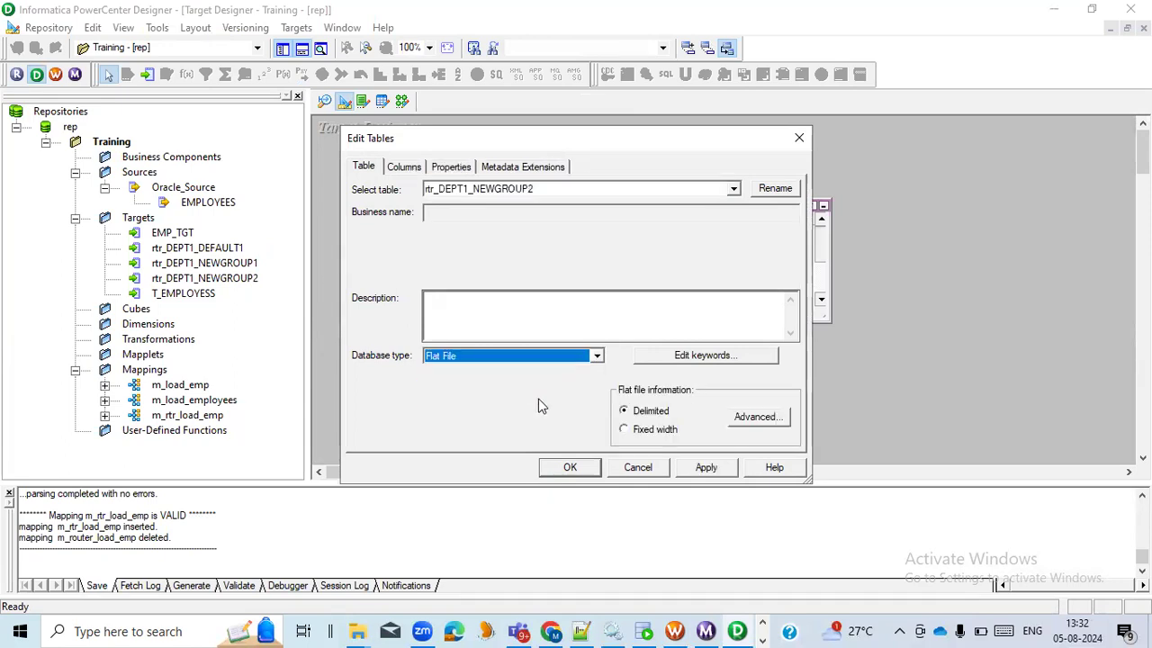
click(570, 468)
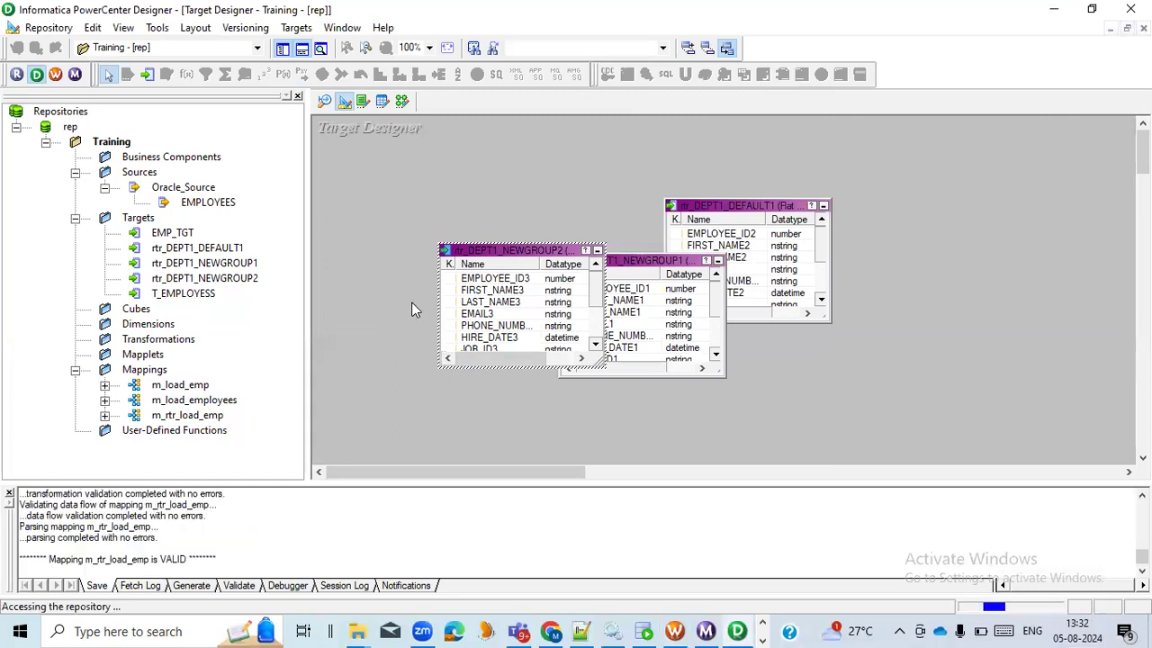
Switch to Workflow Manager and refresh the mapping of the s_rtr_load_emp_tgt session
click(401, 101)
click(674, 631)
right_click(535, 194)
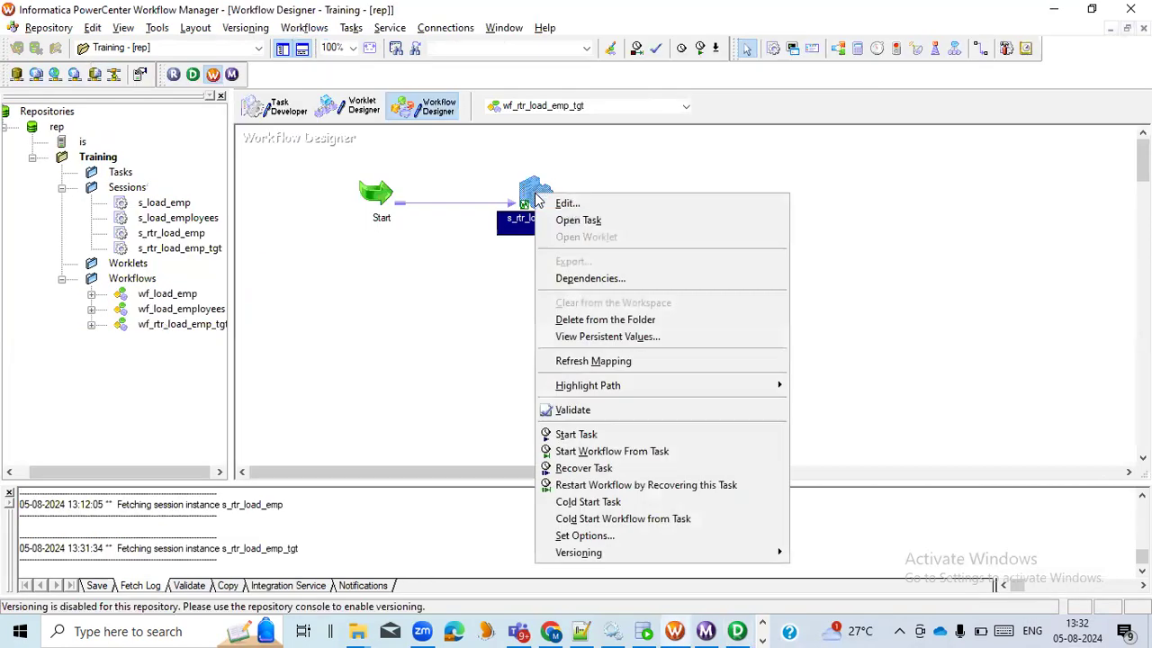
click(592, 359)
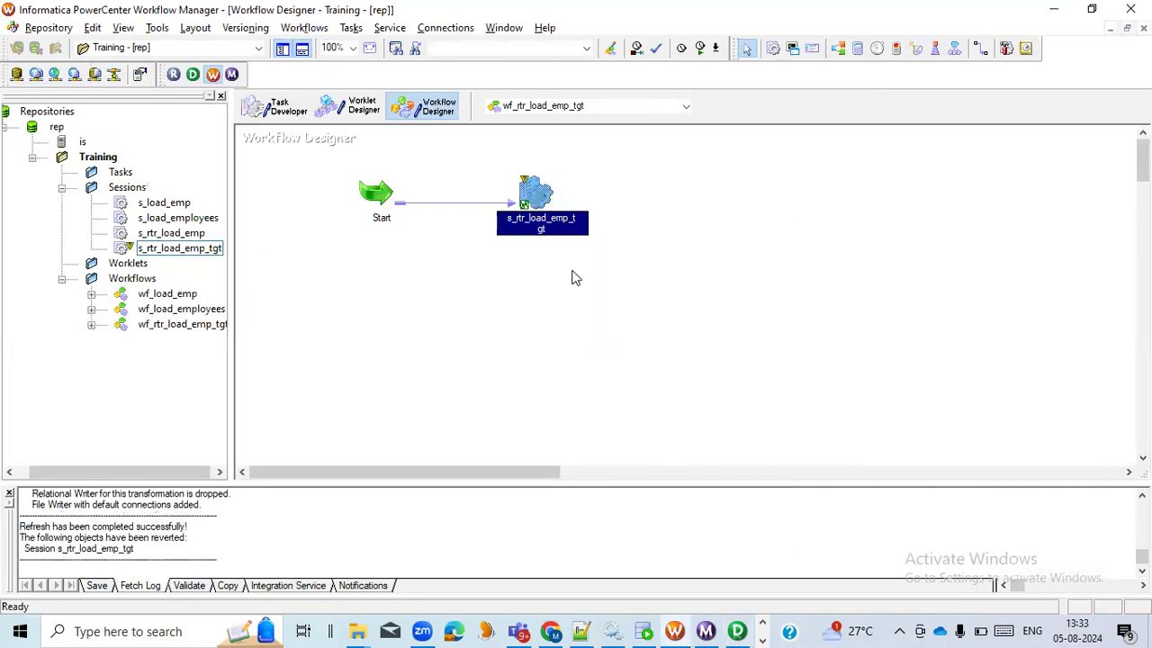
Open the s_rtr_load_emp_tgt session's mapping settings in a maximized dialog and show the rtr_DEPT1_DEFAULT1 target
double_click(536, 195)
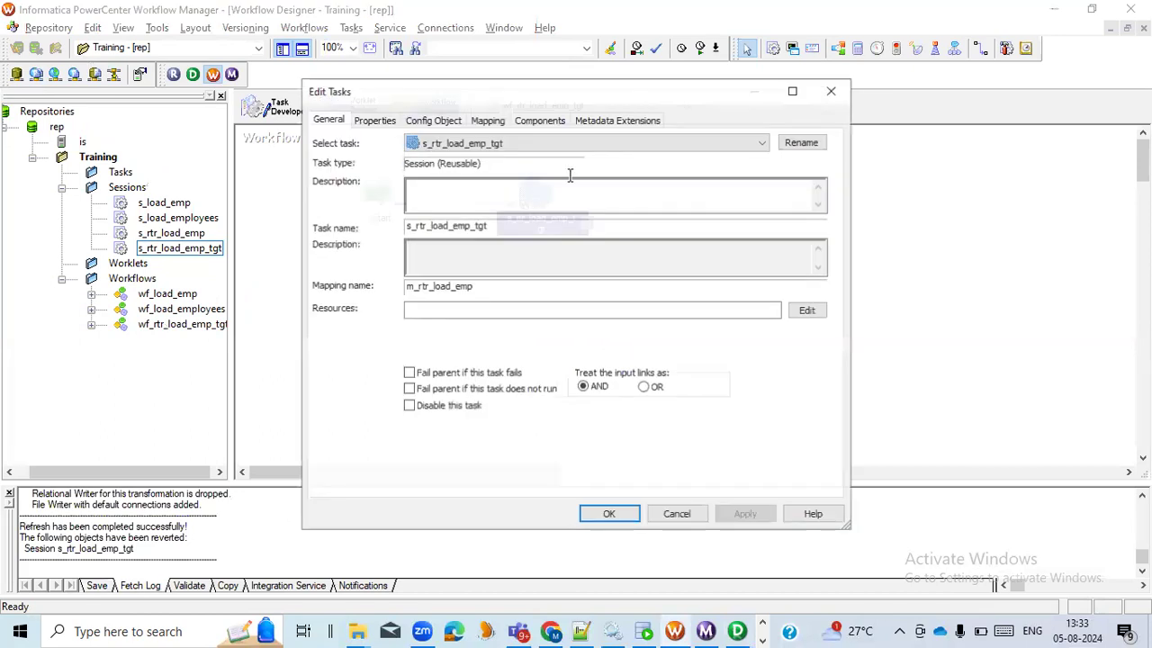
click(792, 91)
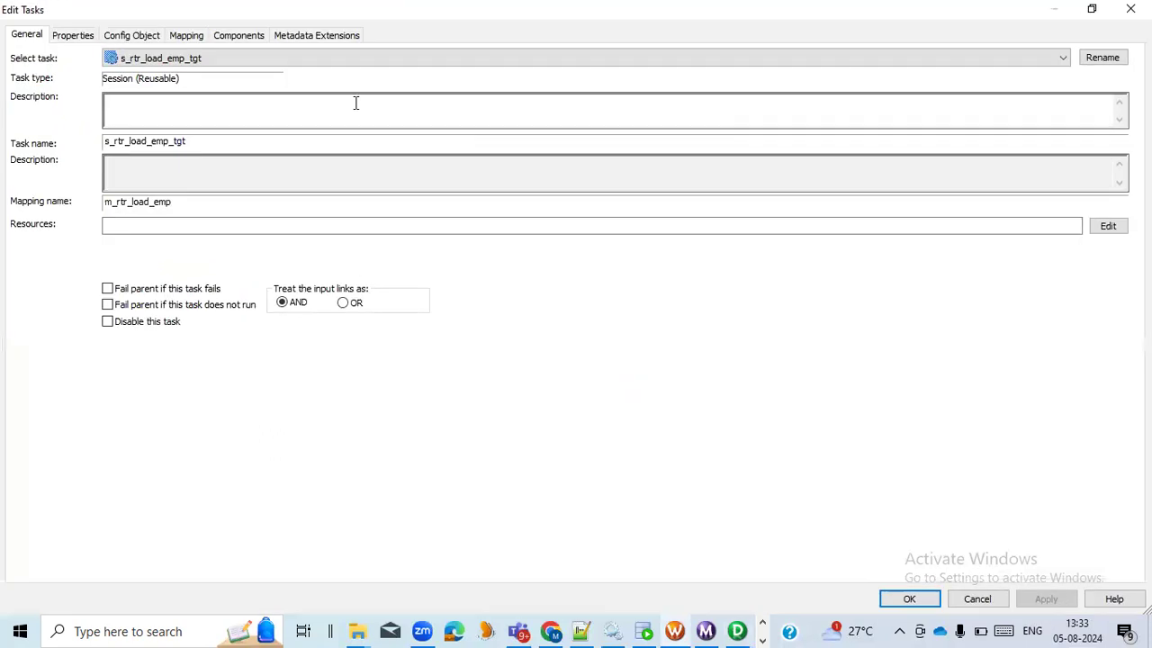
click(187, 36)
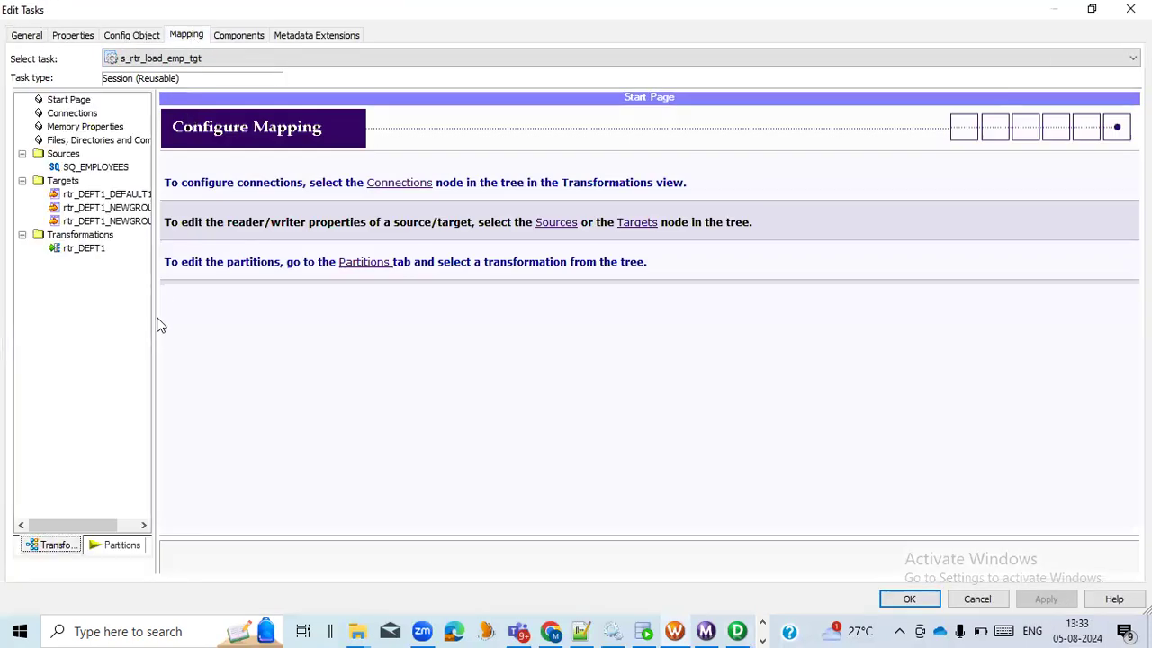
drag(154, 317, 222, 321)
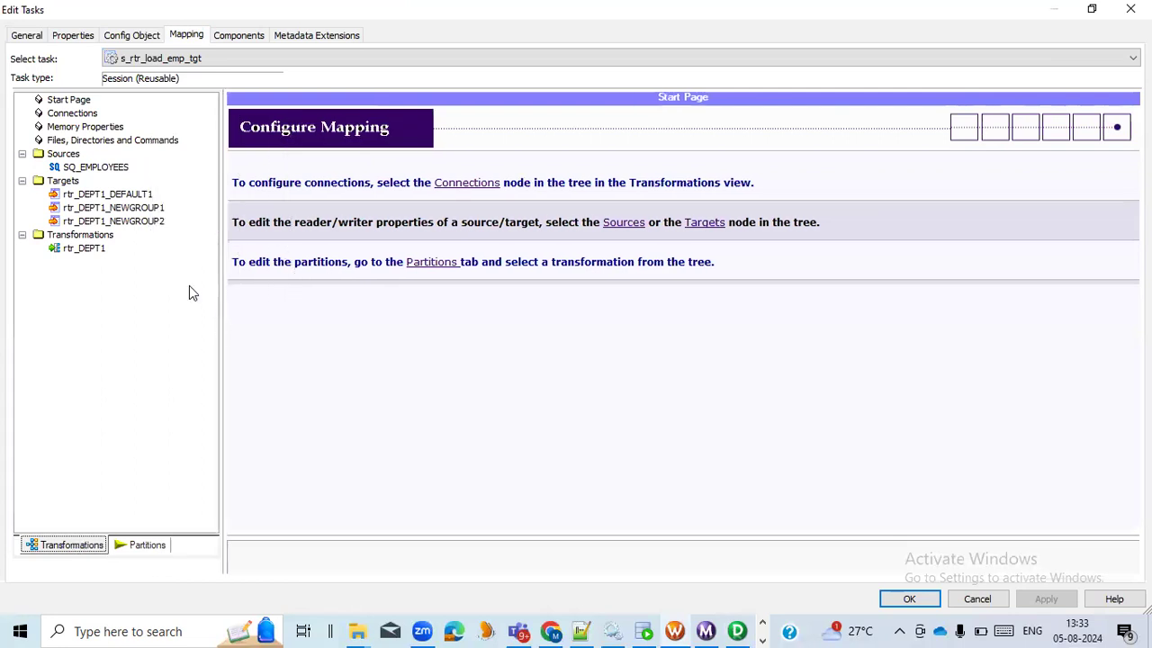
click(127, 195)
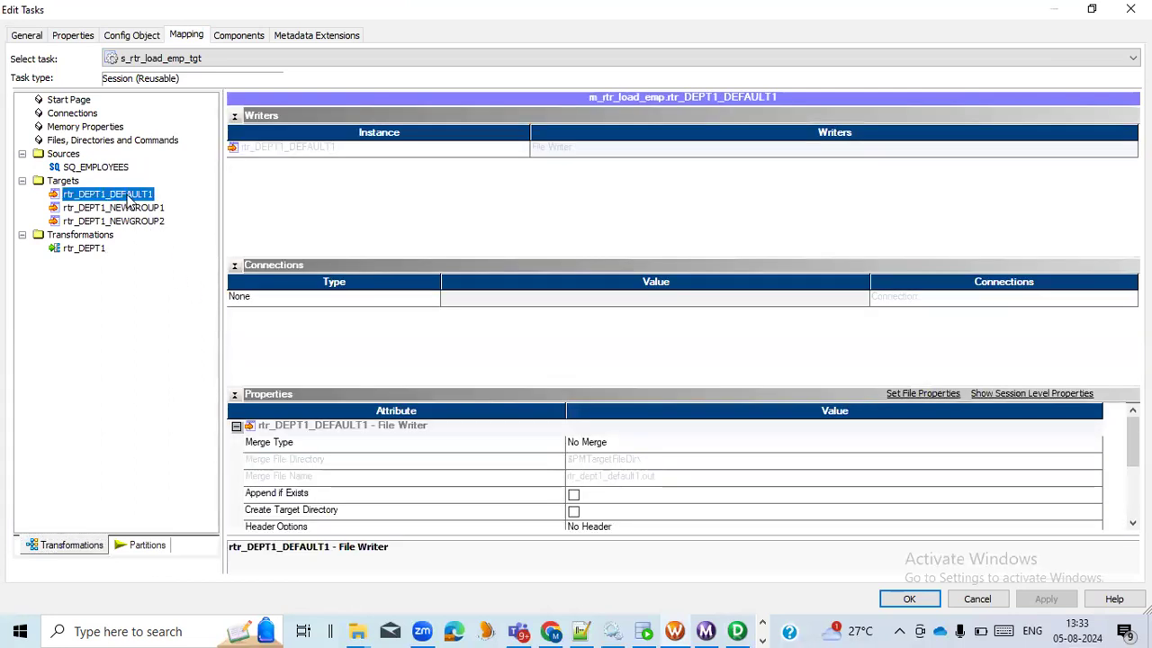
Show the output file settings of the rtr_DEPT1_DEFAULT1 target and select its output file directory
scroll(481, 477, down, 1)
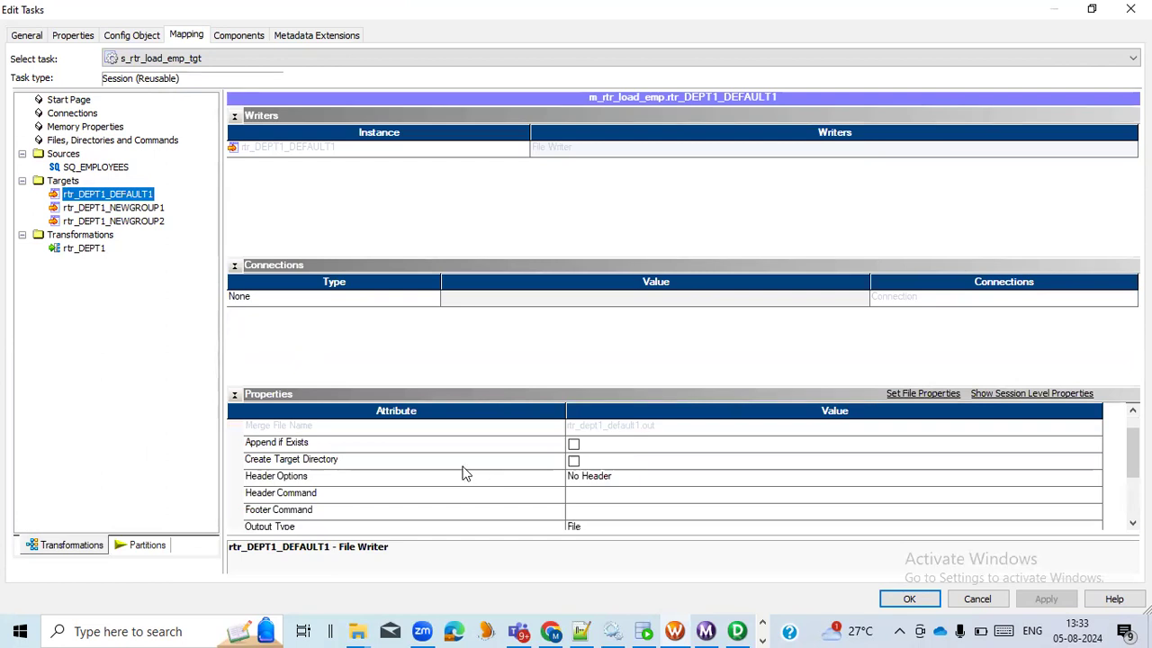
scroll(465, 474, down, 1)
click(407, 475)
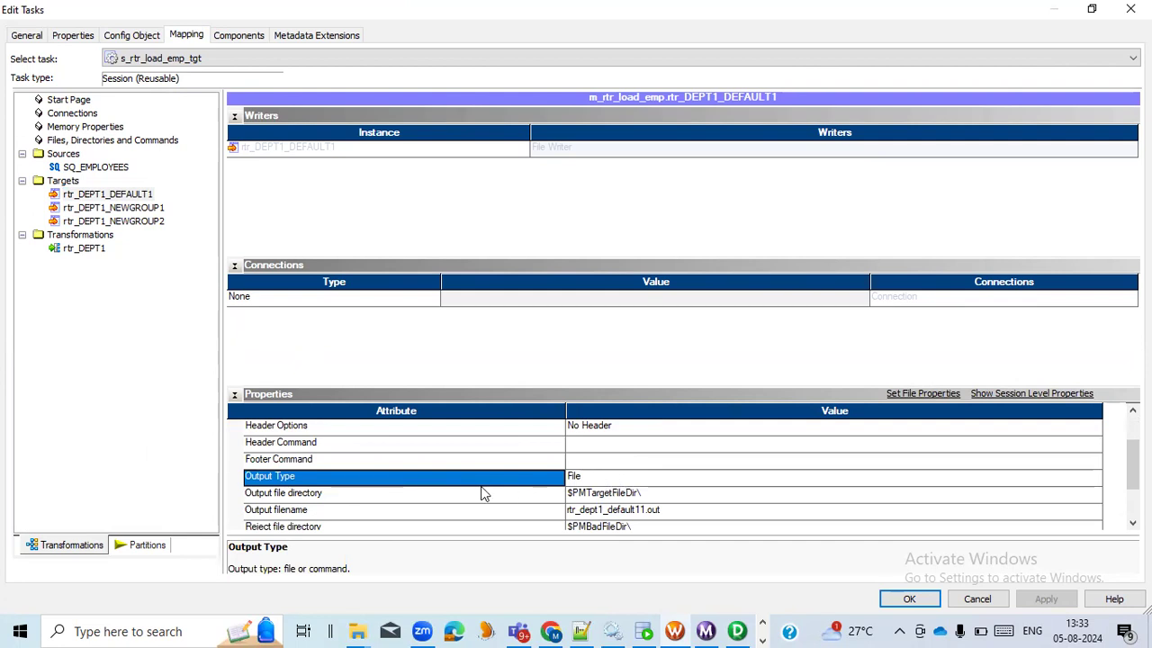
scroll(480, 493, down, 1)
click(377, 442)
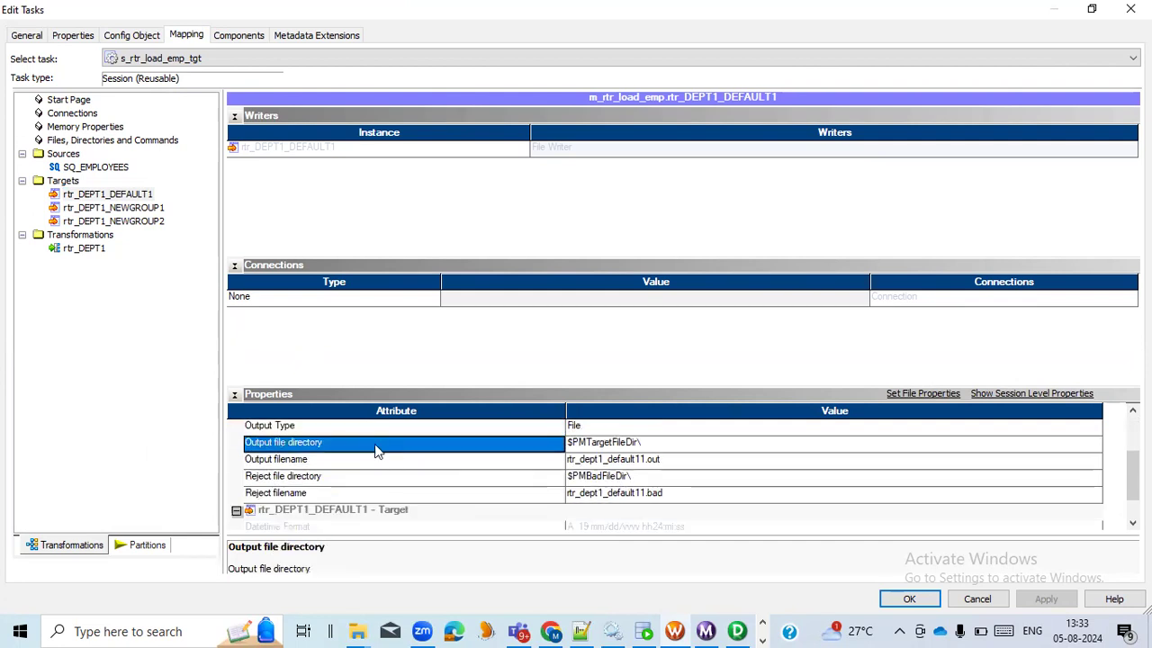
click(665, 447)
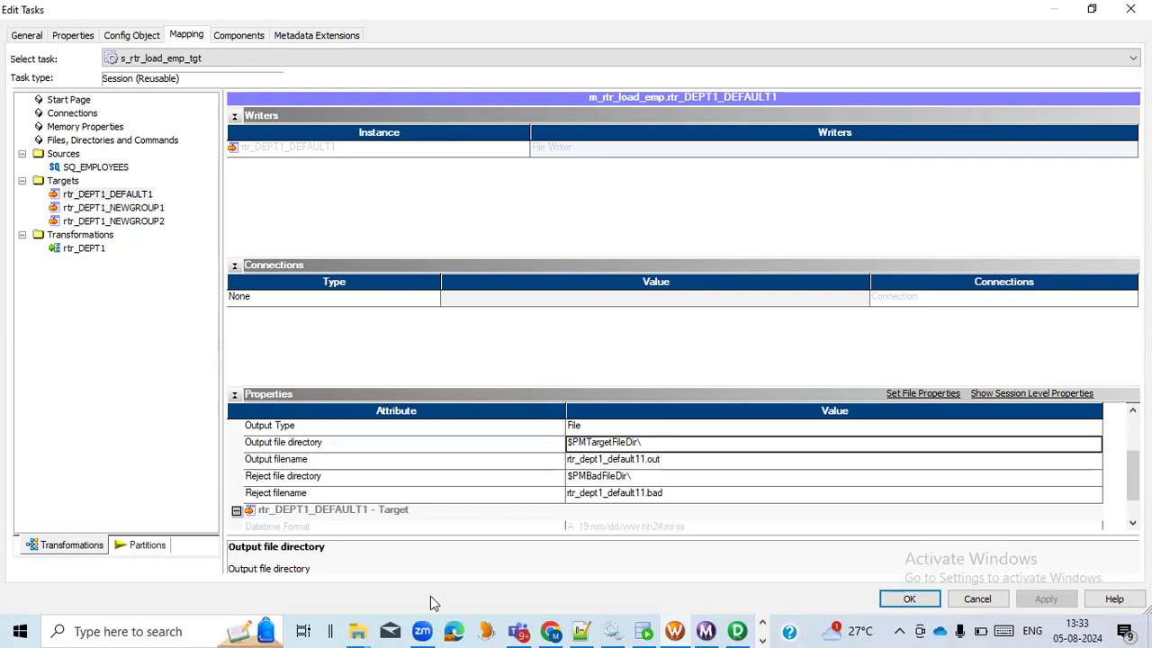
Switch to the D:\Infa_Out folder in File Explorer and delete the files rtr_dept_default11.out, rtr_dept_newgroup11.out and rtr_dept_newgroup21.out
mouse_move(362, 628)
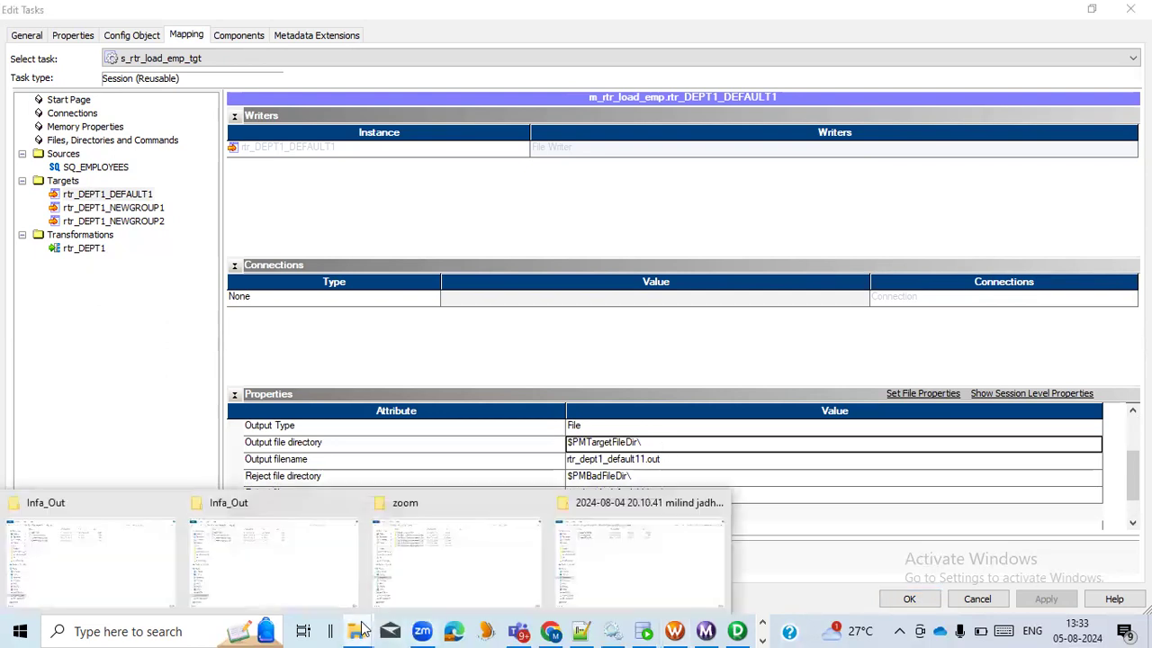
click(291, 578)
click(347, 52)
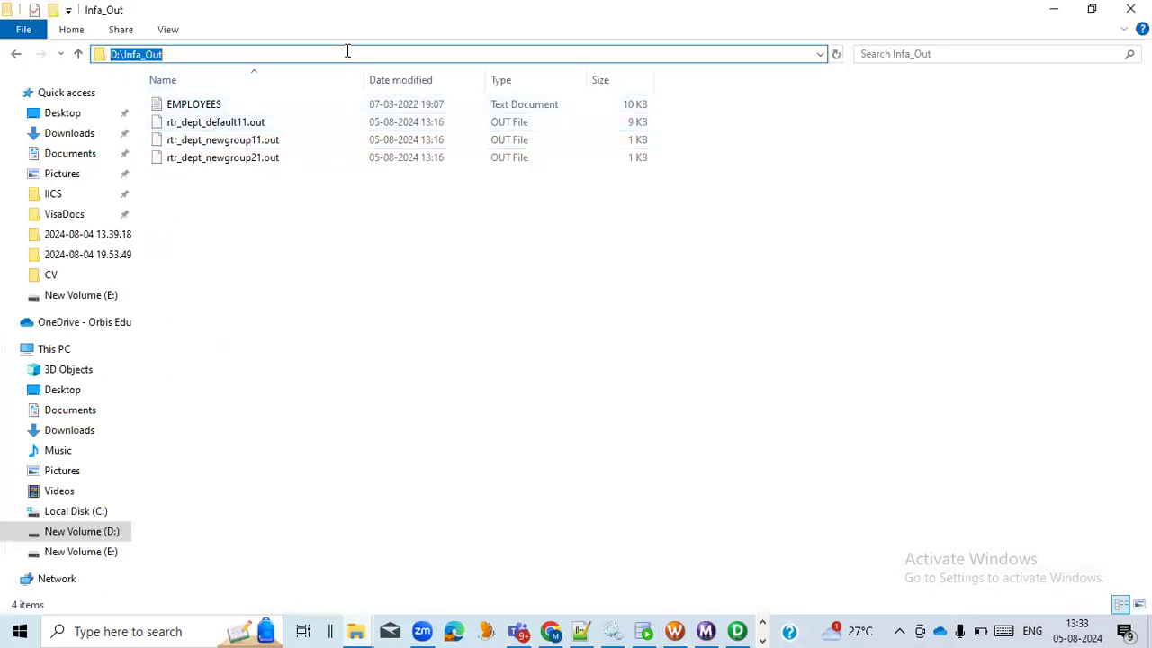
click(255, 161)
key(shift+Up)
key(shift+Up)
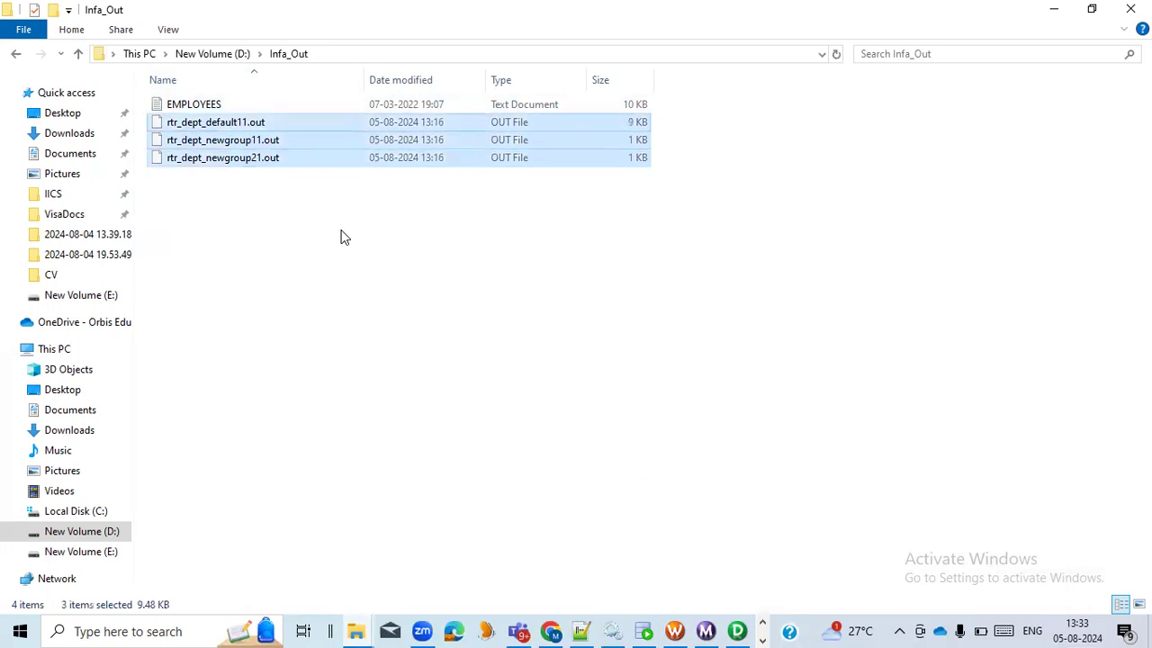
key(Delete)
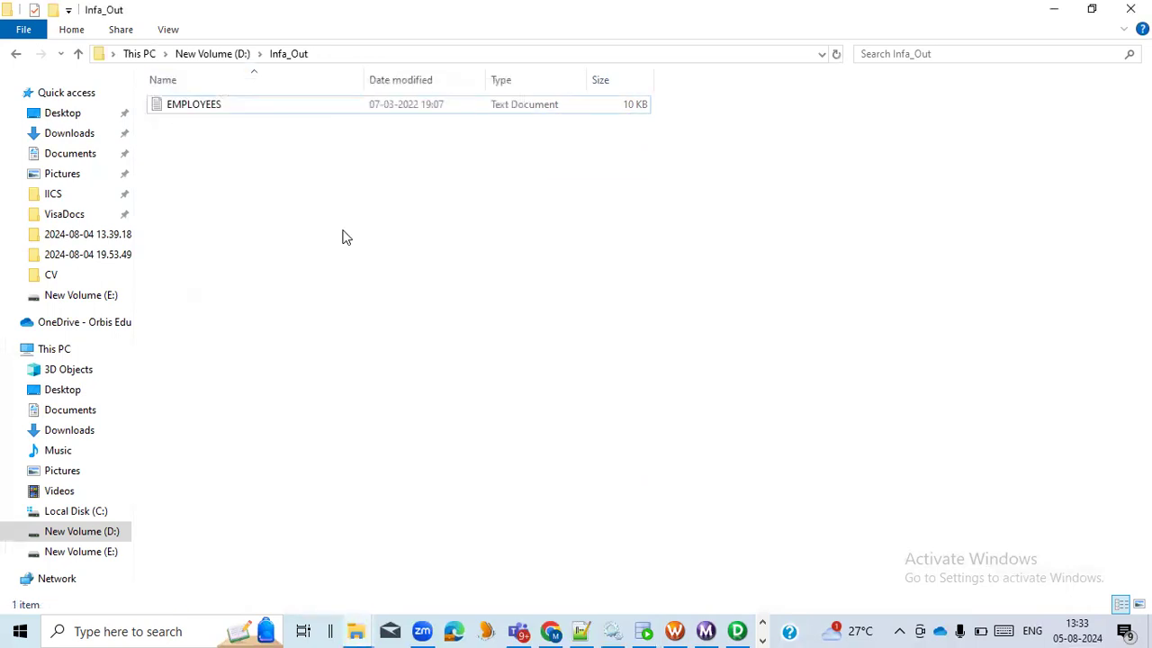
Copy the Infa_Out folder path and set the rtr_DEPT1_DEFAULT1 target's output file directory in the session to D:\Infa_Out\
click(329, 56)
key(ctrl+c)
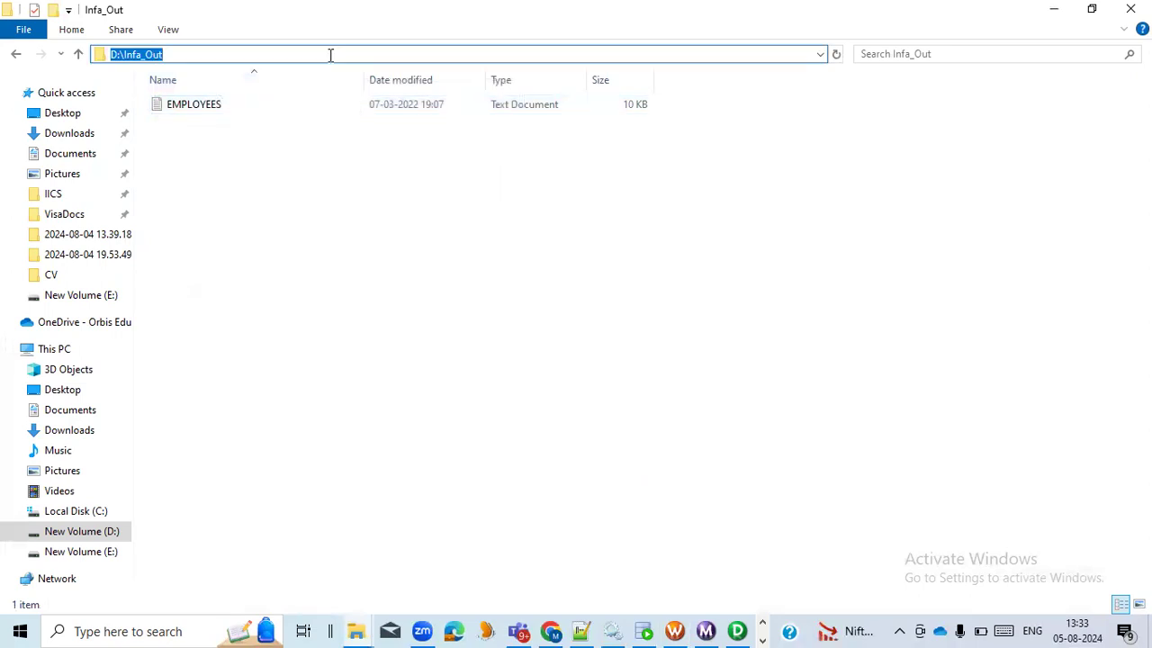
key(alt+Tab)
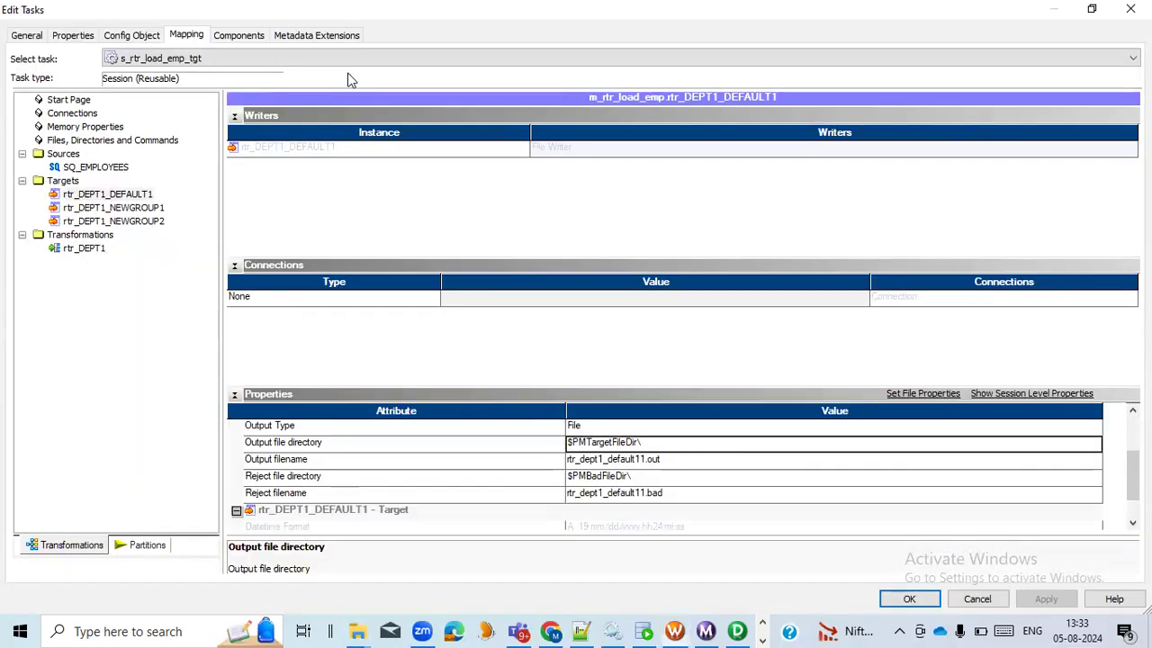
click(642, 442)
double_click(603, 442)
key(ctrl+v)
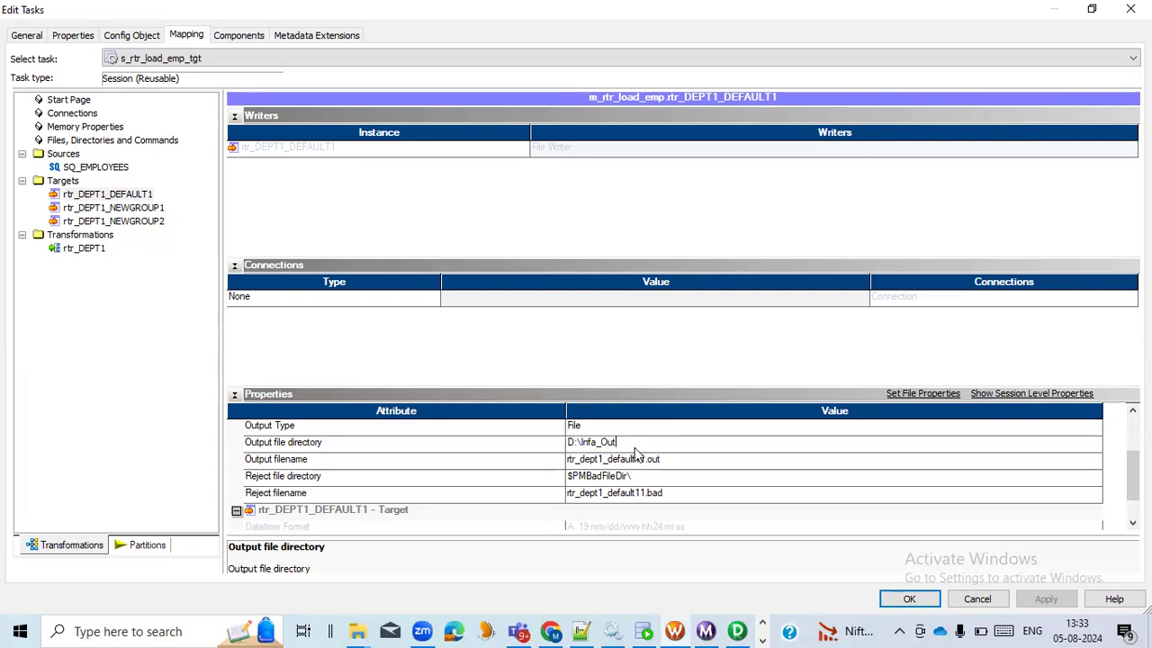
drag(629, 442, 514, 439)
key(ctrl+c)
Set the output file directory of the rtr_DEPT1_NEWGROUP1 target to D:\Infa_Out\
click(139, 211)
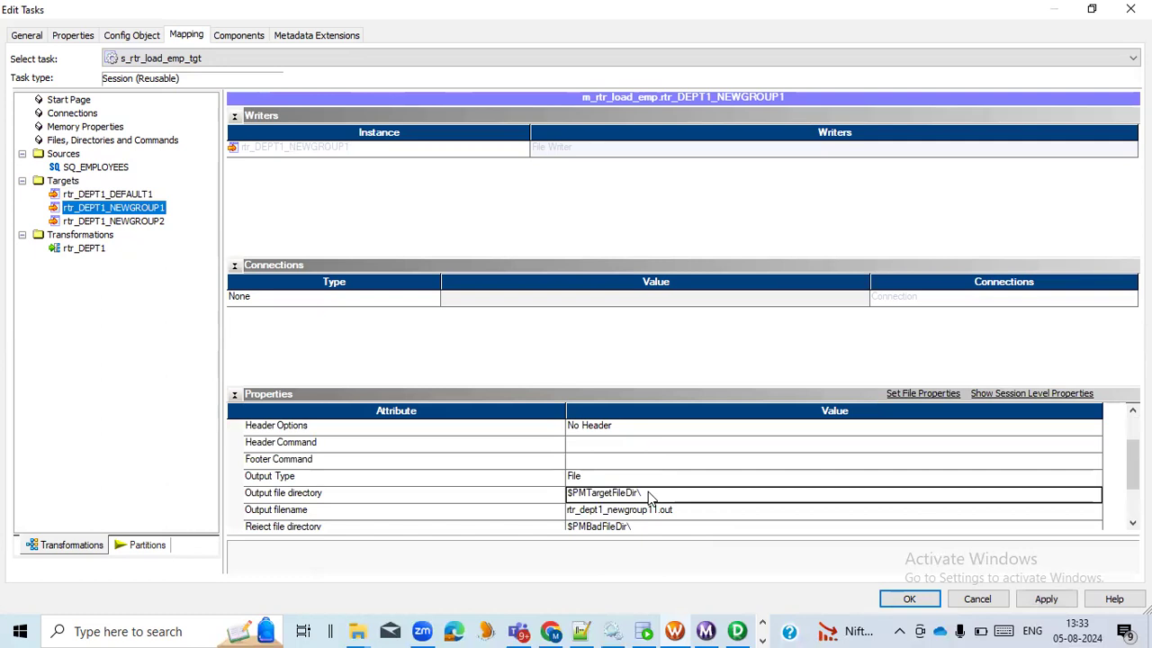
click(653, 496)
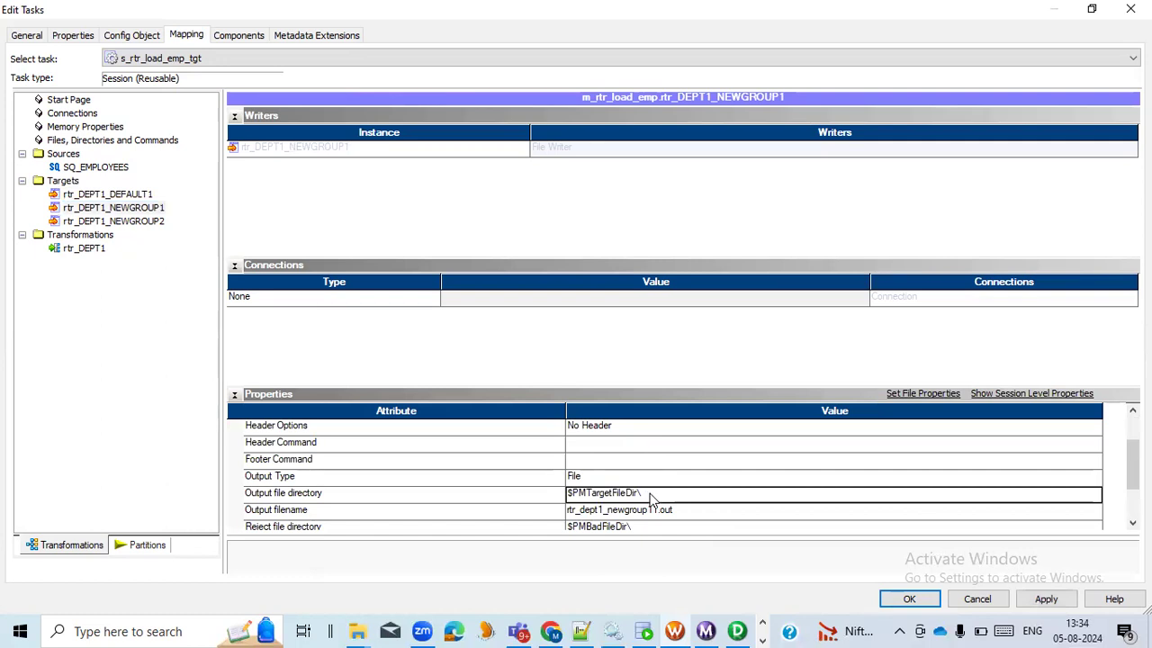
drag(645, 494, 509, 486)
key(ctrl+v)
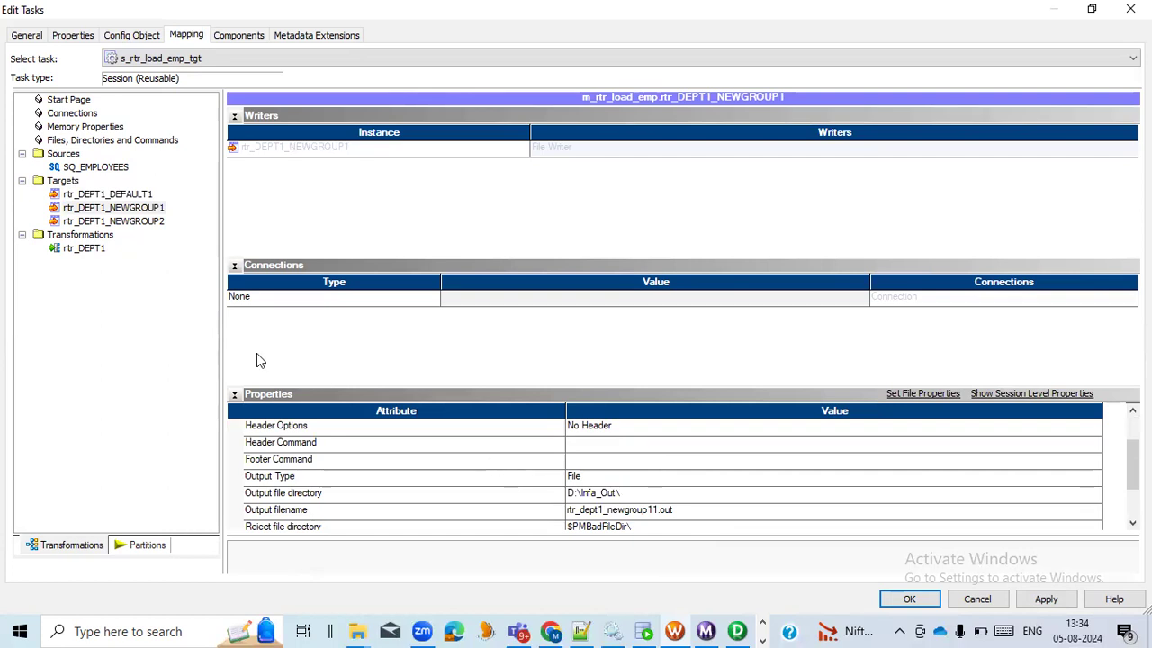
Set the output file directory of the rtr_DEPT1_NEWGROUP2 target to D:\Infa_Out\ and apply the session changes
click(150, 225)
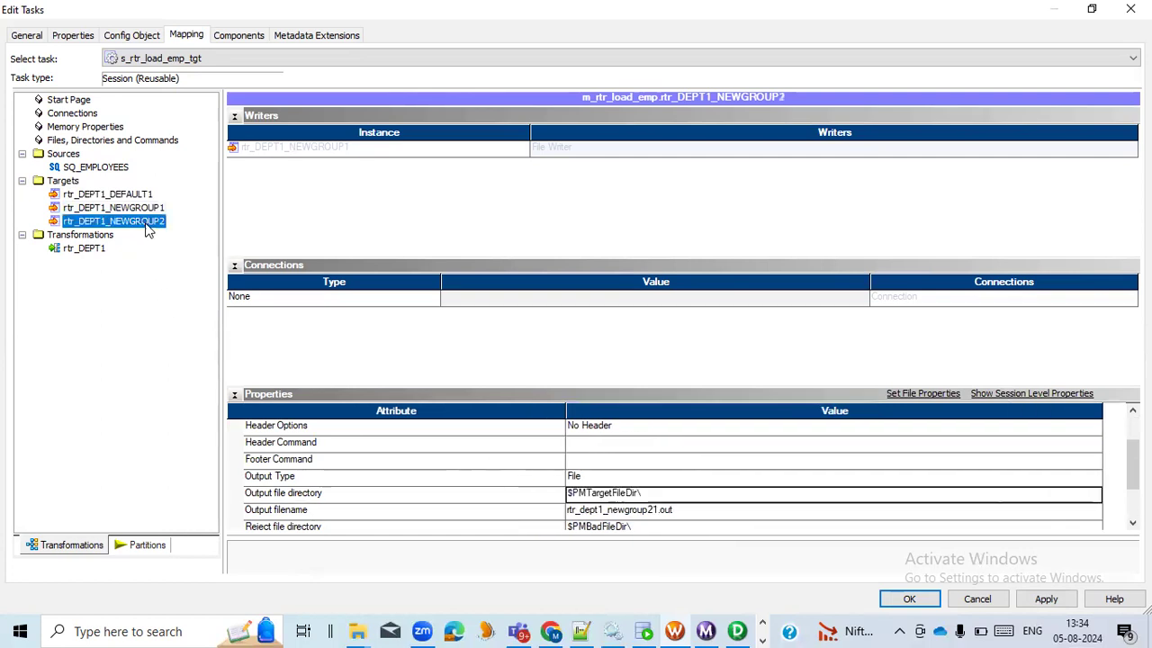
click(646, 493)
drag(648, 492, 513, 492)
key(ctrl+v)
scroll(490, 494, down, 1)
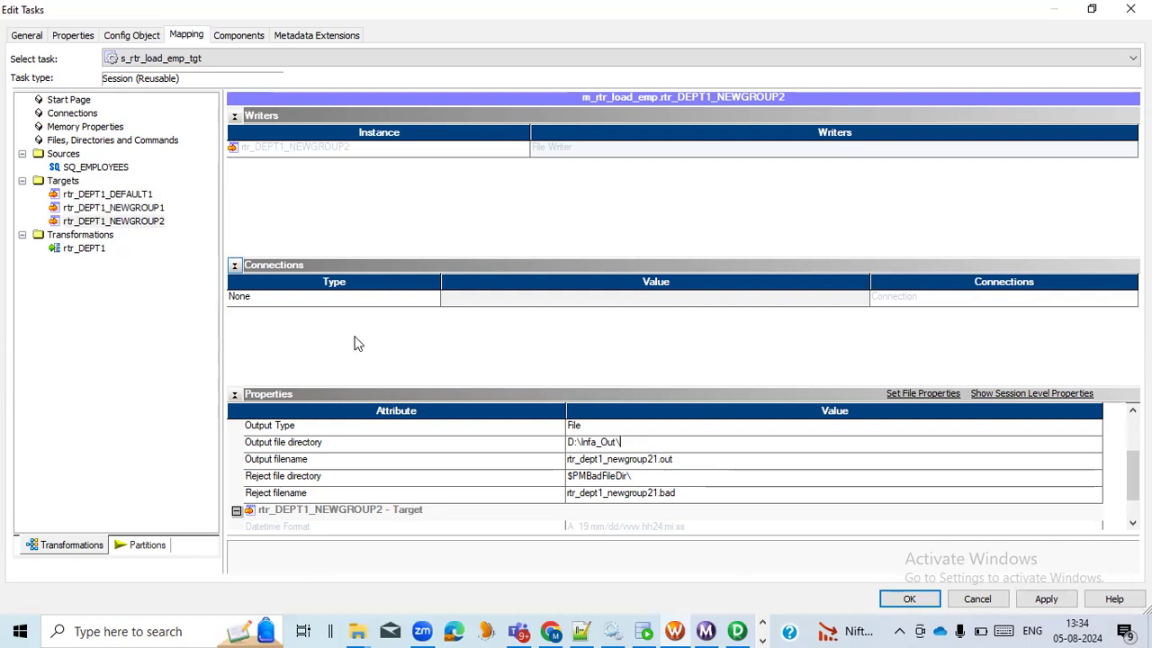
click(1047, 598)
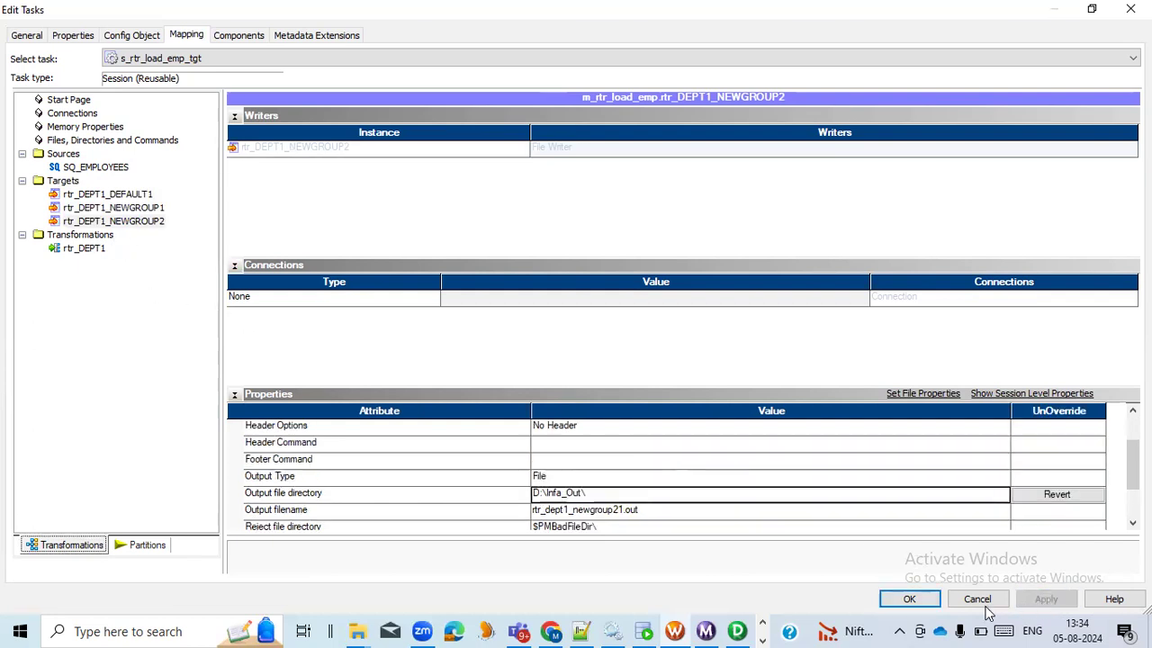
click(905, 599)
Save the repository and start the workflow wf_rtr_load_emp_tgt
key(ctrl+s)
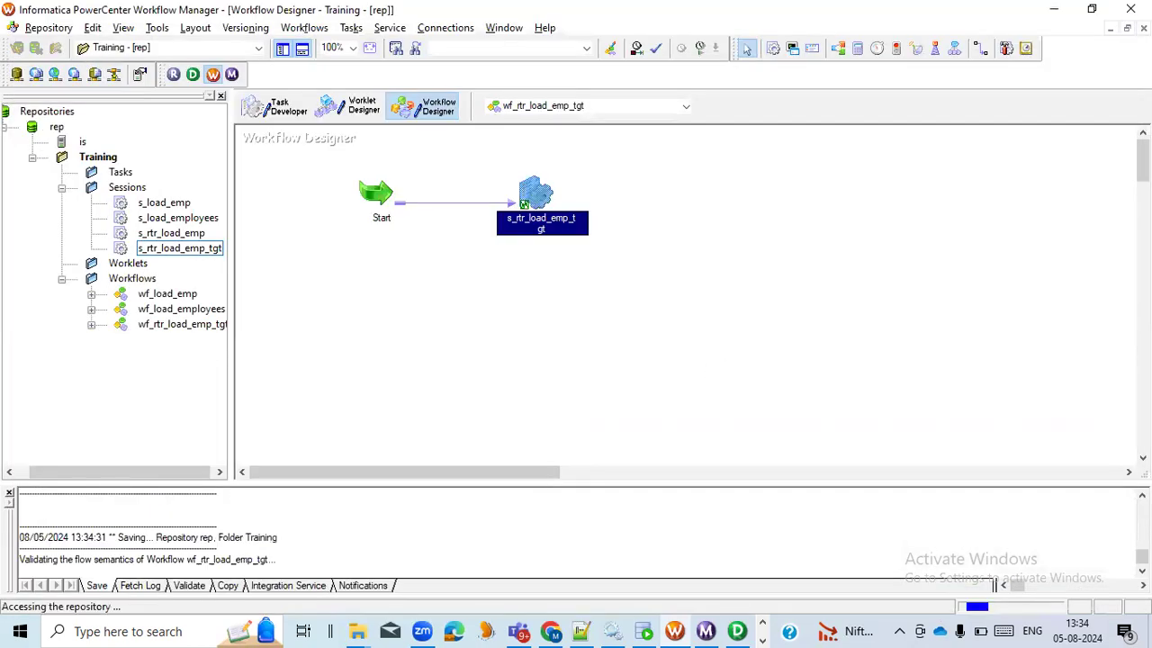
right_click(407, 272)
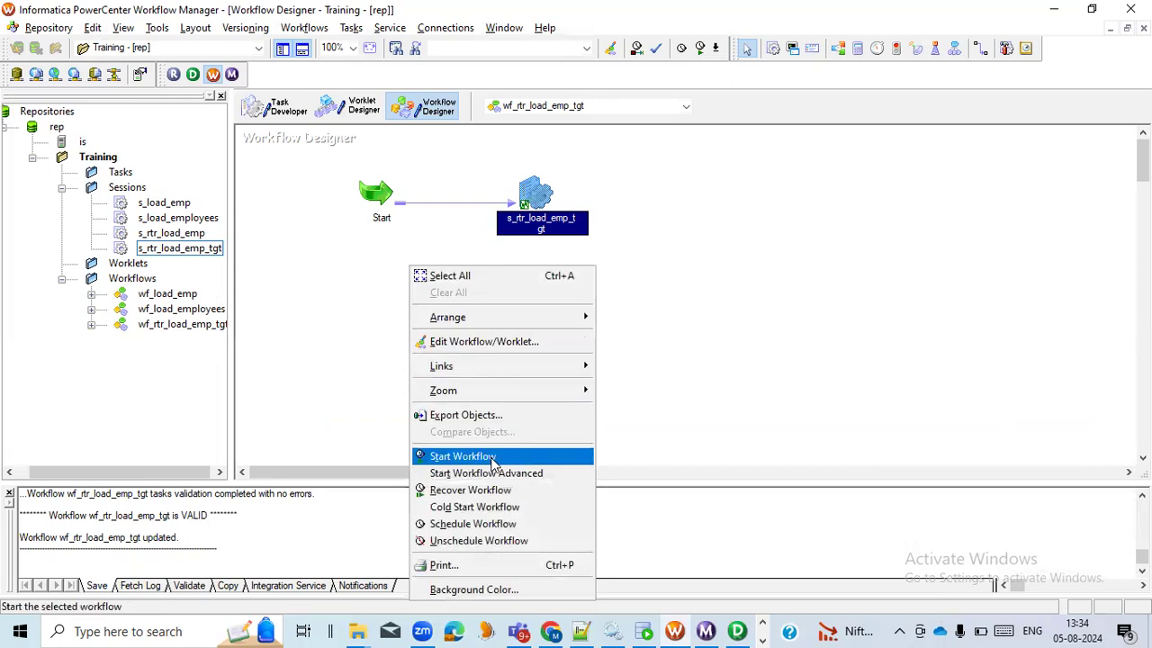
click(432, 456)
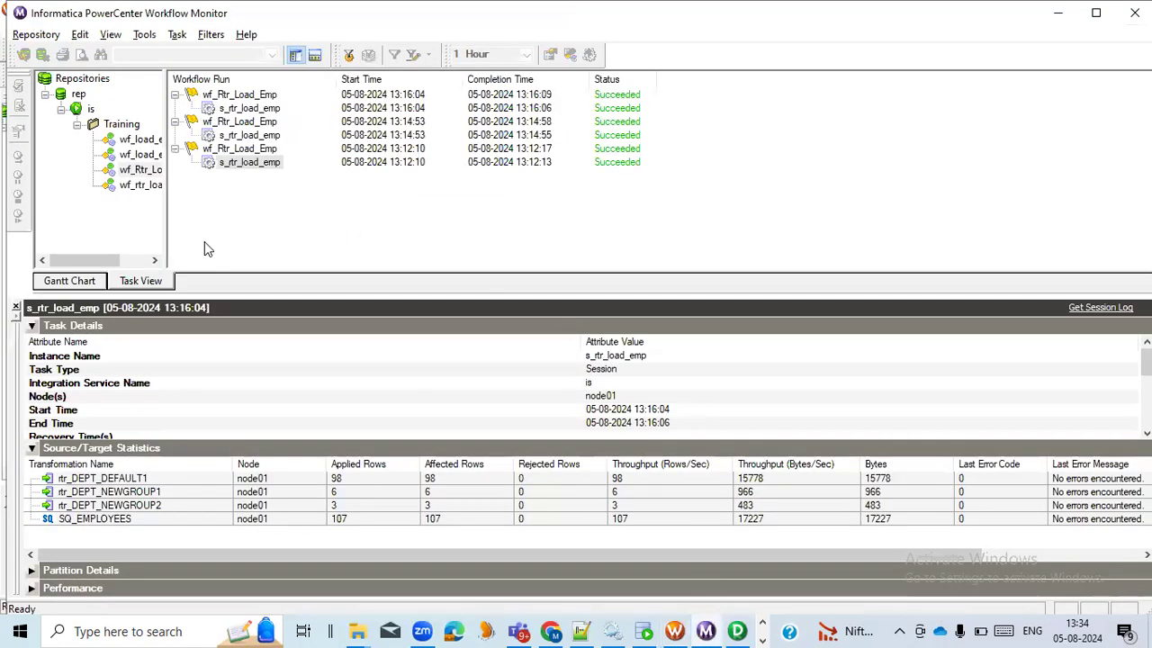
In Workflow Monitor, examine the source and target row statistics of the s_rtr_load_emp_tgt run under wf_rtr_load_emp_tgt
drag(168, 218, 270, 220)
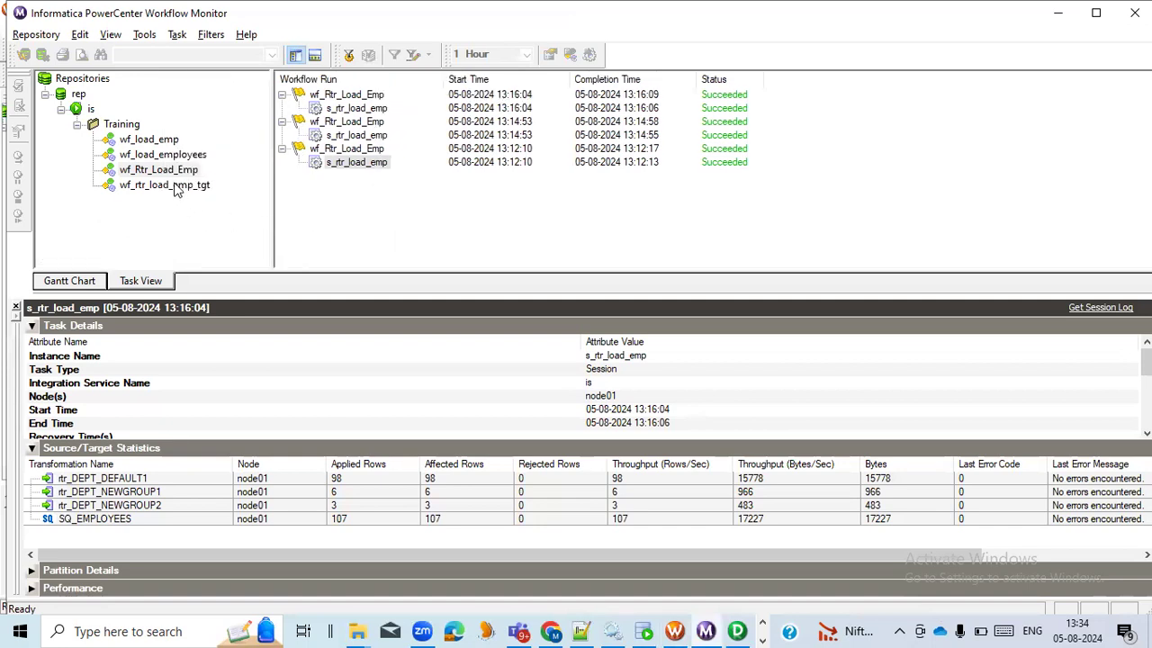
click(173, 185)
click(383, 108)
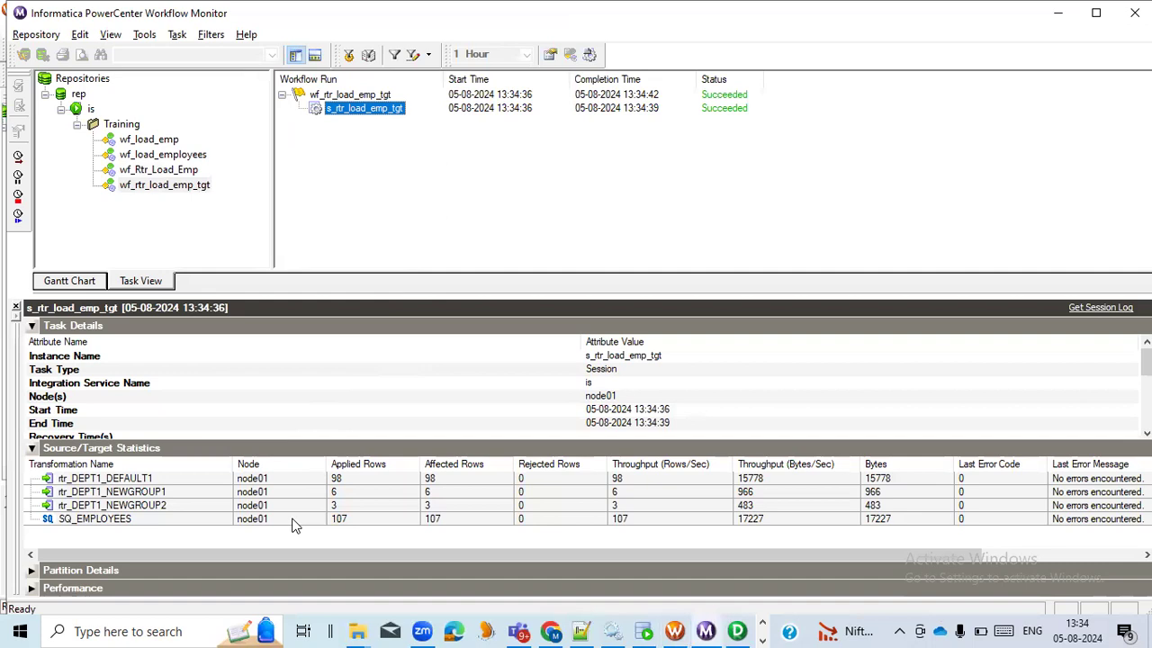
click(222, 519)
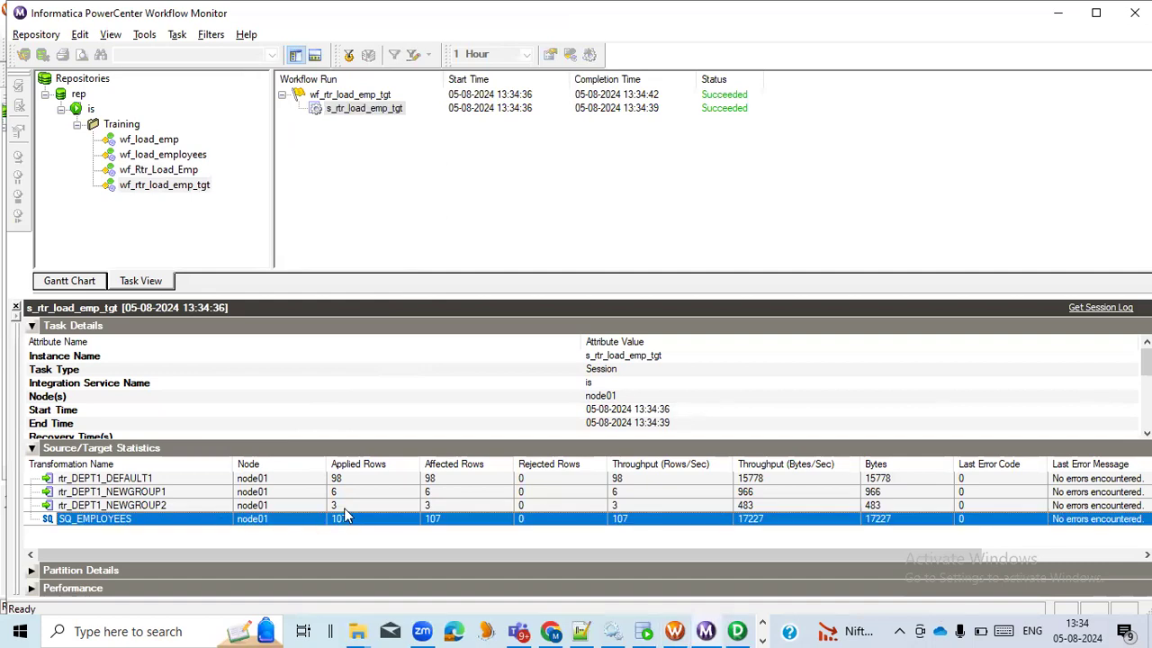
click(207, 482)
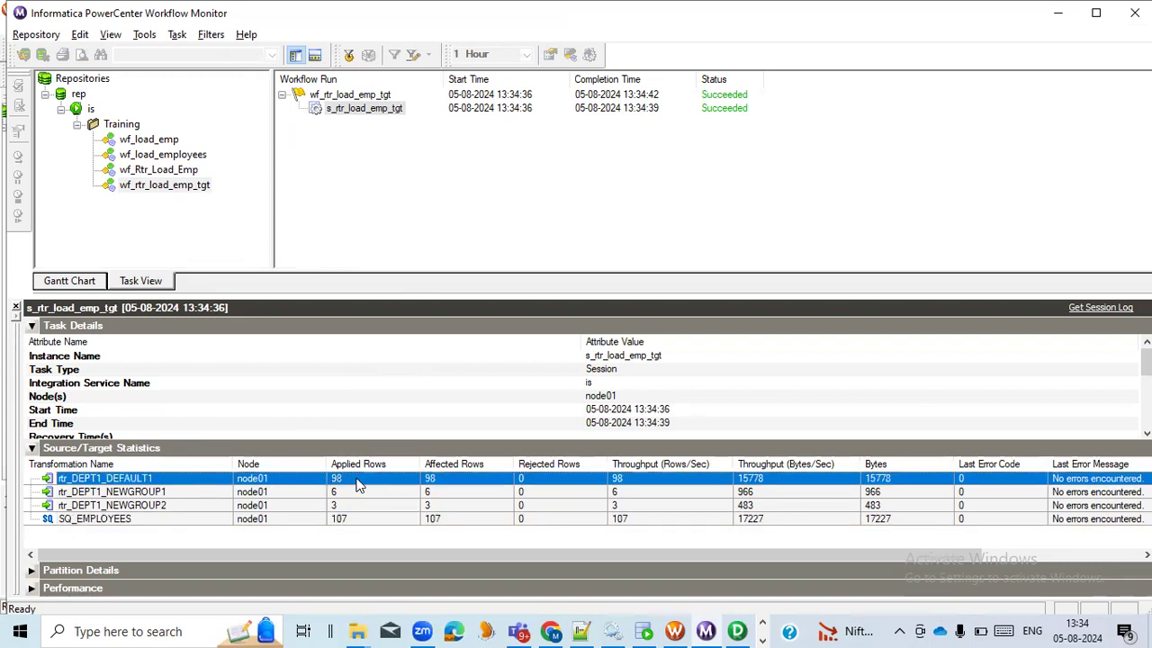
click(181, 493)
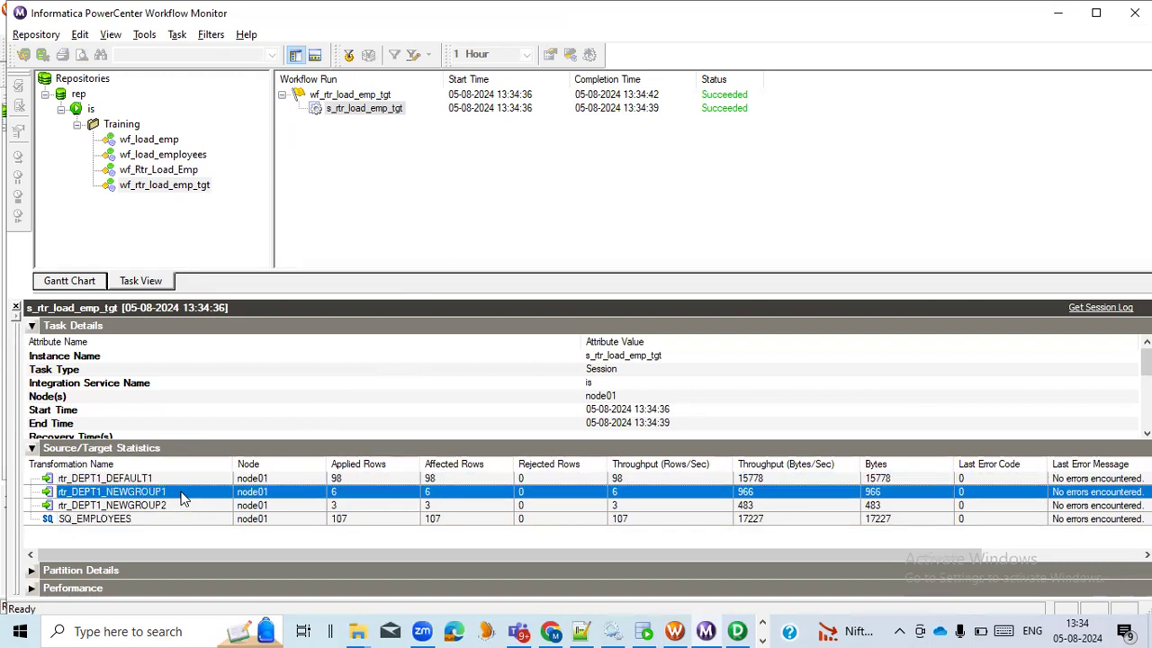
click(198, 507)
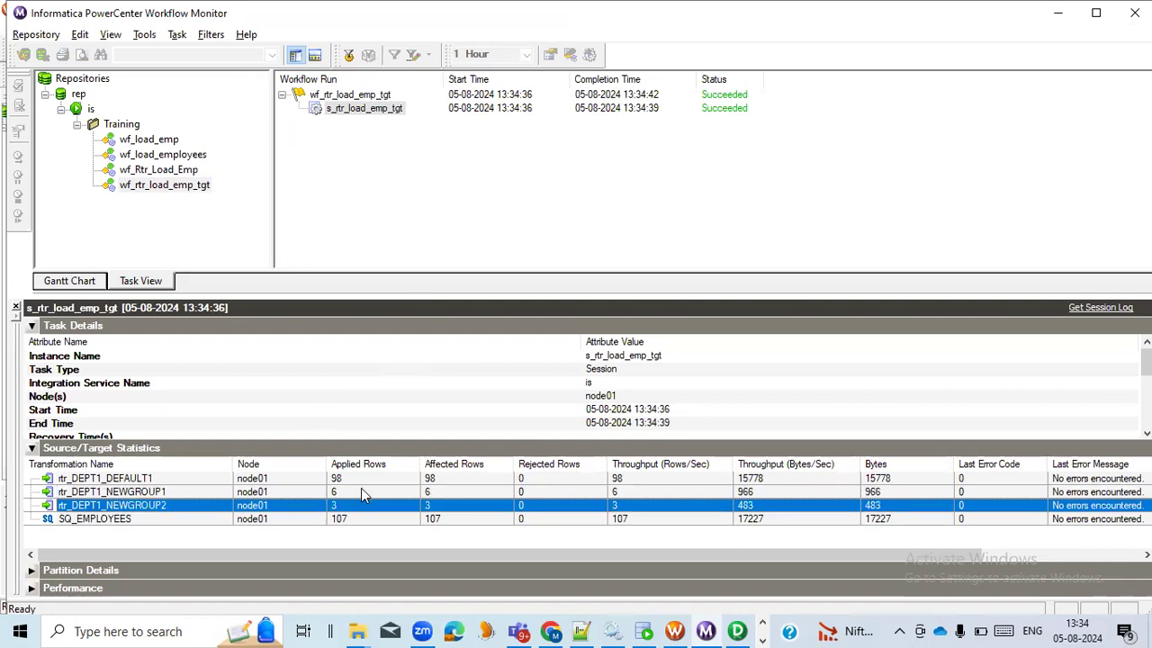
Switch to the D:\Infa_Out folder in File Explorer and refresh it to check the generated output files
mouse_move(357, 629)
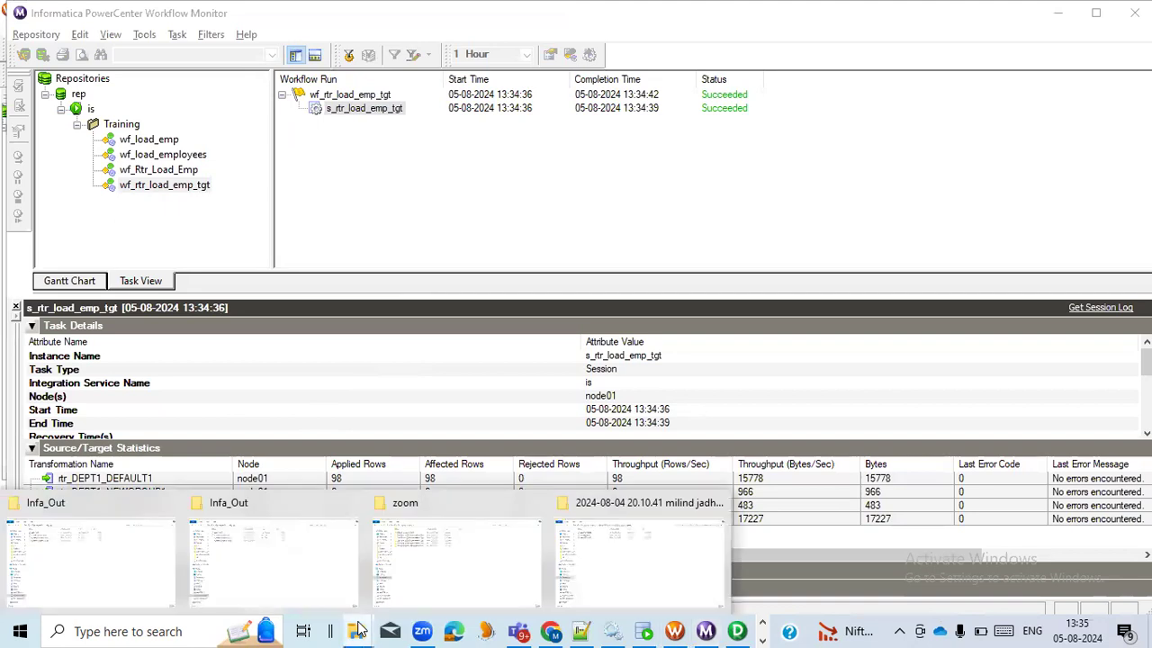
click(277, 567)
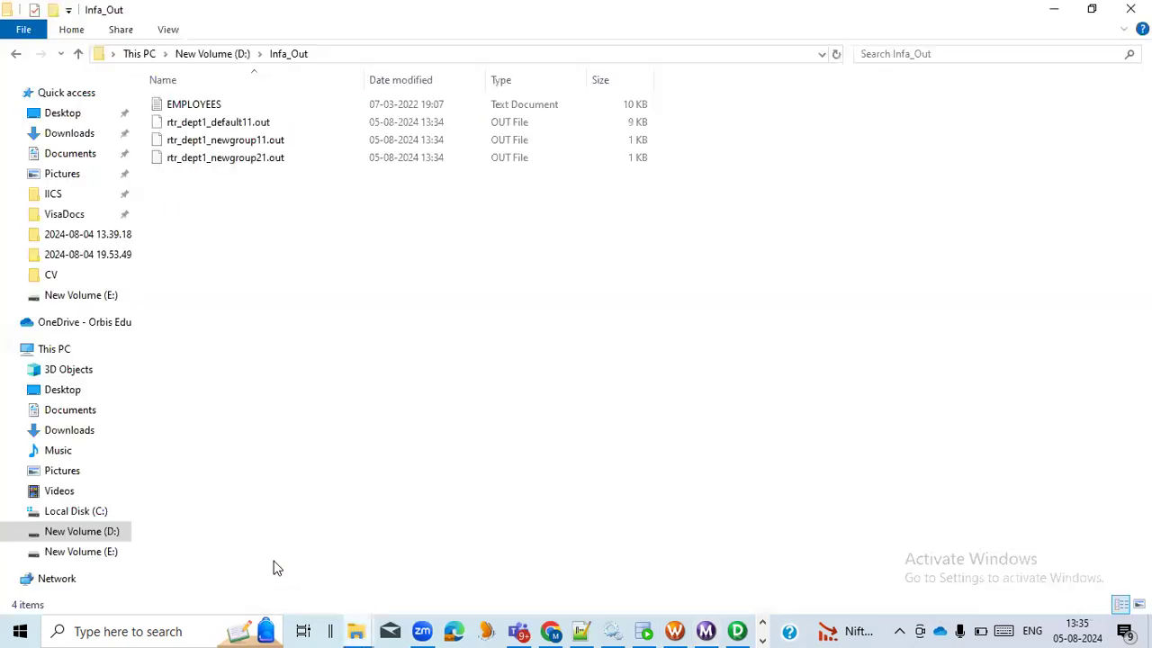
right_click(291, 213)
click(326, 282)
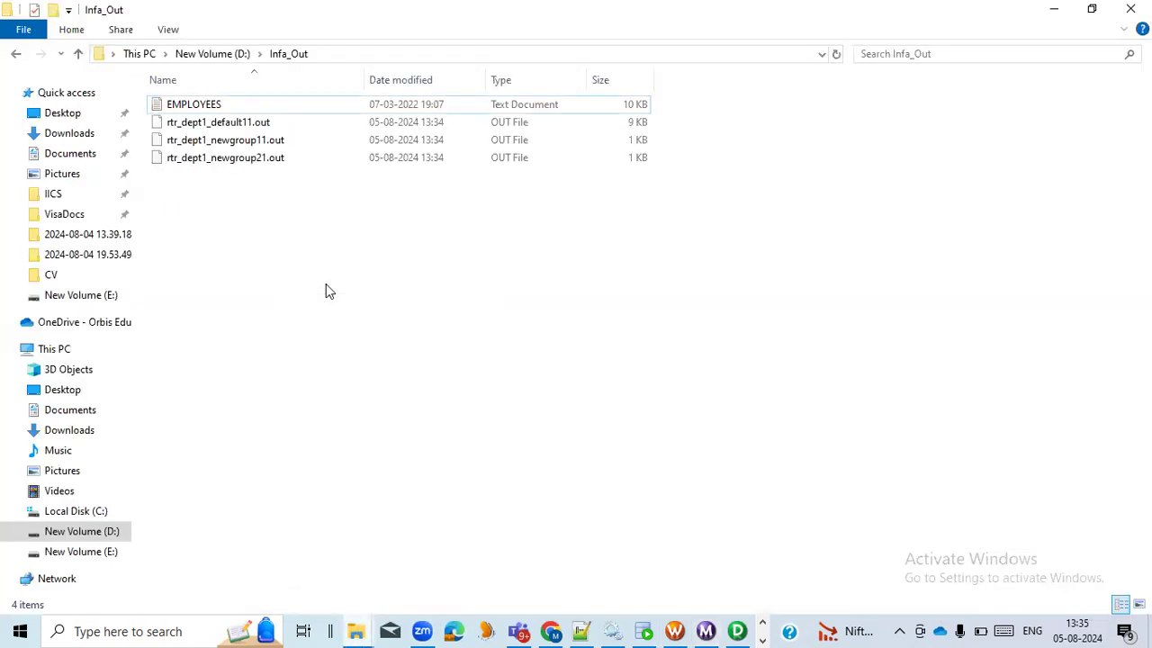
Open rtr_dept1_newgroup11.out in Notepad++ and highlight the department value 100 in its rows
double_click(257, 142)
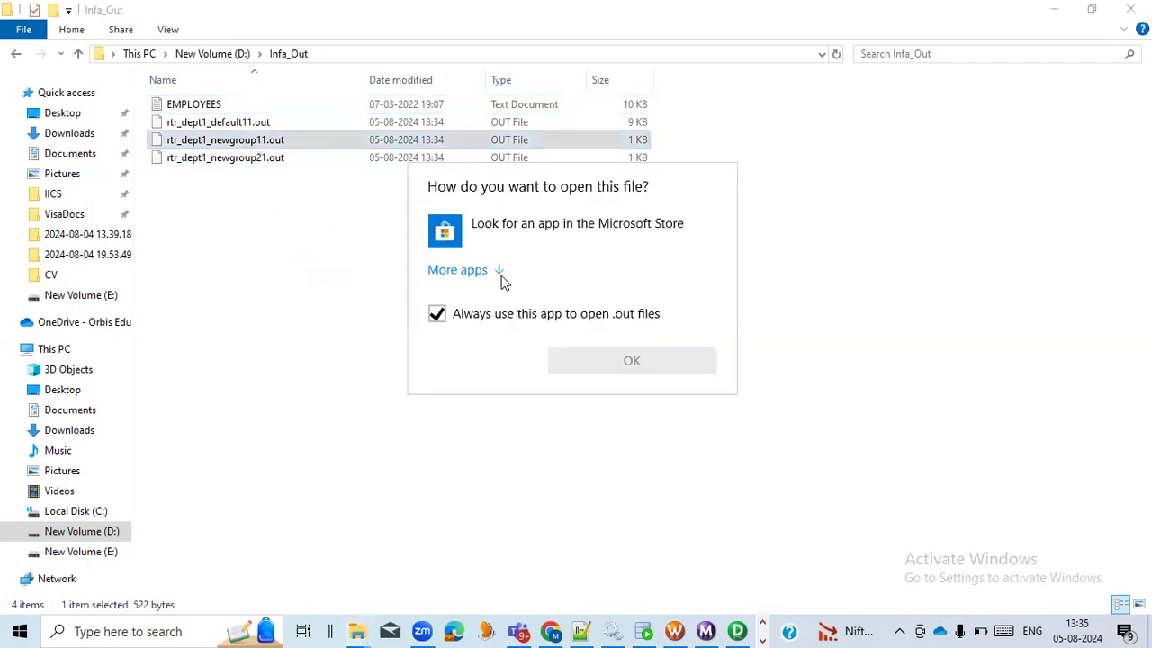
click(377, 405)
right_click(270, 144)
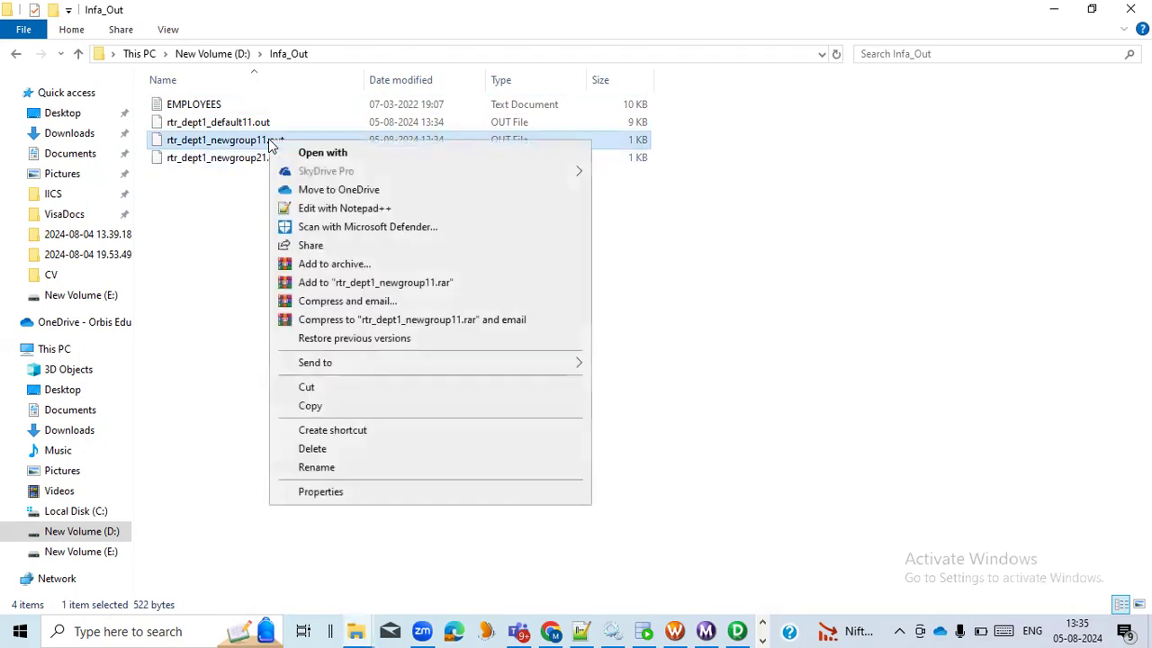
click(325, 208)
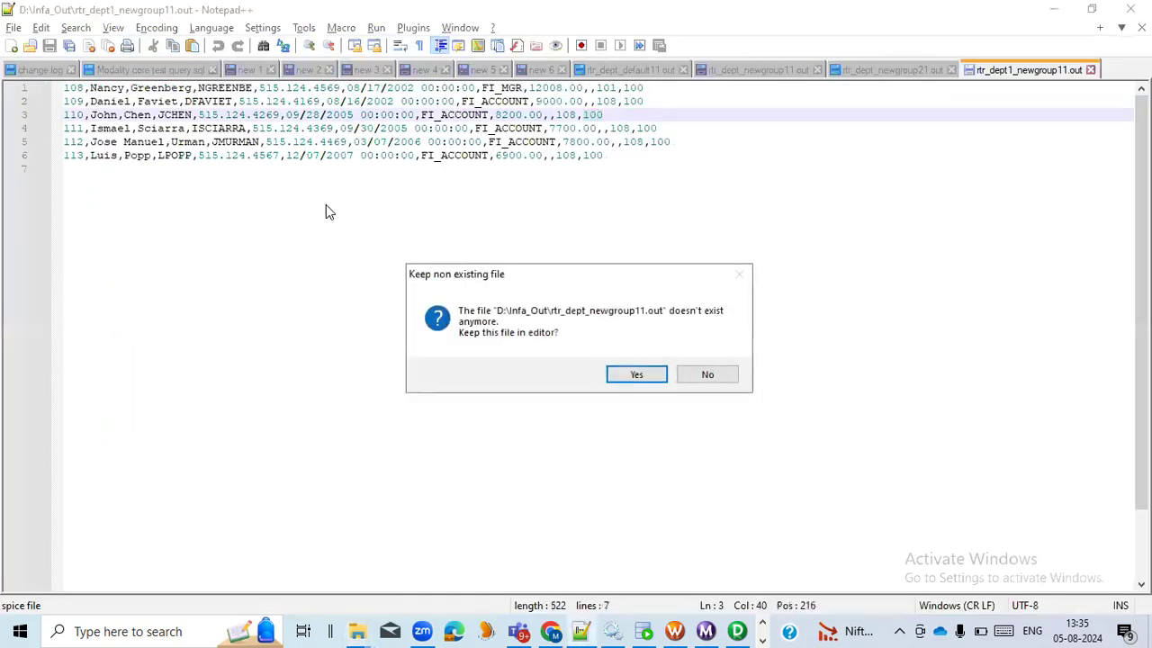
click(629, 378)
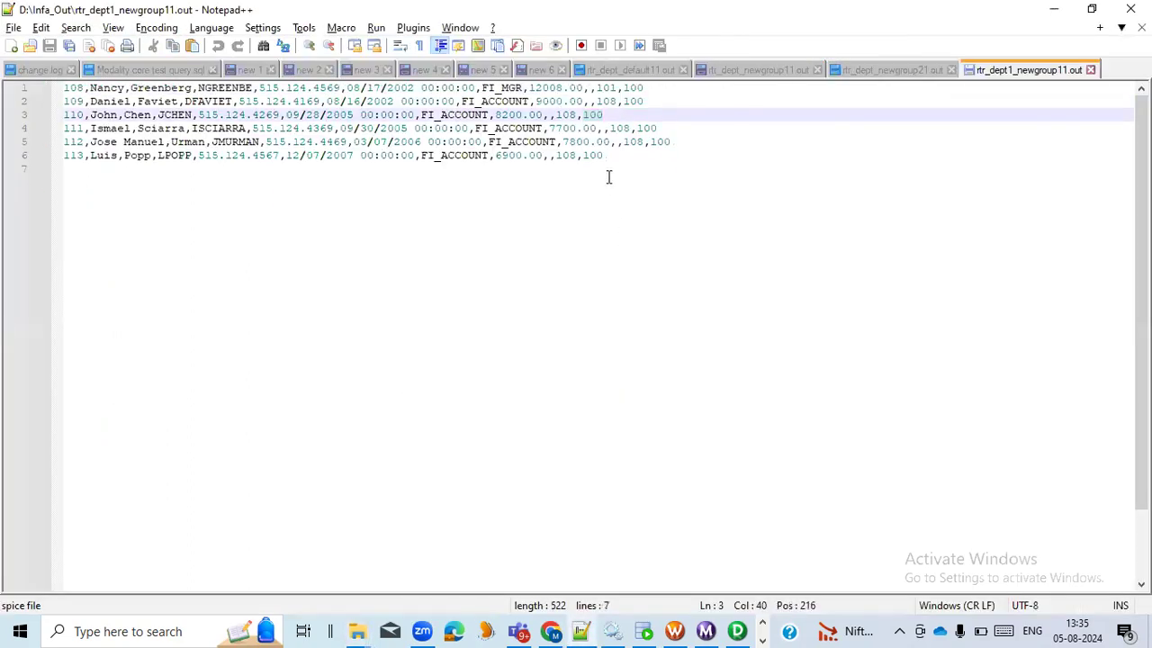
double_click(597, 155)
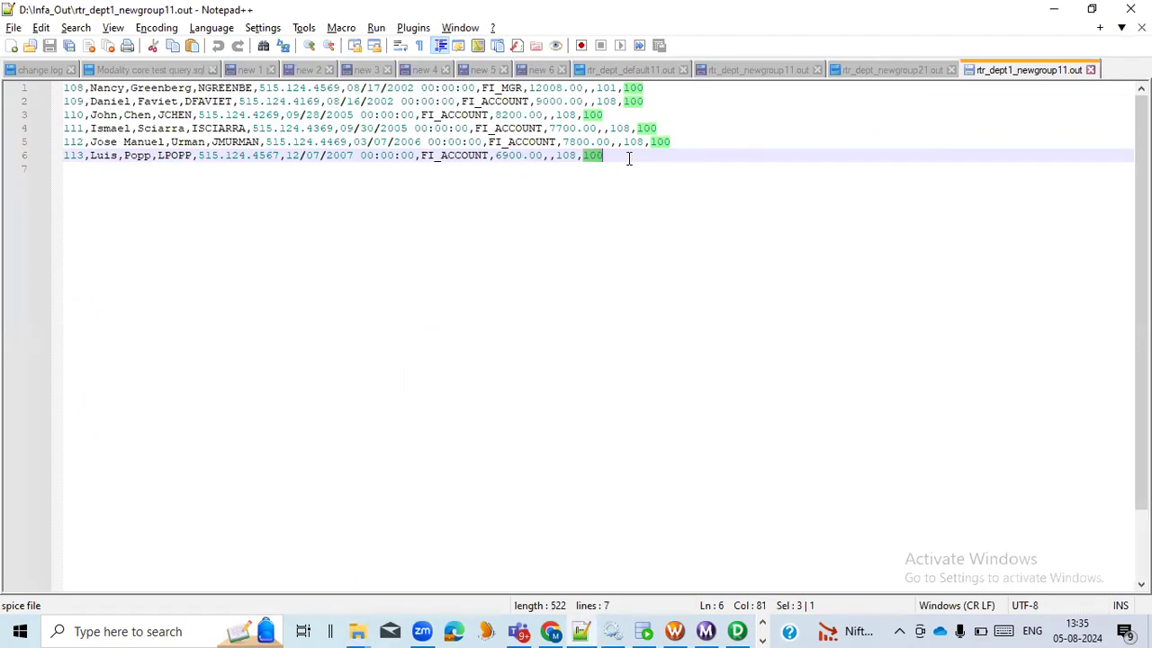
Return to the Infa_Out folder and open rtr_dept1_newgroup21.out in Notepad++ to examine its rows
key(alt+Tab)
click(240, 158)
right_click(239, 158)
click(281, 226)
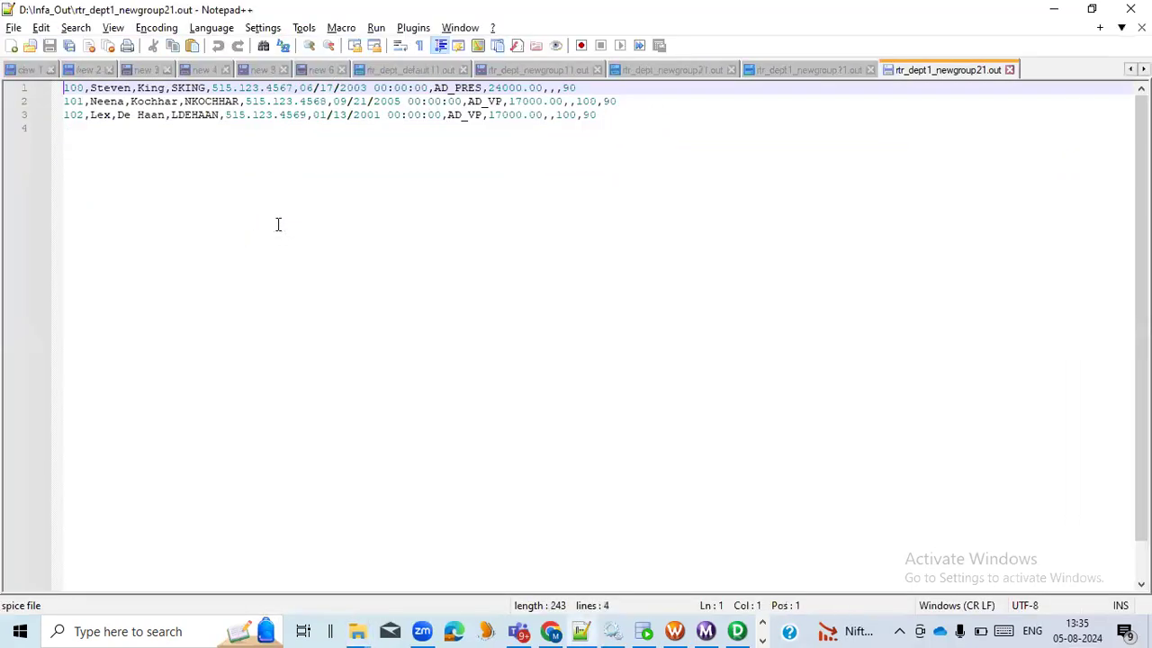
Highlight the department value 90 in rtr_dept1_newgroup21.out, and open rtr_dept1_default11.out from Infa_Out in Notepad++ to examine its rows
double_click(569, 87)
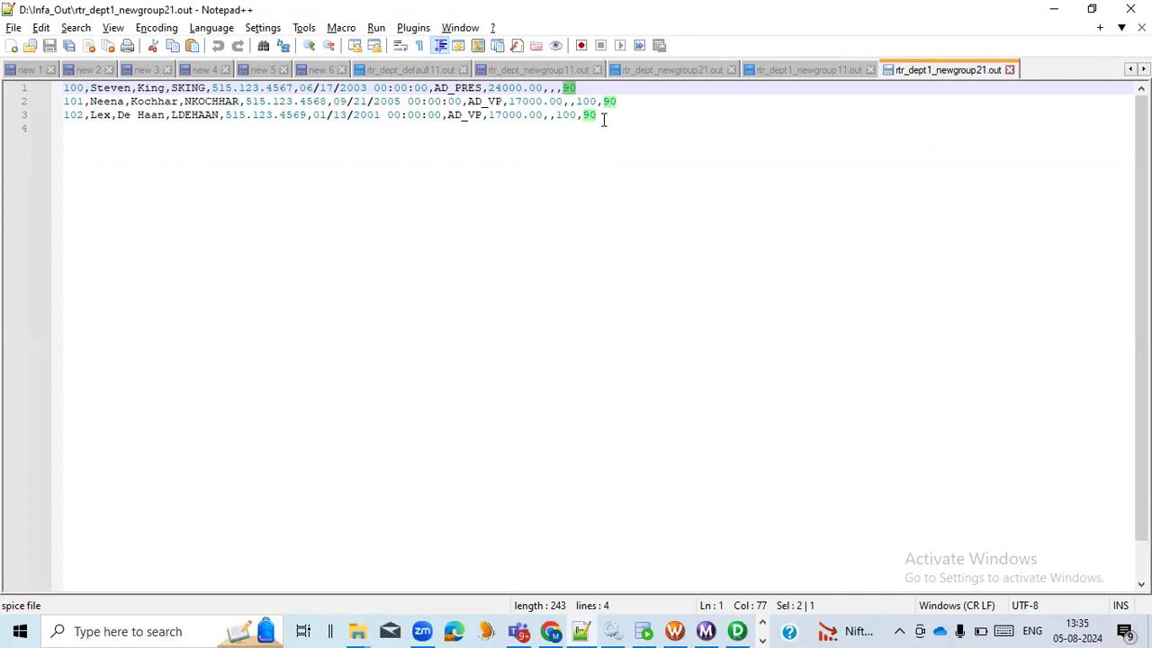
key(alt+Tab)
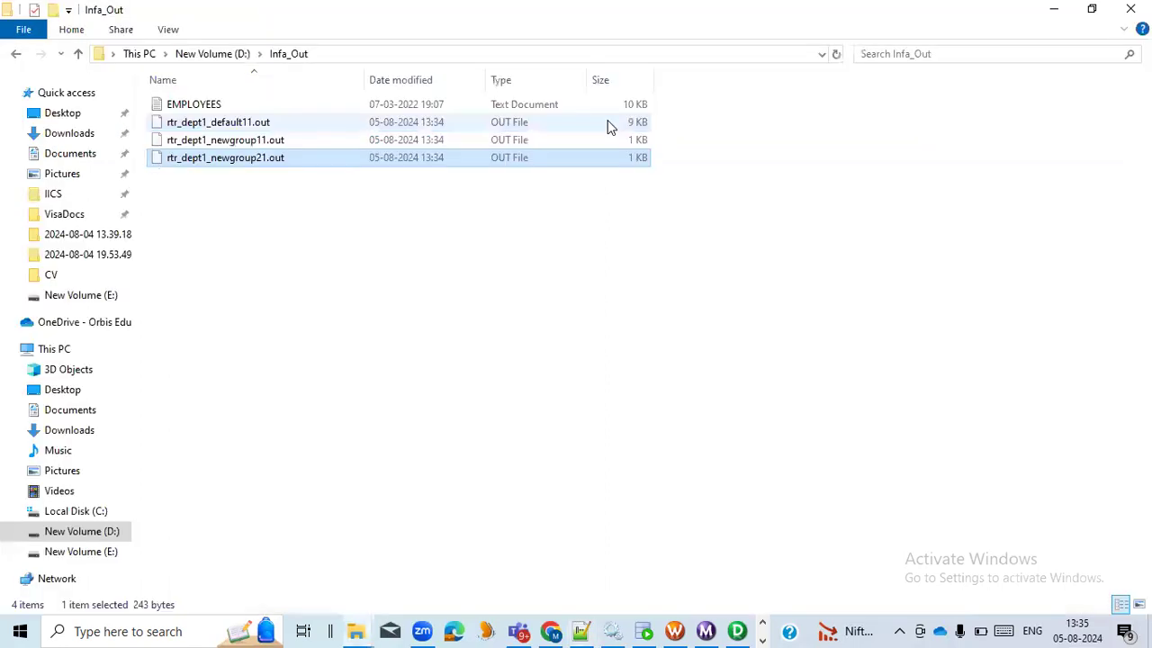
click(249, 126)
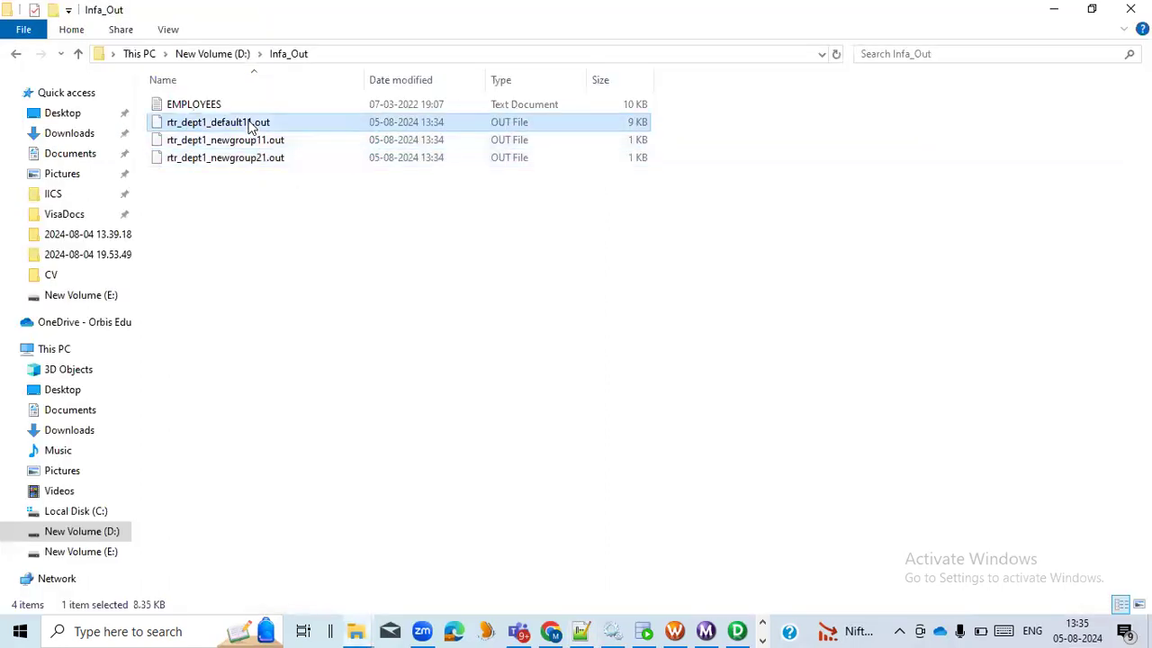
right_click(249, 126)
click(299, 189)
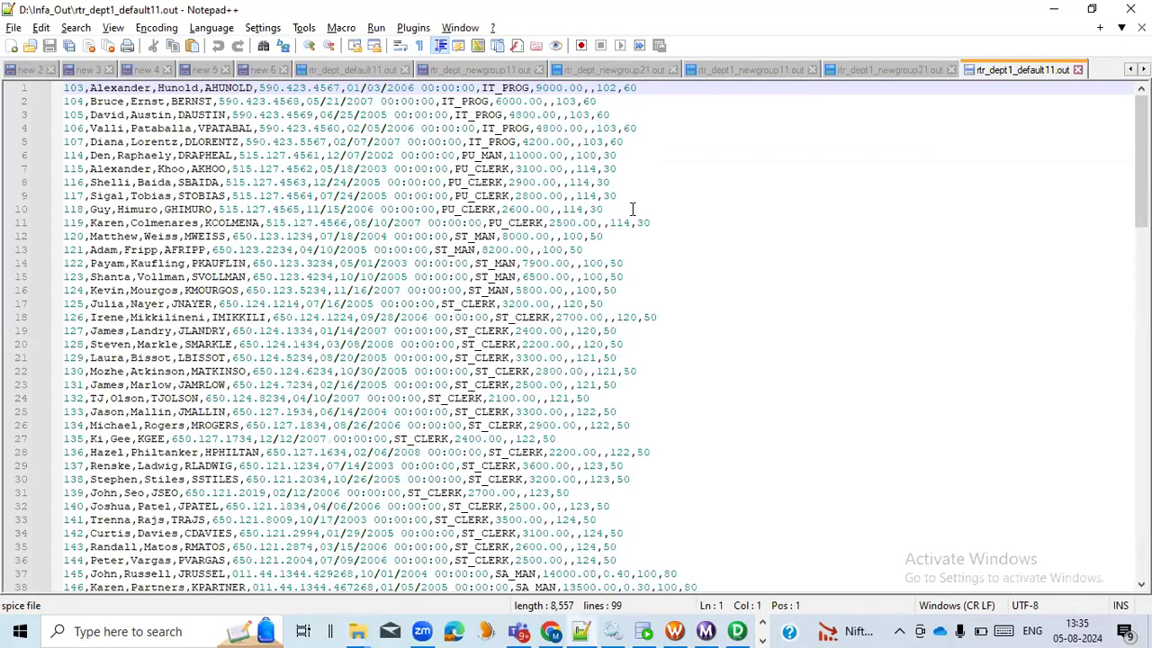
scroll(378, 312, down, 3)
scroll(374, 310, up, 3)
Switch to Workflow Manager, open the mapping settings of session s_rtr_load_emp_tgt maximized, and compare them with the rtr_dept1_default11.out rows
key(alt+Tab)
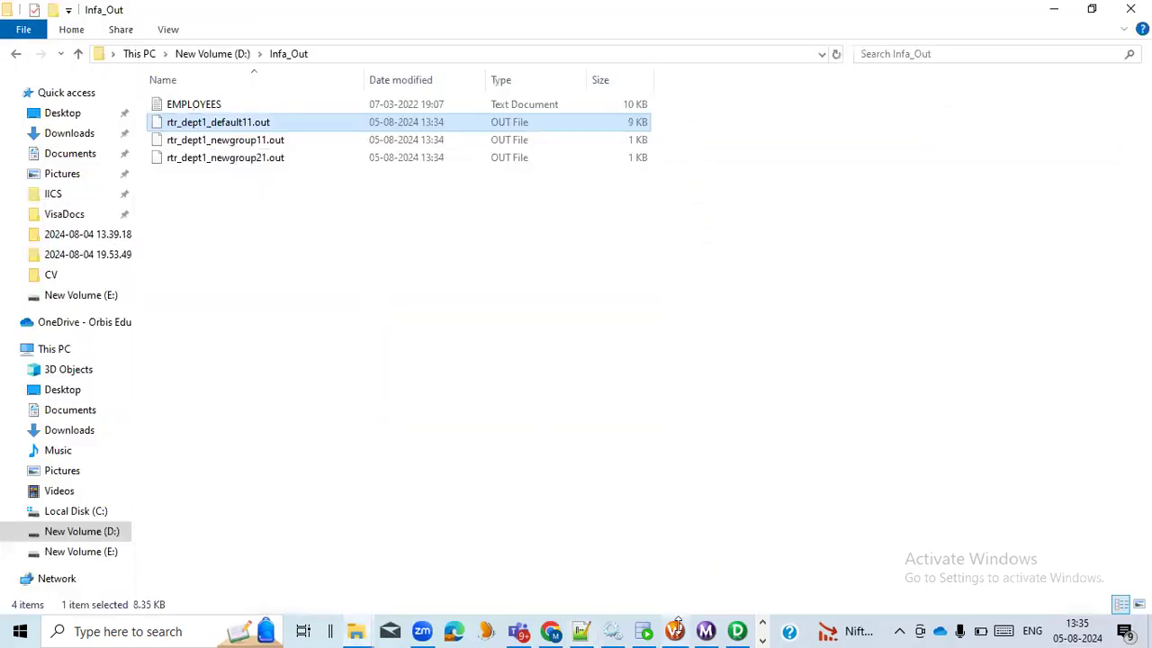
click(676, 629)
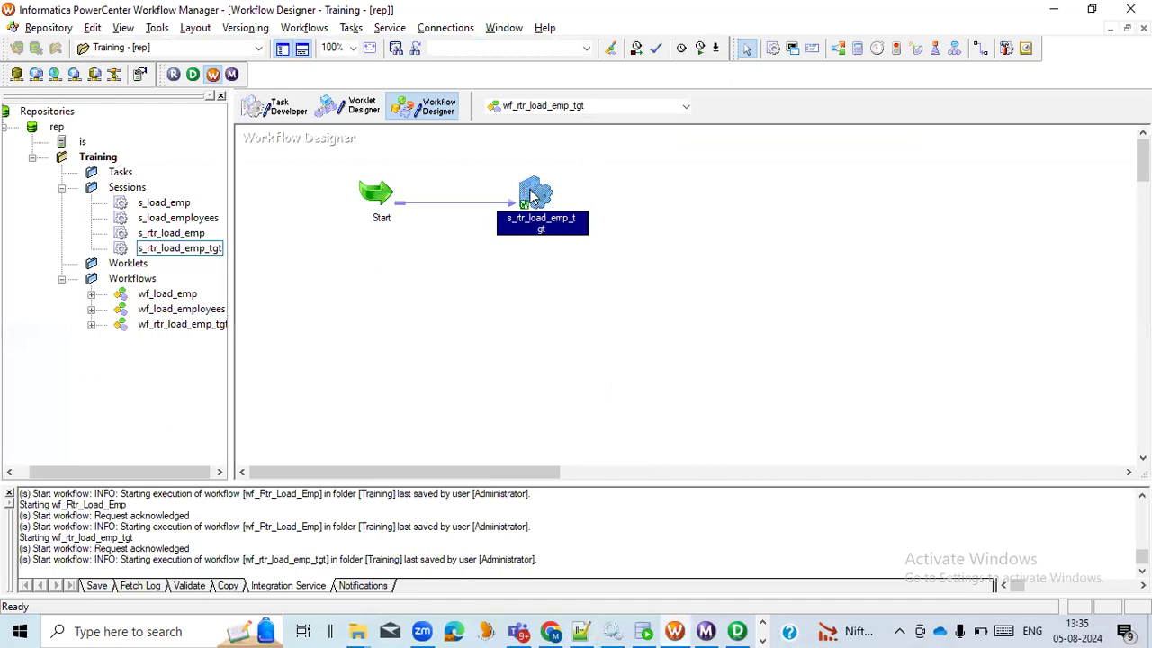
double_click(531, 196)
click(487, 119)
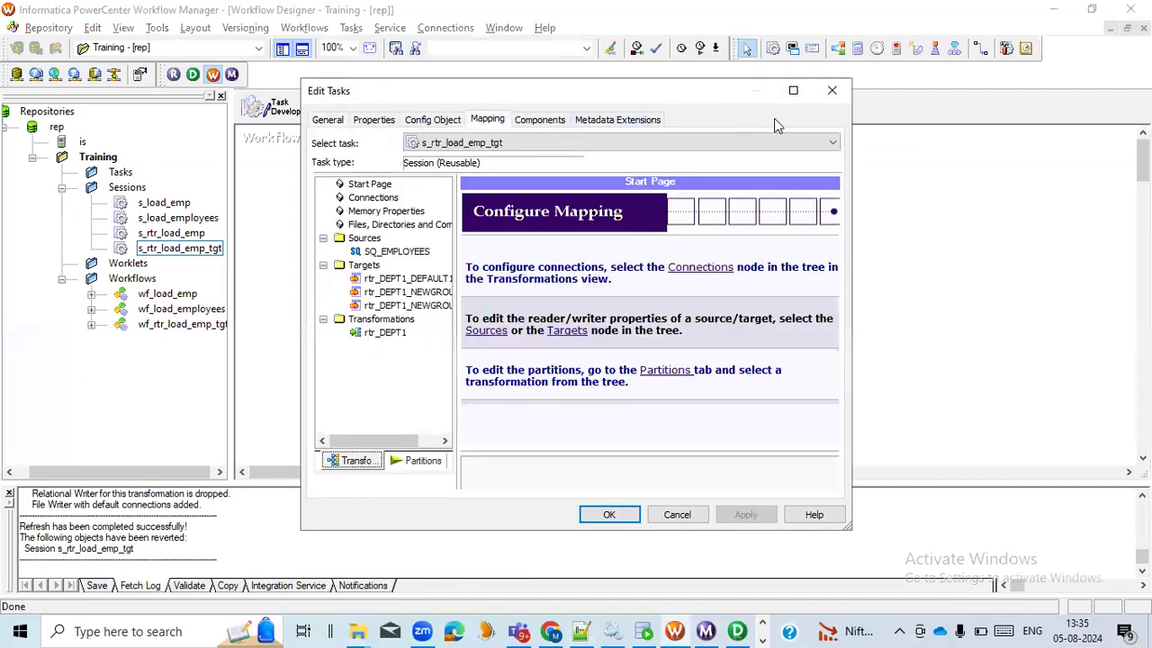
click(793, 90)
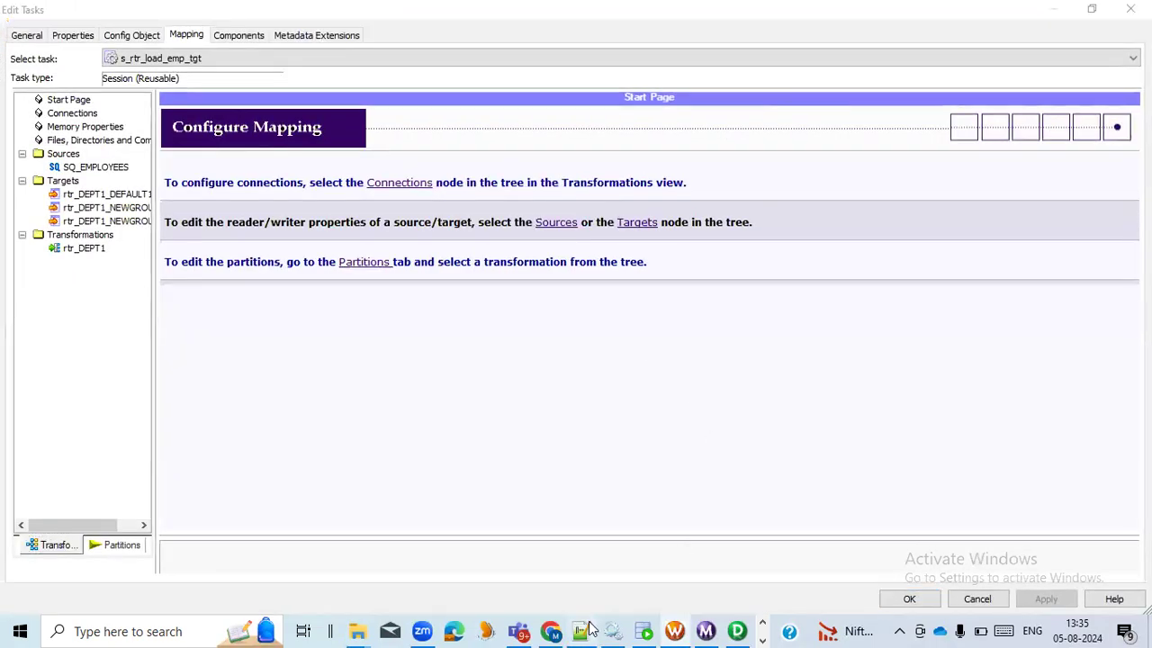
click(586, 629)
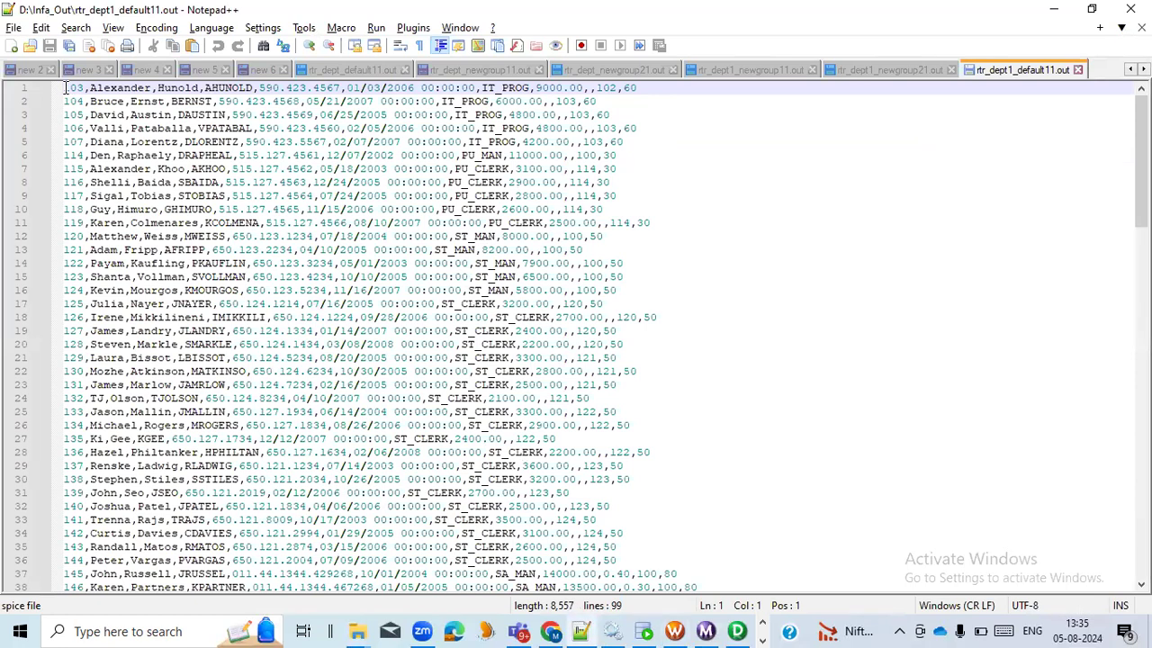
key(alt+Tab)
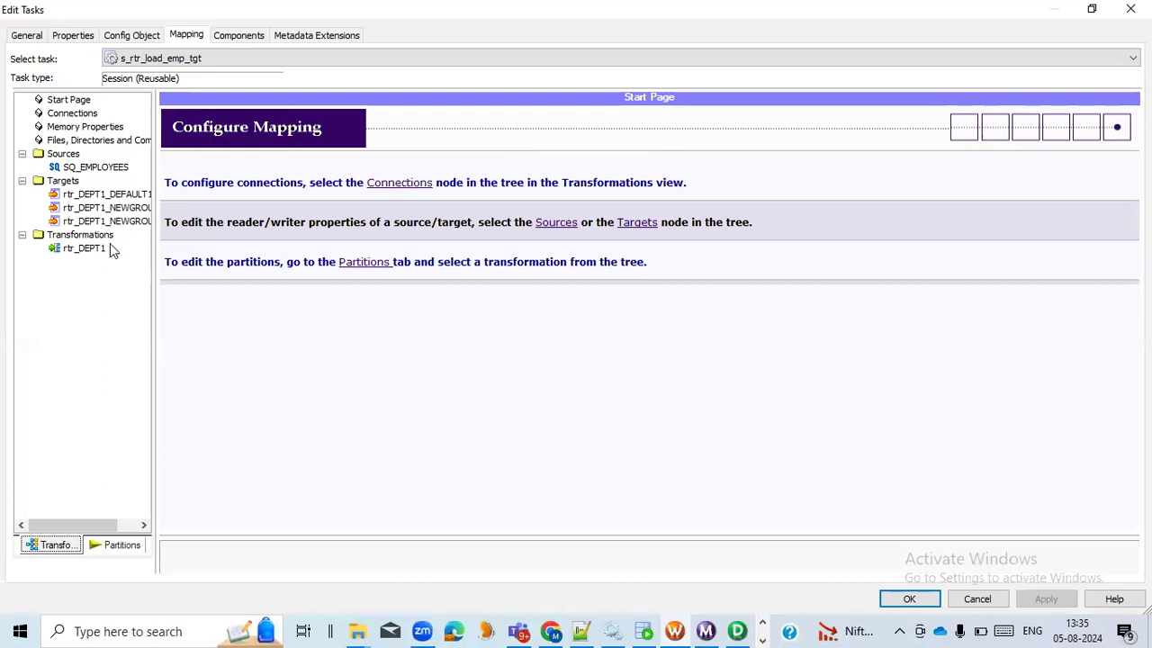
Set Header Options to Output Field Names for the target rtr_DEPT1_DEFAULT1
click(108, 195)
scroll(707, 483, down, 3)
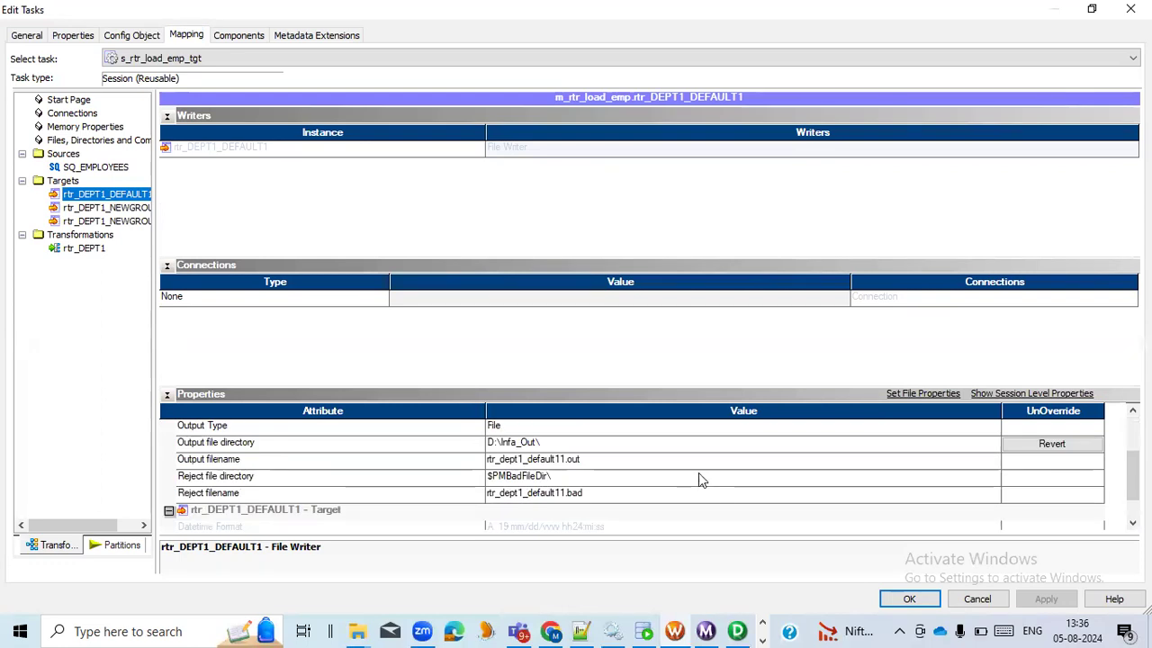
scroll(426, 473, up, 2)
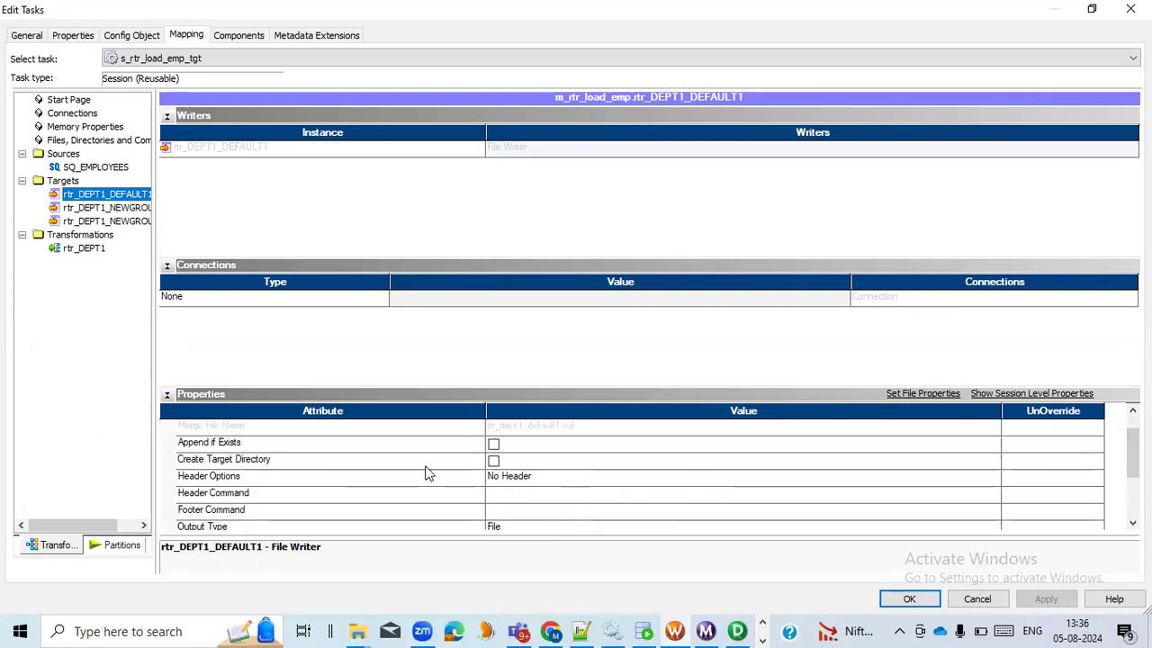
click(364, 480)
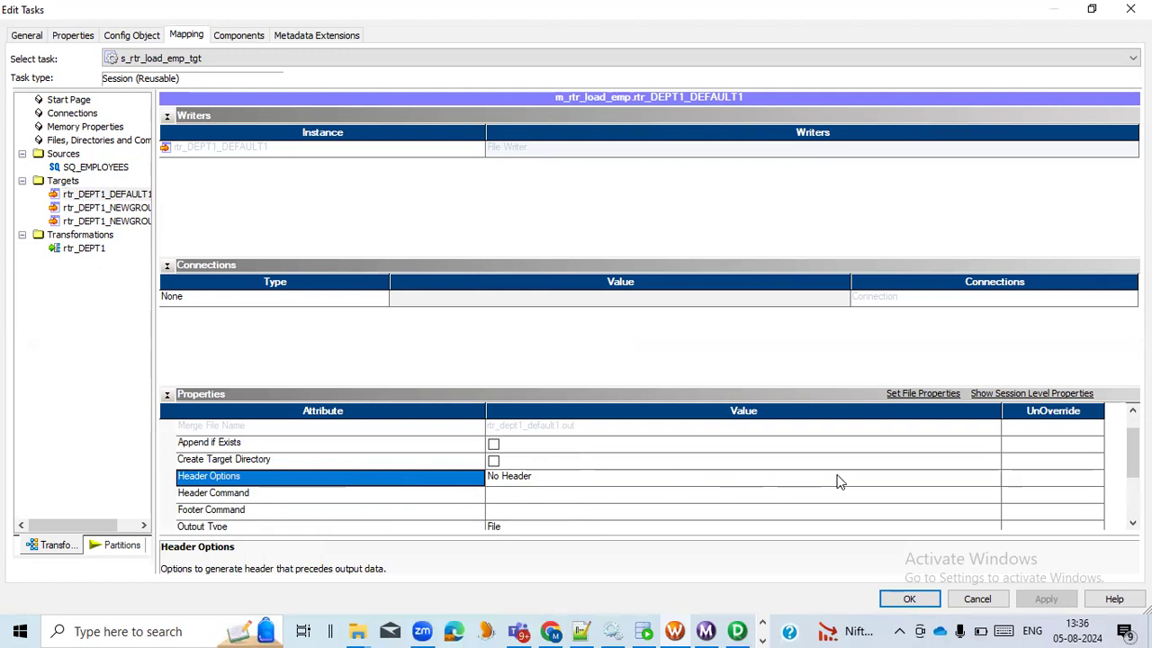
click(992, 476)
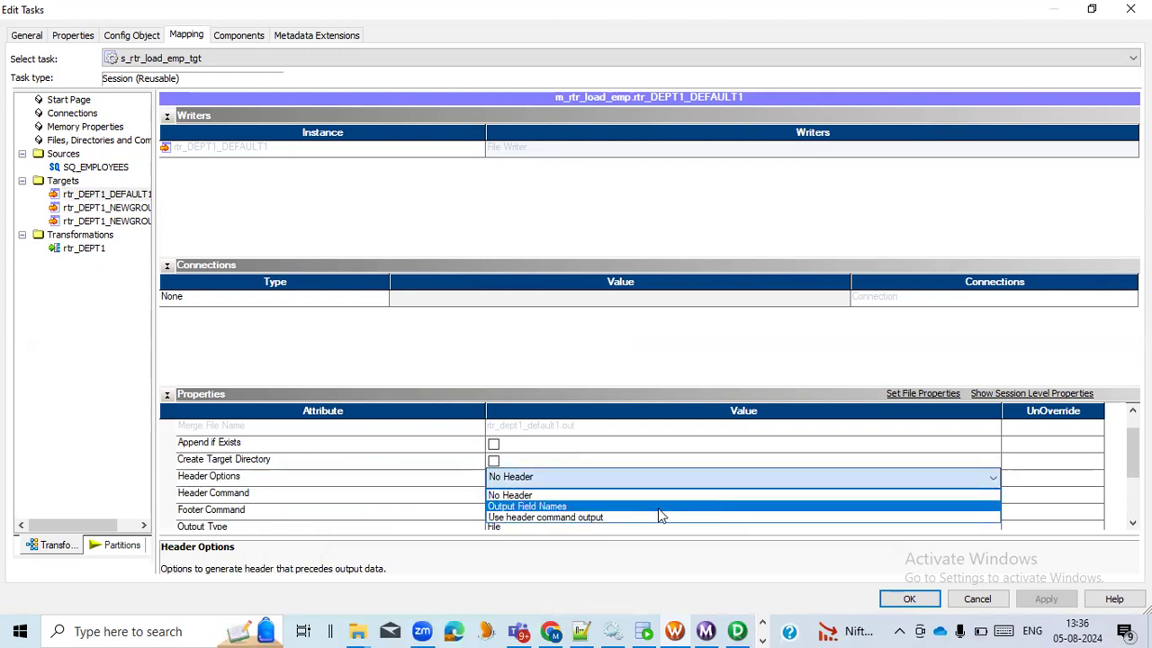
click(650, 508)
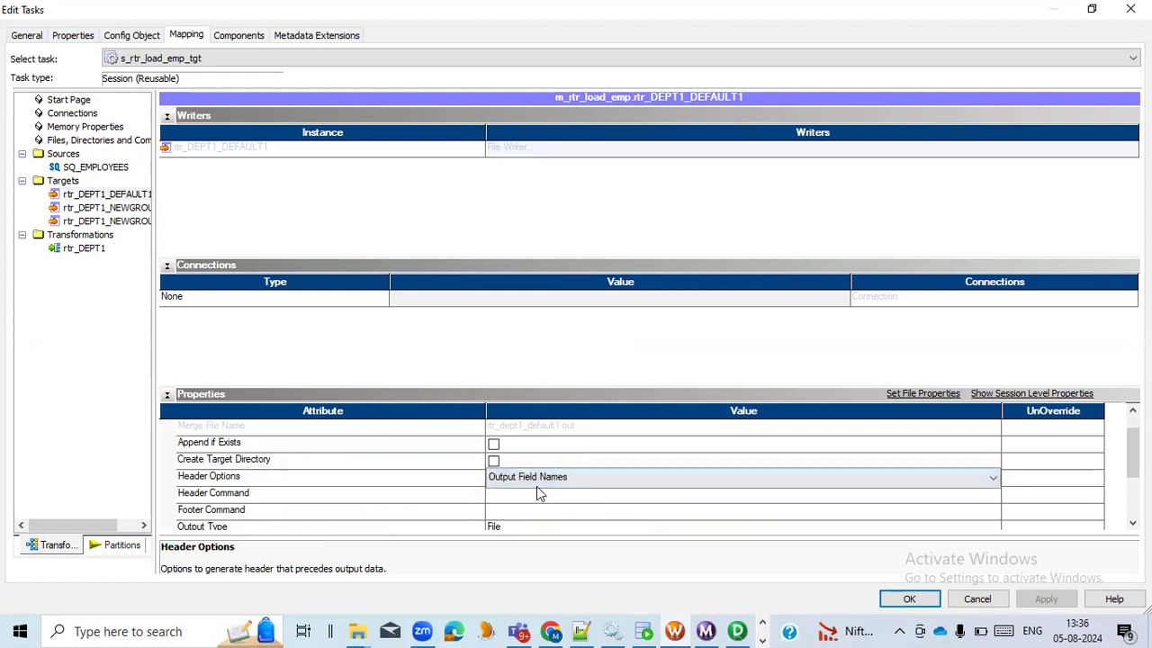
Set Header Options to Output Field Names for targets rtr_DEPT1_NEWGROUP1 and rtr_DEPT1_NEWGROUP2, and apply and save the changes
click(106, 207)
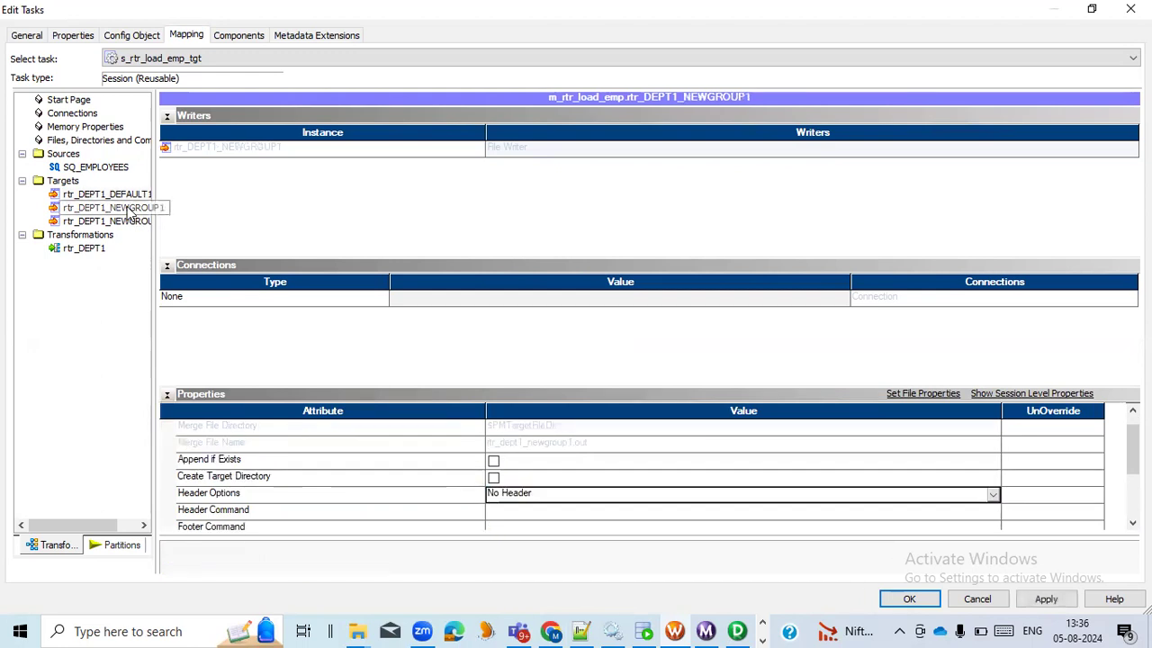
click(993, 494)
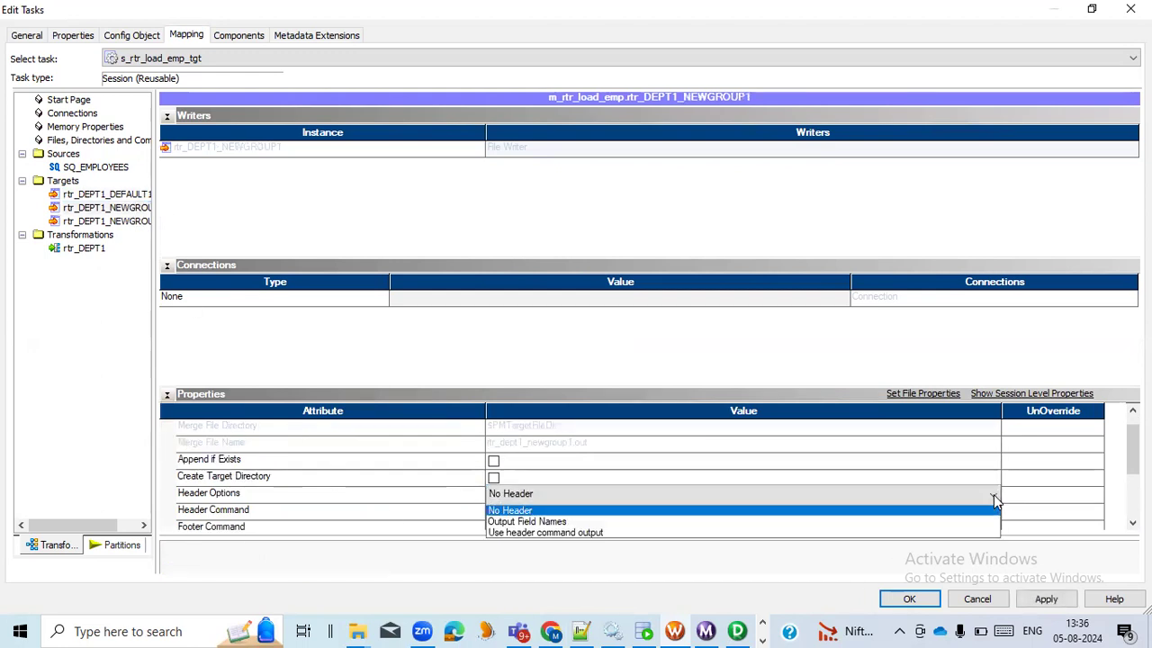
click(669, 523)
click(137, 221)
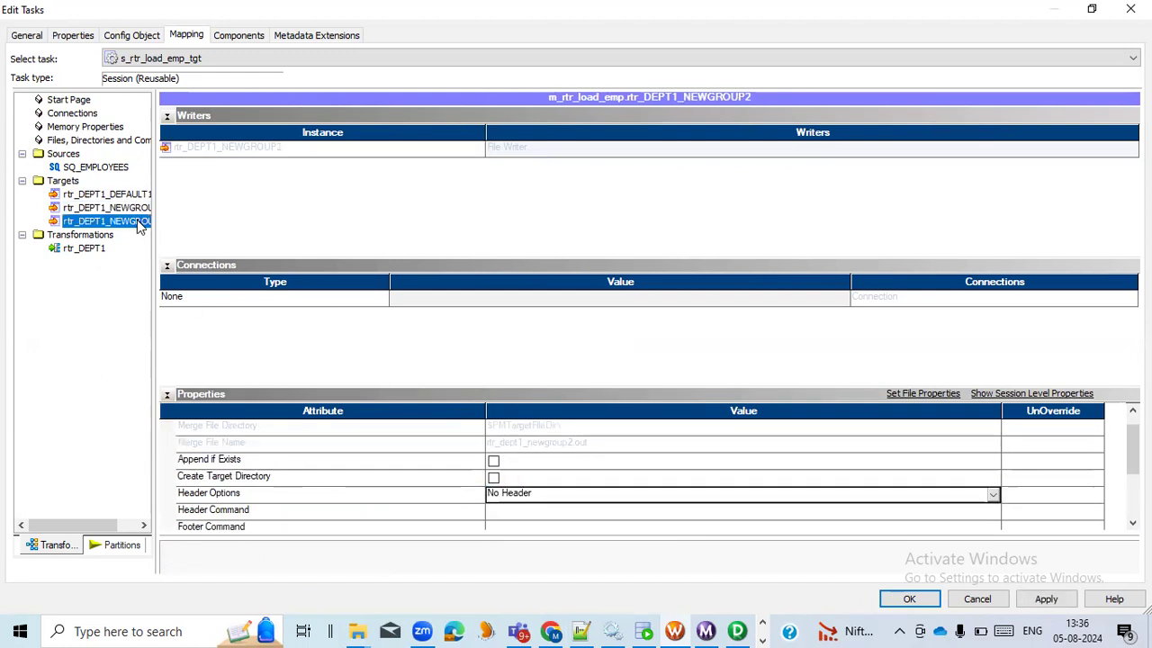
click(993, 494)
click(632, 523)
click(1046, 600)
click(906, 599)
key(ctrl+s)
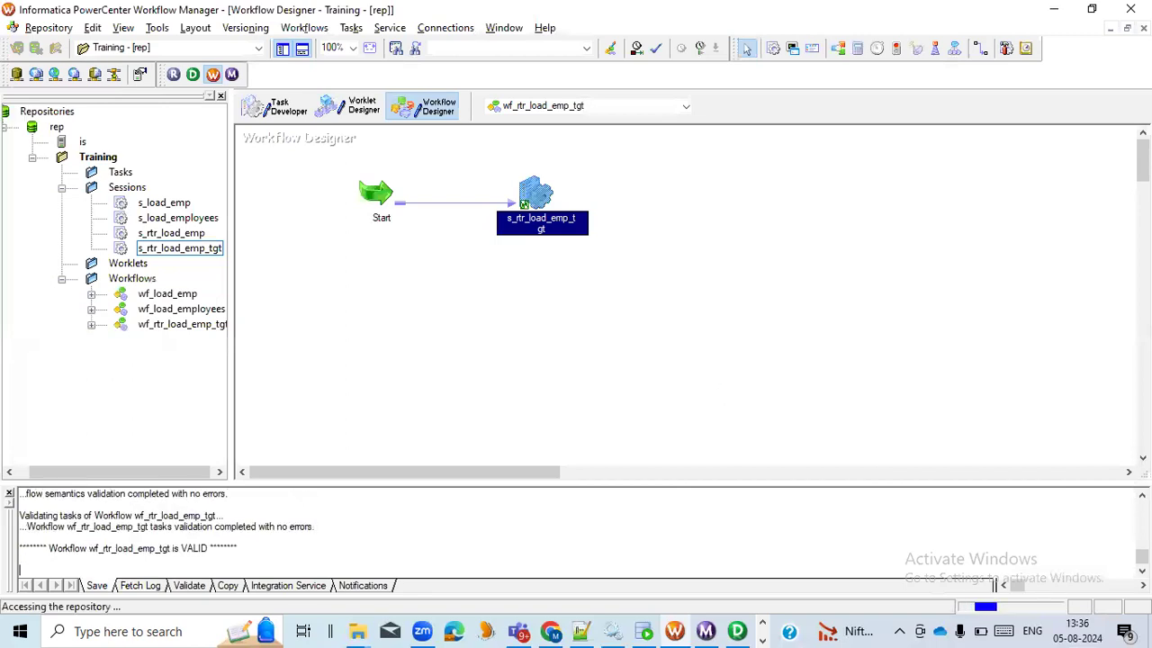
Start workflow wf_rtr_load_emp_tgt and view the statistics of its latest s_rtr_load_emp_tgt run in Workflow Monitor
right_click(410, 293)
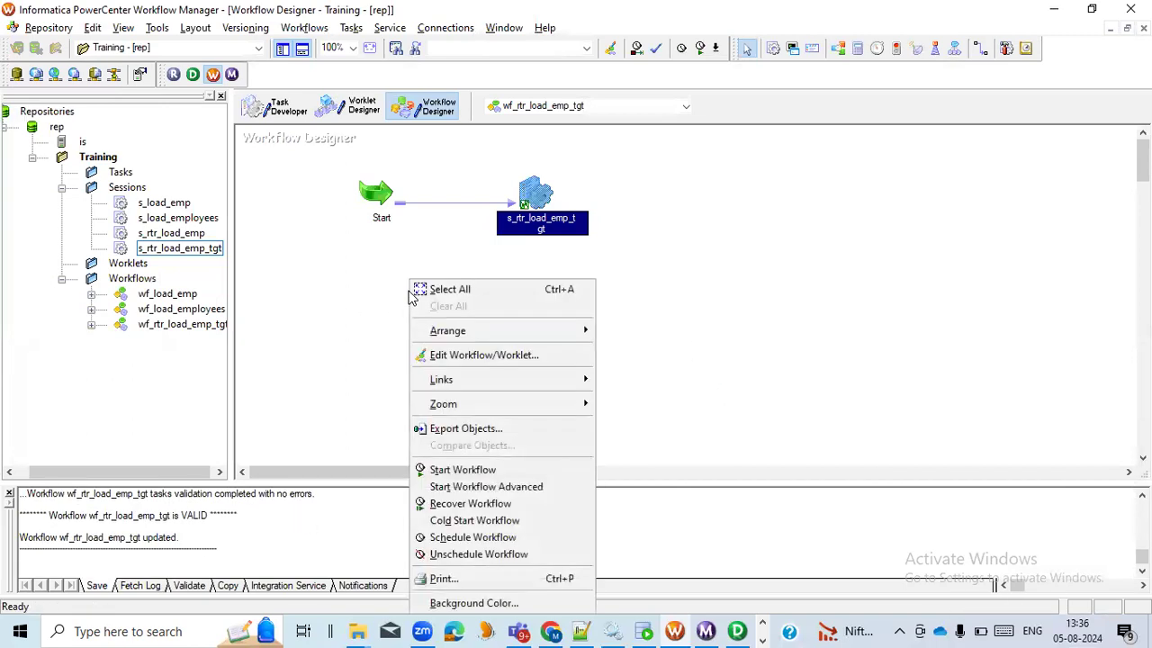
click(453, 470)
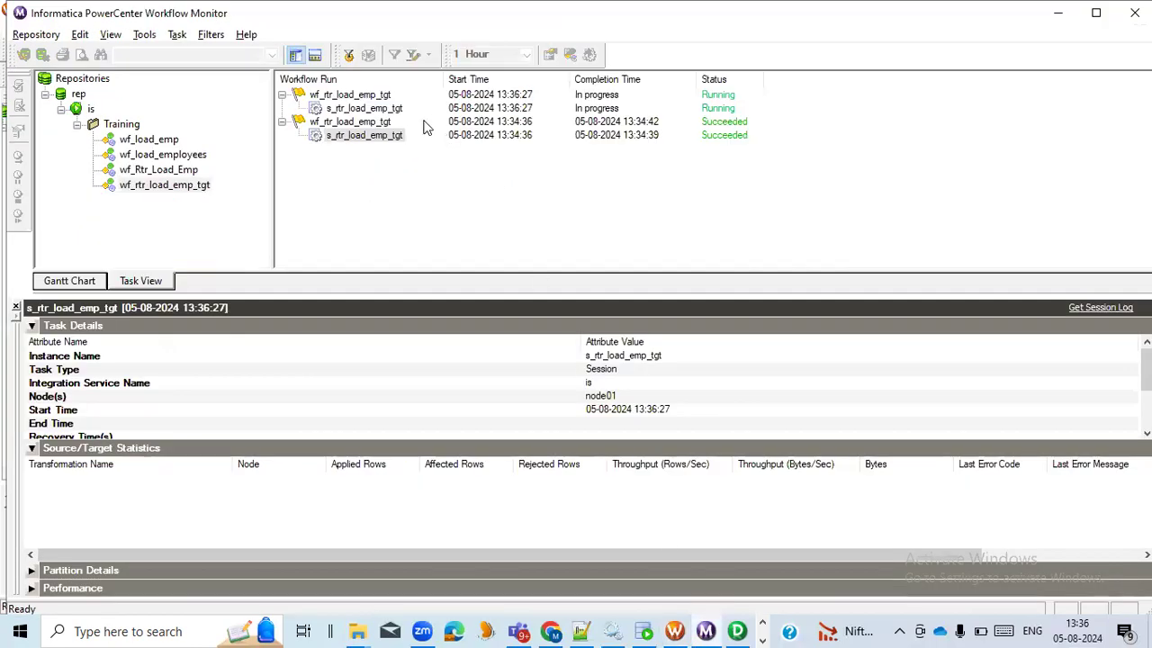
click(396, 110)
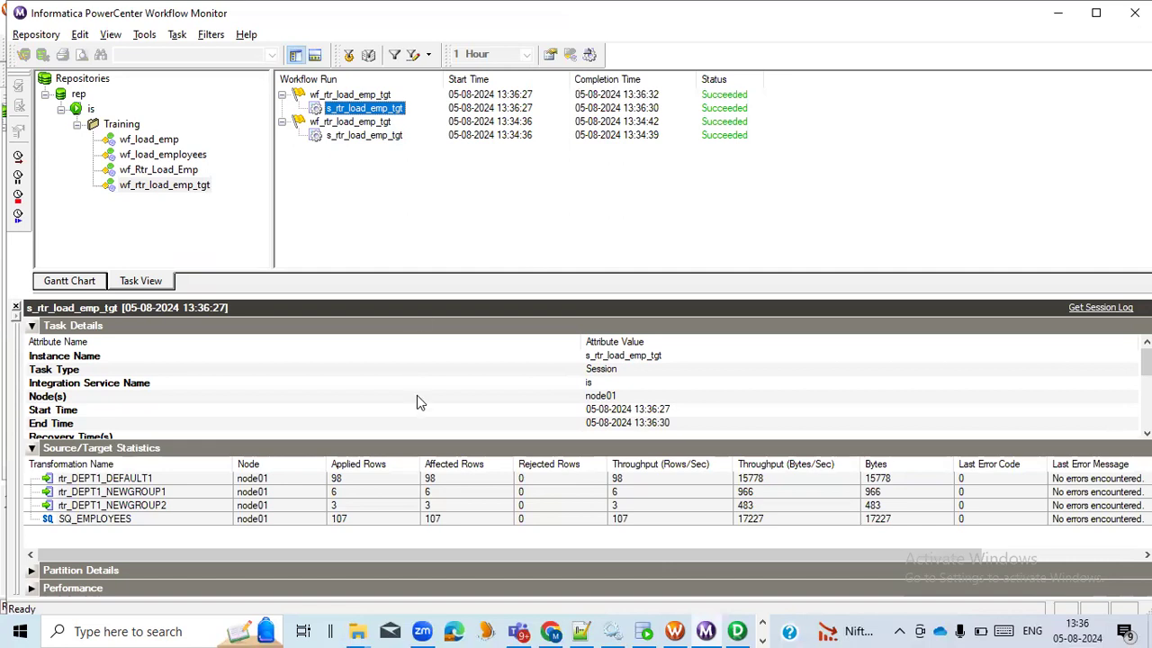
Switch to the D:\Infa_Out folder in File Explorer and refresh it to check the regenerated output files
click(357, 630)
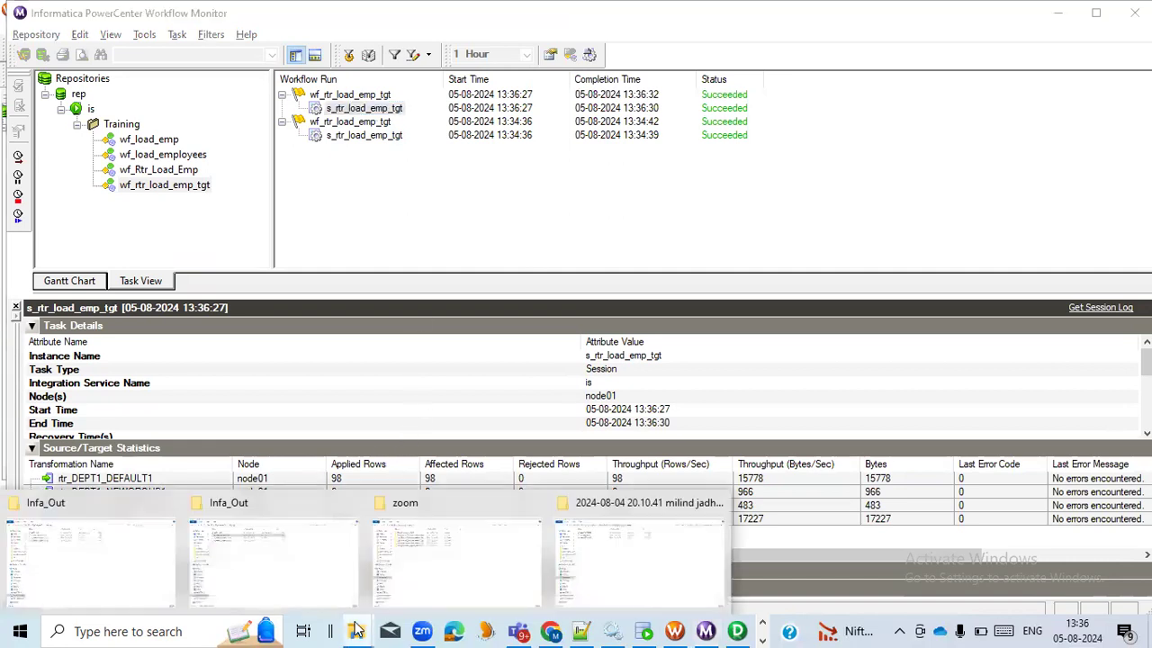
click(296, 552)
right_click(407, 231)
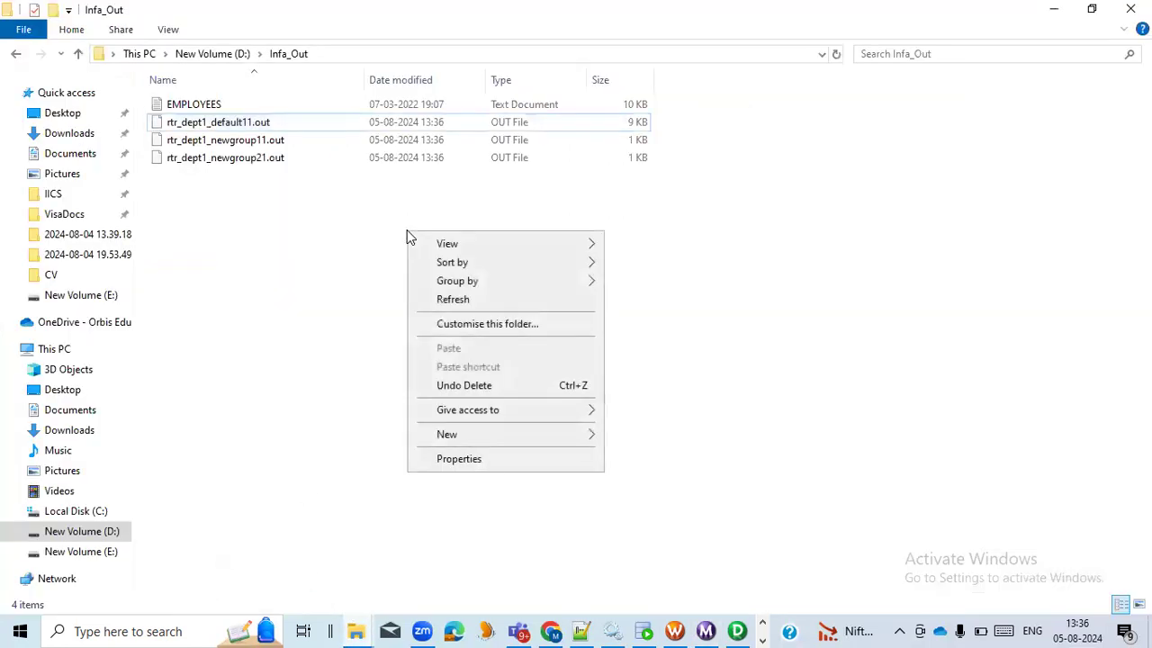
click(480, 303)
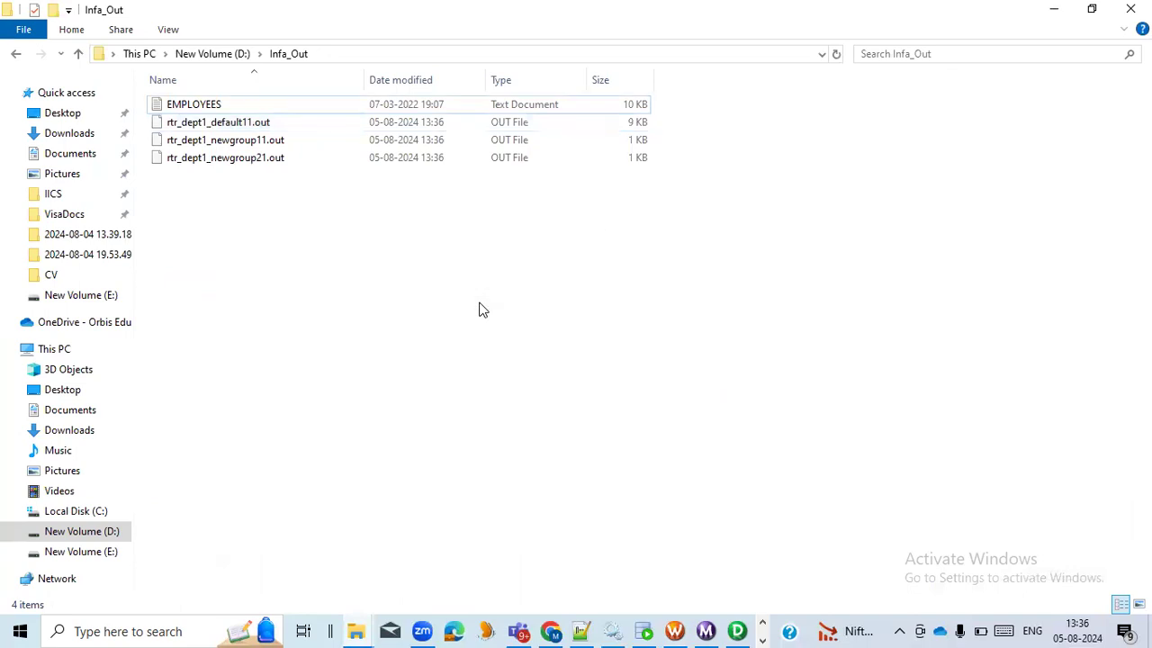
Open the regenerated rtr_dept1_newgroup11.out in Notepad++ and highlight the DEPARTMENT_ID1 header and the department value 100
click(244, 144)
right_click(243, 143)
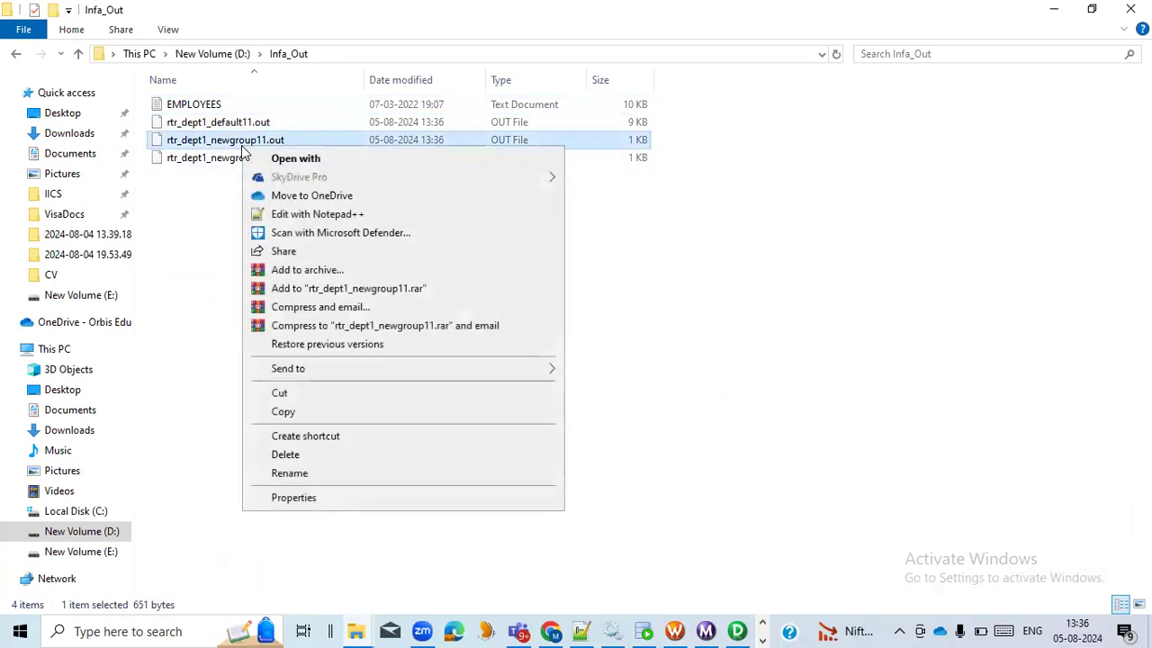
click(292, 214)
click(605, 382)
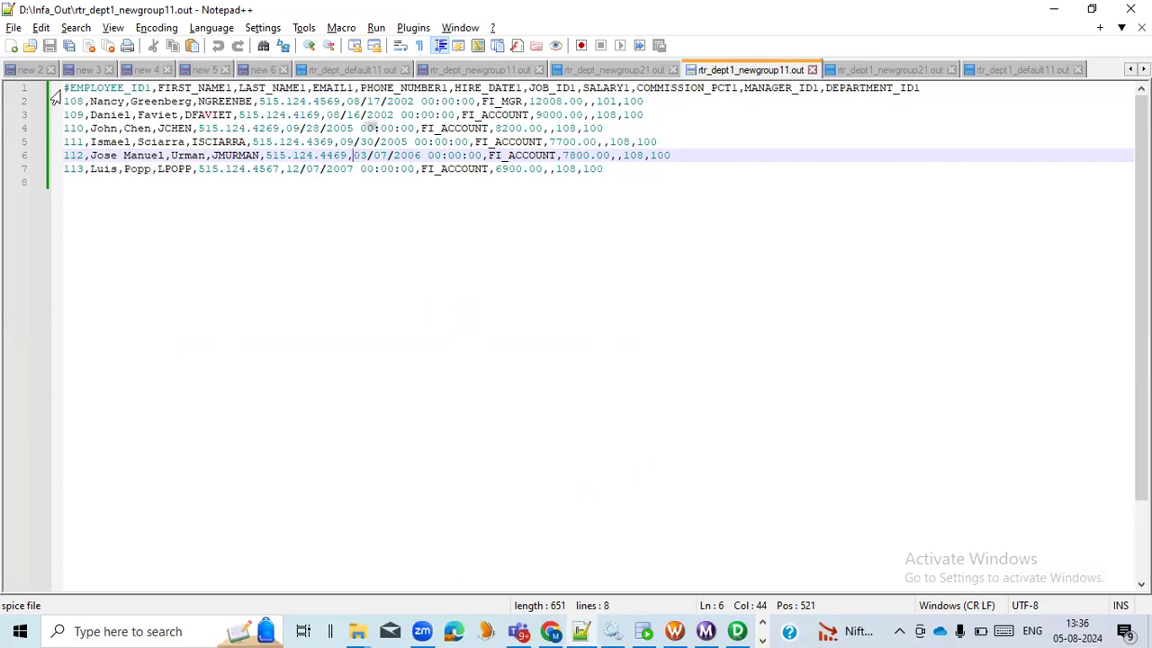
double_click(862, 88)
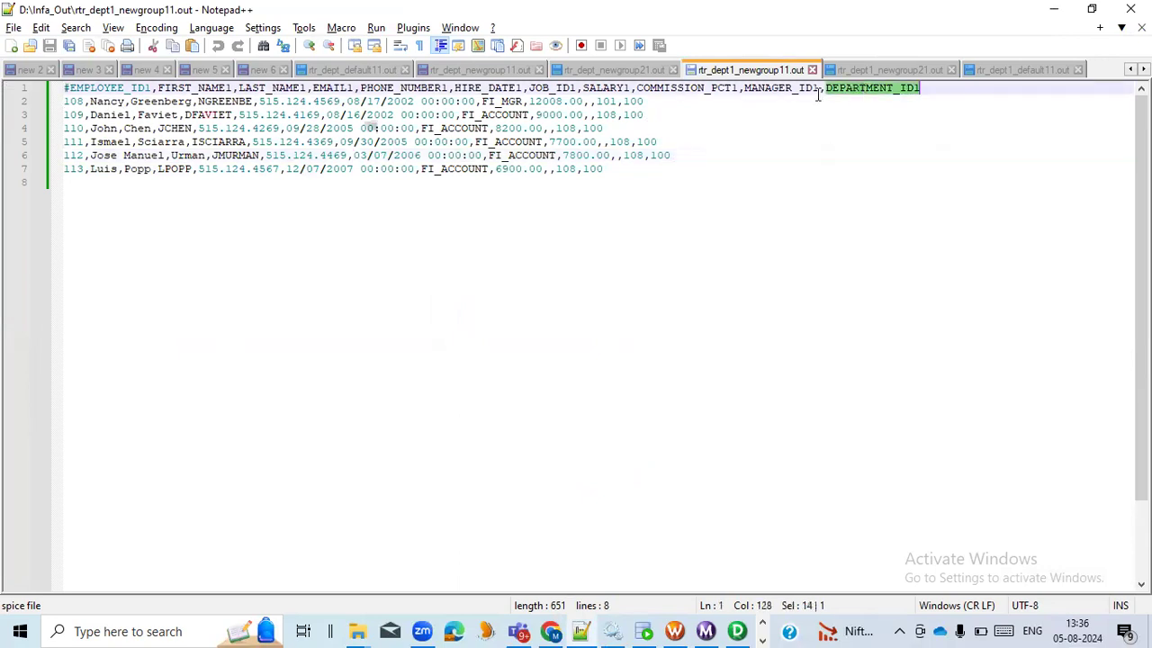
double_click(635, 102)
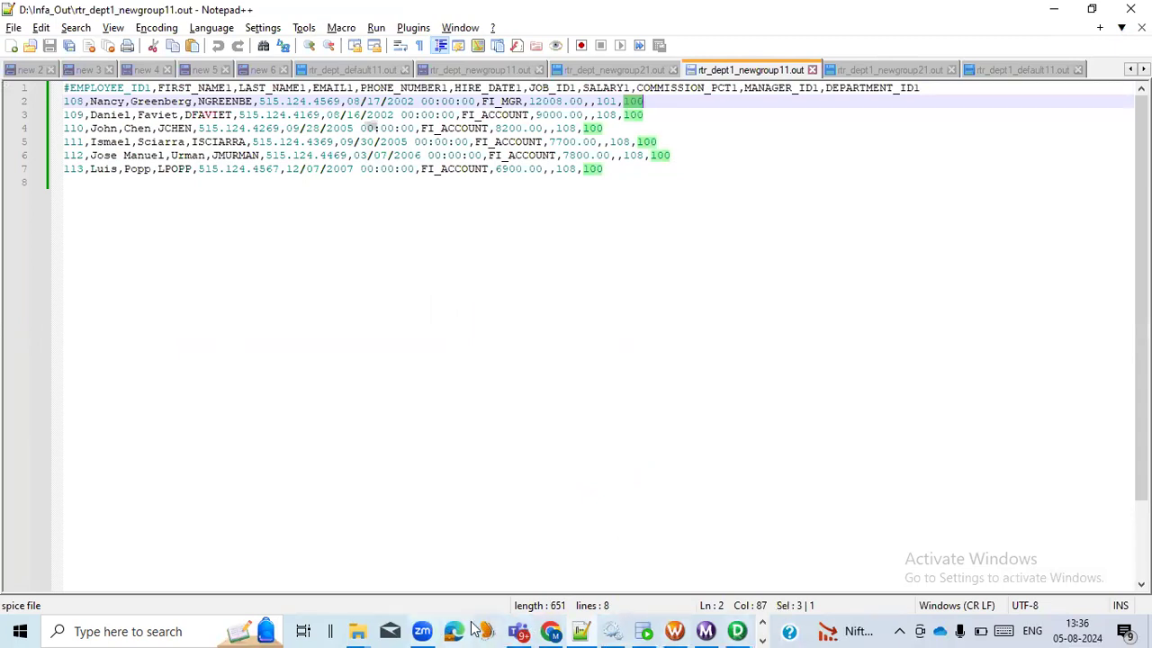
Switch to the Book1 workbook in Excel and go over the agenda items DATA VALIDATION and INTERVIEW QUESTIONS AND ANSWERS
click(764, 623)
key(alt+Tab)
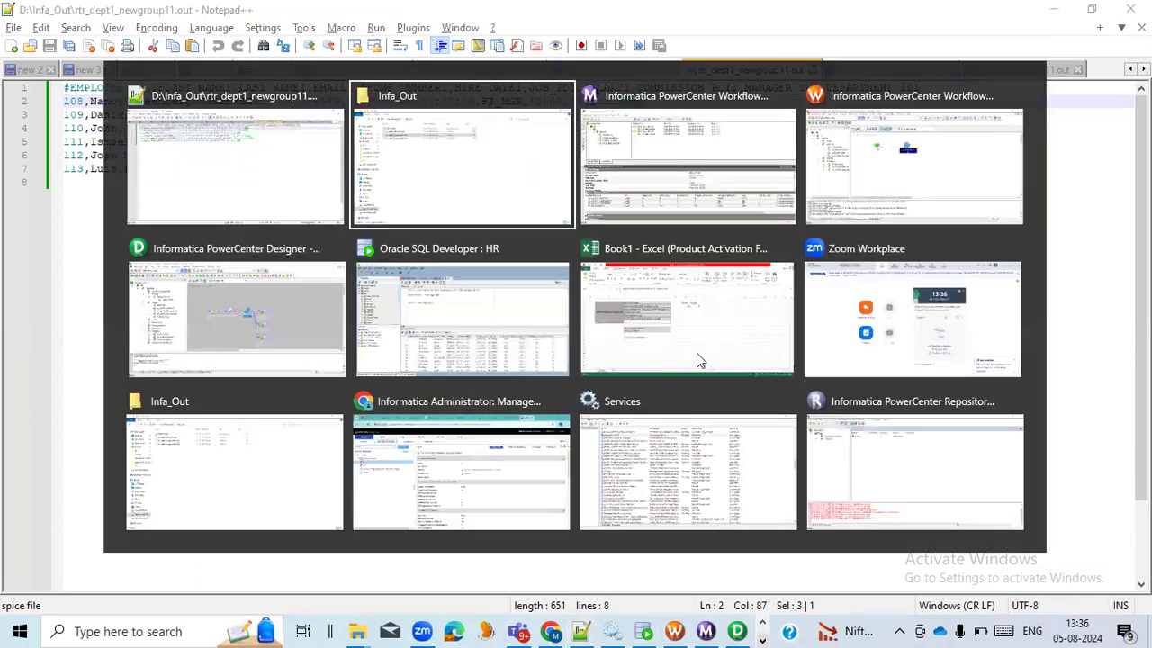
click(712, 343)
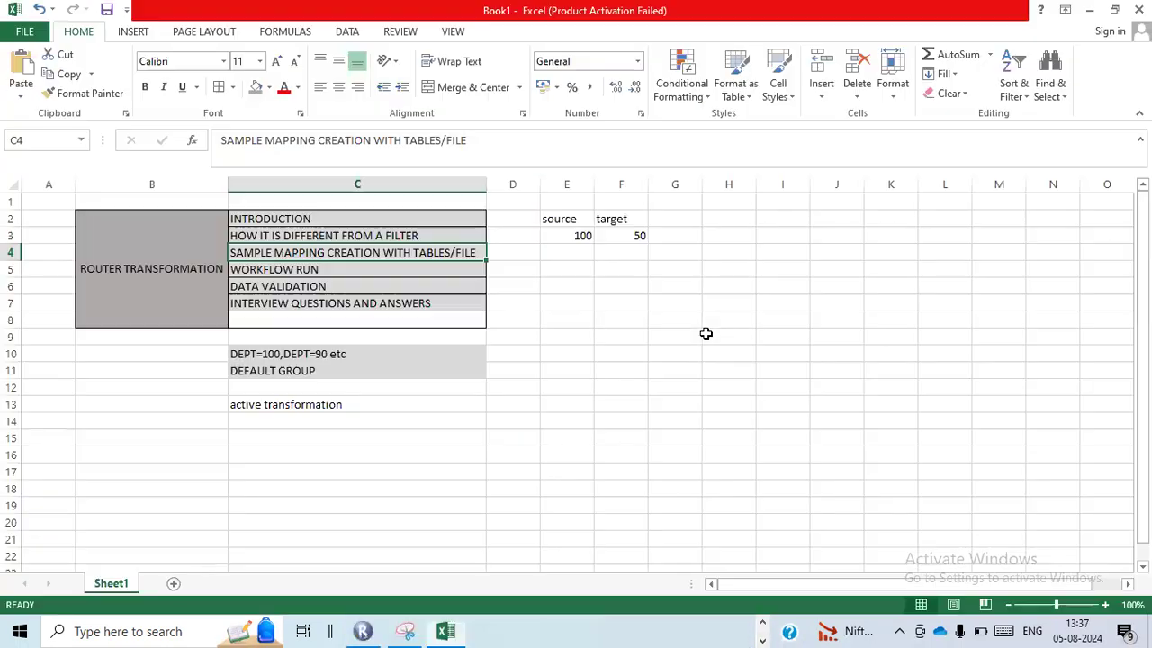
click(487, 371)
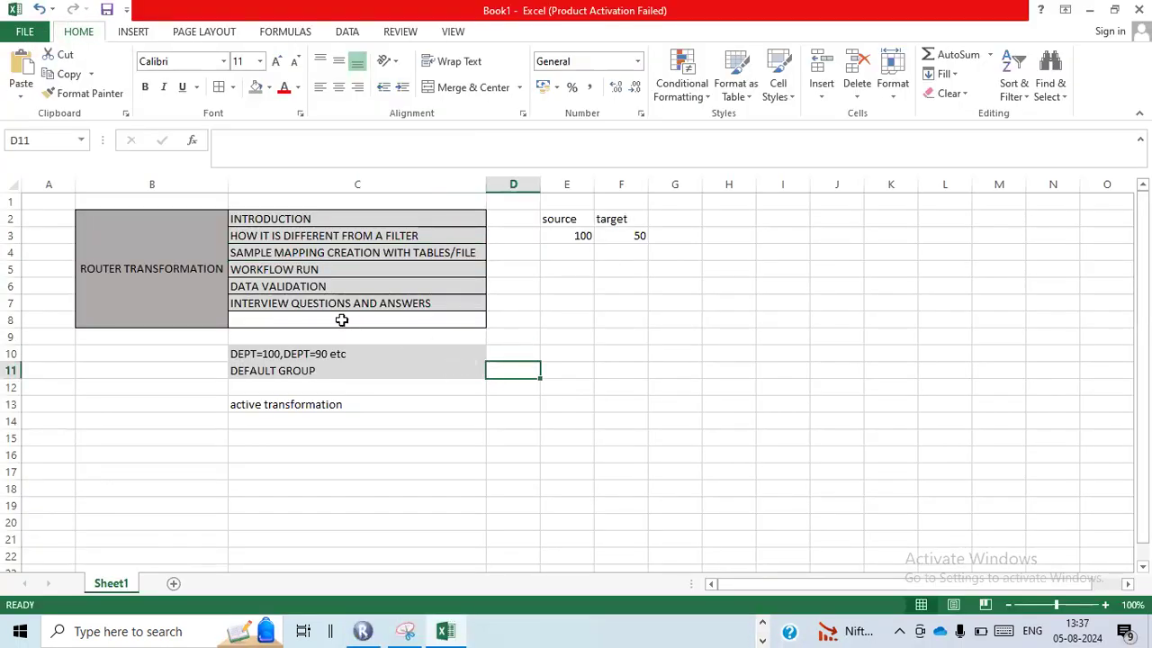
click(335, 285)
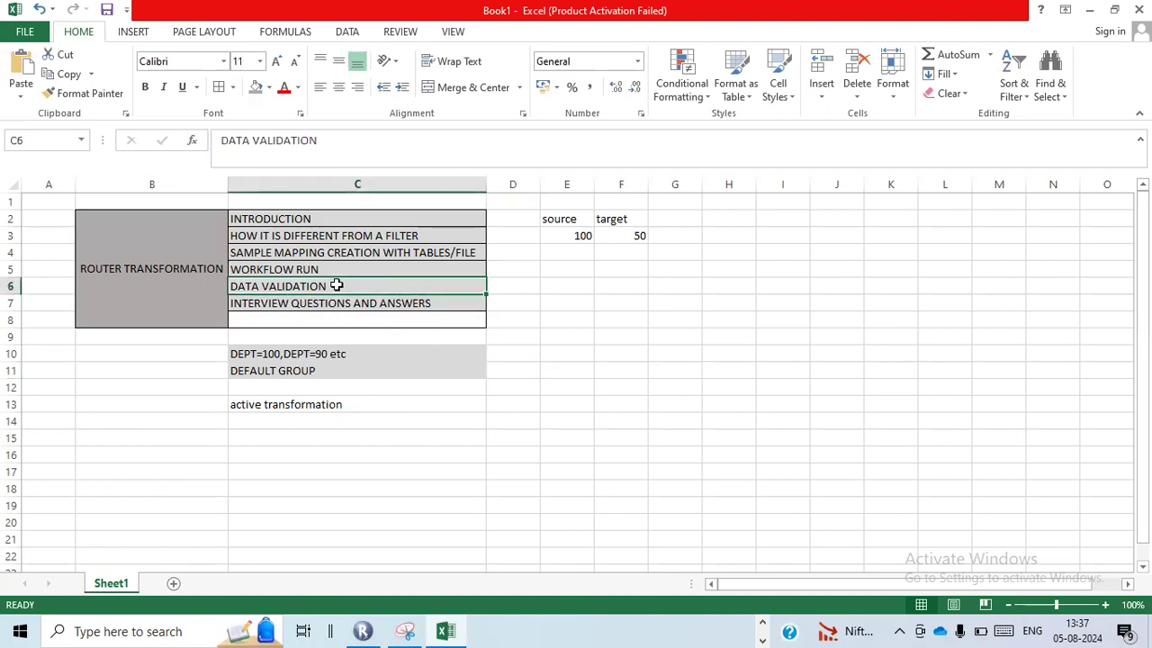
click(395, 305)
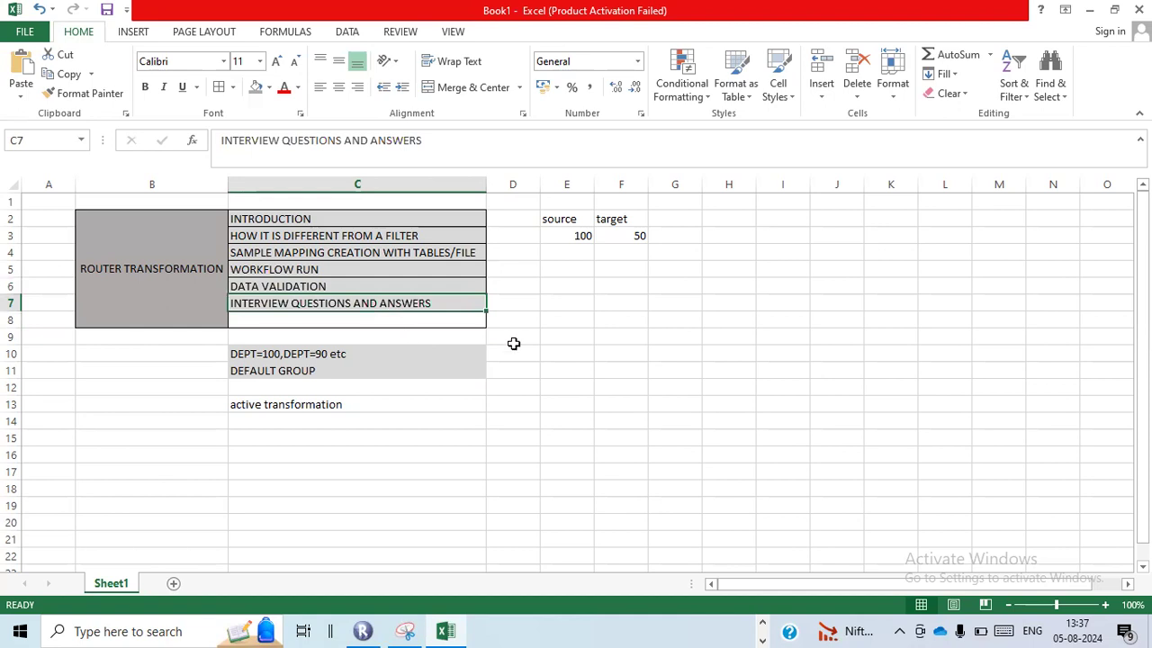
Switch to PowerCenter Designer, open the group definitions of router rtr_DEPT1, and go over NEWGROUP1, NEWGROUP2 and DEFAULT1
key(alt+Tab)
key(alt+Tab)
key(alt+Tab)
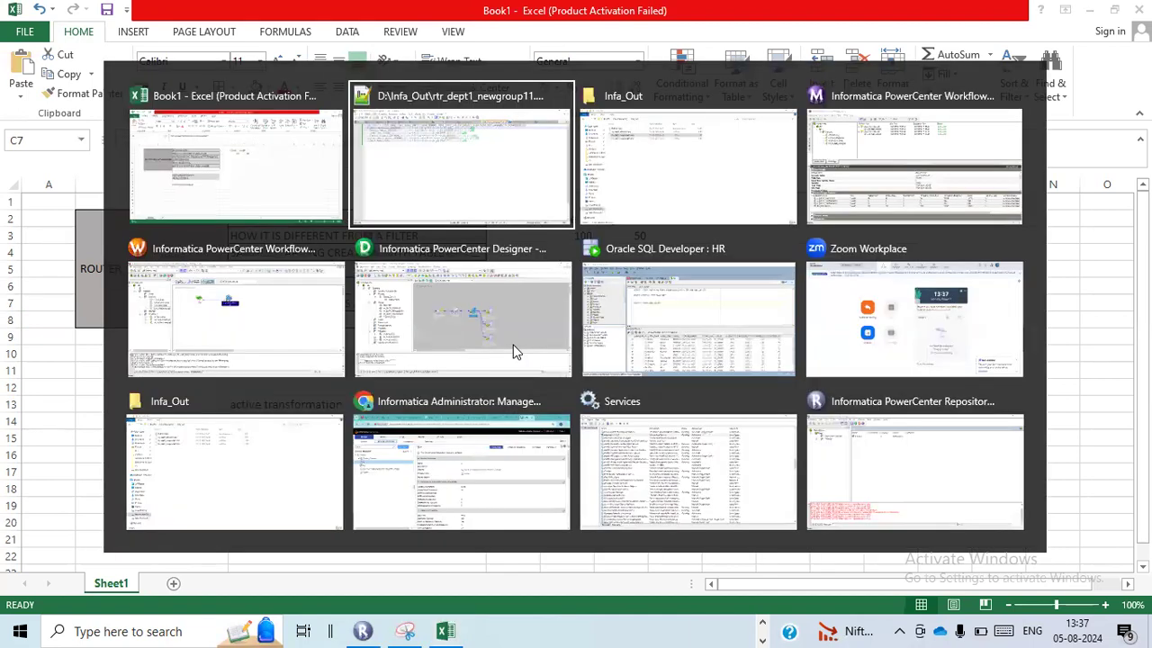
key(alt+Tab)
key(alt+Tab)
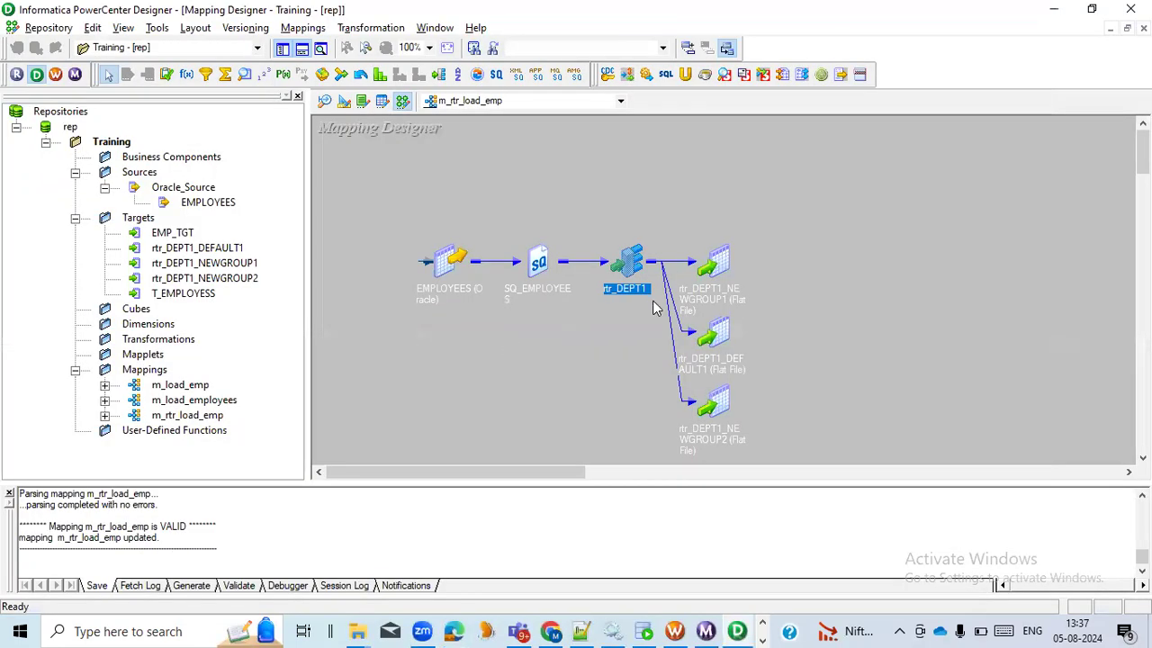
double_click(630, 267)
double_click(630, 261)
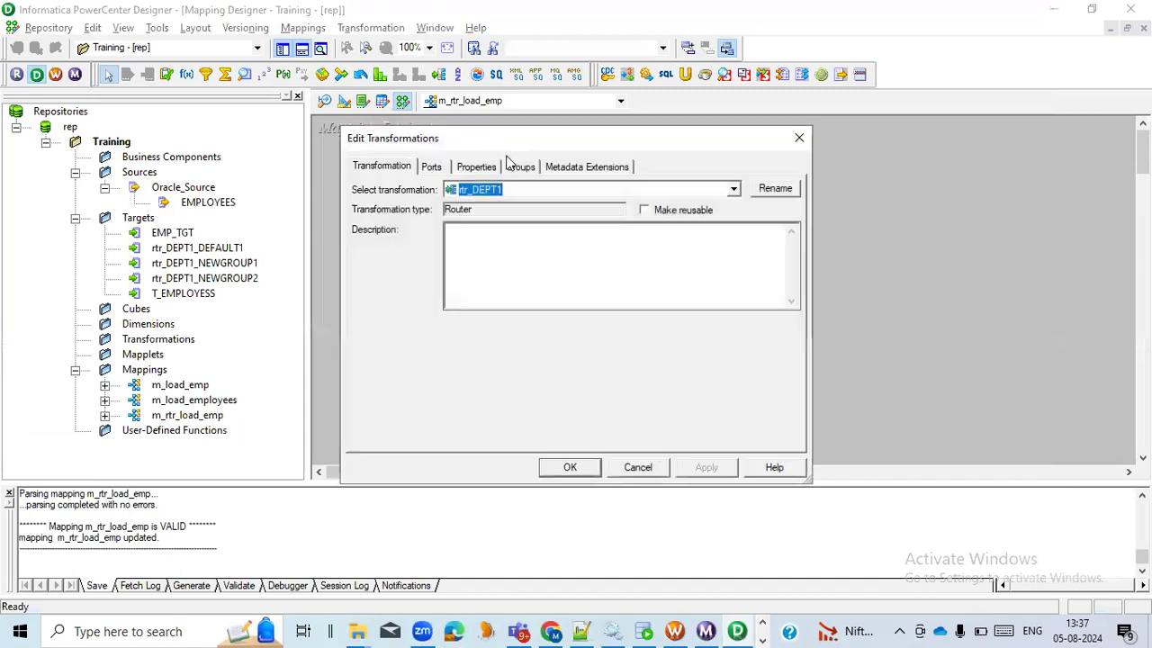
click(520, 167)
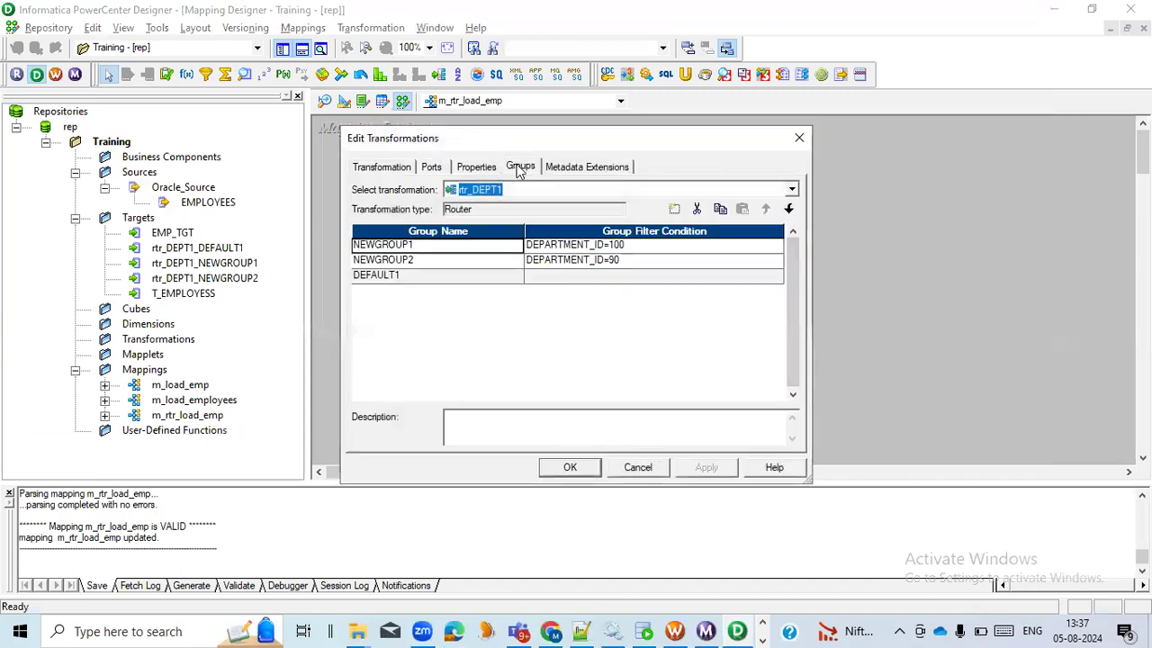
click(482, 262)
click(483, 249)
click(475, 279)
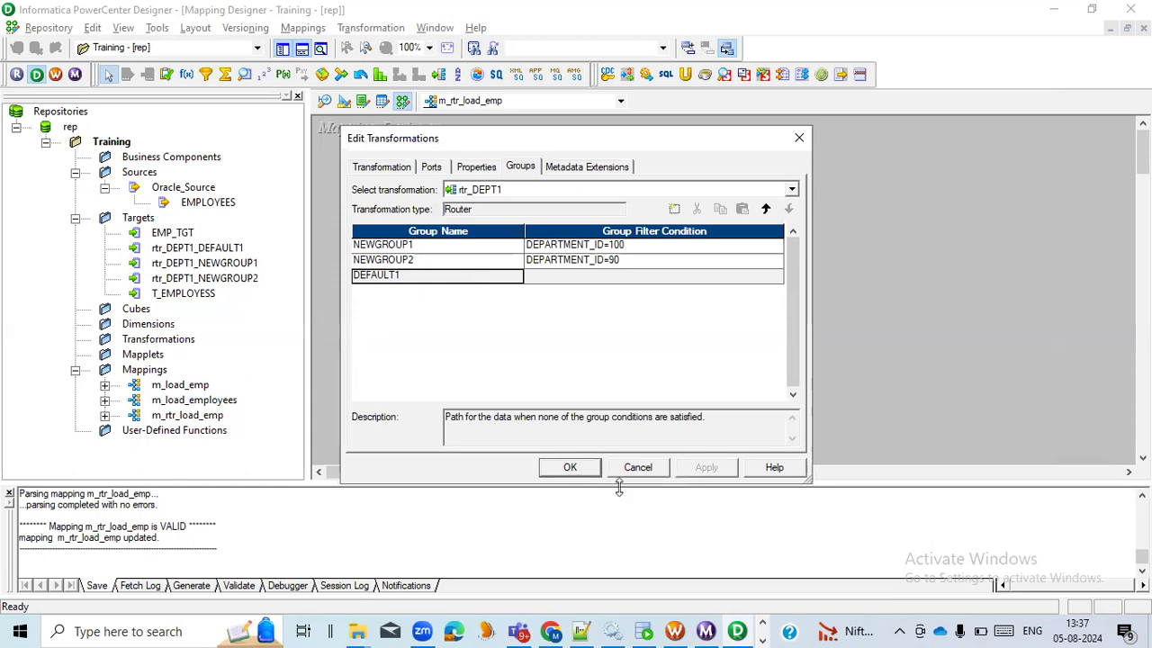
Point out the source count in the Book1 workbook and return to rtr_DEPT1 to go over each group's filter condition
key(alt+Tab)
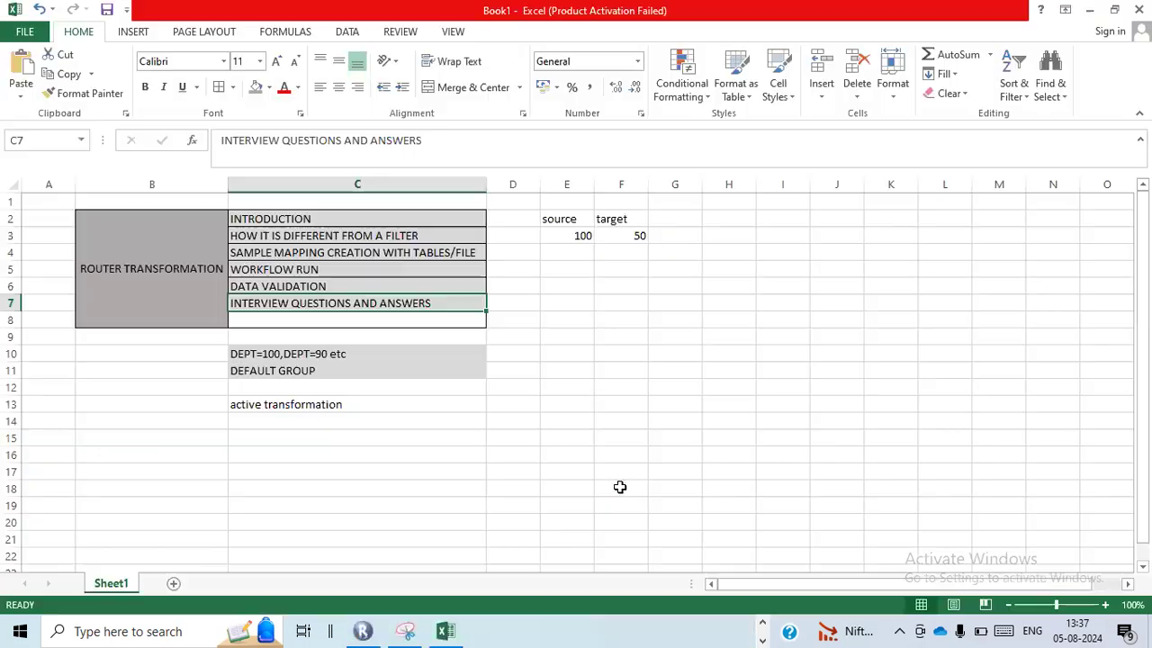
click(556, 236)
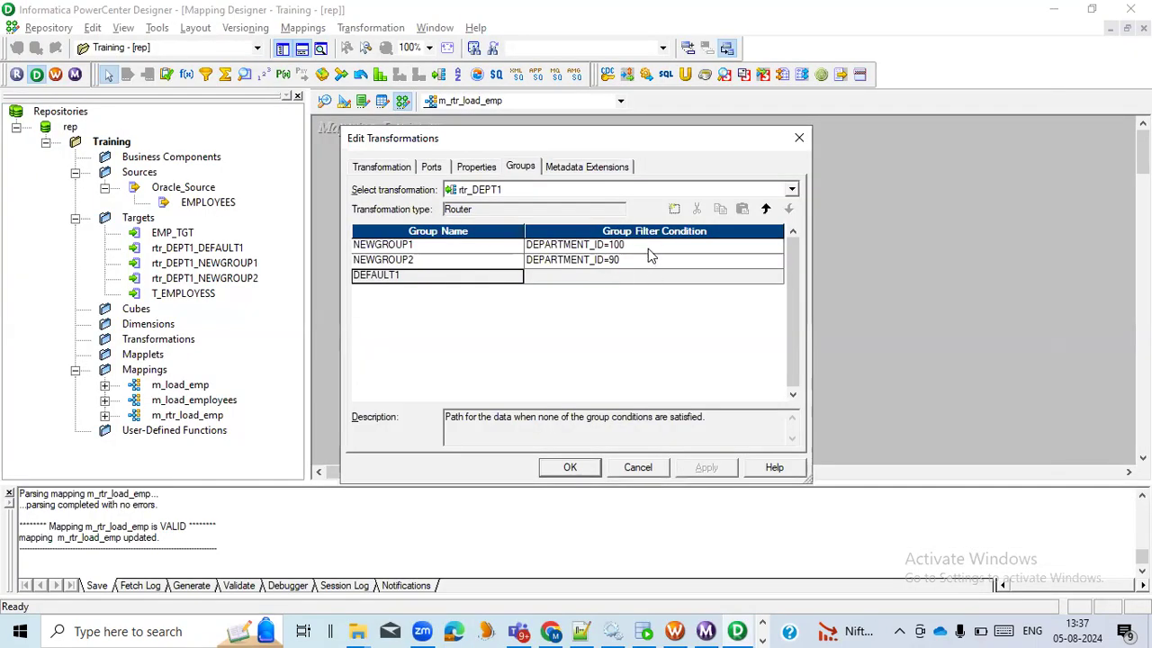
click(649, 249)
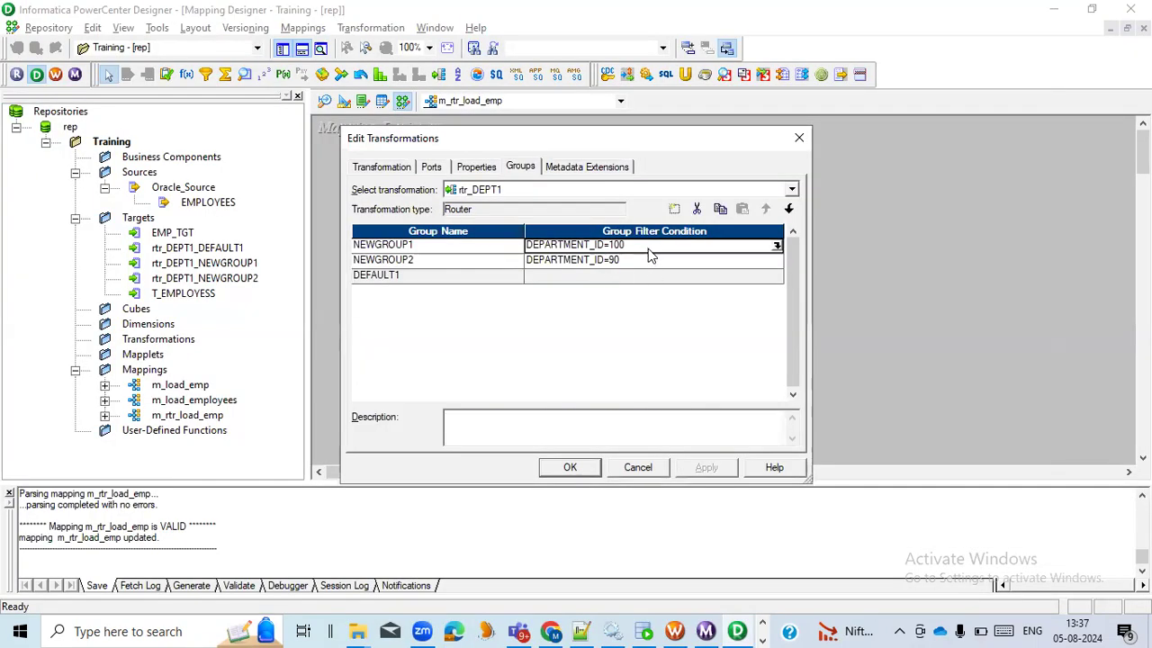
click(642, 260)
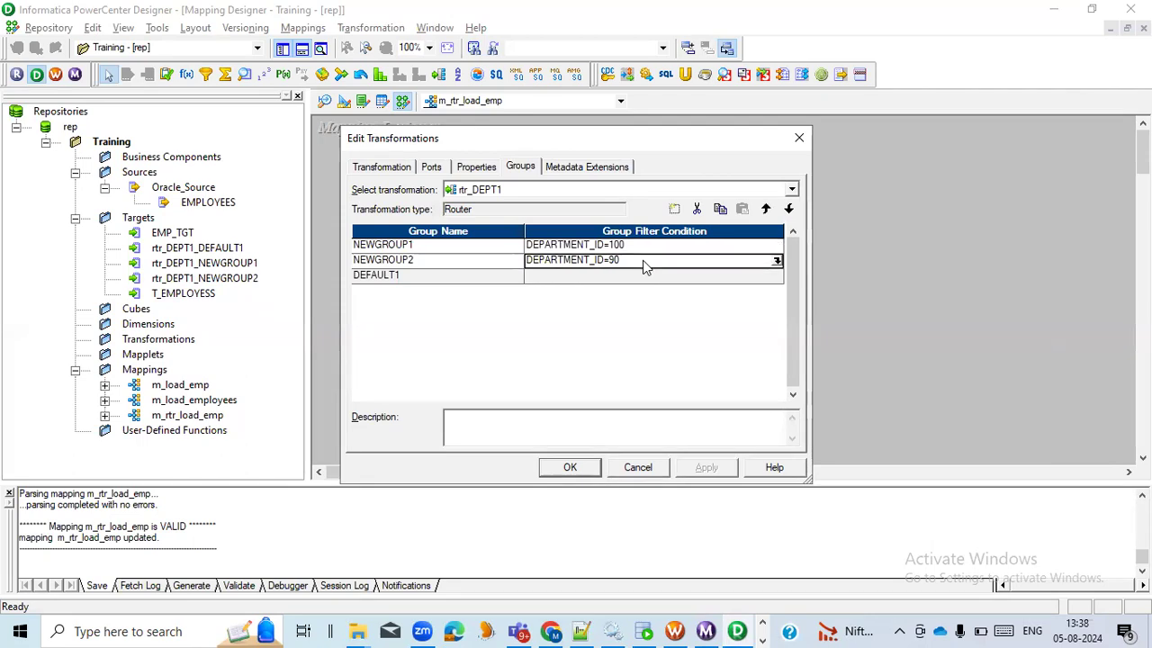
click(641, 279)
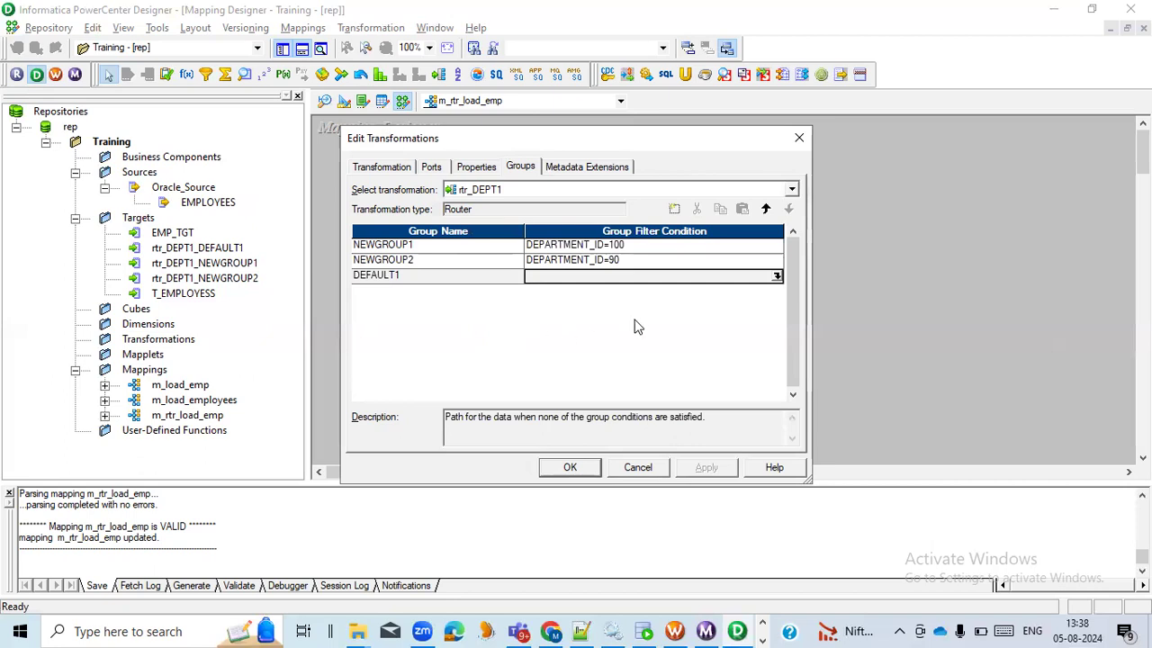
Try to use a < operator in the NEWGROUP1 filter condition in the Expression Editor
click(776, 249)
click(776, 249)
click(441, 181)
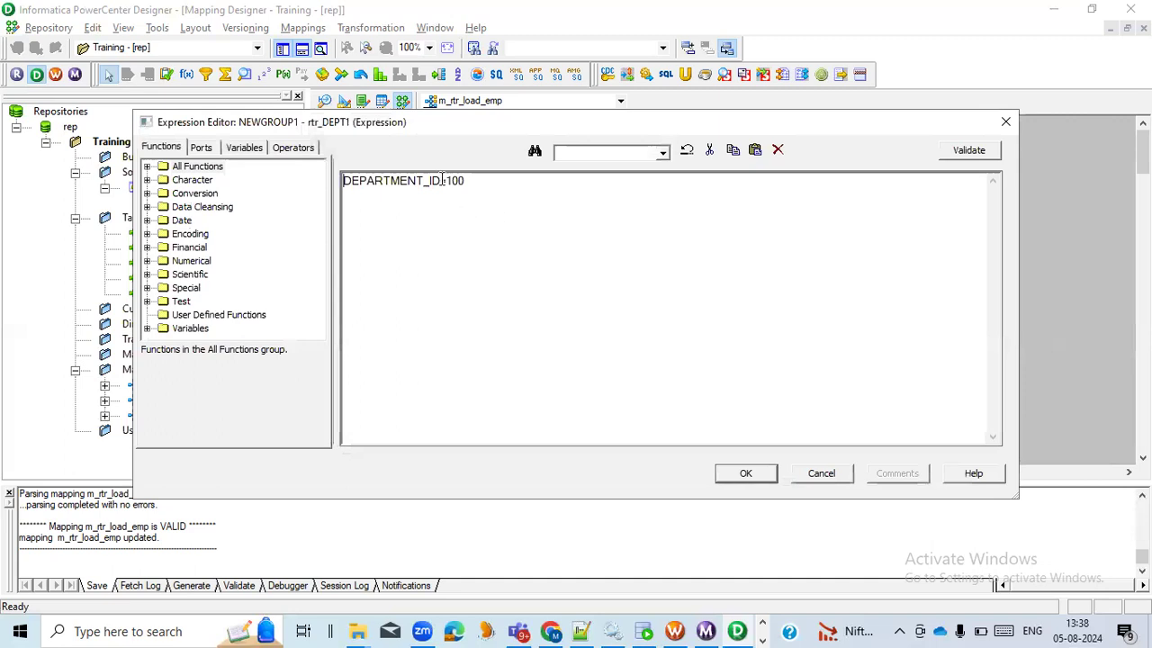
text(<)
drag(454, 181, 439, 180)
Switch to Notepad++, reload rtr_dept1_default11.out, and check its department values, highlighting 50
key(alt+Tab)
key(alt+Tab)
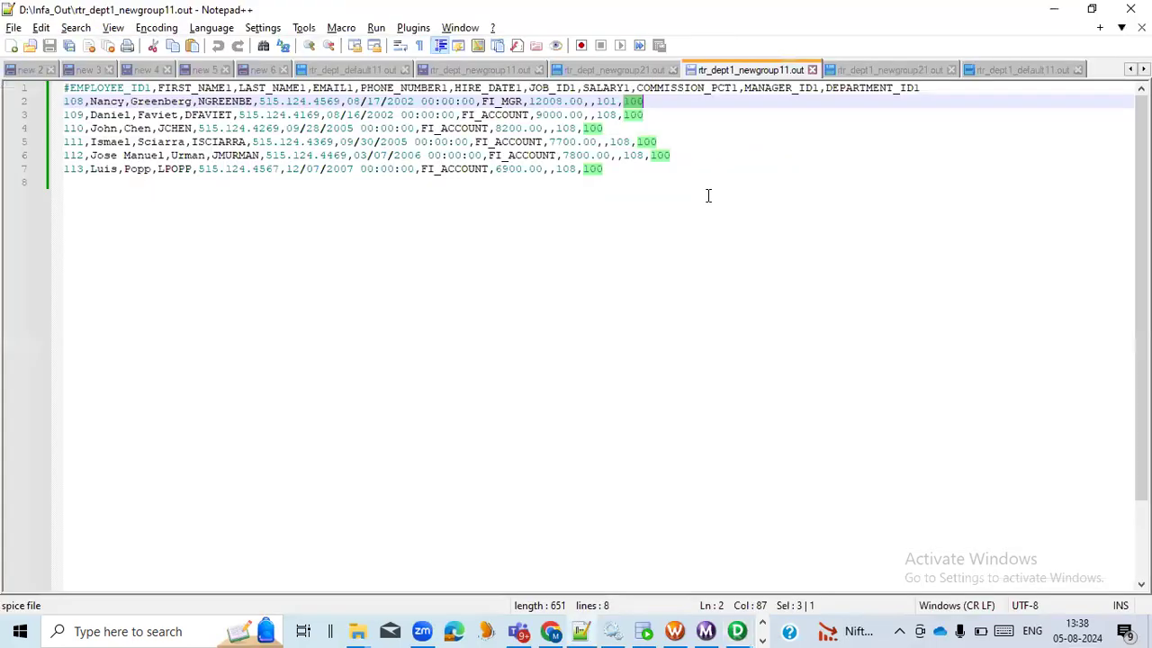
click(999, 72)
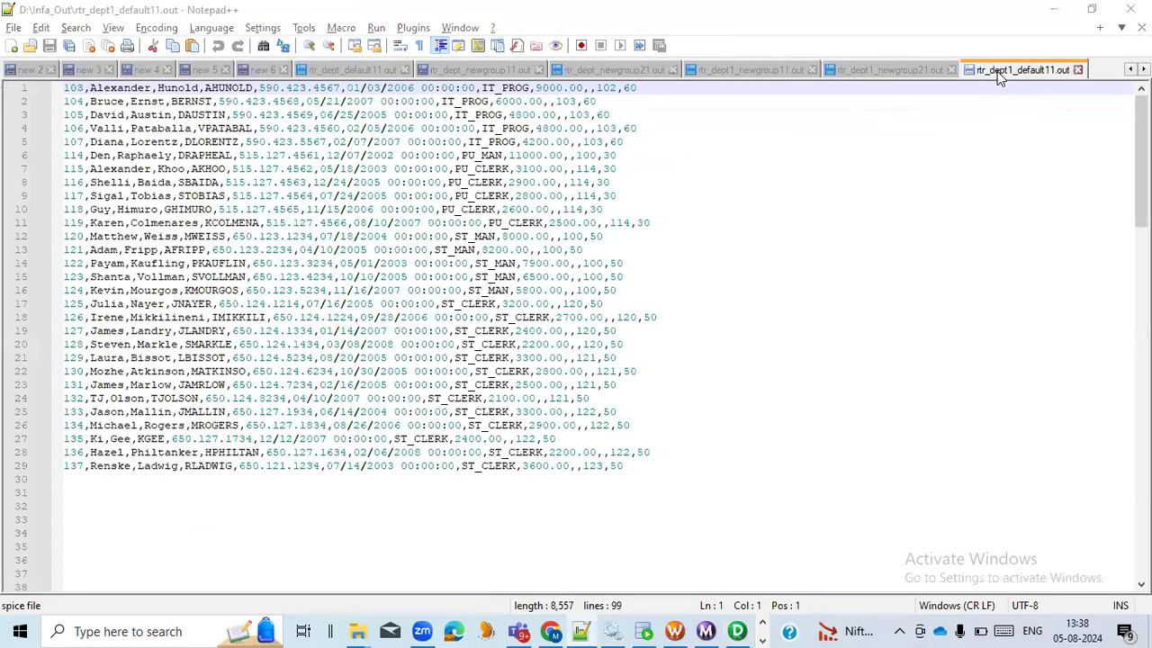
click(605, 383)
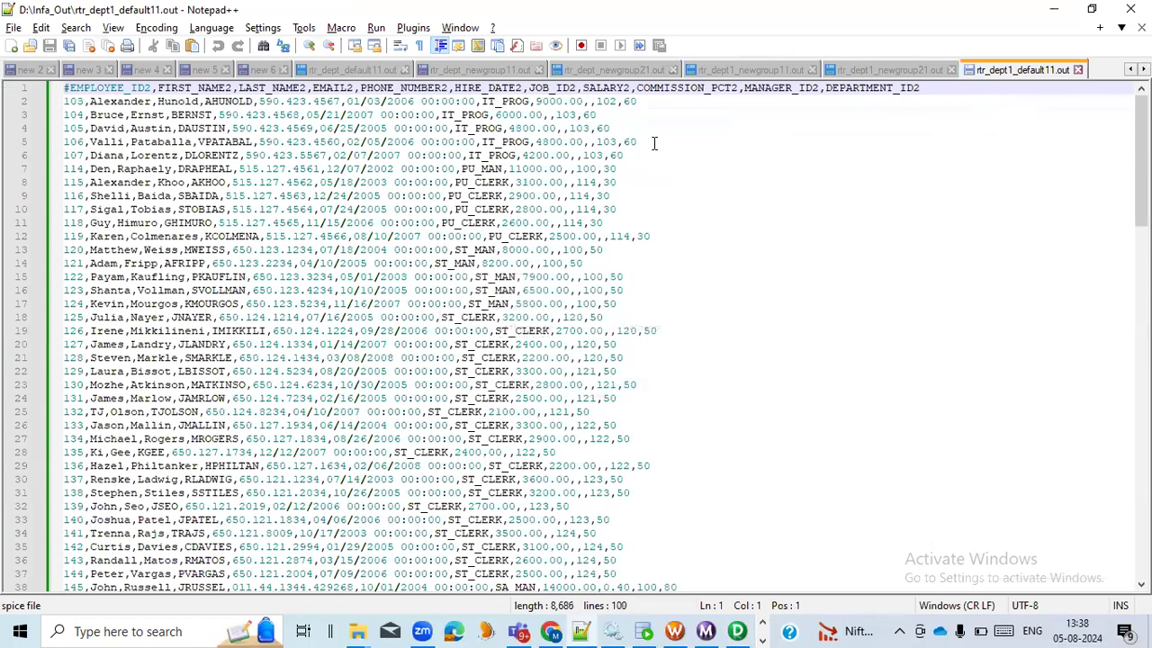
click(635, 101)
double_click(610, 169)
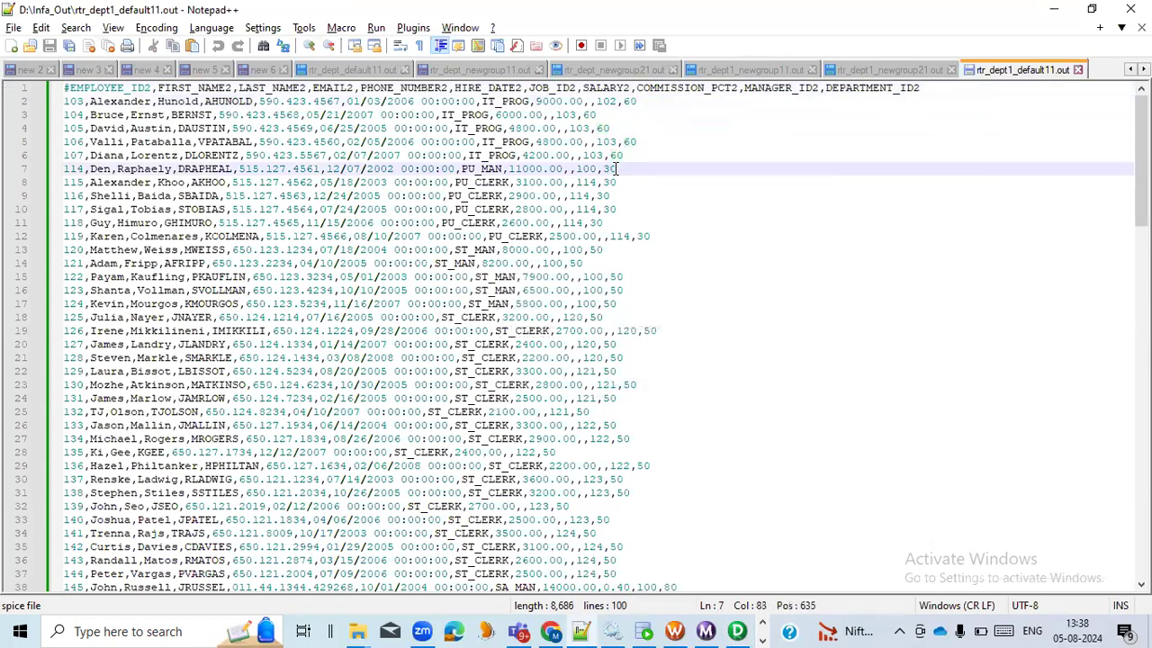
double_click(596, 250)
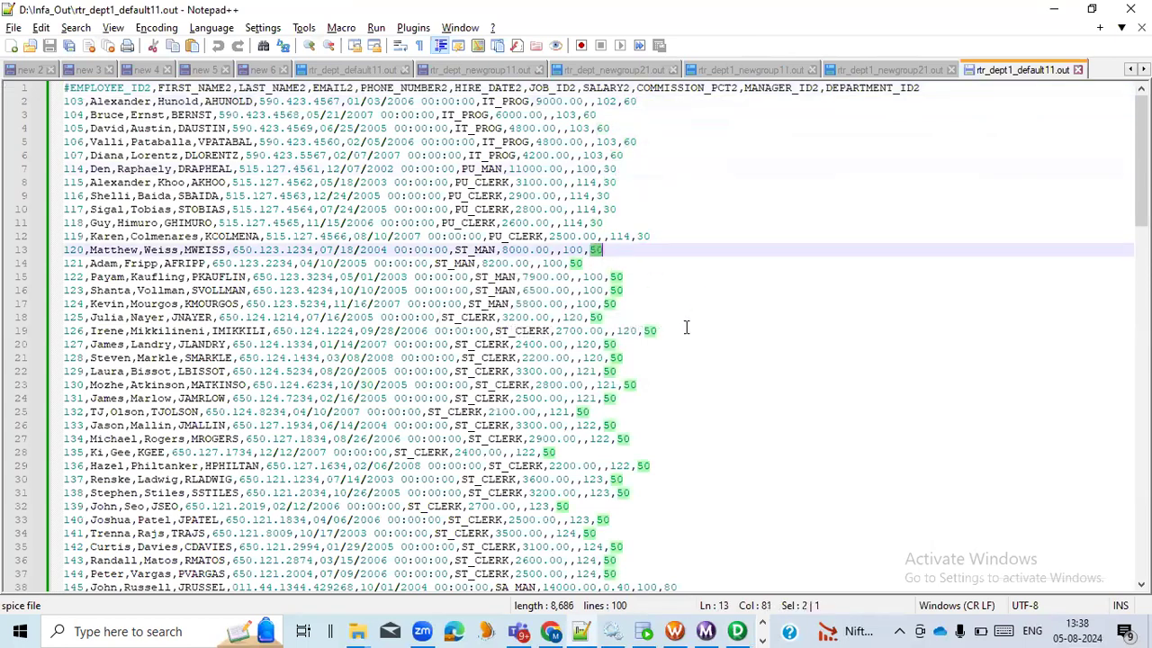
Return to PowerCenter Designer, discard the NEWGROUP1 expression edit, and review both groups' filter conditions before closing the router's settings
key(alt+Tab)
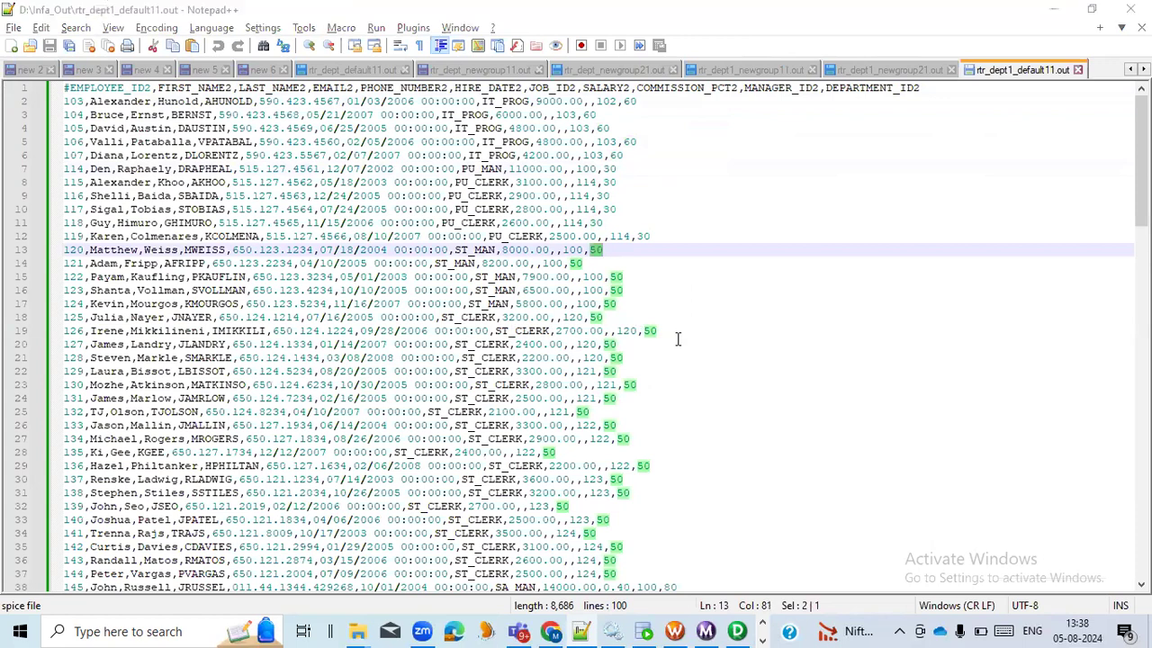
click(820, 475)
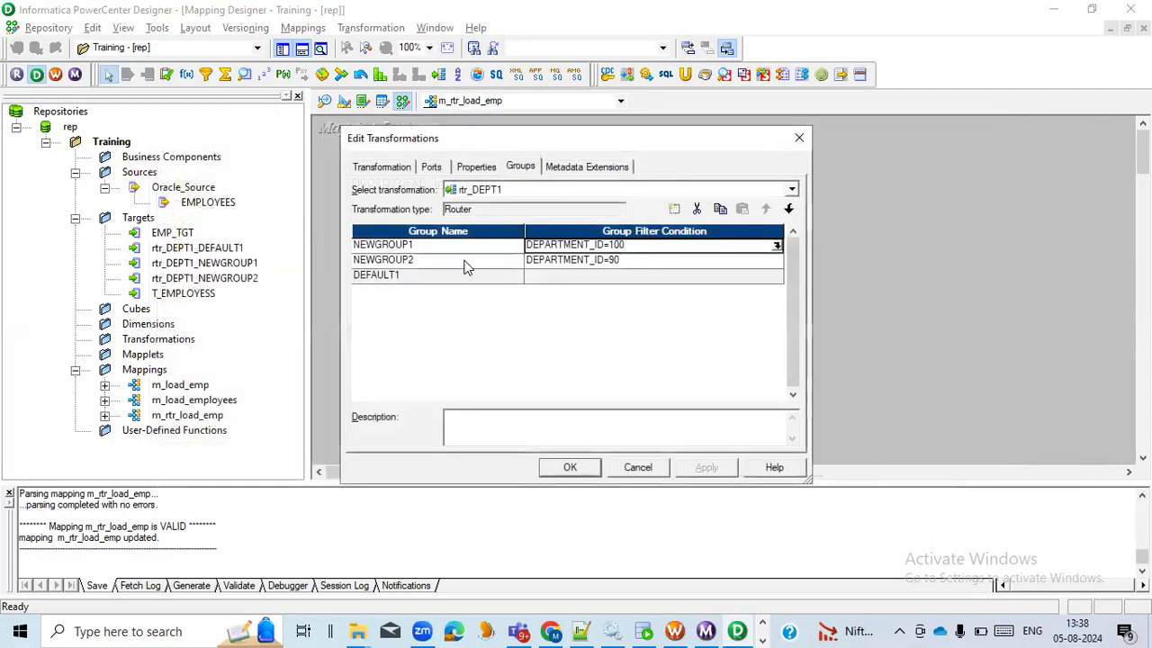
click(666, 248)
click(675, 262)
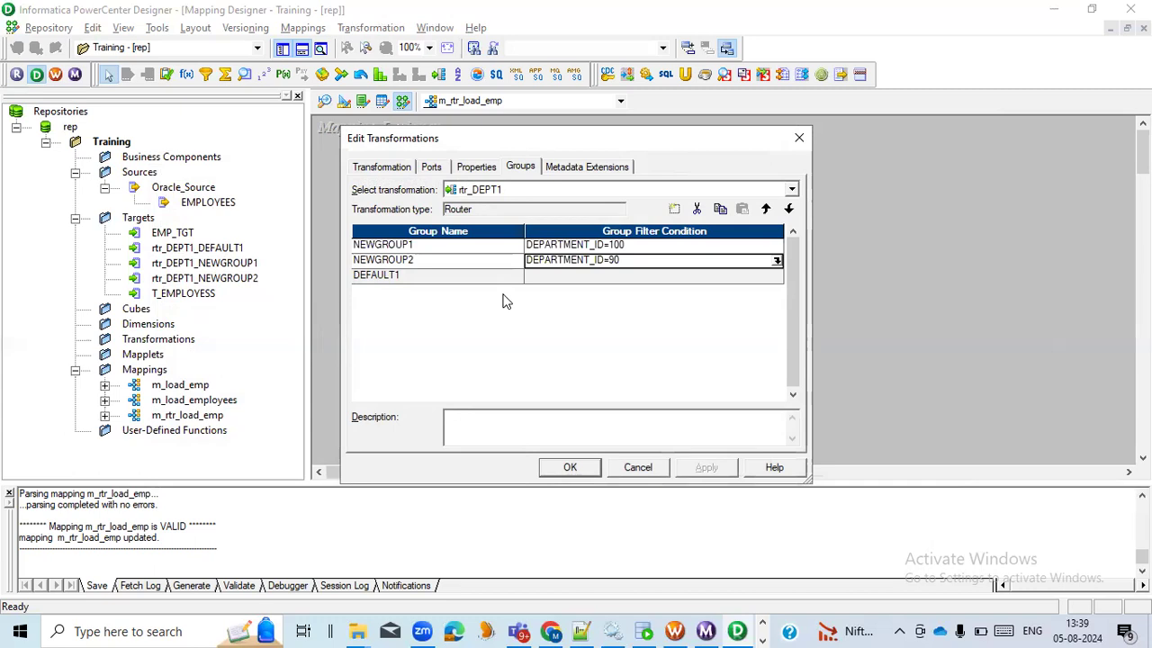
click(580, 471)
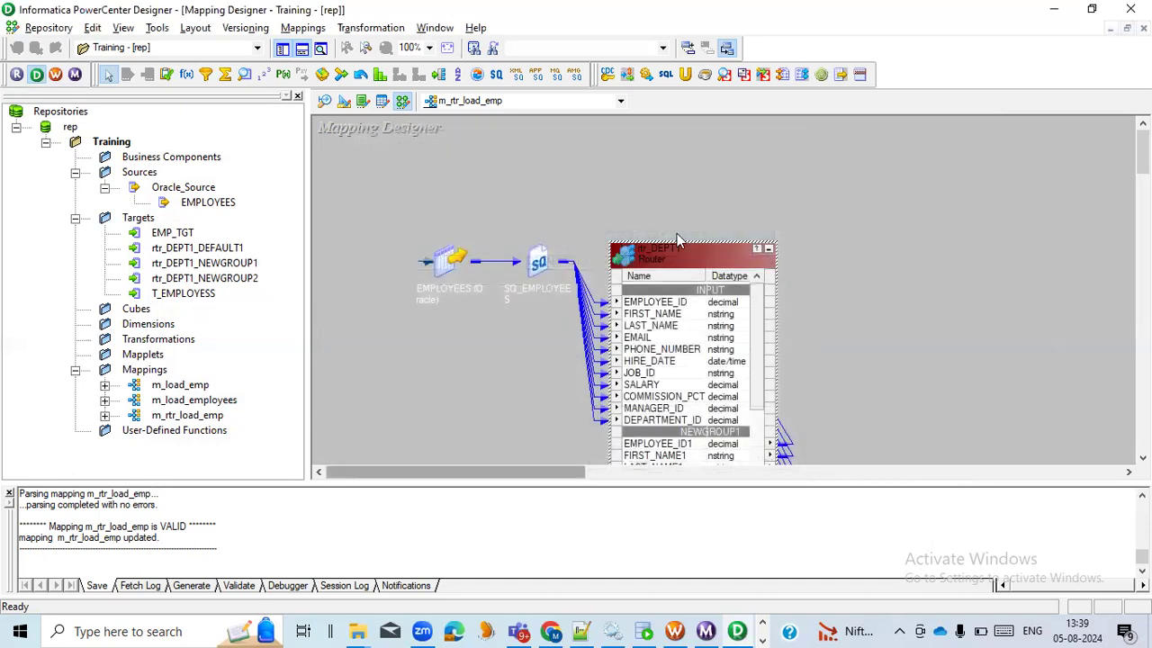